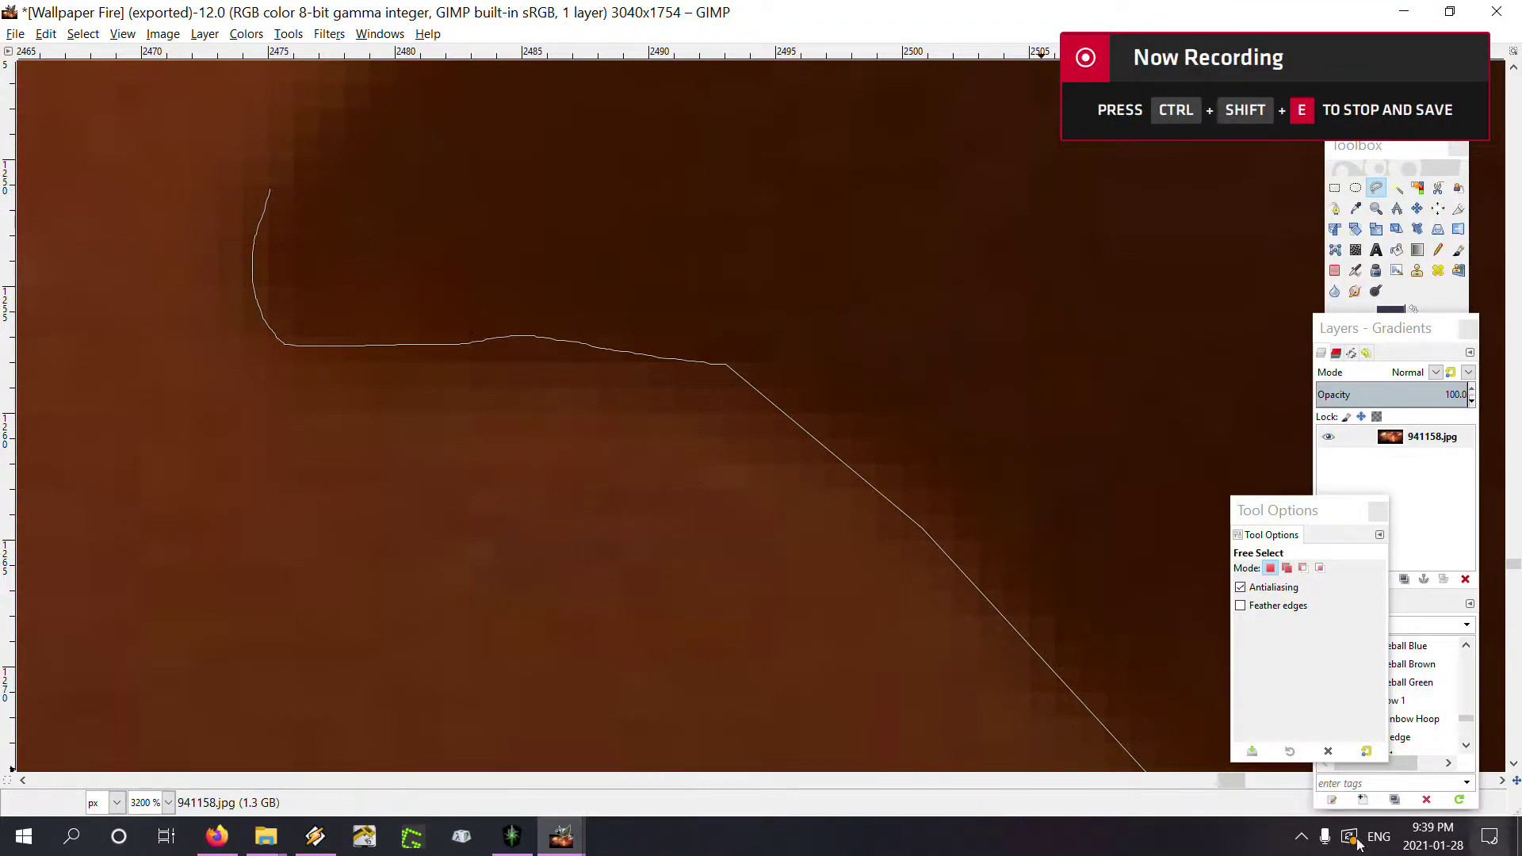
Lower the system speaker volume to 10 from the Windows tray, leaving GIMP untouched
{"action": "left_click", "coordinate": [1300, 837]}
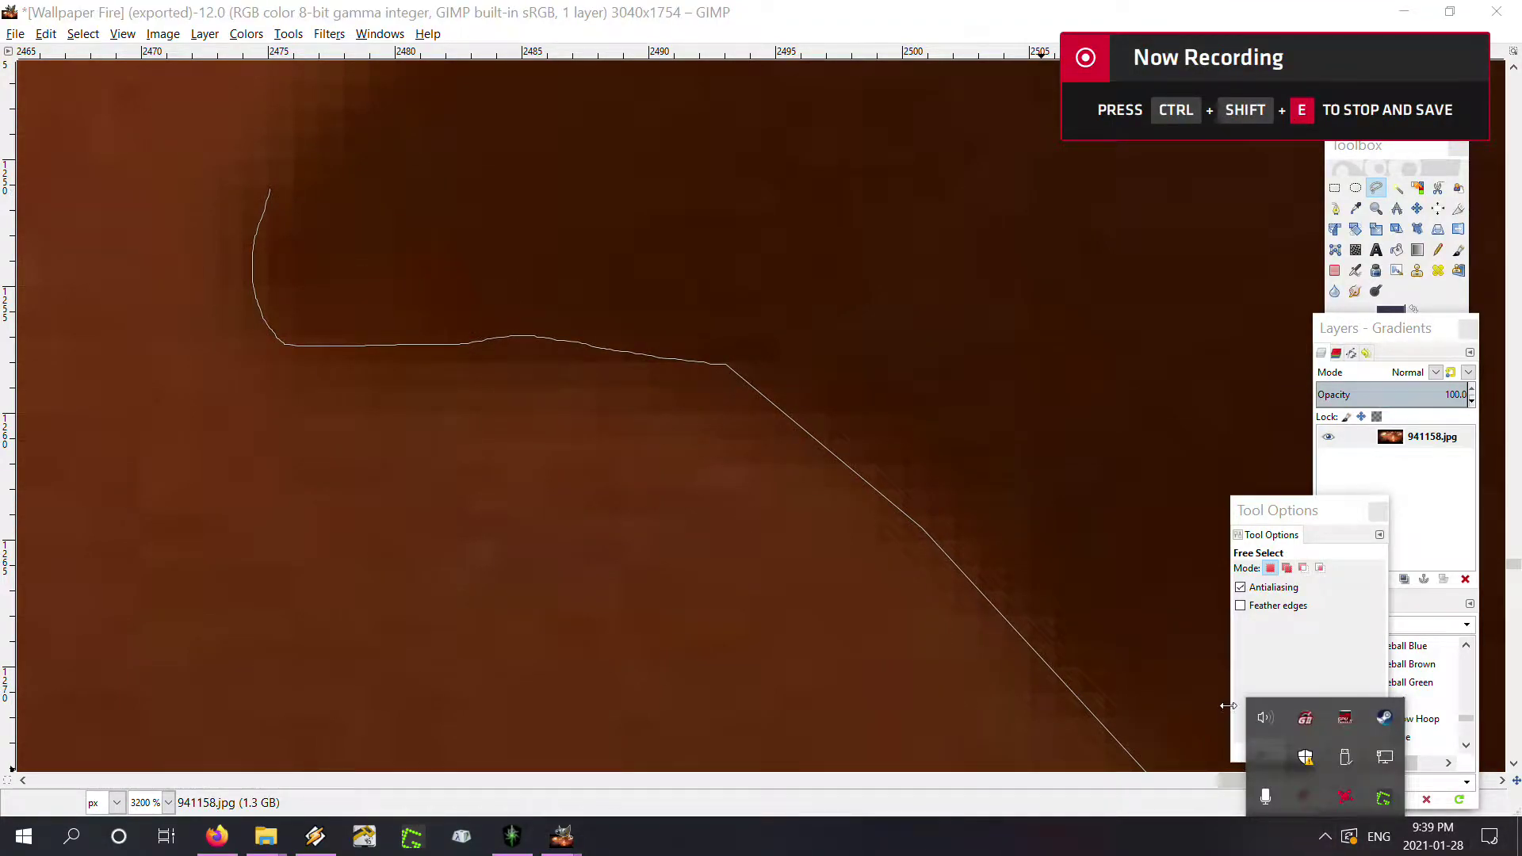
{"action": "left_click", "coordinate": [1266, 717]}
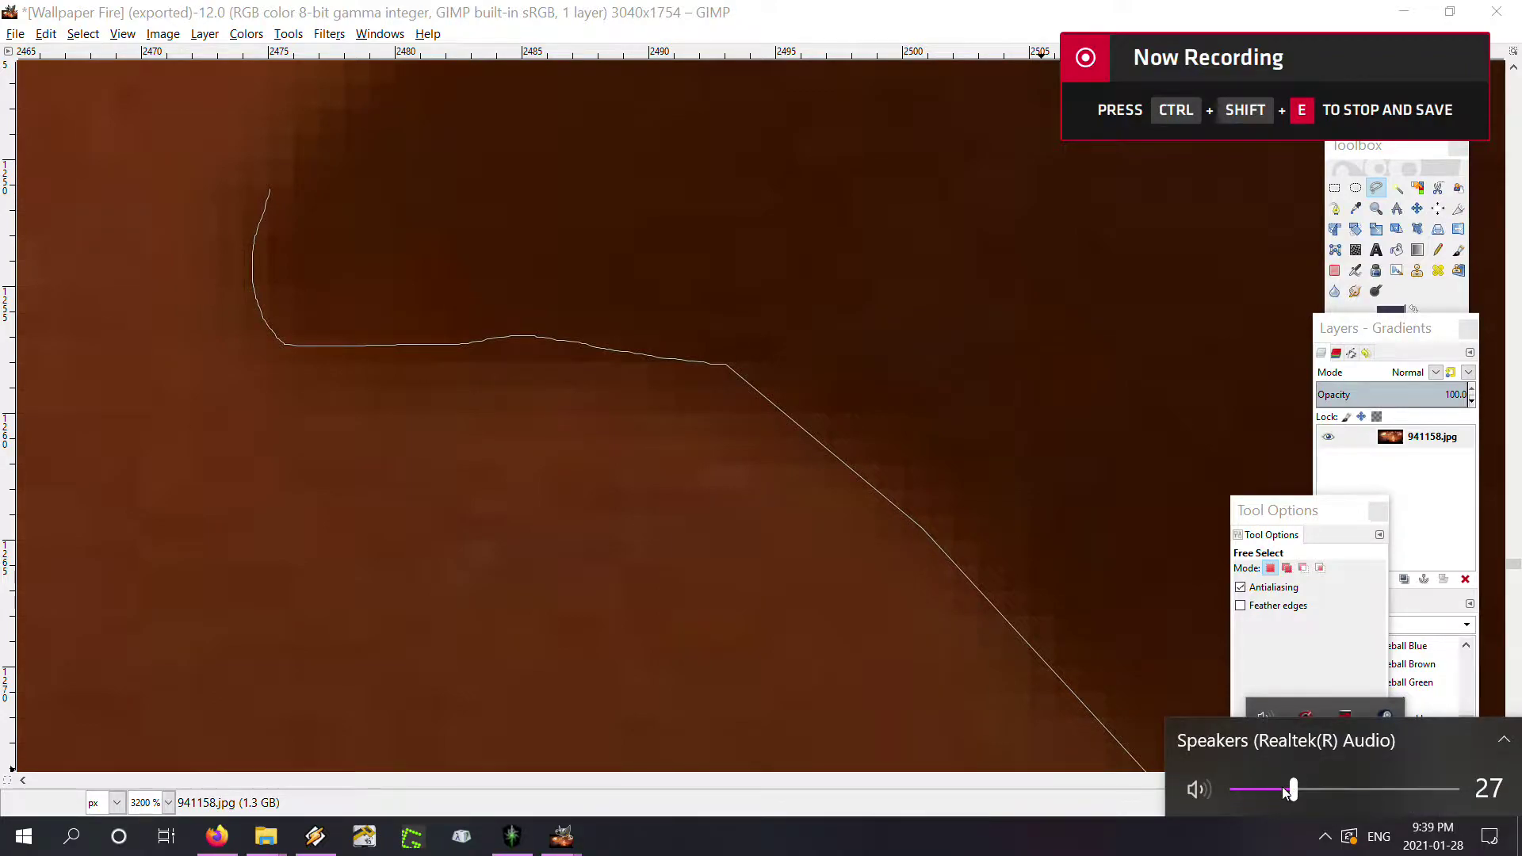
{"action": "mouse_move", "coordinate": [1283, 787]}
{"action": "left_mouse_down"}
{"action": "mouse_move", "coordinate": [1237, 796]}
{"action": "mouse_move", "coordinate": [1256, 798]}
{"action": "left_mouse_up"}
Resume the open outline and trace a freehand curve up the dark silhouette's edge
{"action": "left_click_drag", "start_coordinate": [503, 227], "coordinate": [595, 483]}
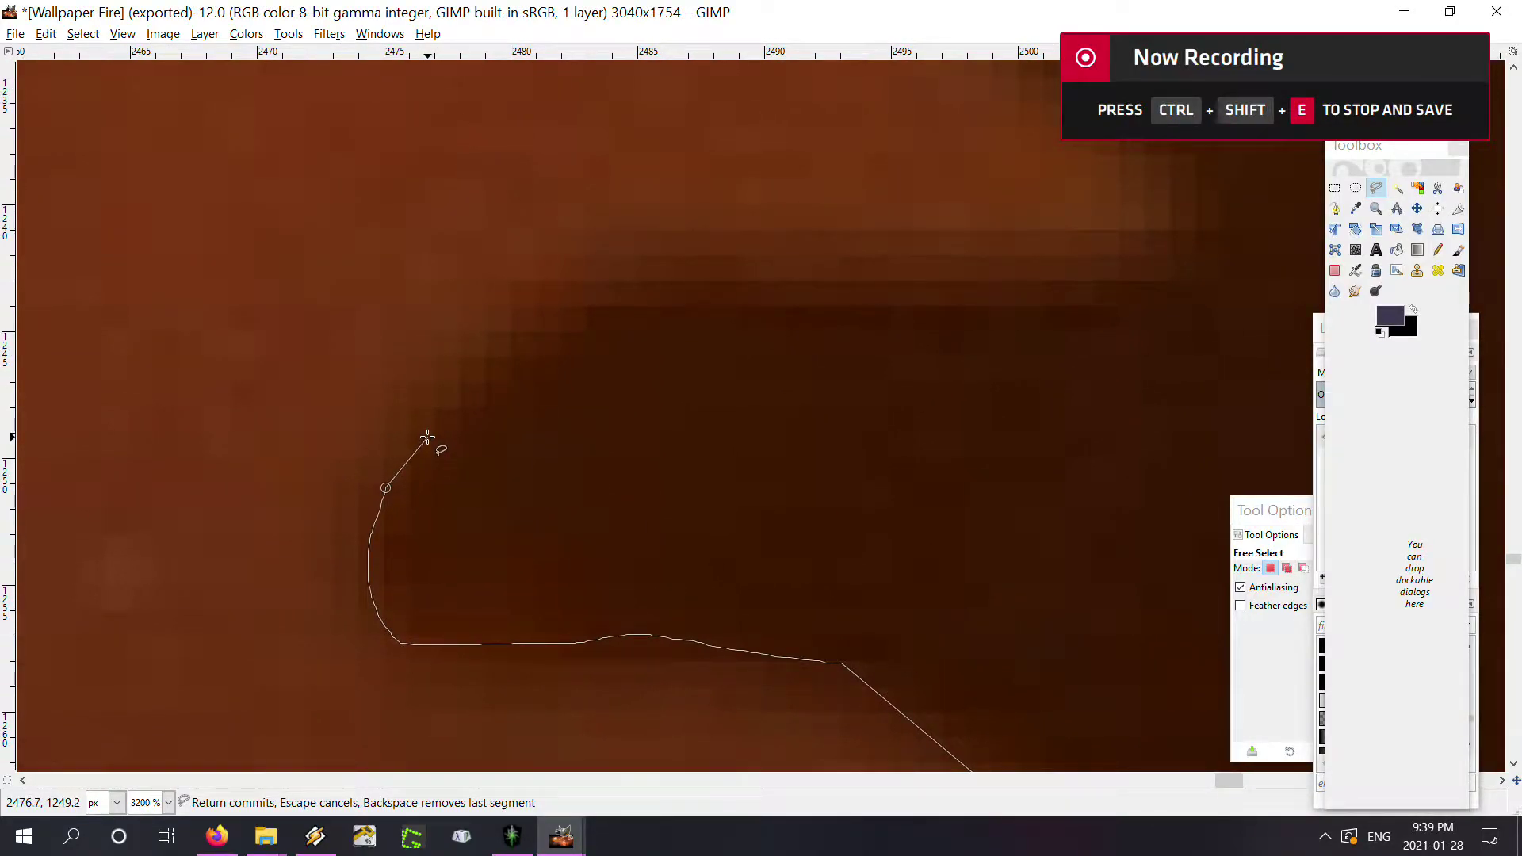
{"action": "left_click_drag", "start_coordinate": [427, 437], "coordinate": [576, 305]}
{"action": "left_click_drag", "start_coordinate": [632, 298], "coordinate": [632, 298]}
{"action": "left_click_drag", "start_coordinate": [631, 298], "coordinate": [626, 290]}
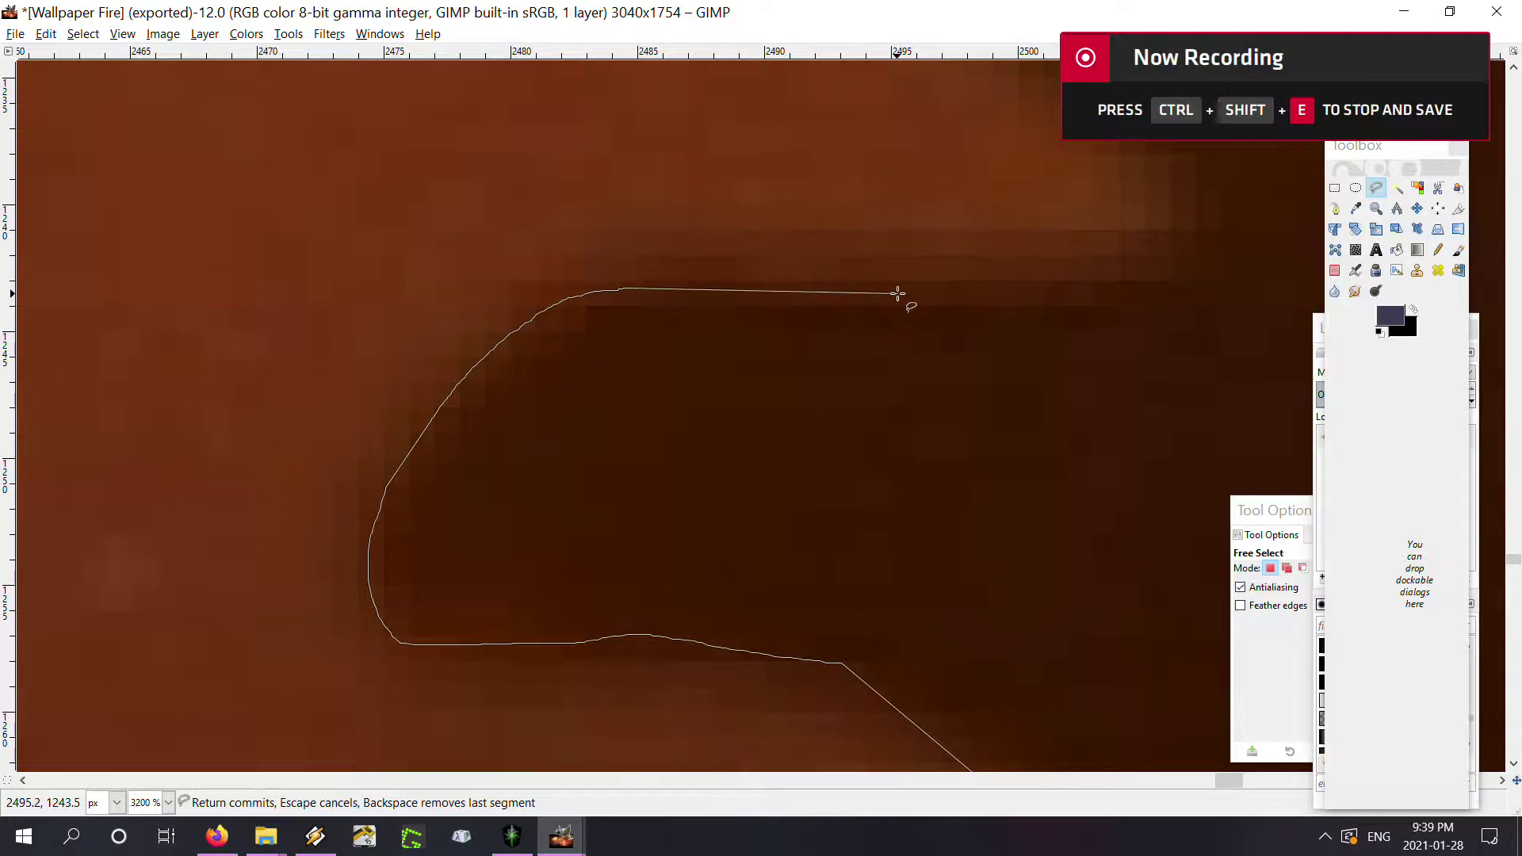
Zoom in and add an outline point along the silhouette's upper edge
{"action": "scroll", "coordinate": [924, 295], "scroll_direction": "down", "scroll_amount": 4}
{"action": "scroll", "coordinate": [877, 329], "scroll_direction": "up", "scroll_amount": 1}
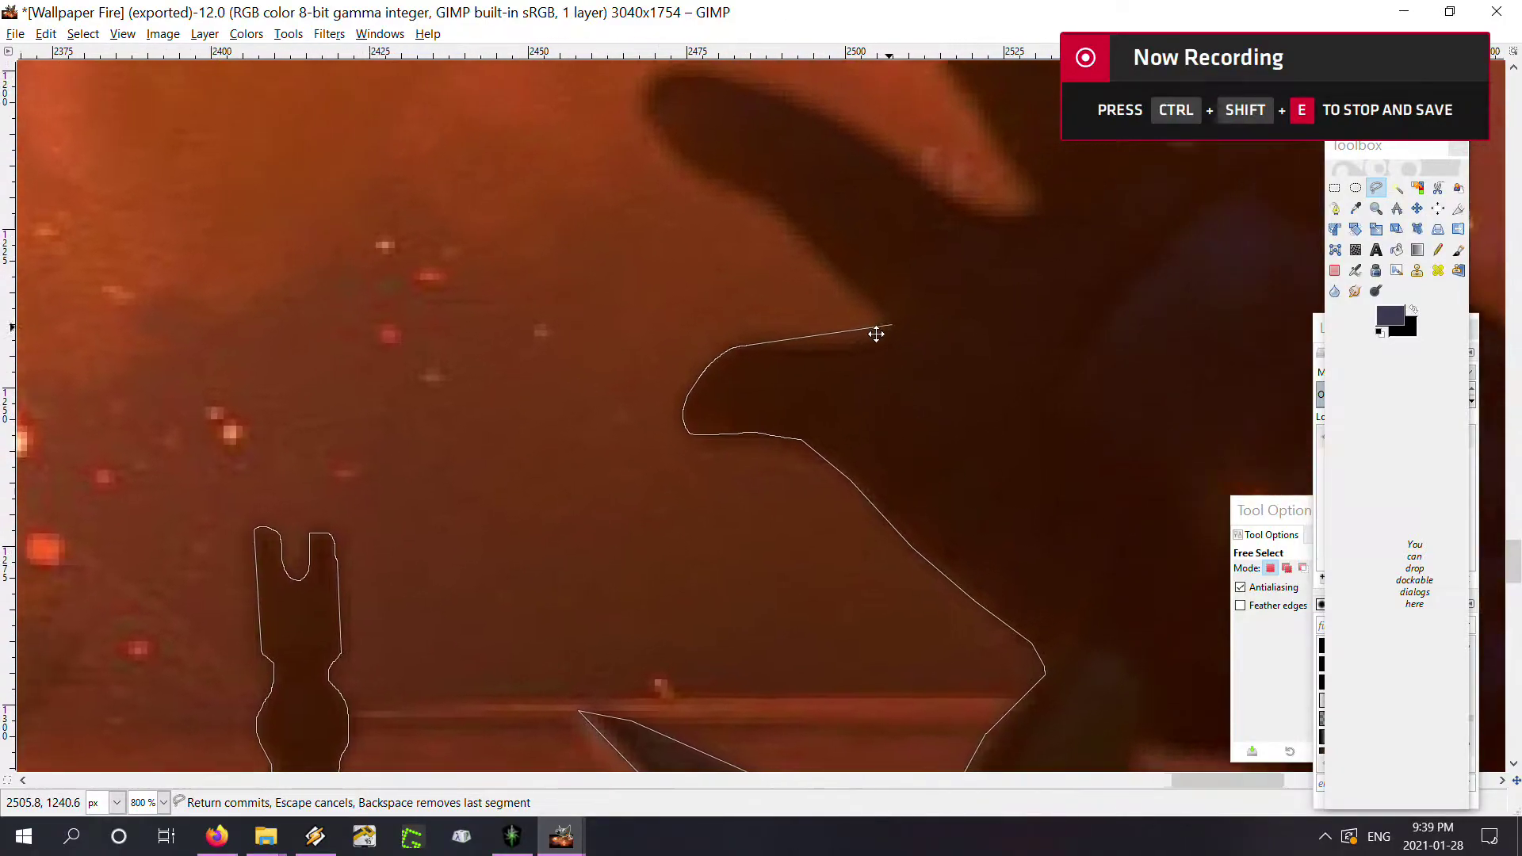
{"action": "scroll", "coordinate": [737, 373], "scroll_direction": "up", "scroll_amount": 2}
{"action": "scroll", "coordinate": [720, 381], "scroll_direction": "up", "scroll_amount": 1}
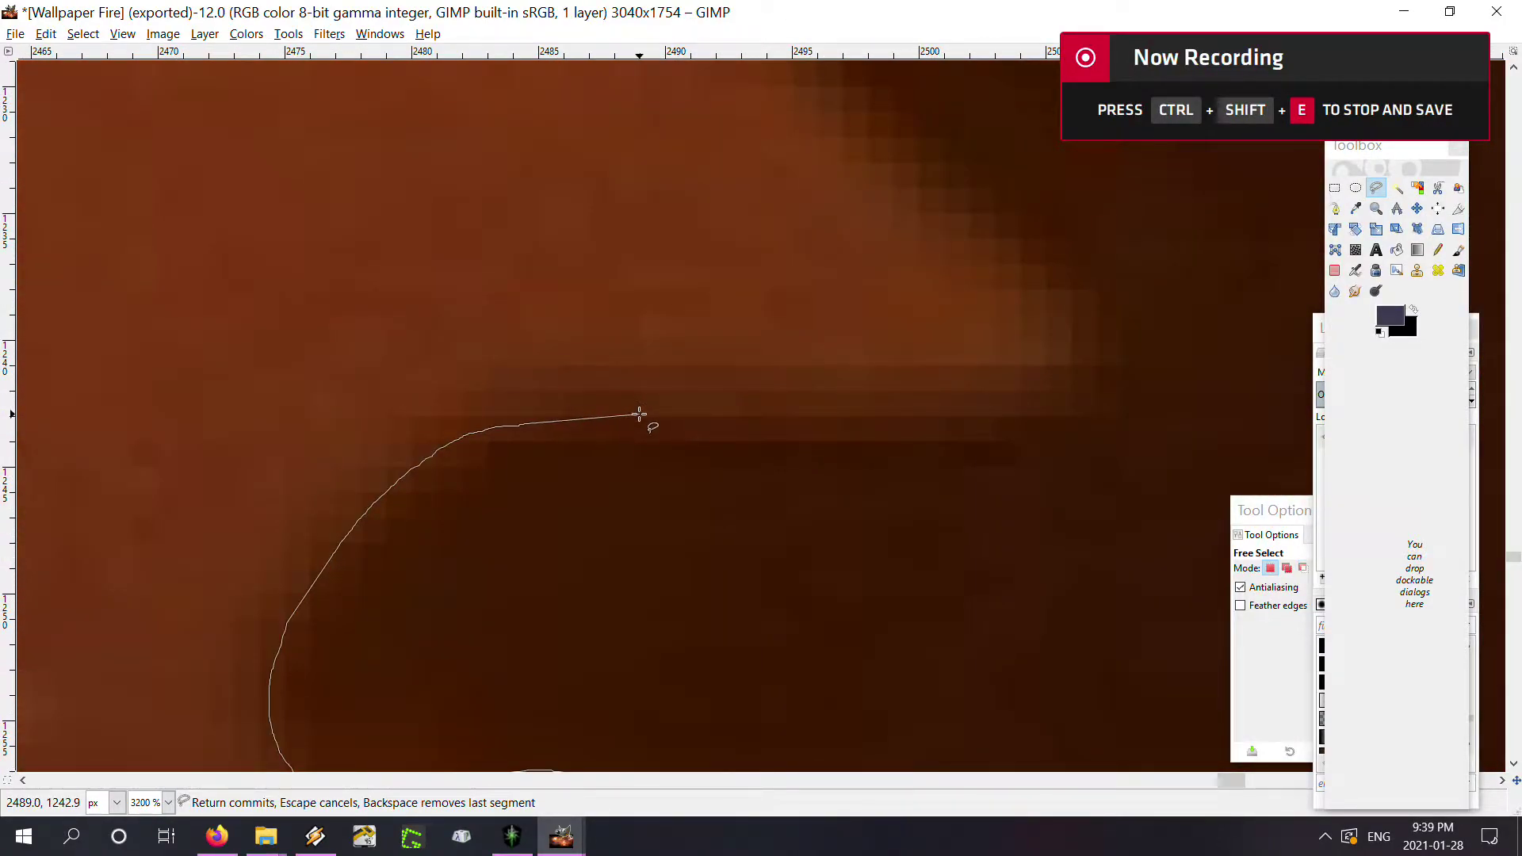
{"action": "left_click", "coordinate": [684, 432]}
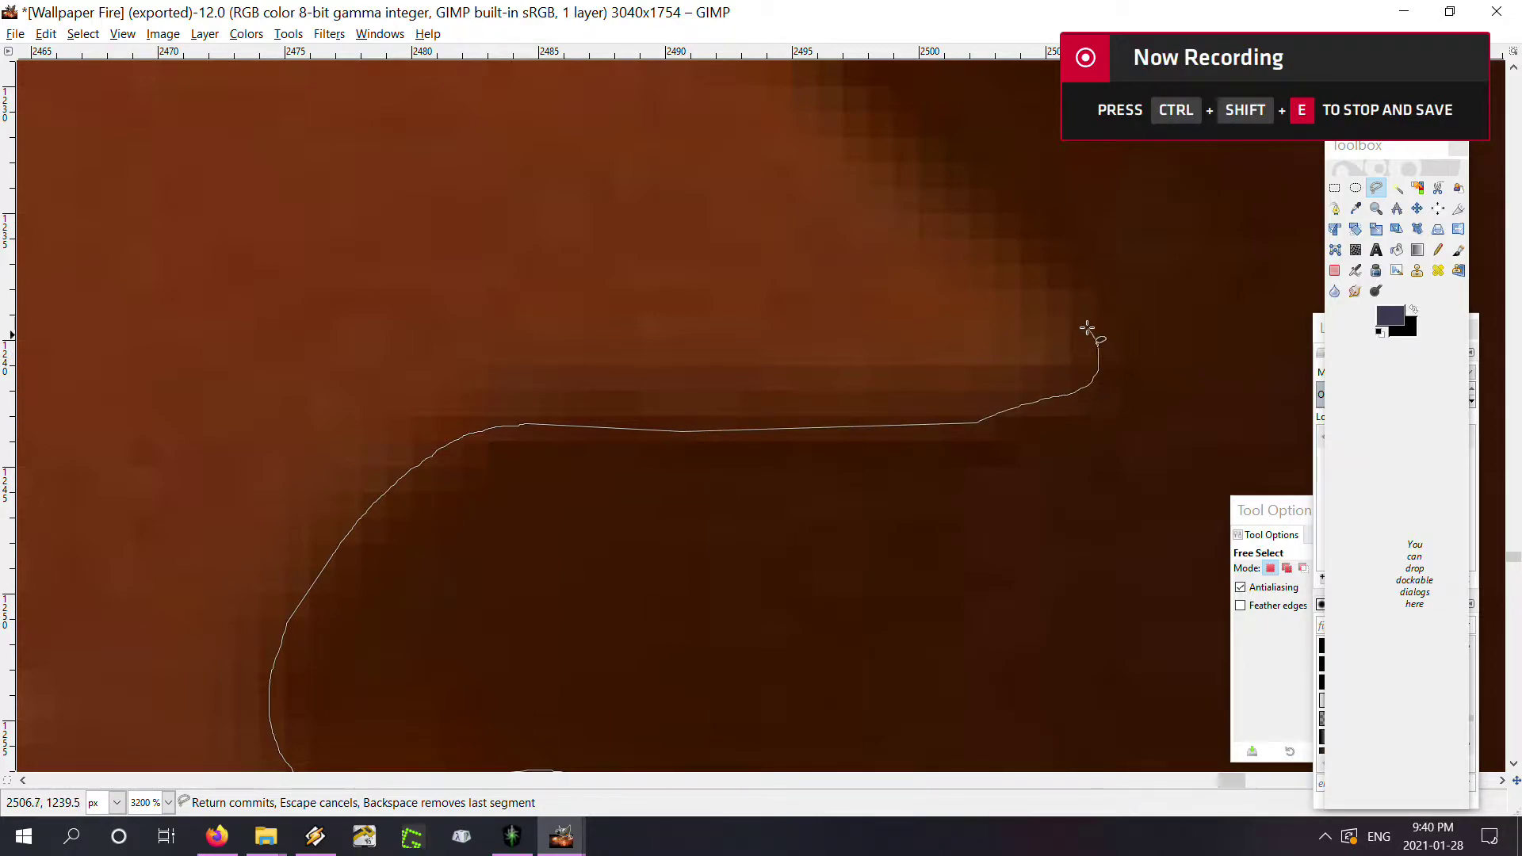
{"action": "scroll", "coordinate": [994, 252], "scroll_direction": "up", "scroll_amount": 3}
{"action": "scroll", "coordinate": [995, 252], "scroll_direction": "left", "scroll_amount": 2}
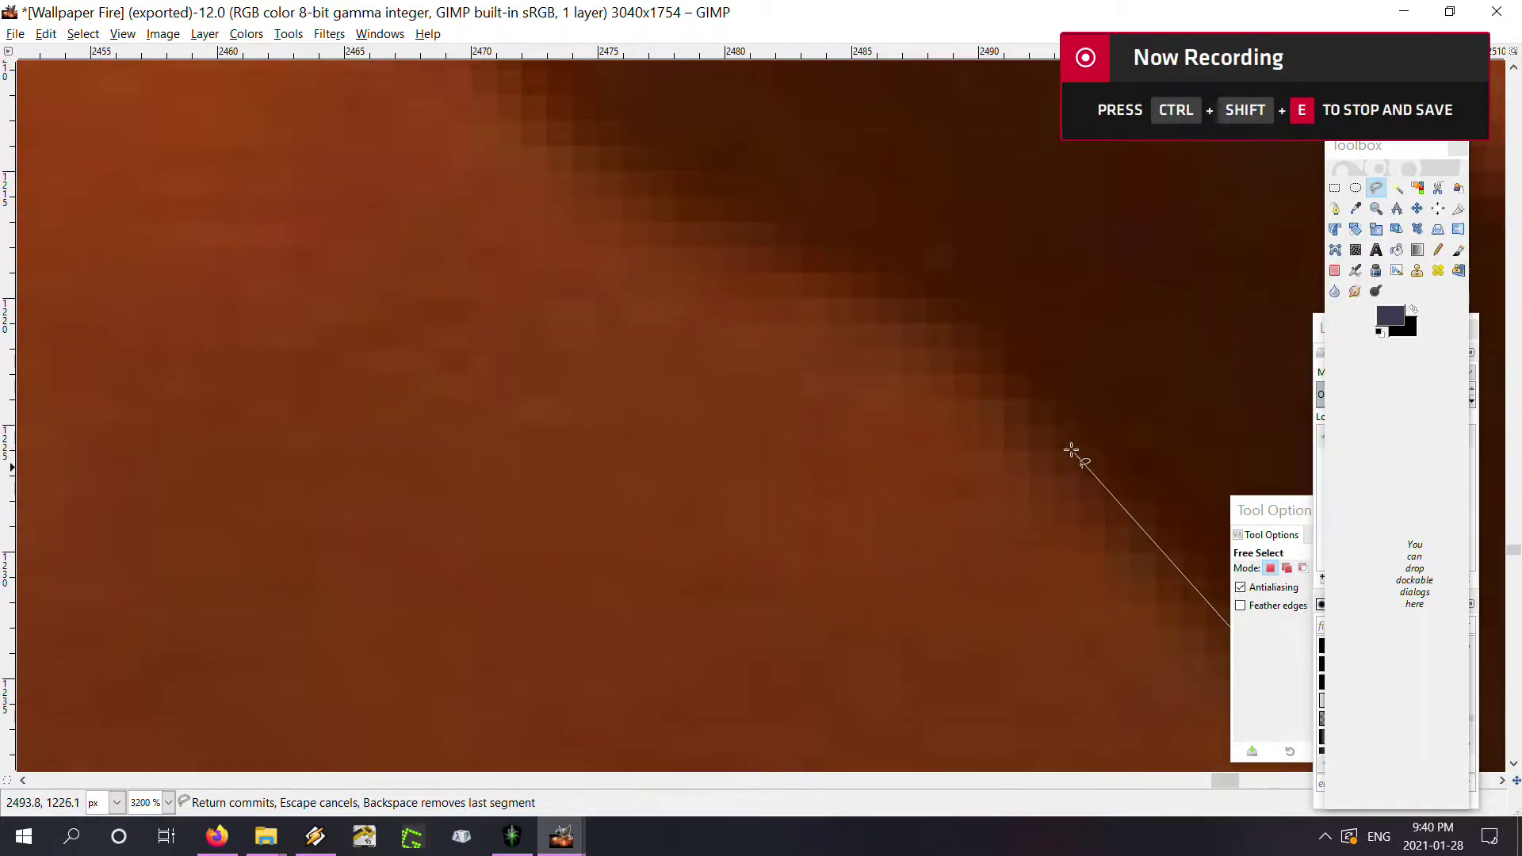
{"action": "scroll", "coordinate": [1014, 409], "scroll_direction": "down", "scroll_amount": 4}
{"action": "scroll", "coordinate": [1030, 416], "scroll_direction": "down", "scroll_amount": 3}
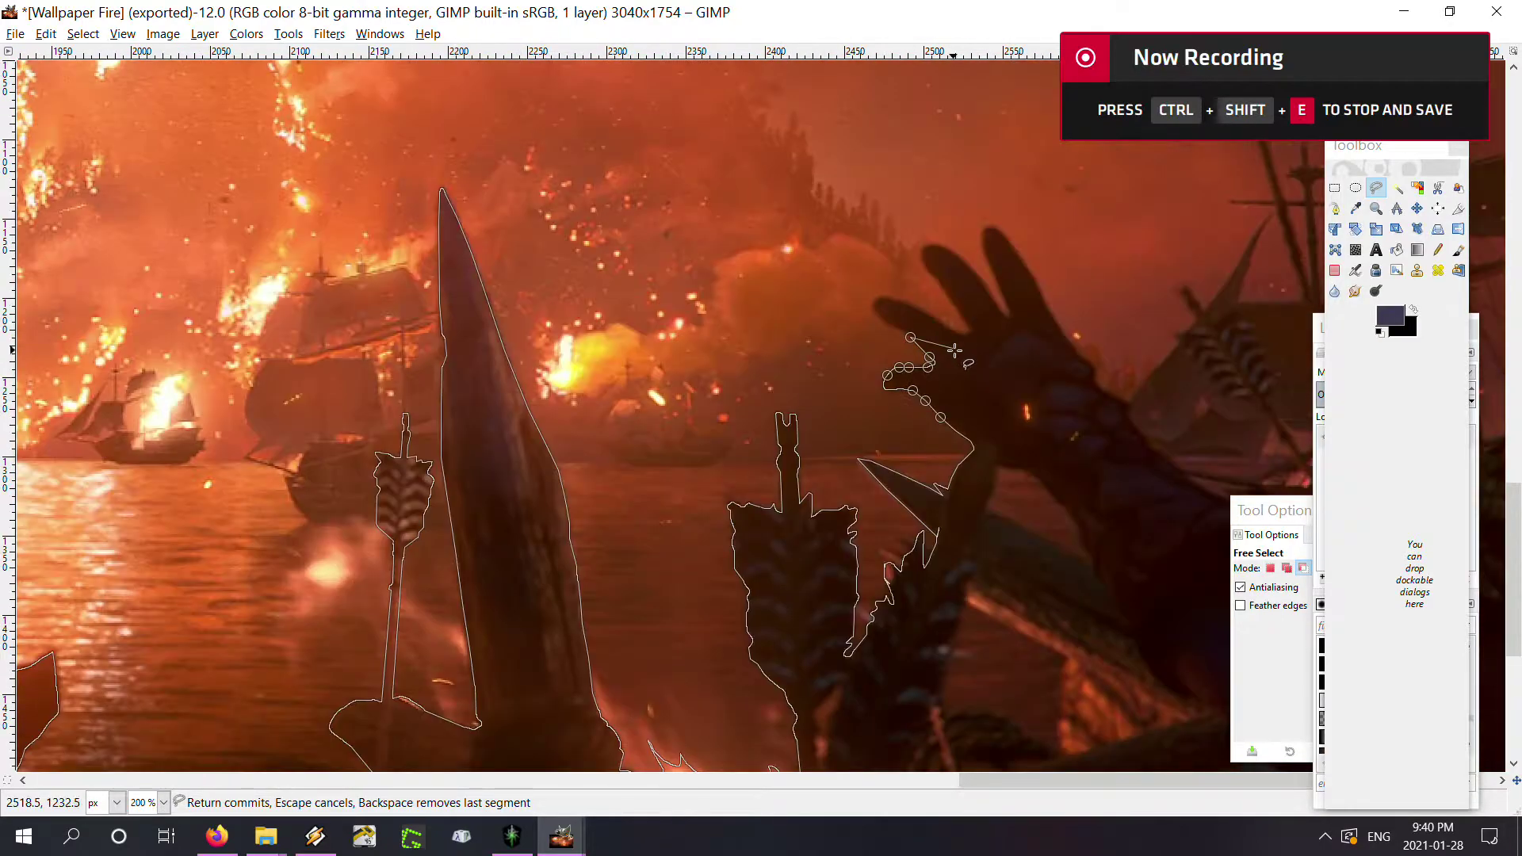
{"action": "scroll", "coordinate": [1054, 424], "scroll_direction": "down", "scroll_amount": 4}
At 2300% zoom, add points and trace around the first fingertip's rounded end
{"action": "scroll", "coordinate": [911, 396], "scroll_direction": "down", "scroll_amount": 2}
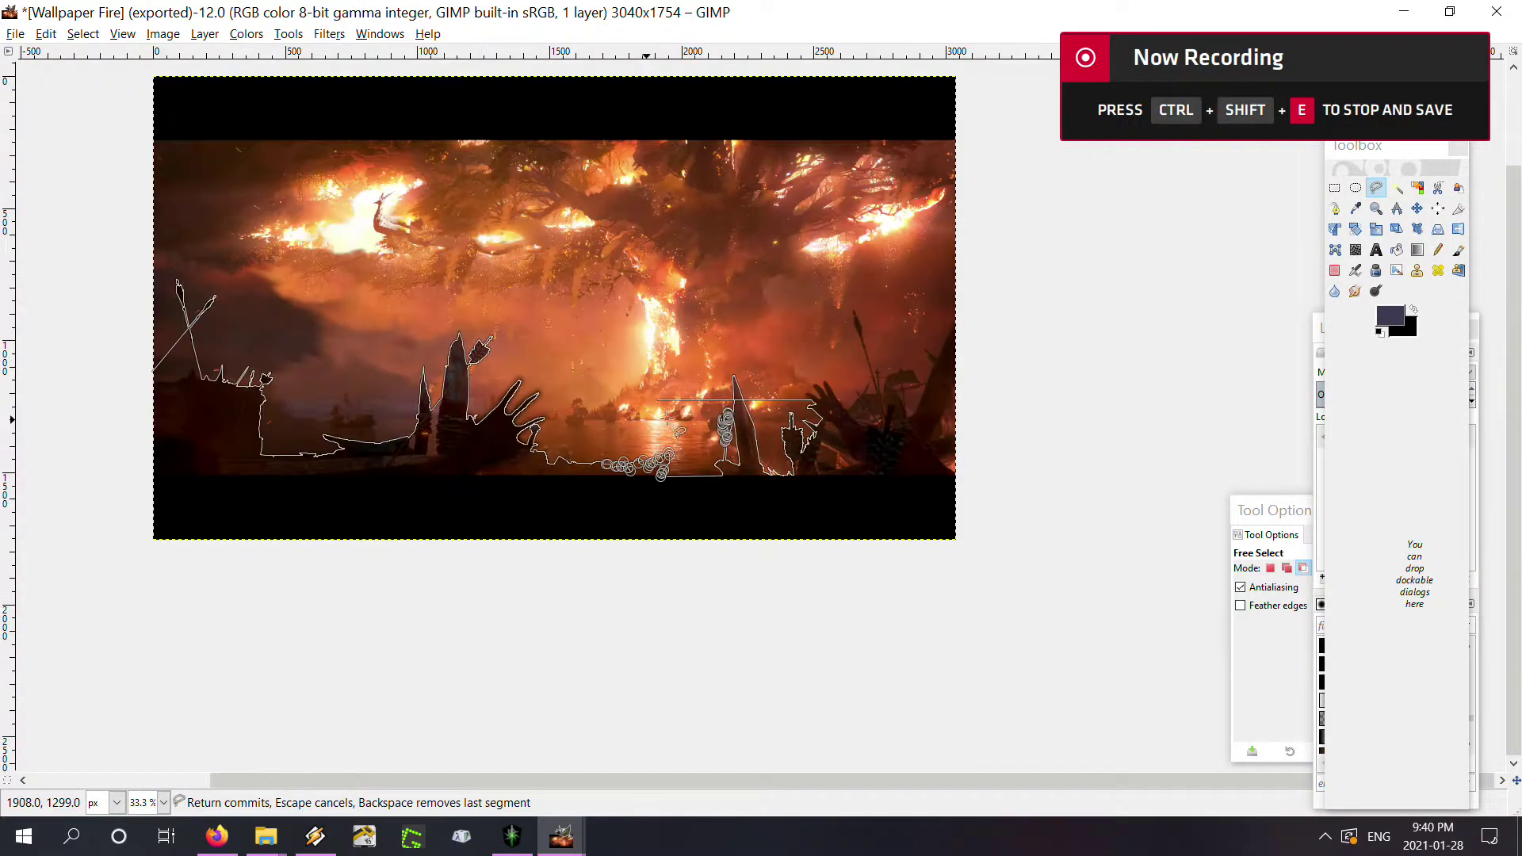
{"action": "scroll", "coordinate": [792, 405], "scroll_direction": "up", "scroll_amount": 3}
{"action": "scroll", "coordinate": [827, 385], "scroll_direction": "up", "scroll_amount": 2}
{"action": "scroll", "coordinate": [805, 442], "scroll_direction": "up", "scroll_amount": 4}
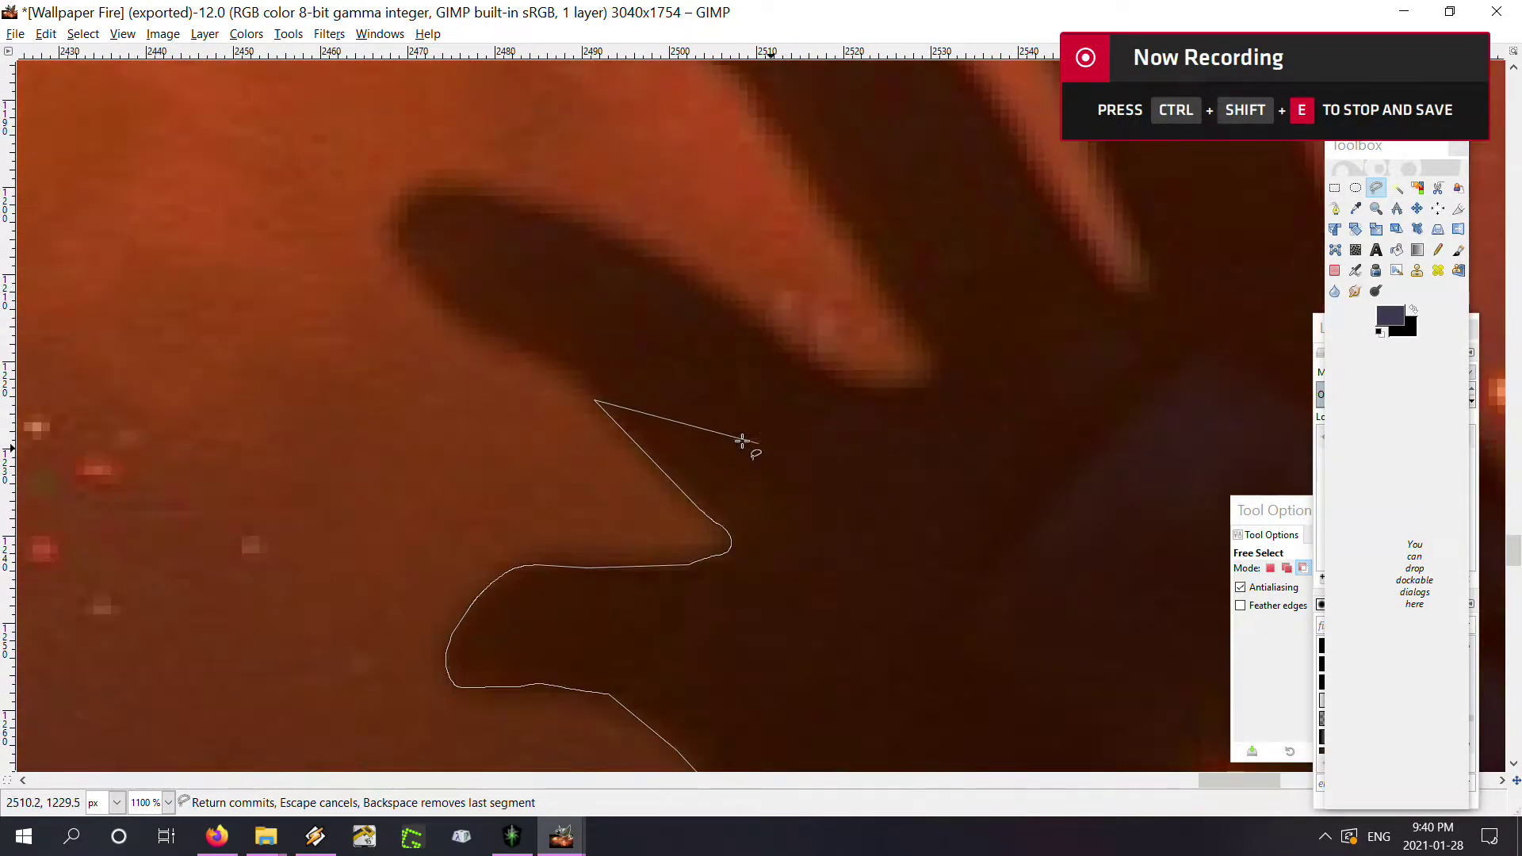
{"action": "scroll", "coordinate": [748, 441], "scroll_direction": "up", "scroll_amount": 2}
{"action": "scroll", "coordinate": [576, 365], "scroll_direction": "up", "scroll_amount": 2}
{"action": "scroll", "coordinate": [575, 365], "scroll_direction": "left", "scroll_amount": 3}
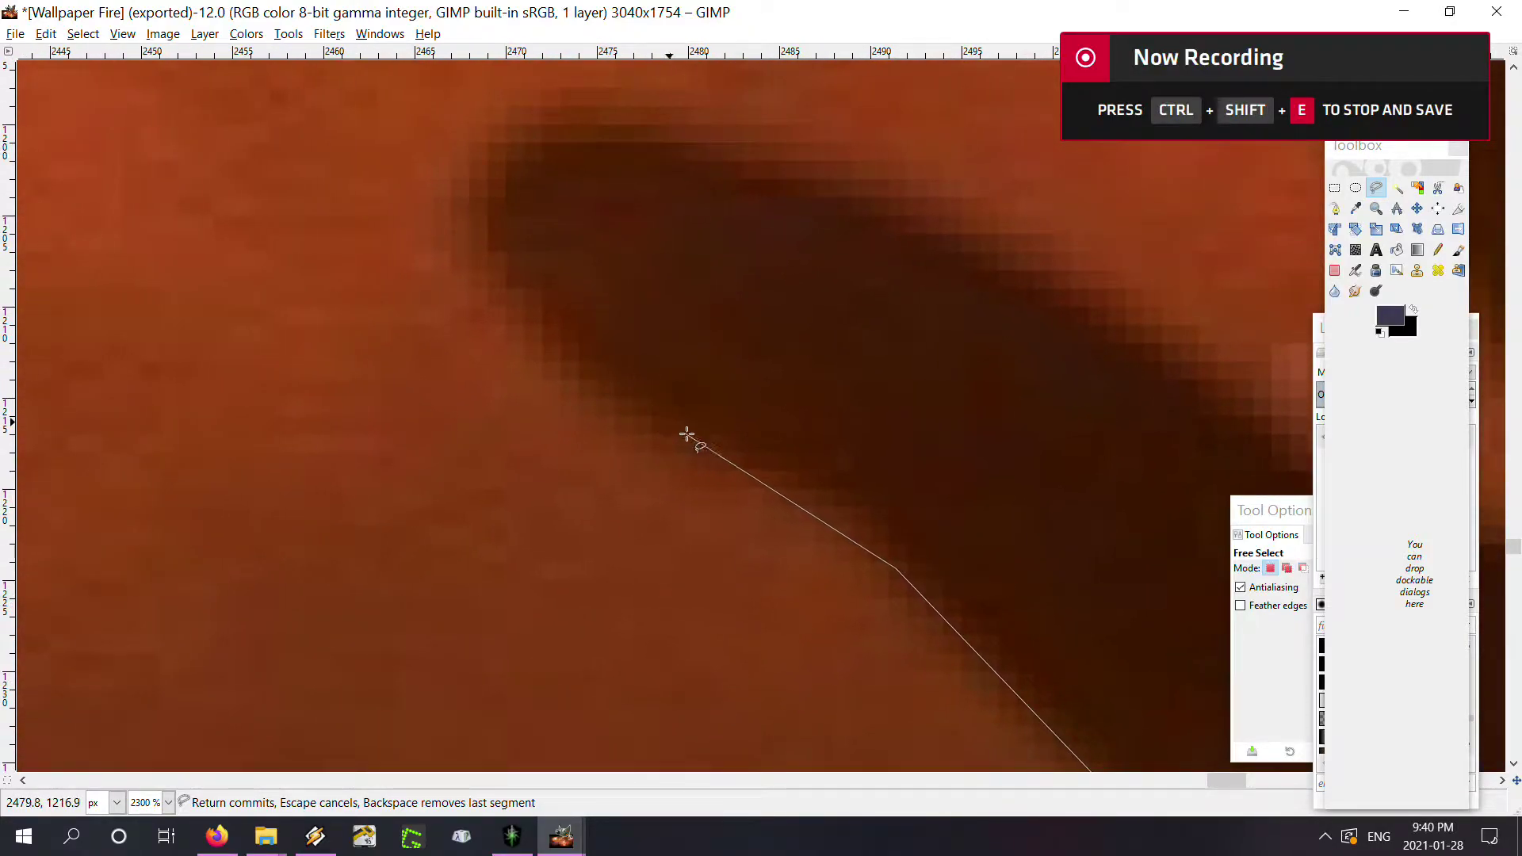
{"action": "left_click", "coordinate": [812, 503]}
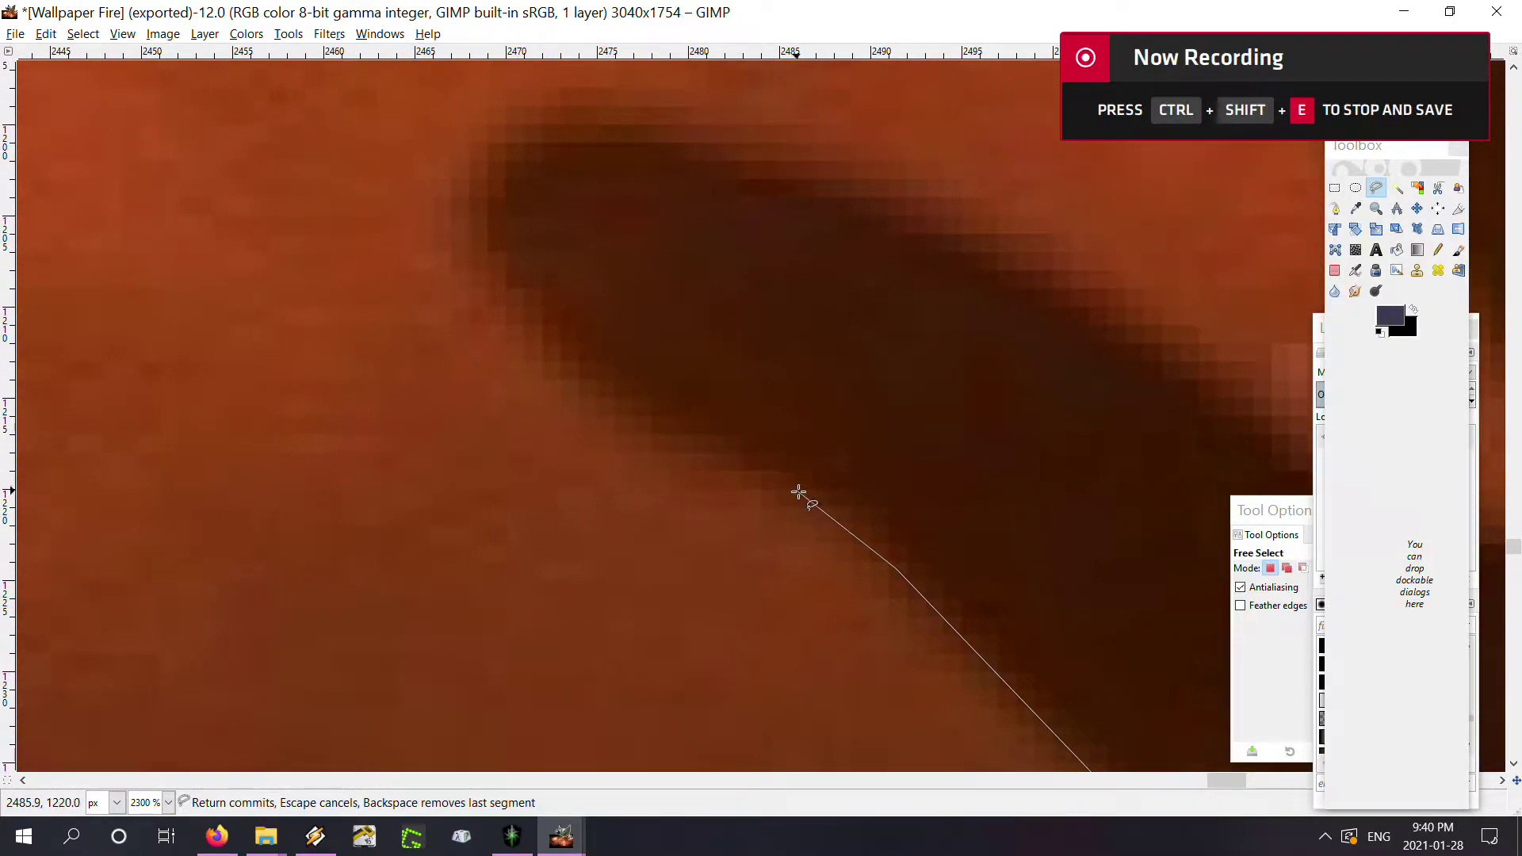
{"action": "left_click", "coordinate": [587, 371]}
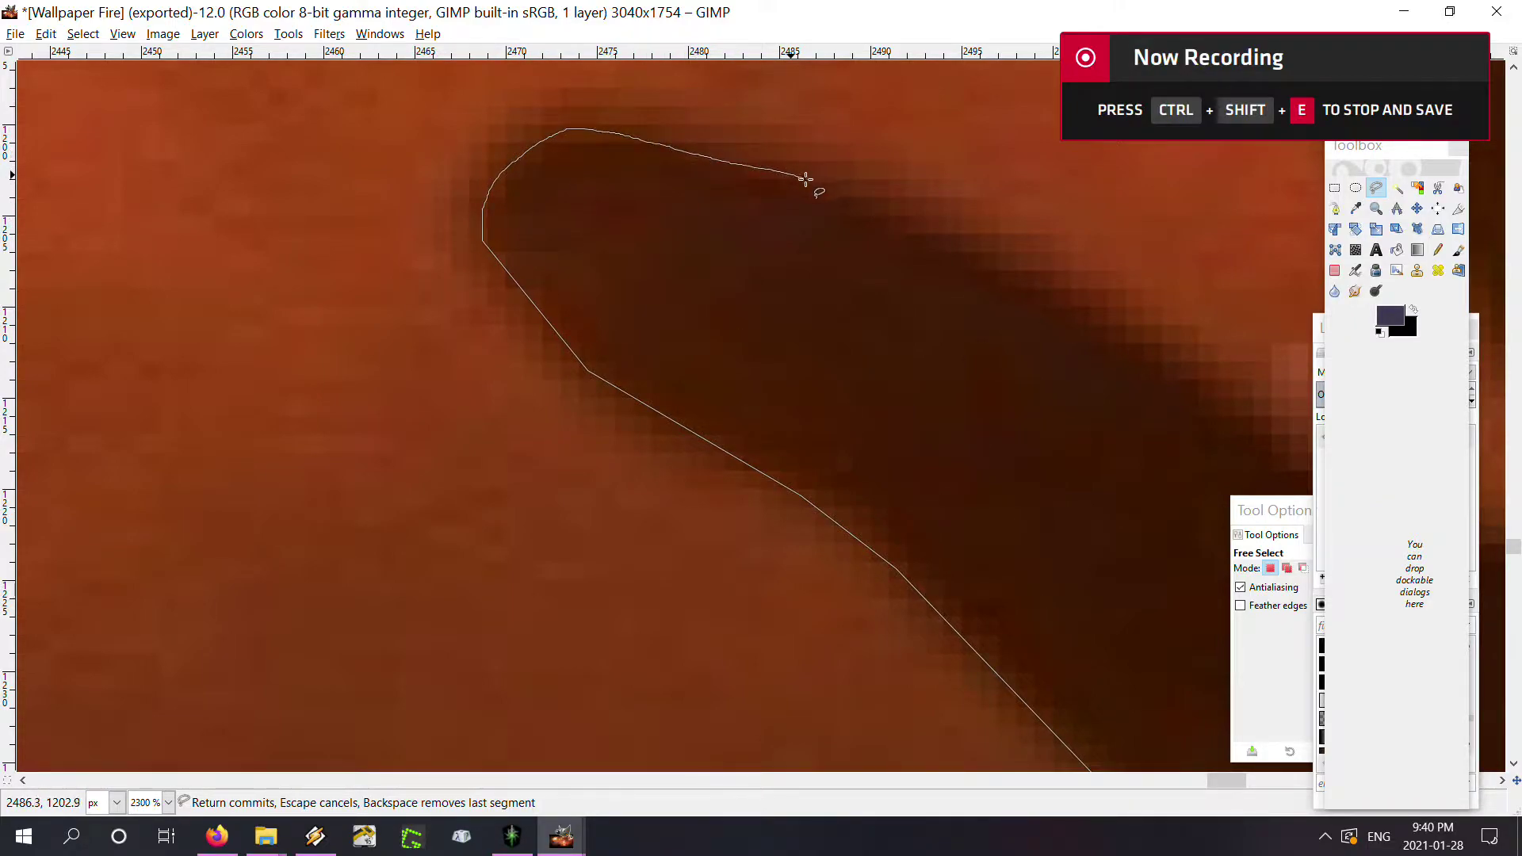
{"action": "left_click_drag", "start_coordinate": [805, 179], "coordinate": [1083, 292]}
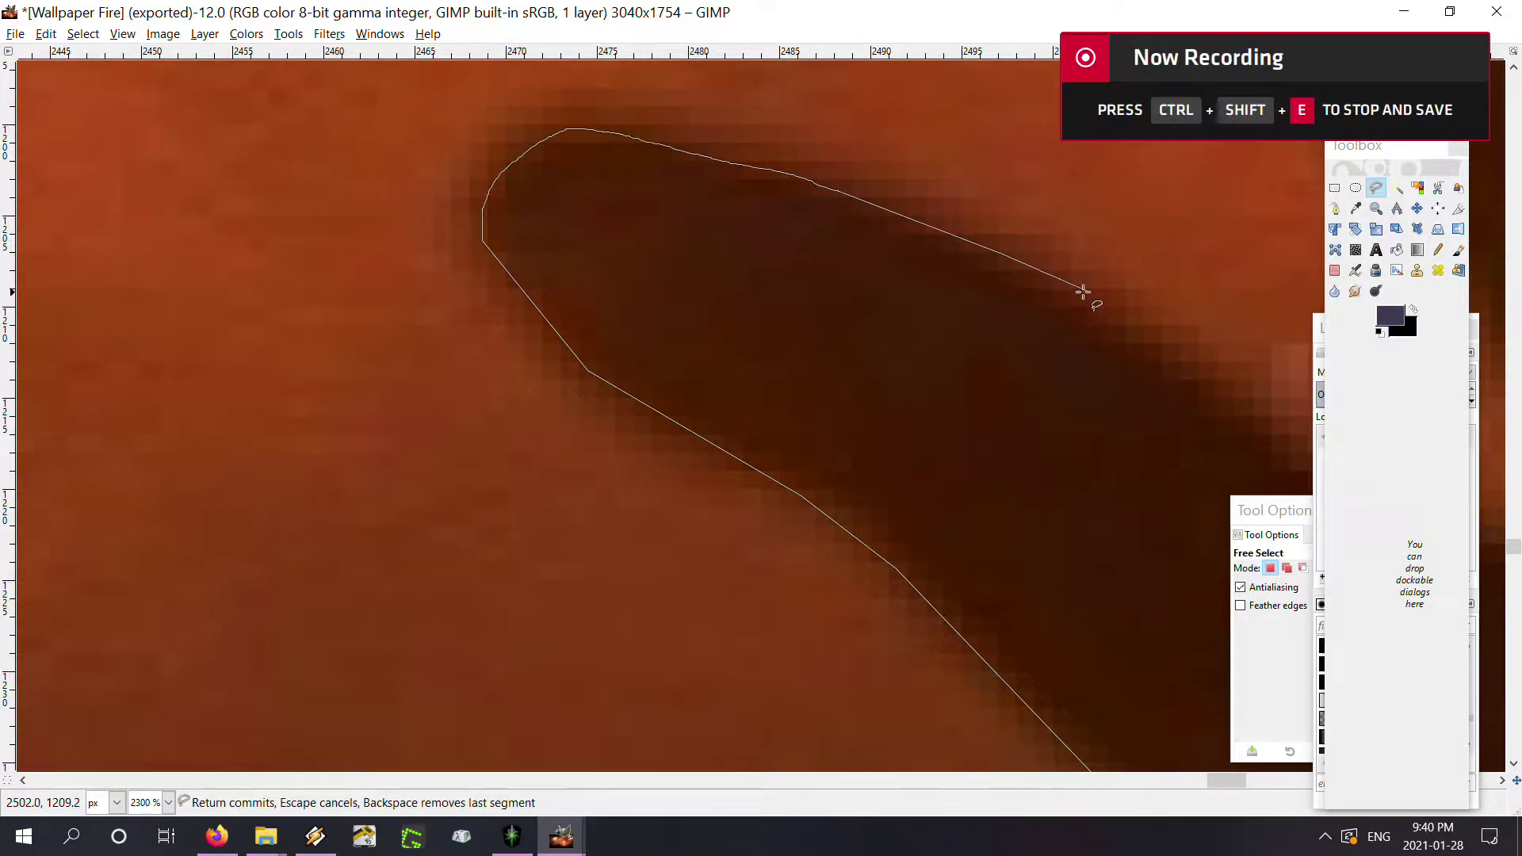
Extend the outline along the fingertip's edge and around the next tip
{"action": "scroll", "coordinate": [1083, 292], "scroll_direction": "right", "scroll_amount": 4}
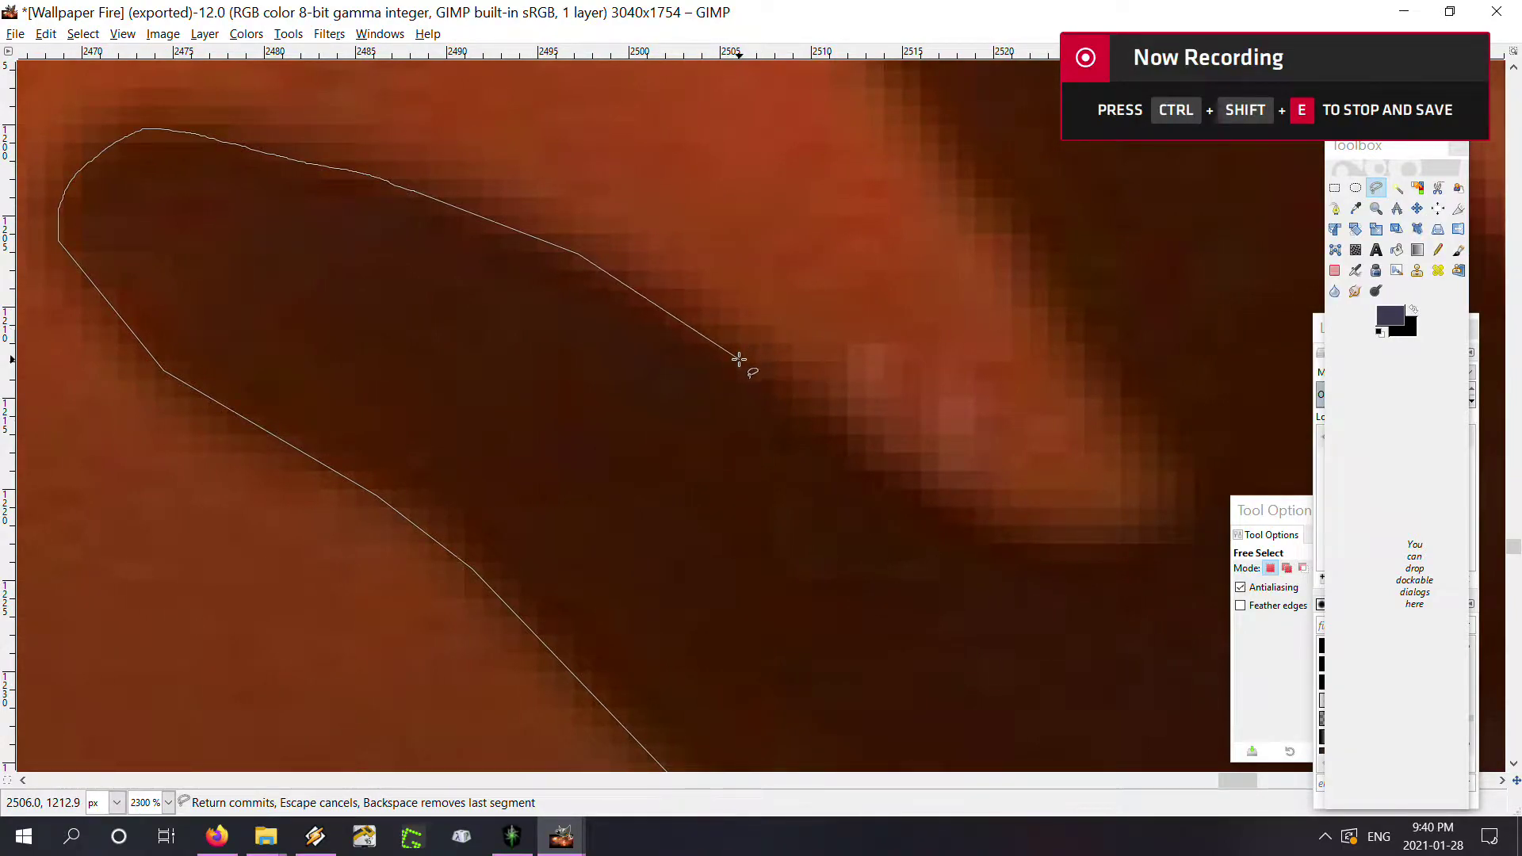
{"action": "left_click", "coordinate": [739, 359]}
{"action": "left_click_drag", "start_coordinate": [882, 466], "coordinate": [978, 534]}
{"action": "scroll", "coordinate": [1000, 540], "scroll_direction": "right", "scroll_amount": 4}
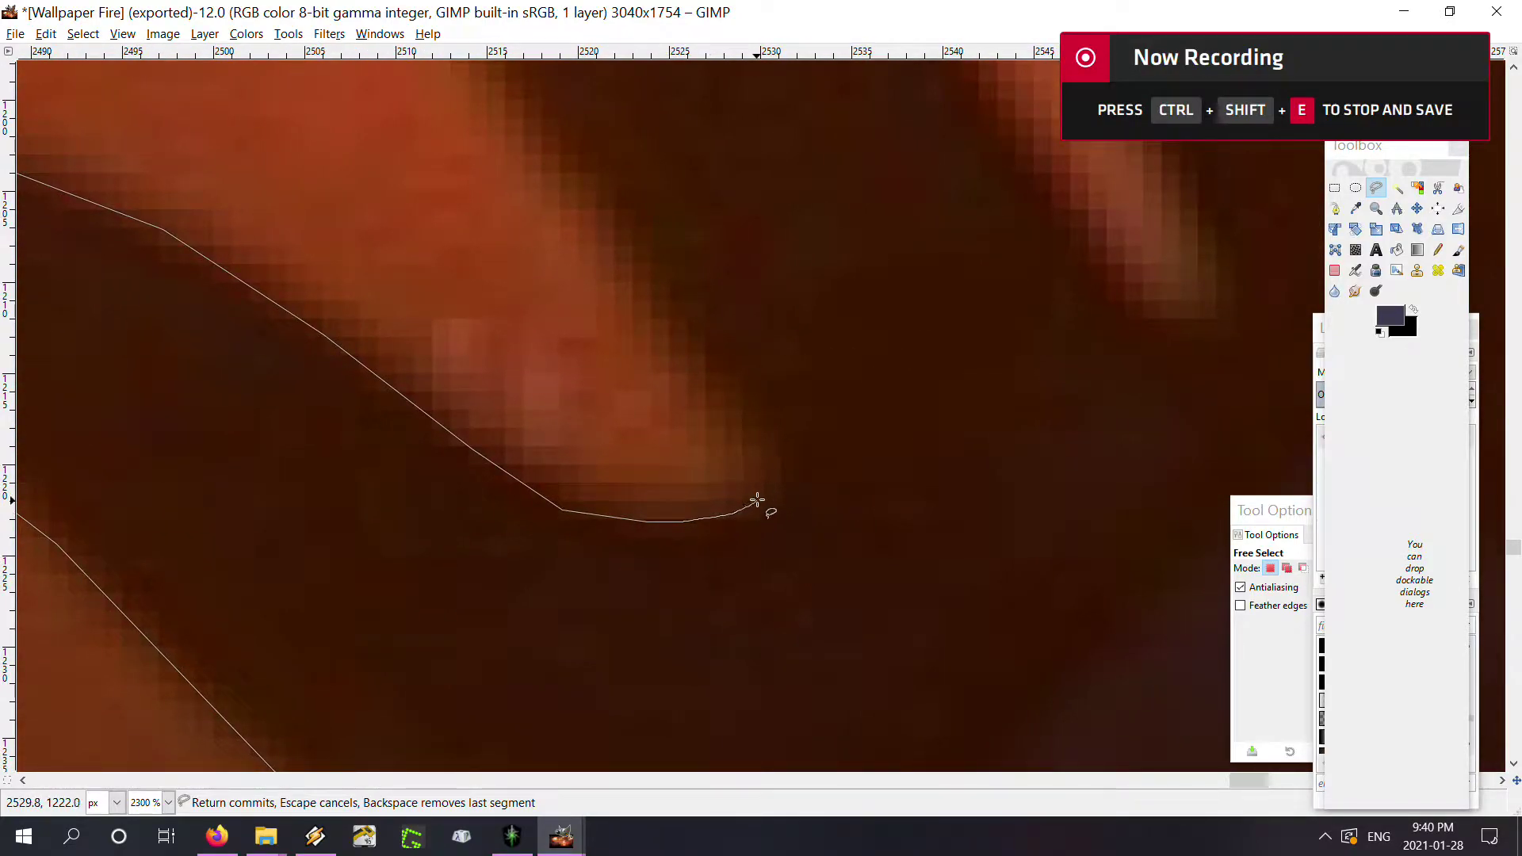
{"action": "left_click_drag", "start_coordinate": [757, 501], "coordinate": [765, 448]}
Place points down the next finger's upper curve and along its edge
{"action": "scroll", "coordinate": [578, 204], "scroll_direction": "up", "scroll_amount": 5}
{"action": "scroll", "coordinate": [577, 204], "scroll_direction": "left", "scroll_amount": 3}
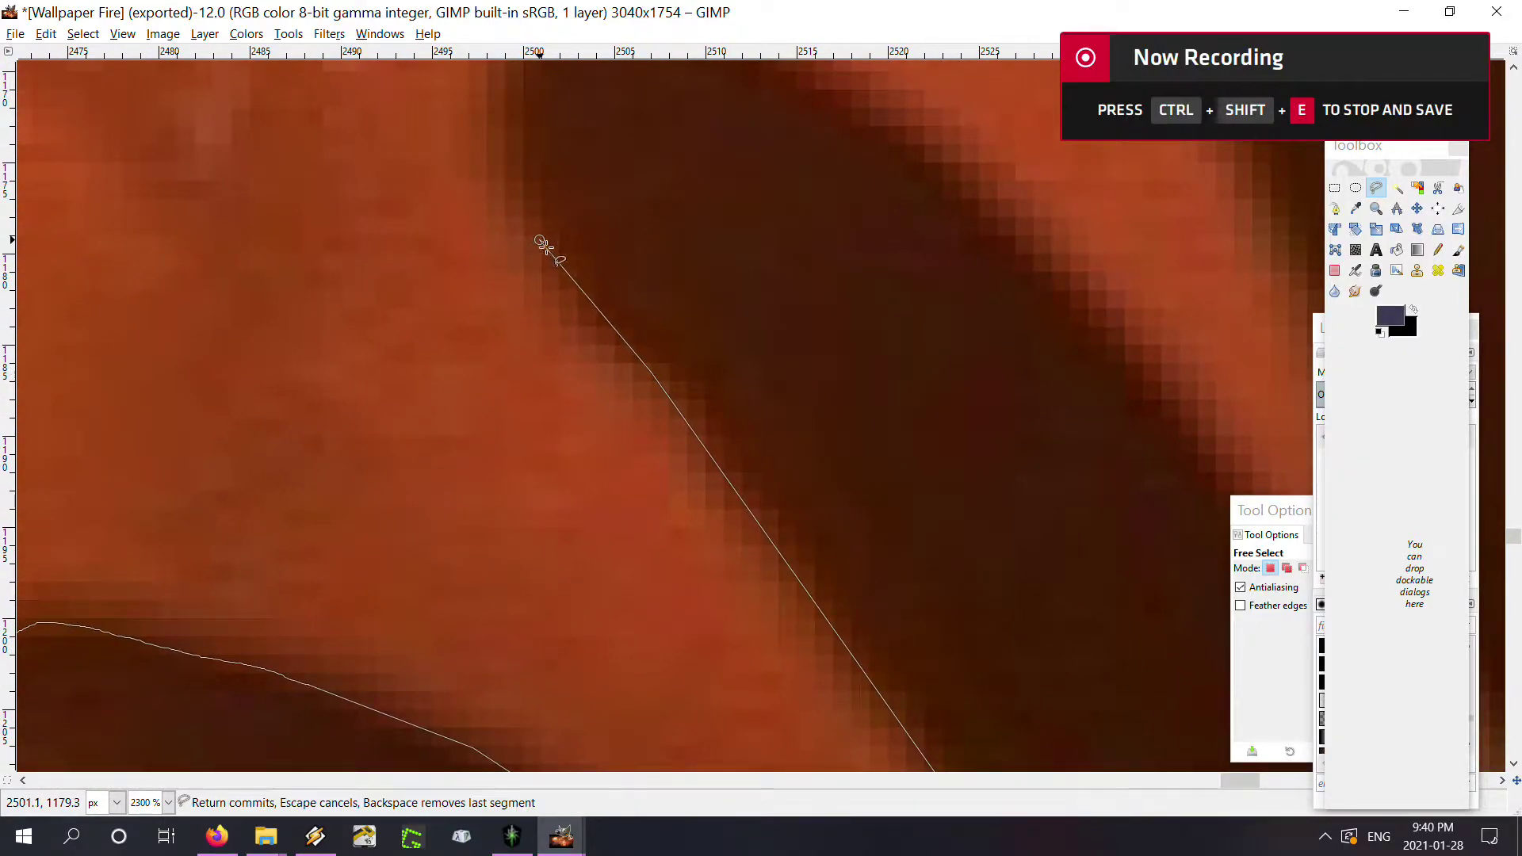
{"action": "scroll", "coordinate": [544, 245], "scroll_direction": "up", "scroll_amount": 4}
{"action": "scroll", "coordinate": [543, 245], "scroll_direction": "left", "scroll_amount": 3}
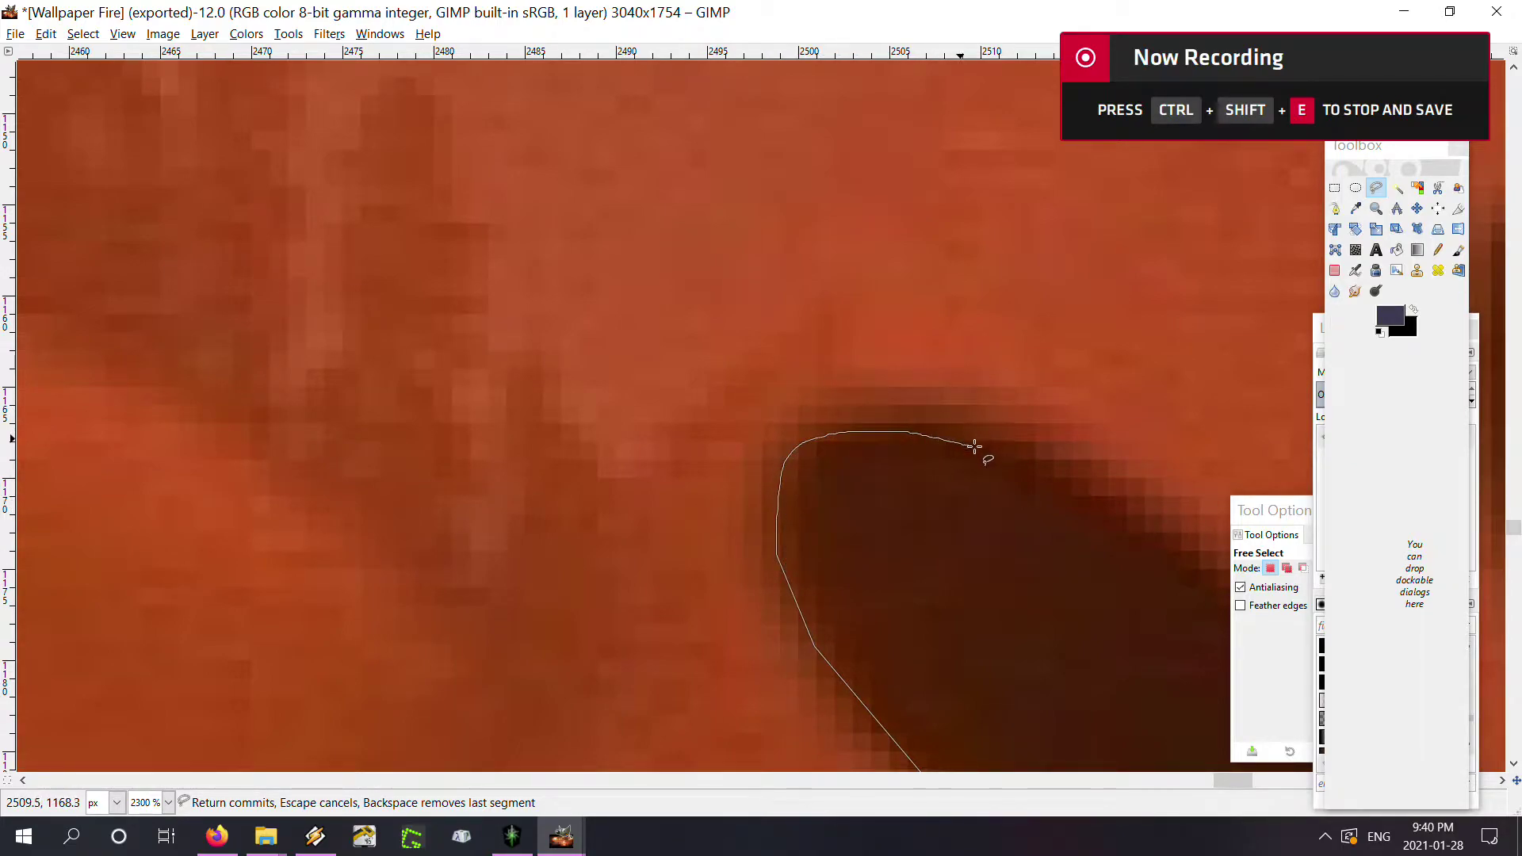
{"action": "scroll", "coordinate": [973, 446], "scroll_direction": "right", "scroll_amount": 4}
{"action": "scroll", "coordinate": [611, 397], "scroll_direction": "down", "scroll_amount": 1}
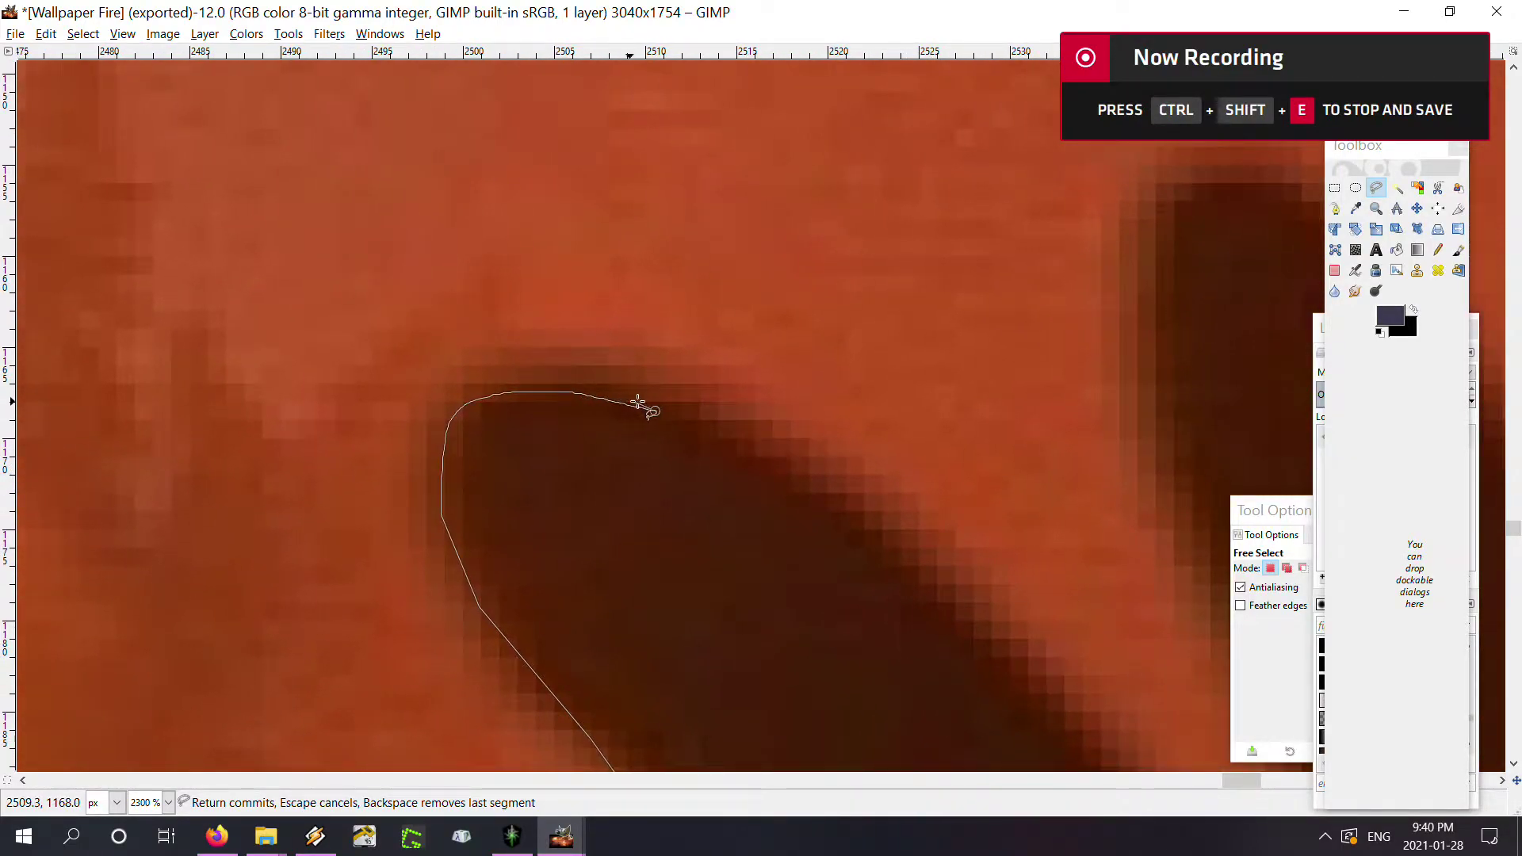
{"action": "left_click", "coordinate": [662, 397]}
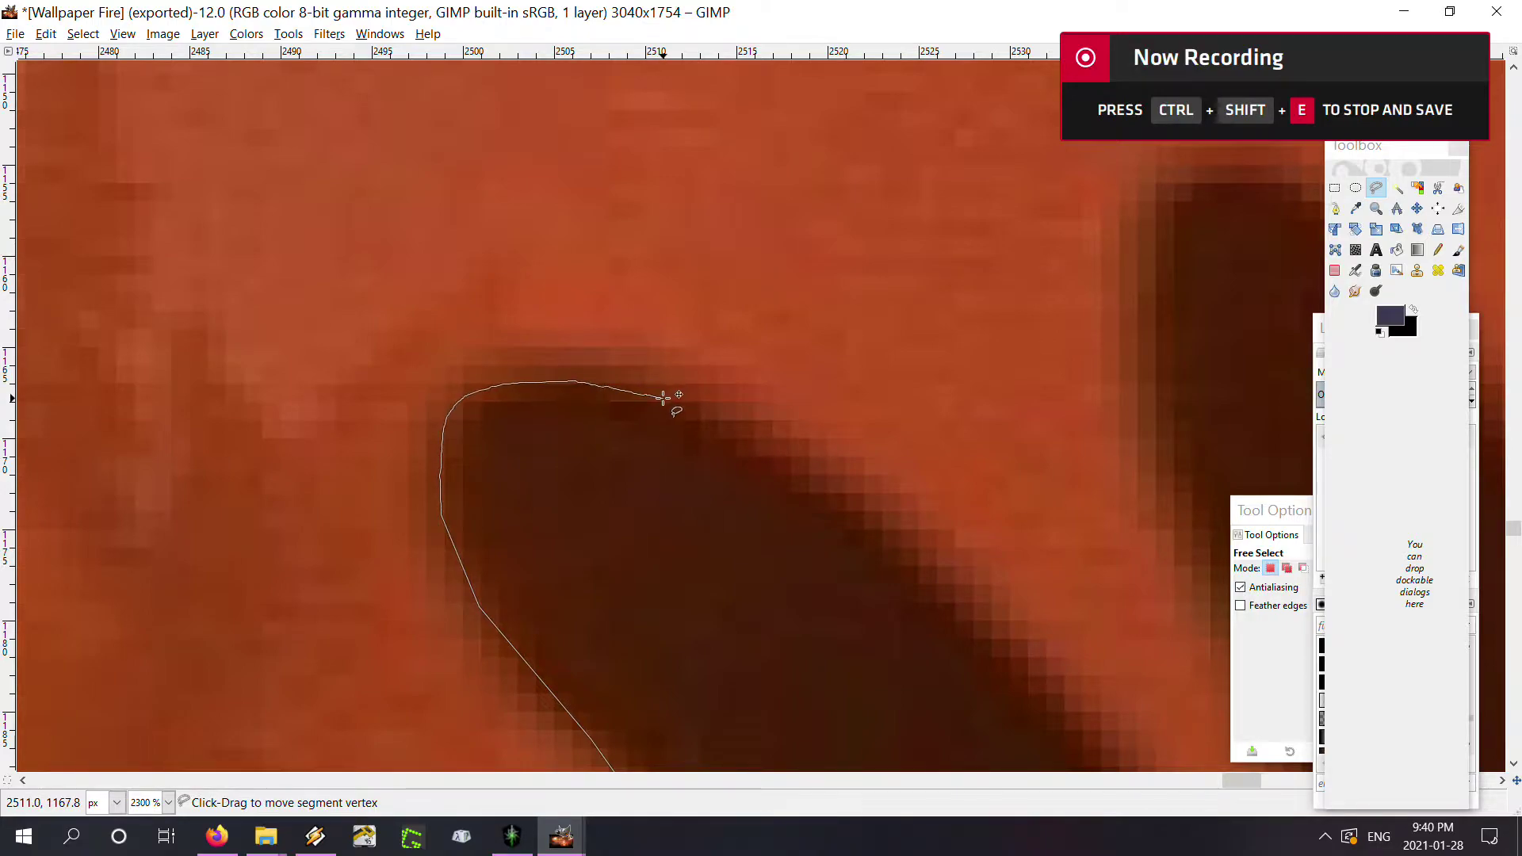
{"action": "left_click", "coordinate": [765, 447]}
{"action": "left_click", "coordinate": [831, 494]}
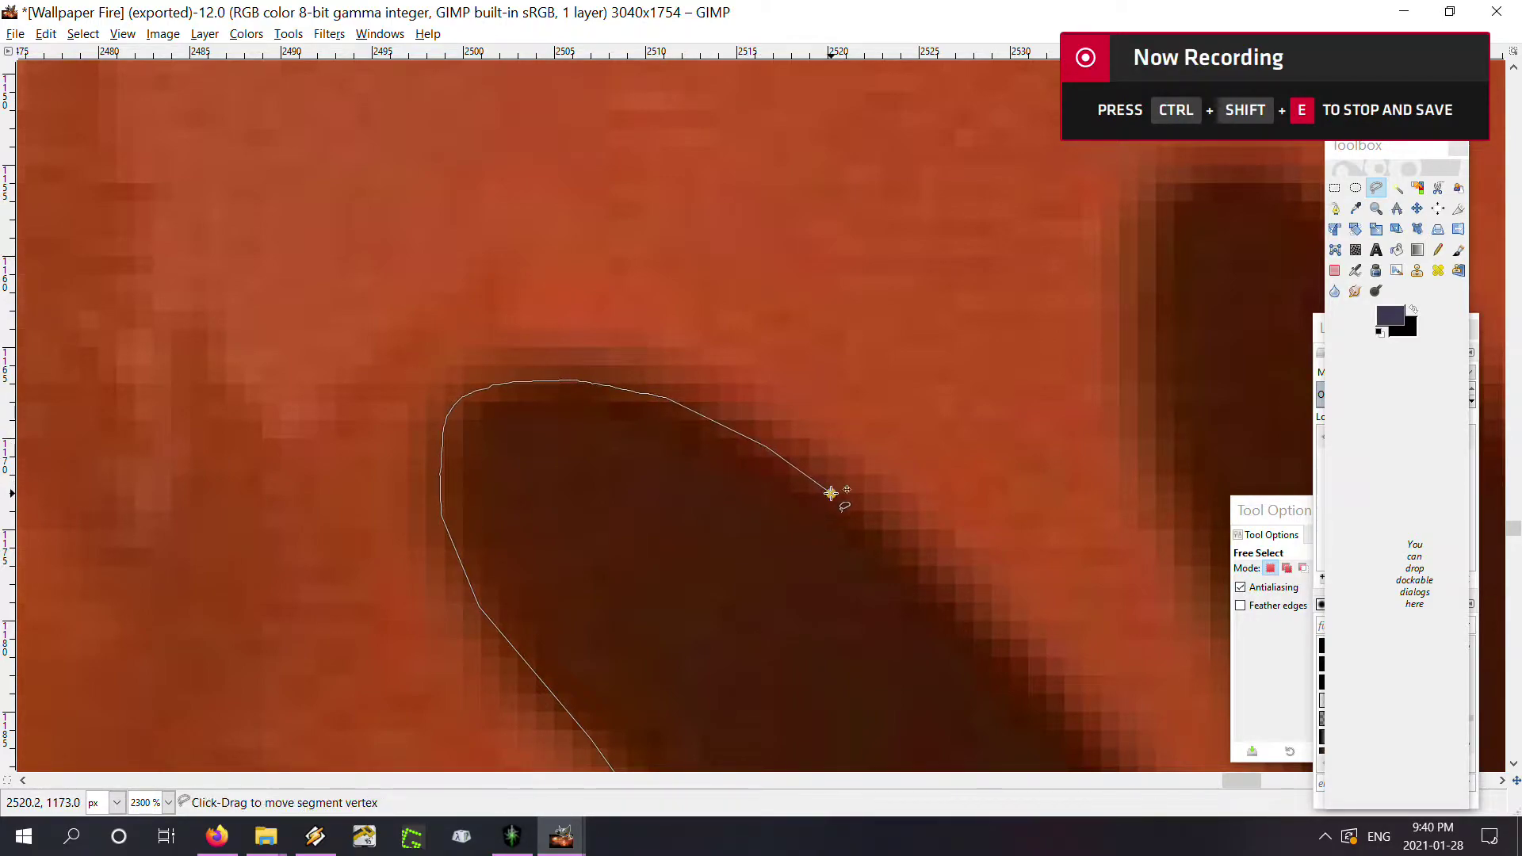
{"action": "left_click", "coordinate": [906, 555]}
Continue points along the edge to the lower side and up the narrow stalk
{"action": "scroll", "coordinate": [1026, 631], "scroll_direction": "down", "scroll_amount": 5}
{"action": "scroll", "coordinate": [676, 326], "scroll_direction": "right", "scroll_amount": 5}
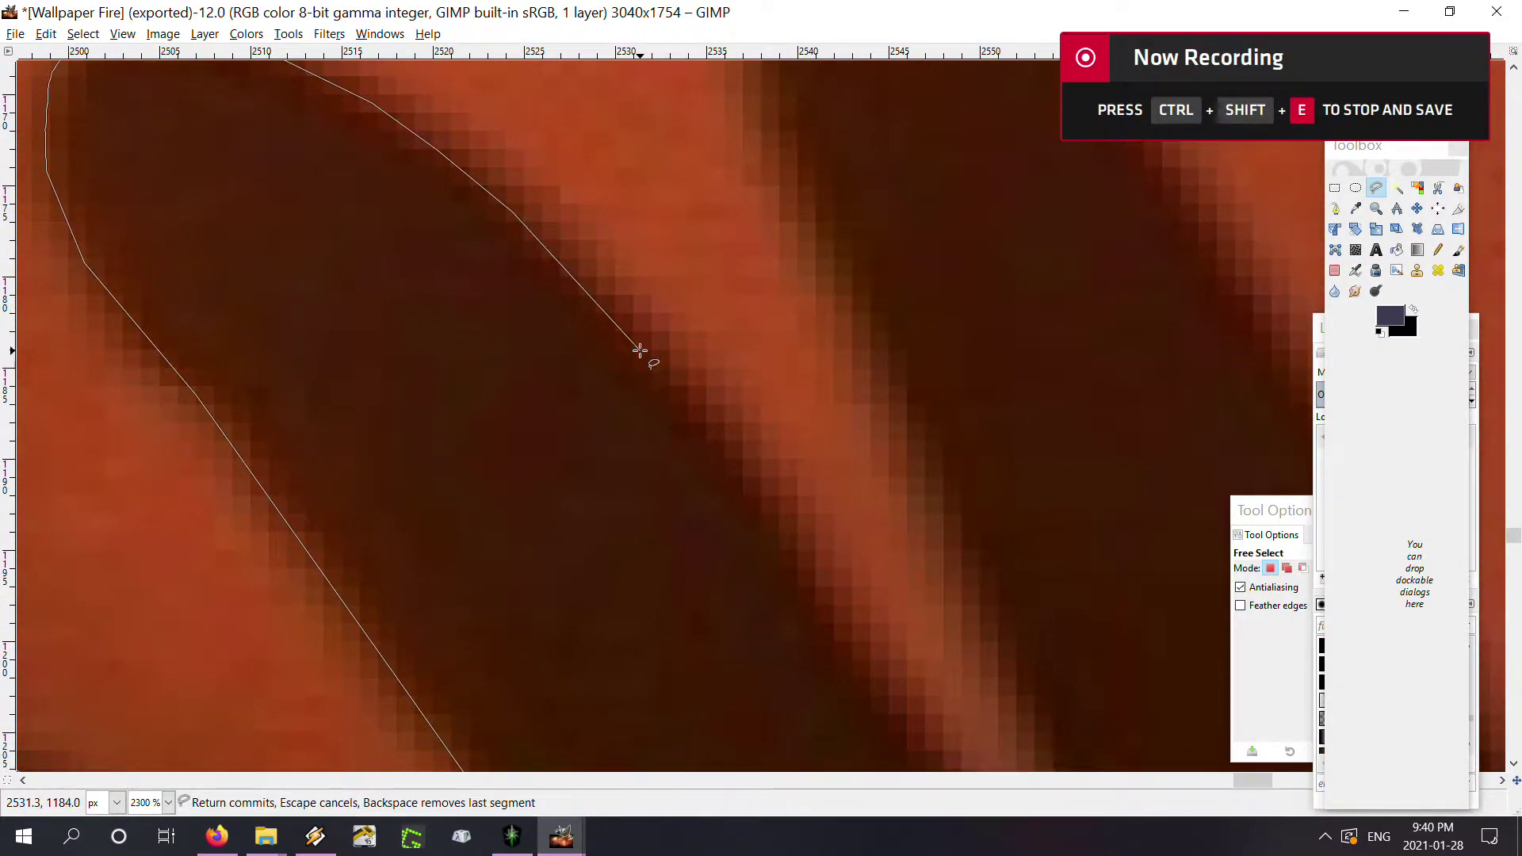
{"action": "left_click", "coordinate": [748, 480]}
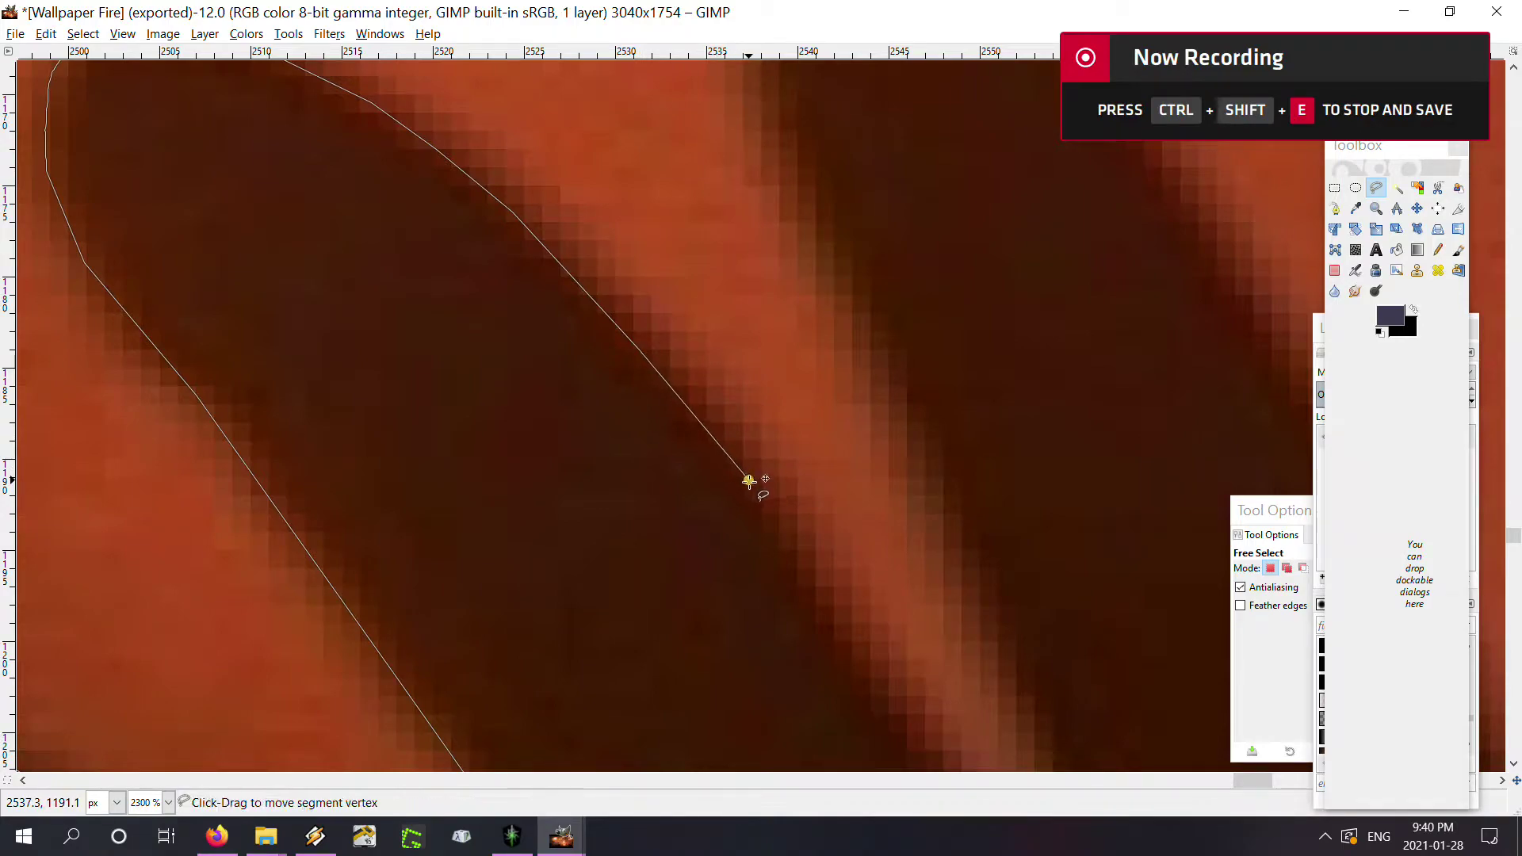
{"action": "left_click", "coordinate": [842, 639]}
{"action": "scroll", "coordinate": [809, 625], "scroll_direction": "down", "scroll_amount": 5}
{"action": "scroll", "coordinate": [486, 326], "scroll_direction": "right", "scroll_amount": 5}
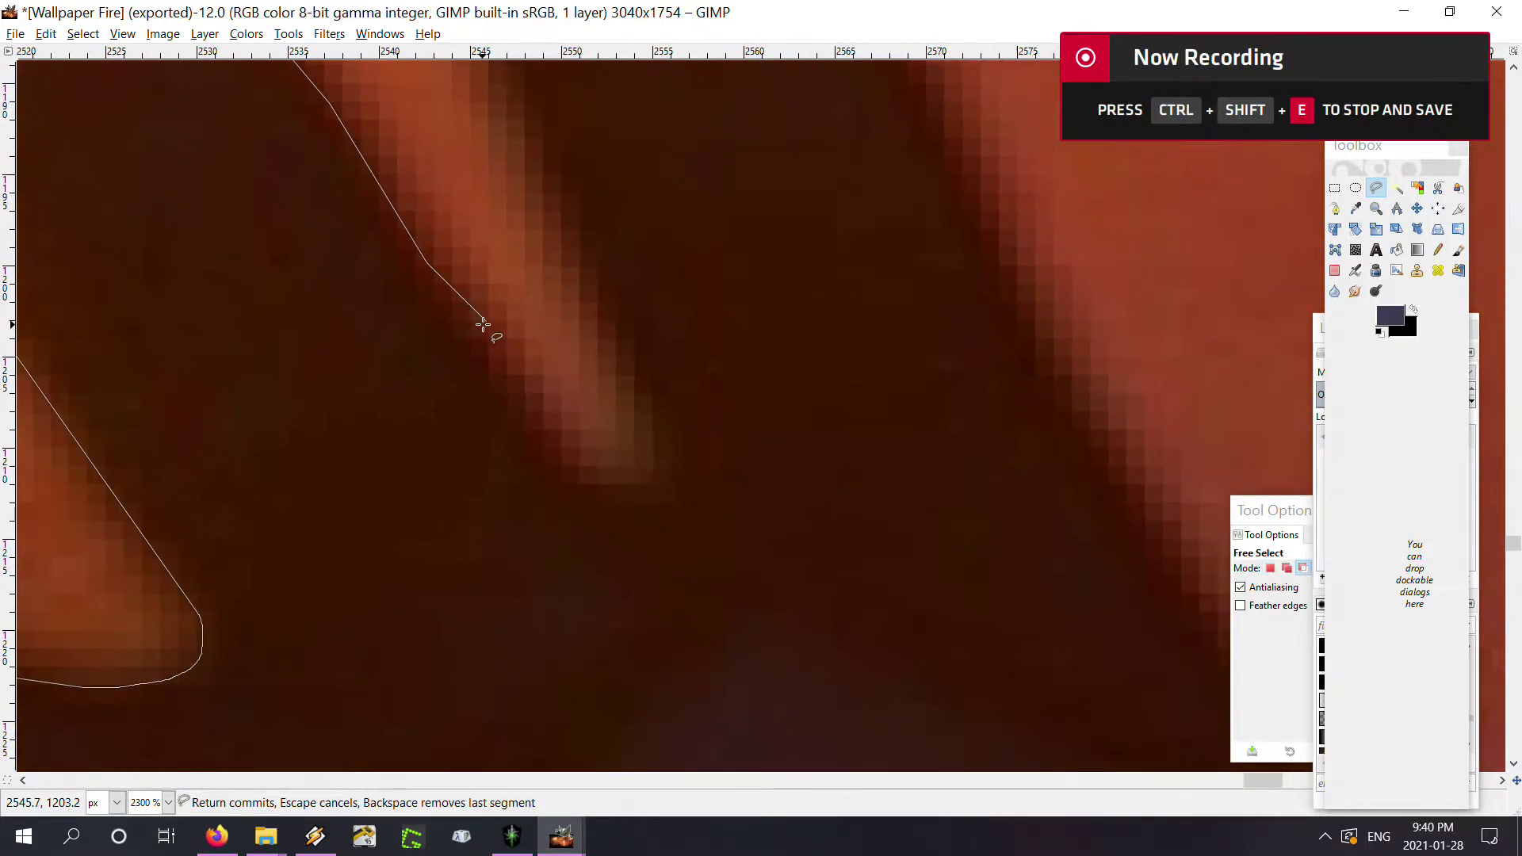
{"action": "left_click", "coordinate": [528, 409]}
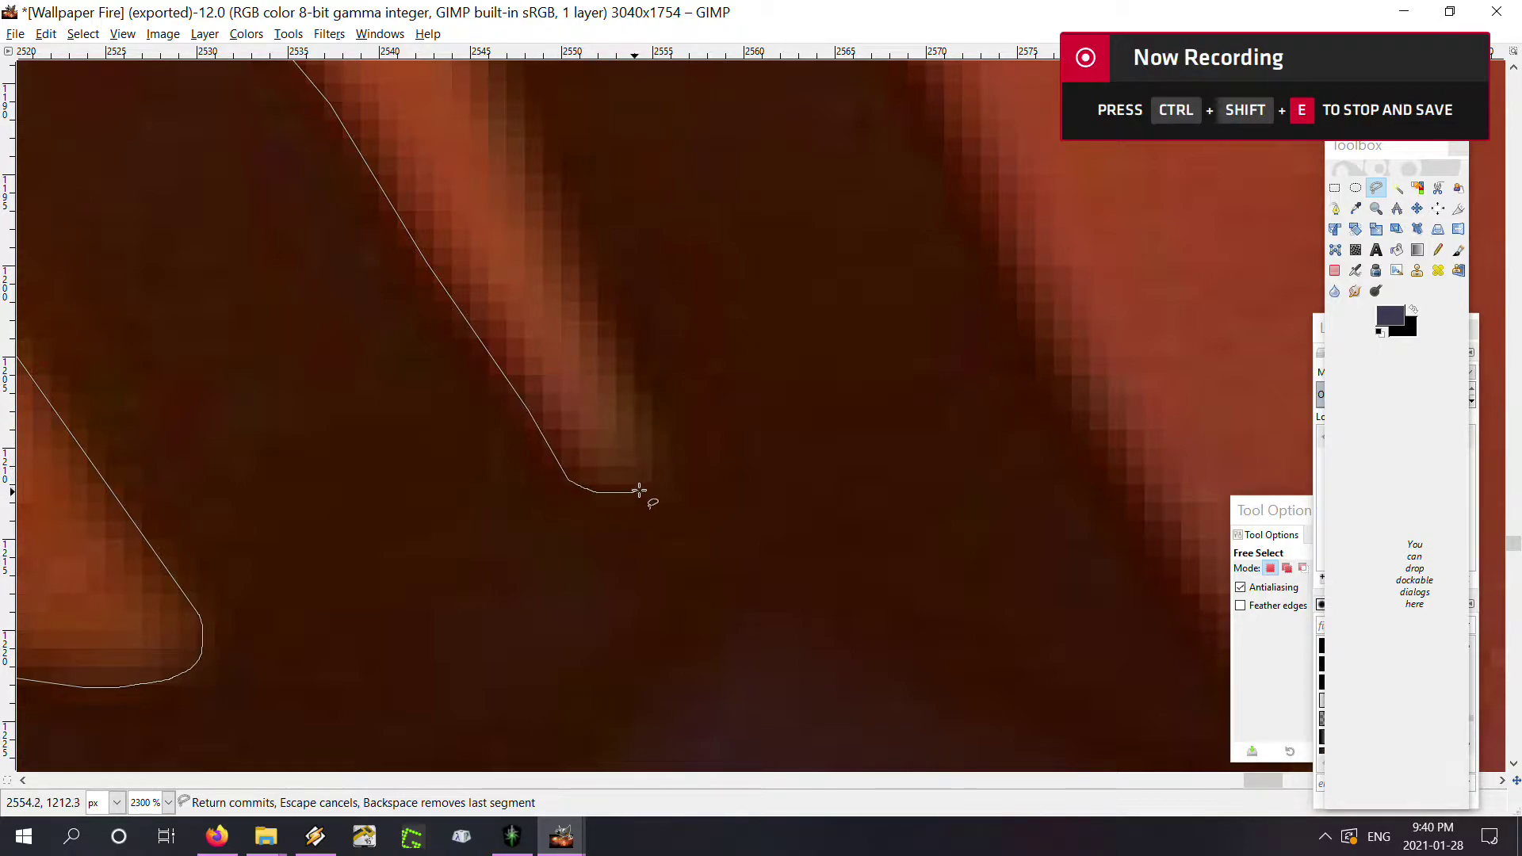
{"action": "left_click", "coordinate": [495, 112]}
Move the last point onto the edge and trace down the shape's right side
{"action": "scroll", "coordinate": [719, 634], "scroll_direction": "up", "scroll_amount": 5}
{"action": "scroll", "coordinate": [720, 634], "scroll_direction": "left", "scroll_amount": 3}
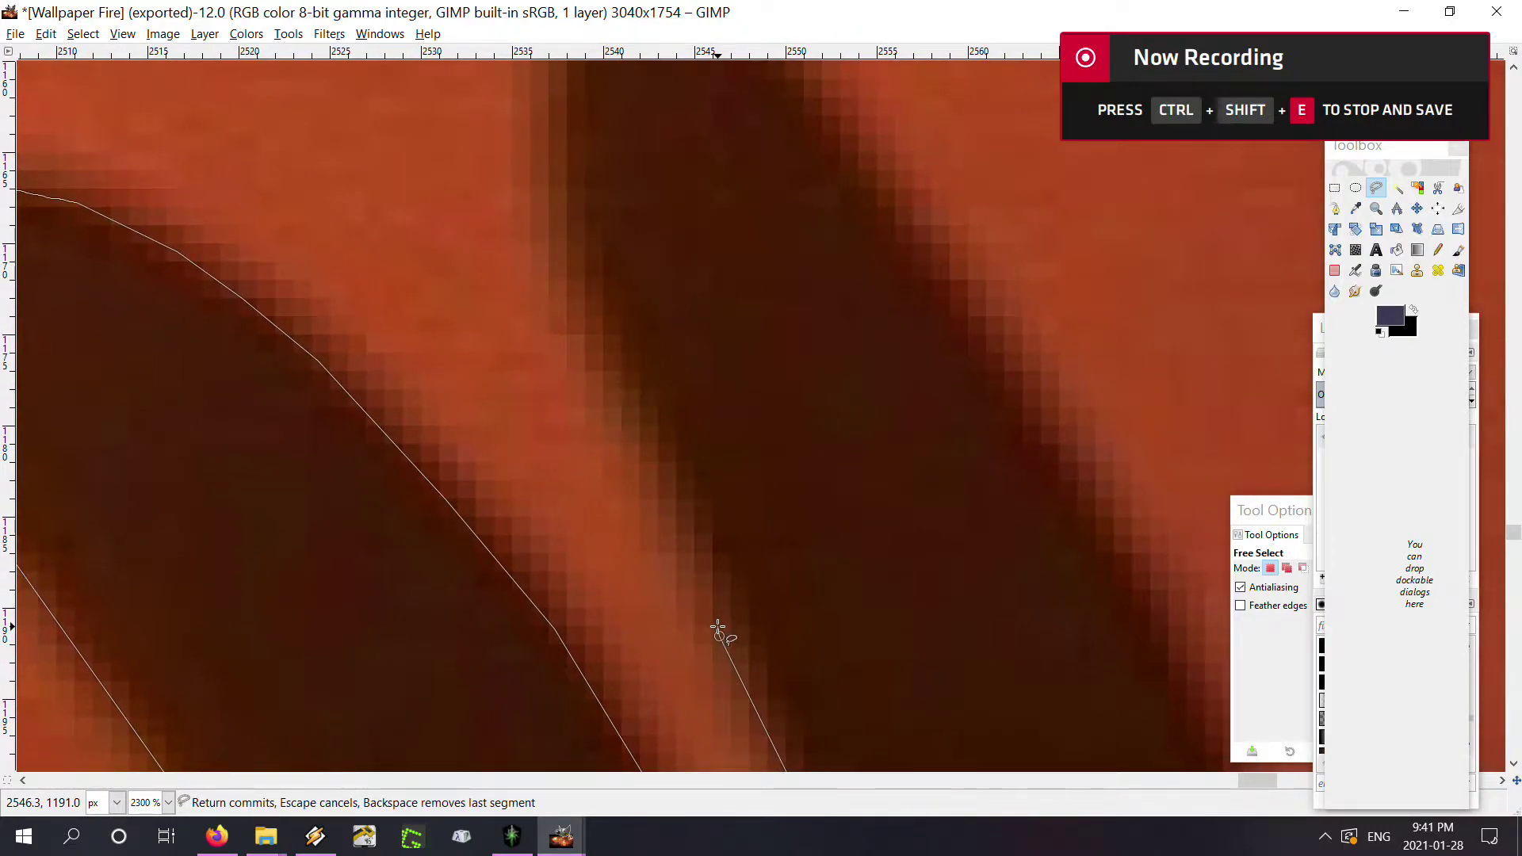
{"action": "left_click_drag", "start_coordinate": [721, 636], "coordinate": [563, 267]}
{"action": "key", "text": "space"}
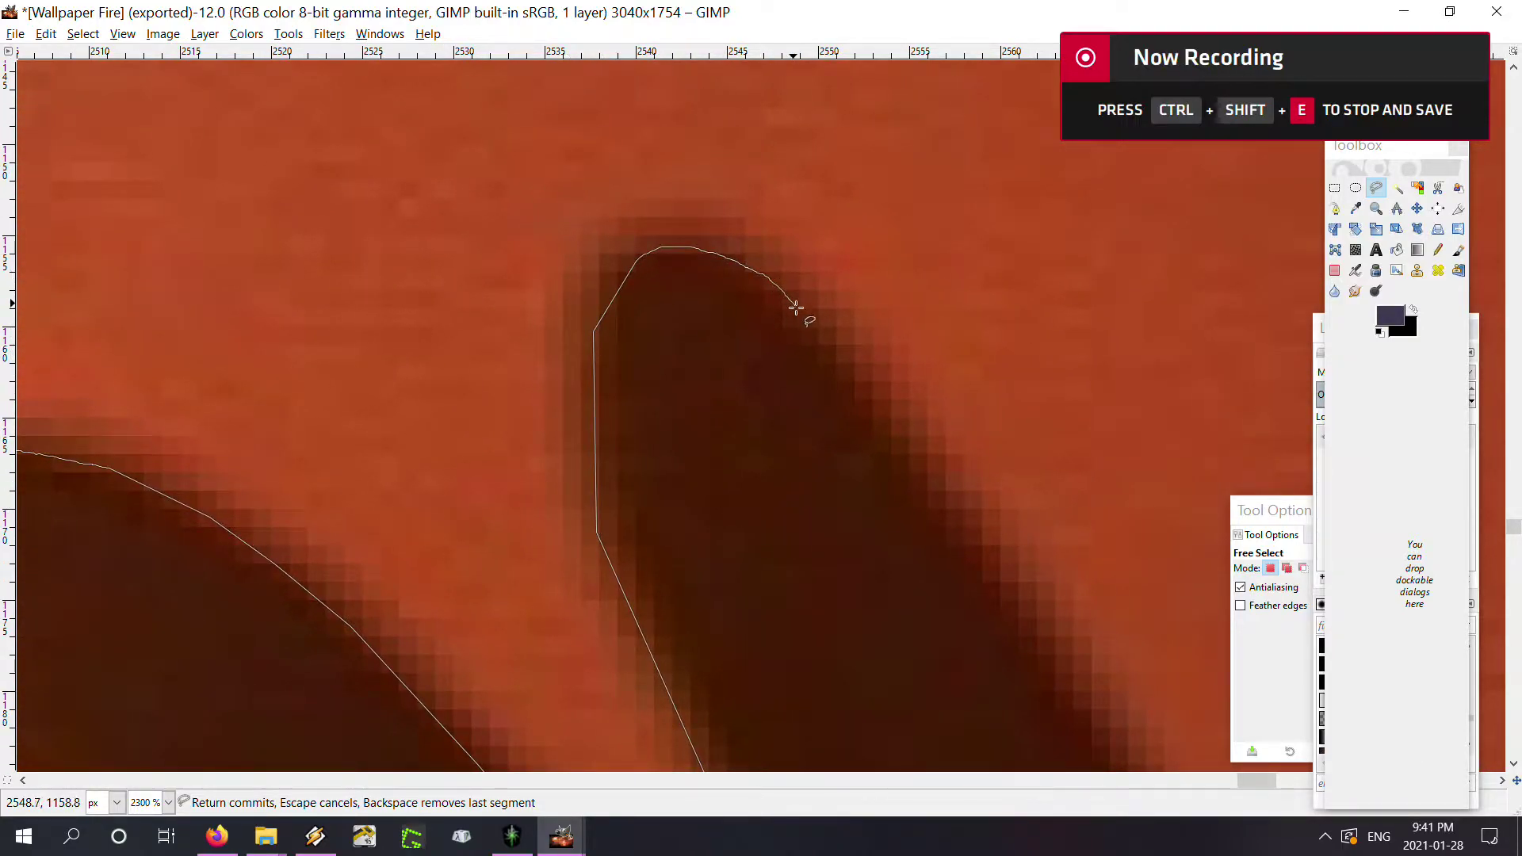
{"action": "left_click_drag", "start_coordinate": [795, 307], "coordinate": [1038, 670]}
{"action": "key", "text": "space"}
Add a series of points down the hand's lower edge
{"action": "left_click", "coordinate": [568, 375]}
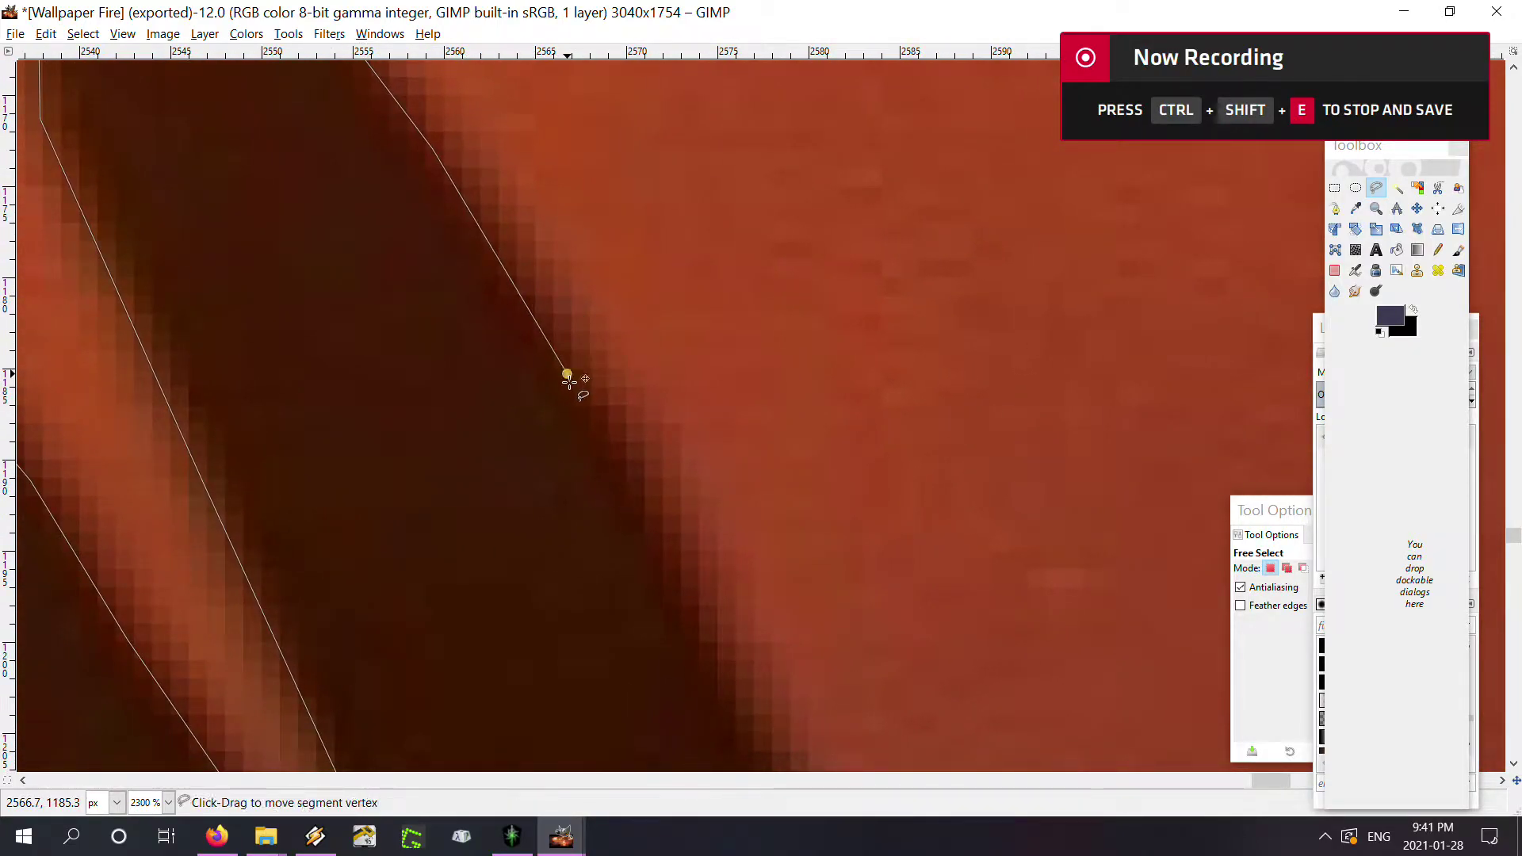
{"action": "left_click", "coordinate": [670, 573]}
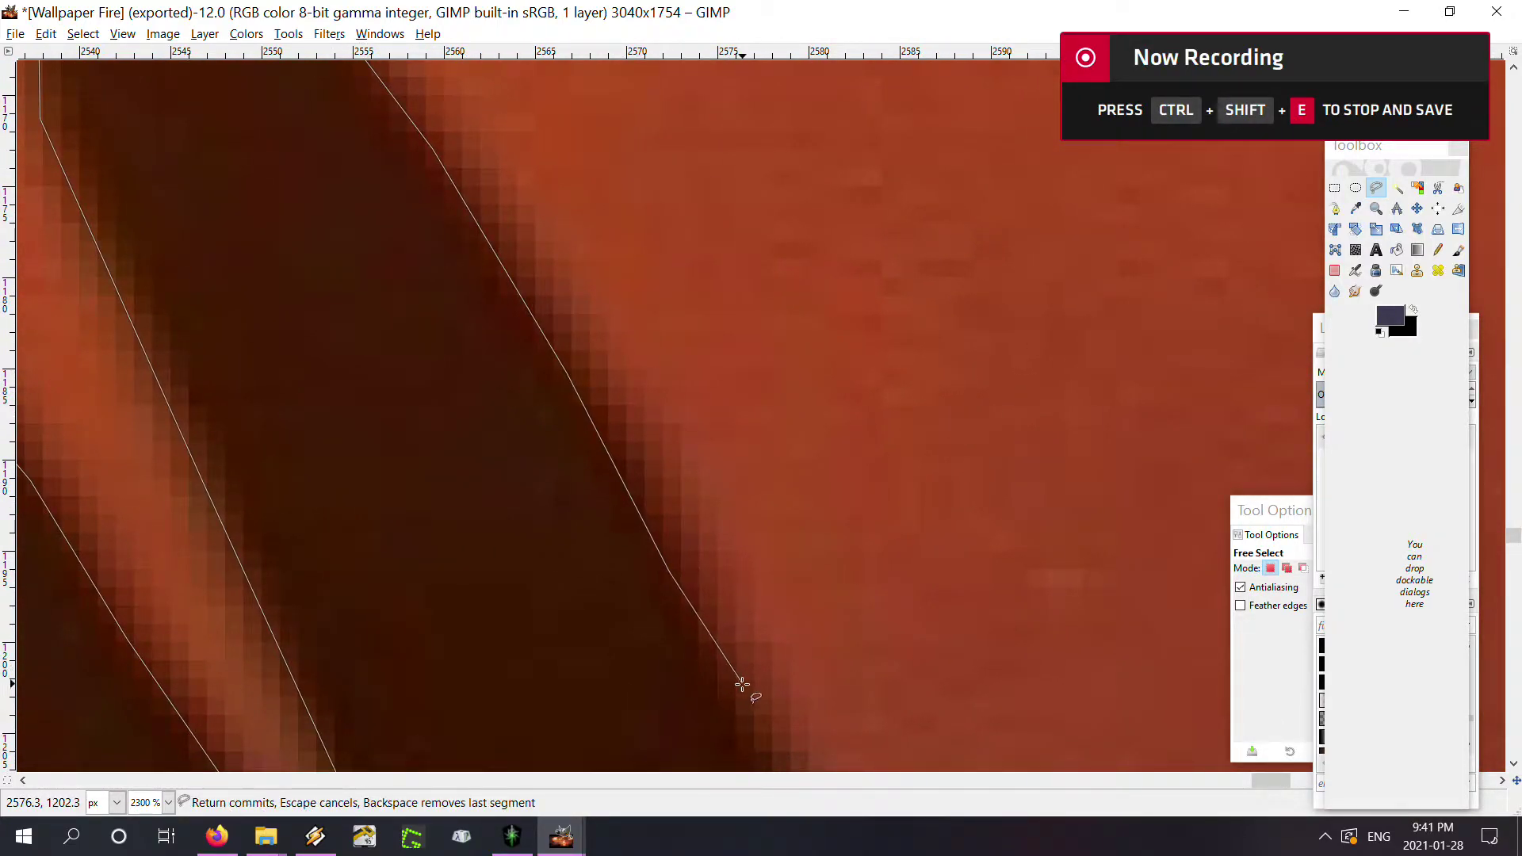
{"action": "key", "text": "space"}
{"action": "left_click", "coordinate": [533, 364]}
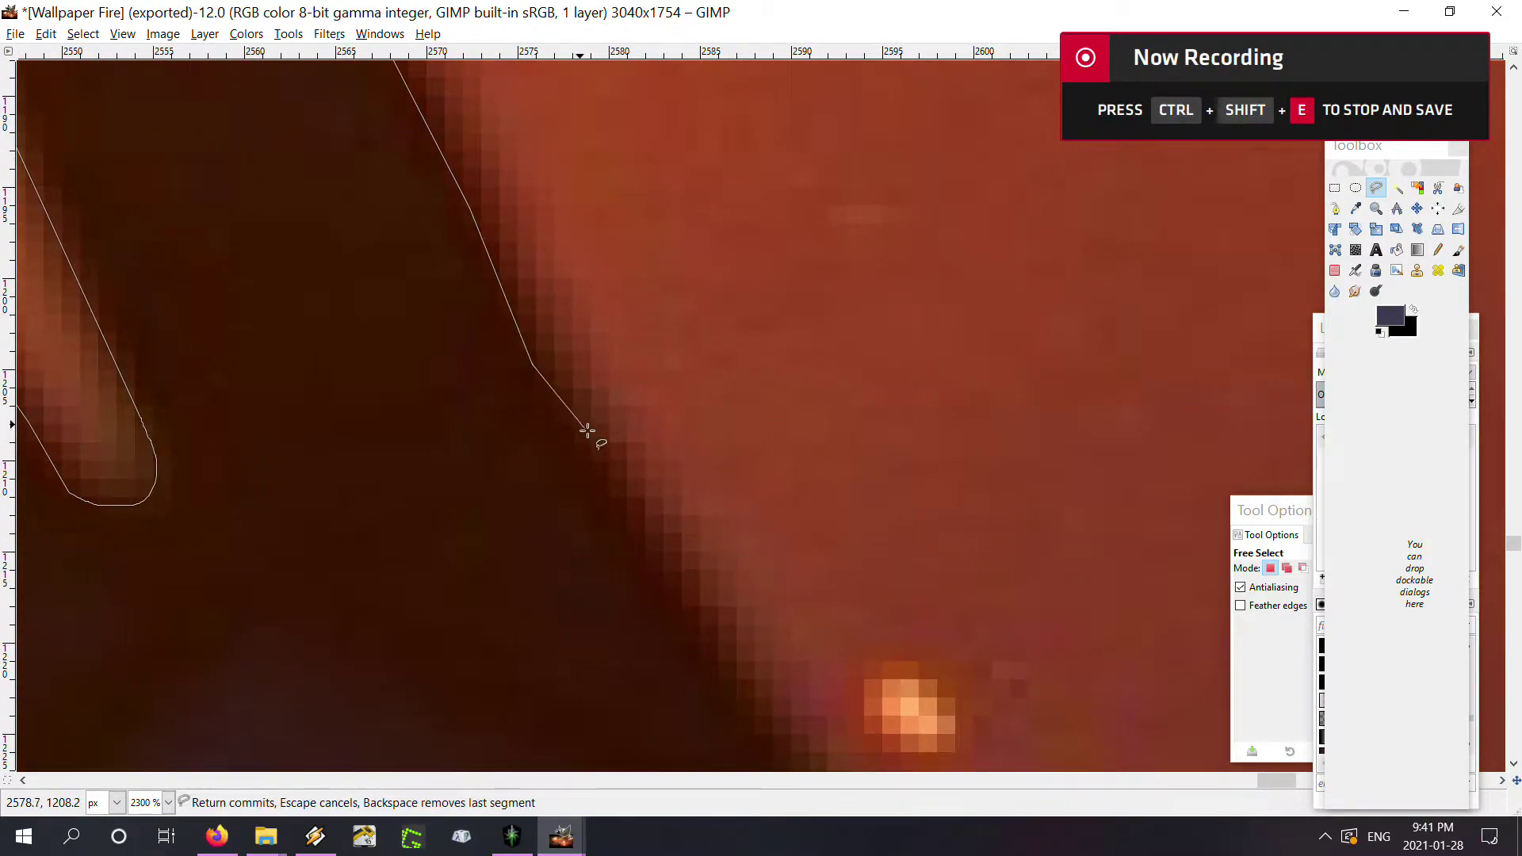
{"action": "key", "text": "space"}
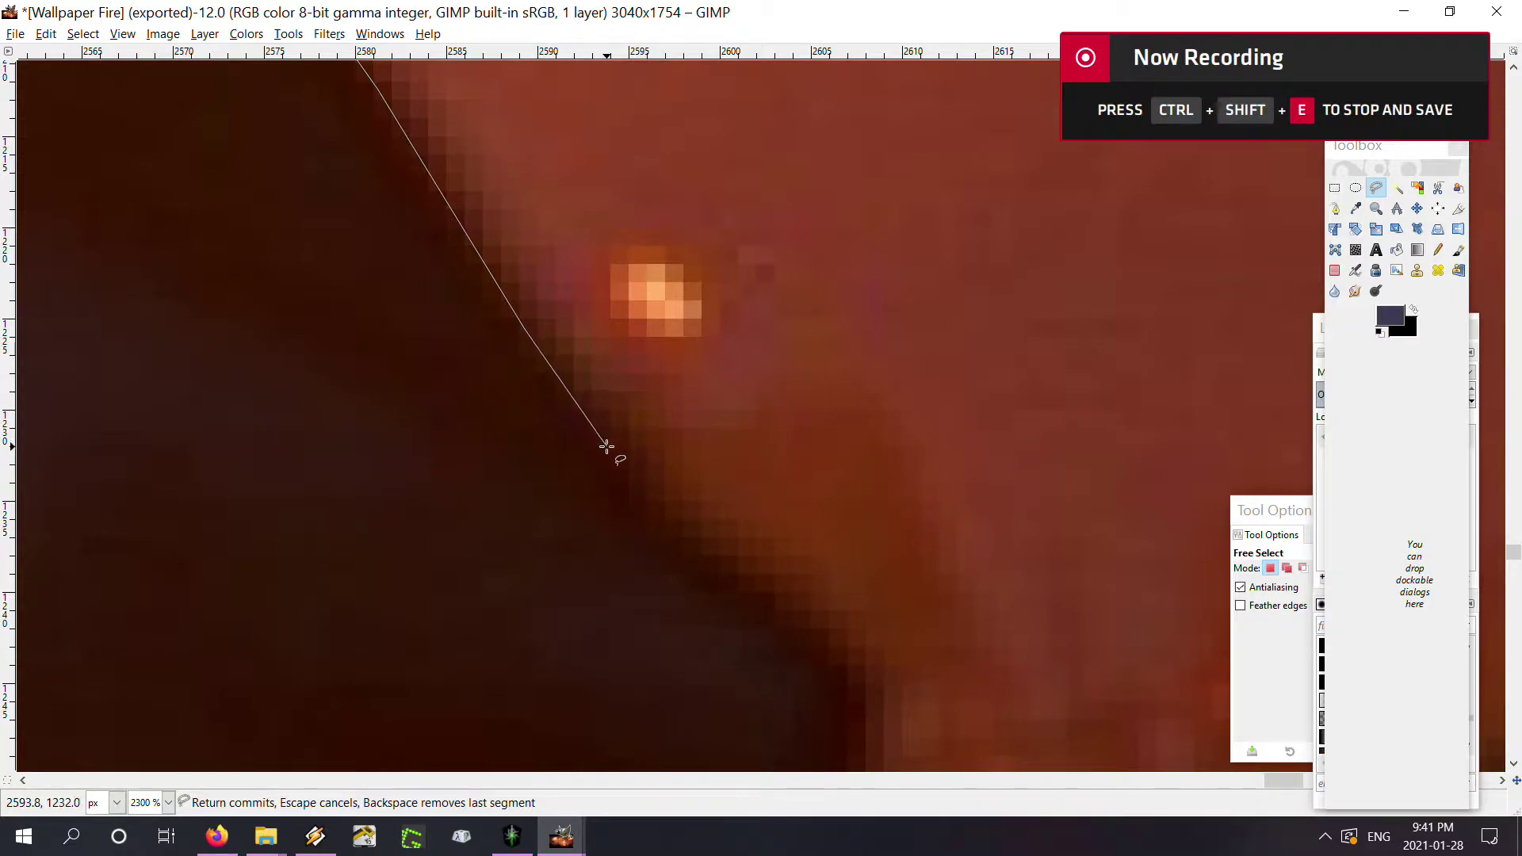
{"action": "left_click", "coordinate": [606, 452]}
{"action": "left_click", "coordinate": [690, 537]}
{"action": "left_click", "coordinate": [832, 639]}
Trace down to the finger's base and turn sharply up the adjoining edge
{"action": "scroll", "coordinate": [868, 630], "scroll_direction": "down", "scroll_amount": 1}
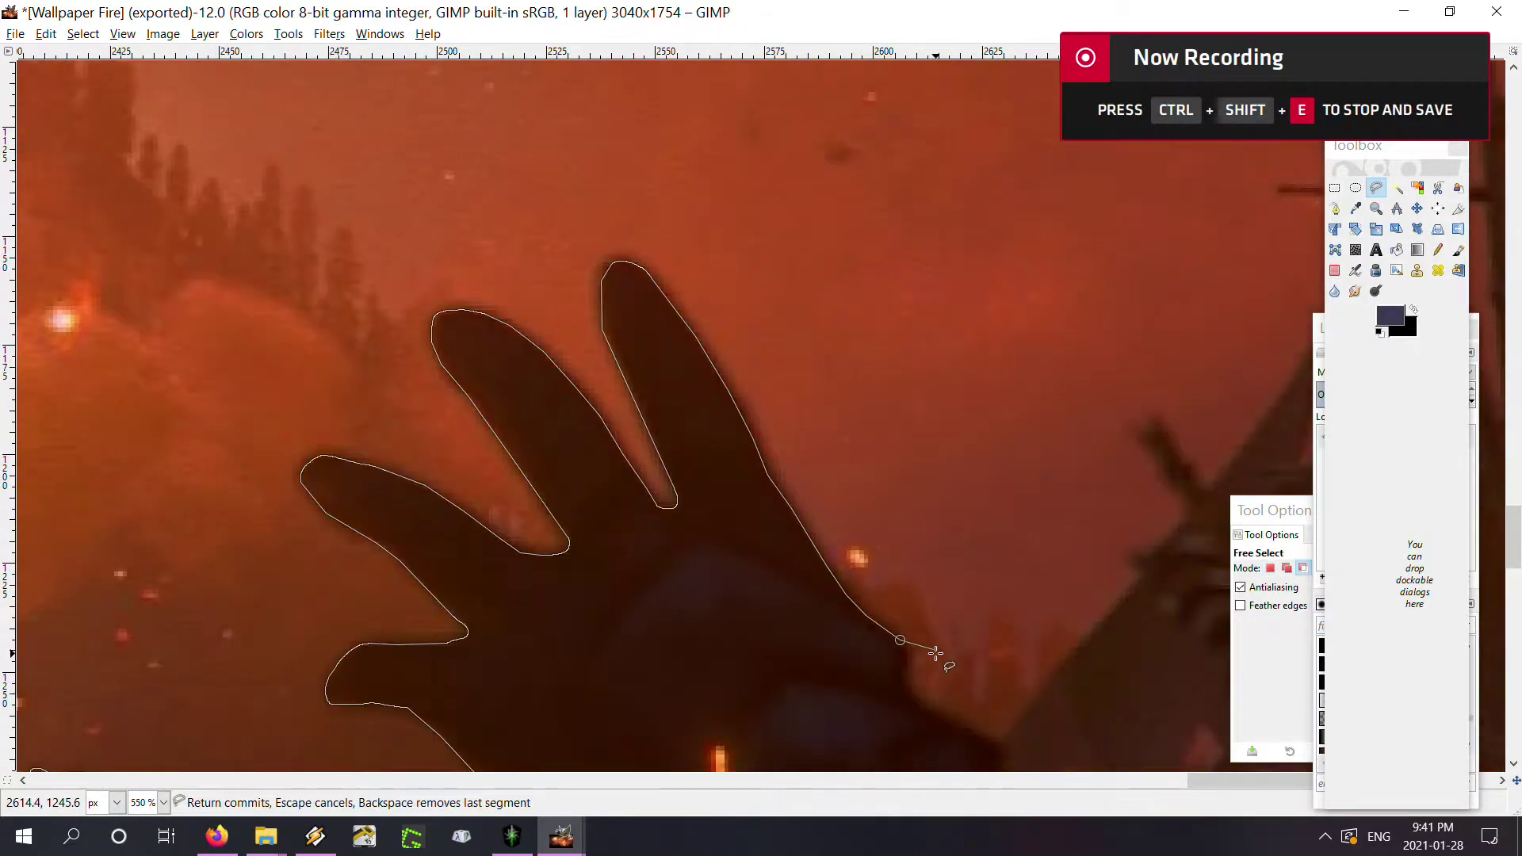
{"action": "scroll", "coordinate": [934, 652], "scroll_direction": "down", "scroll_amount": 1}
{"action": "scroll", "coordinate": [921, 510], "scroll_direction": "down", "scroll_amount": 2}
{"action": "scroll", "coordinate": [849, 414], "scroll_direction": "up", "scroll_amount": 4}
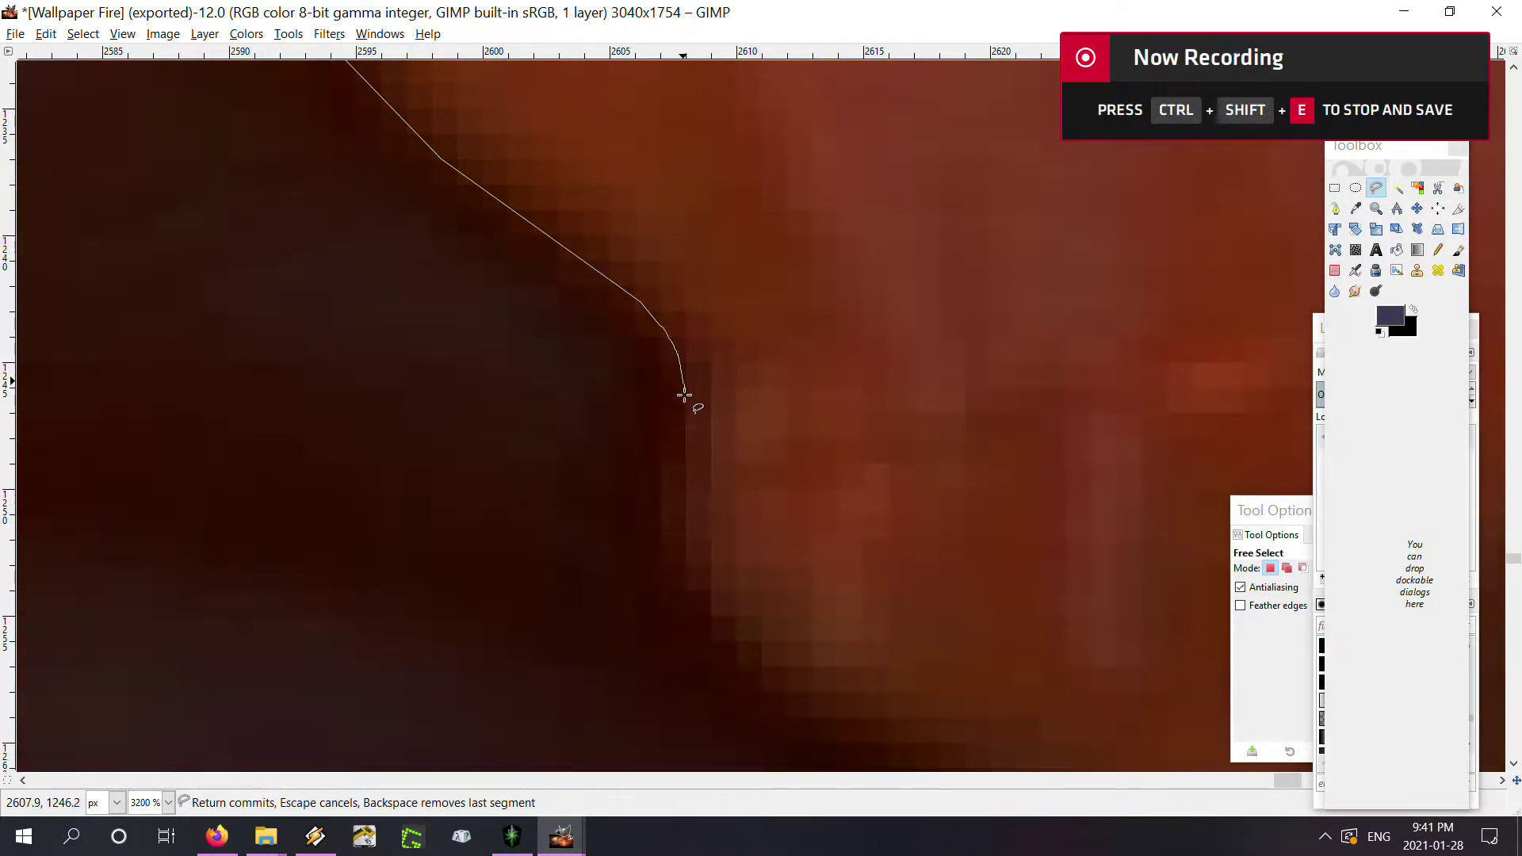
{"action": "scroll", "coordinate": [803, 638], "scroll_direction": "down", "scroll_amount": 2}
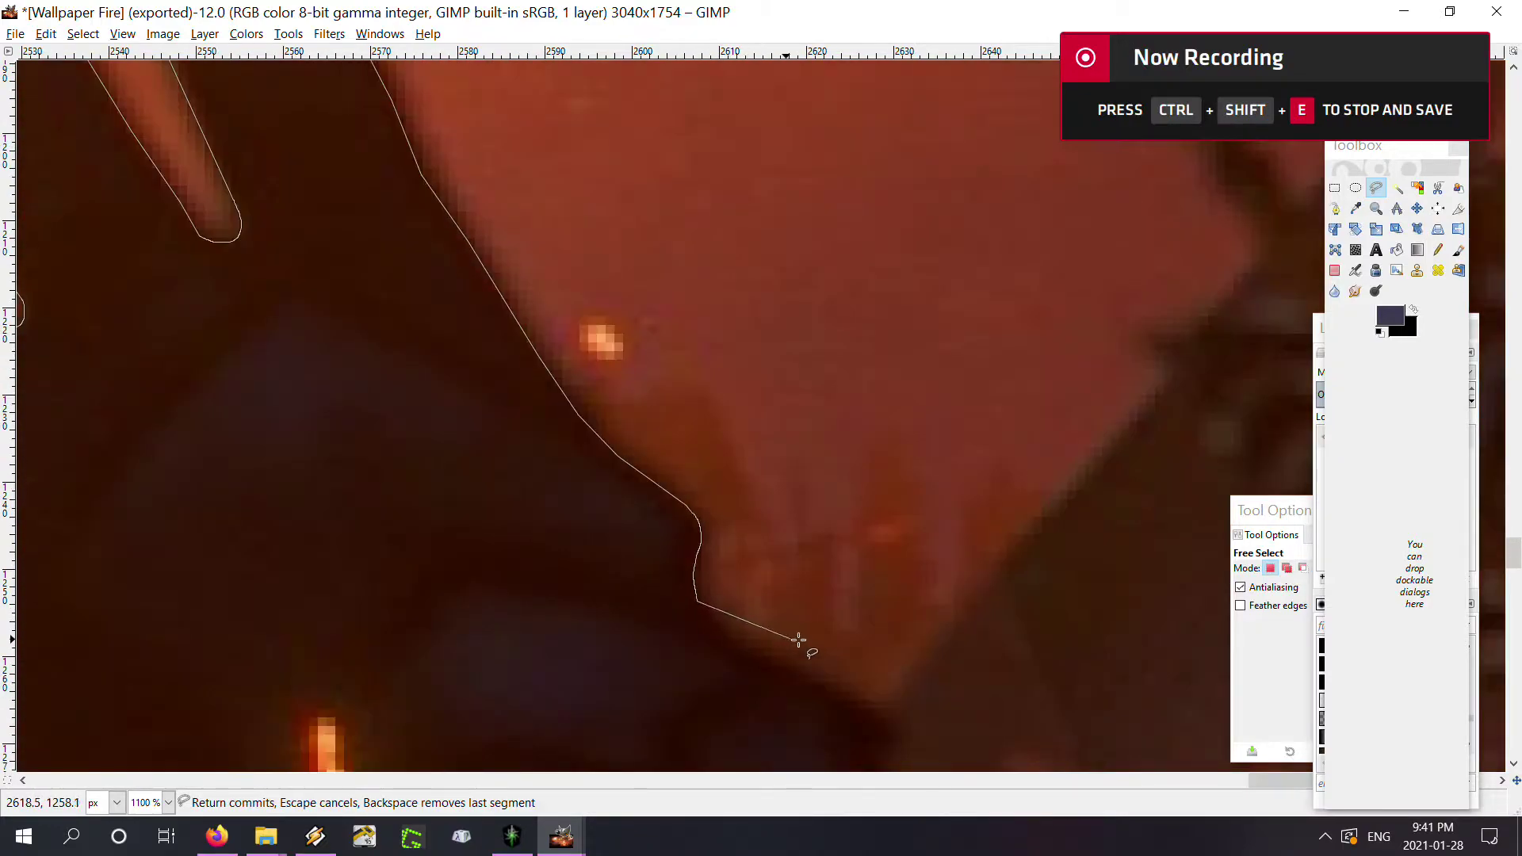
{"action": "scroll", "coordinate": [642, 408], "scroll_direction": "down", "scroll_amount": 1}
{"action": "scroll", "coordinate": [551, 362], "scroll_direction": "up", "scroll_amount": 3}
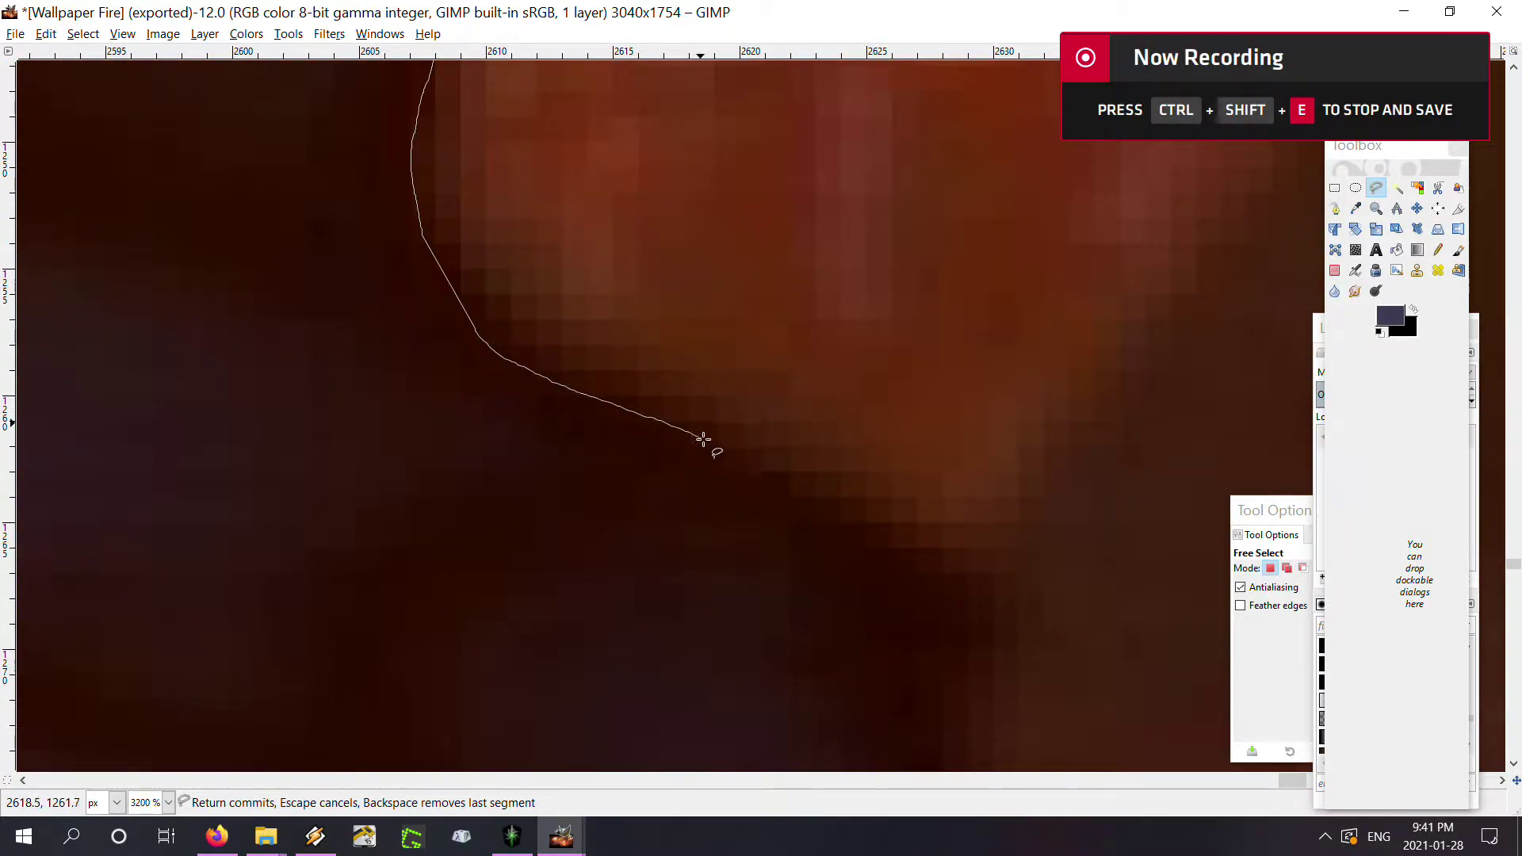
{"action": "scroll", "coordinate": [1014, 579], "scroll_direction": "down", "scroll_amount": 6}
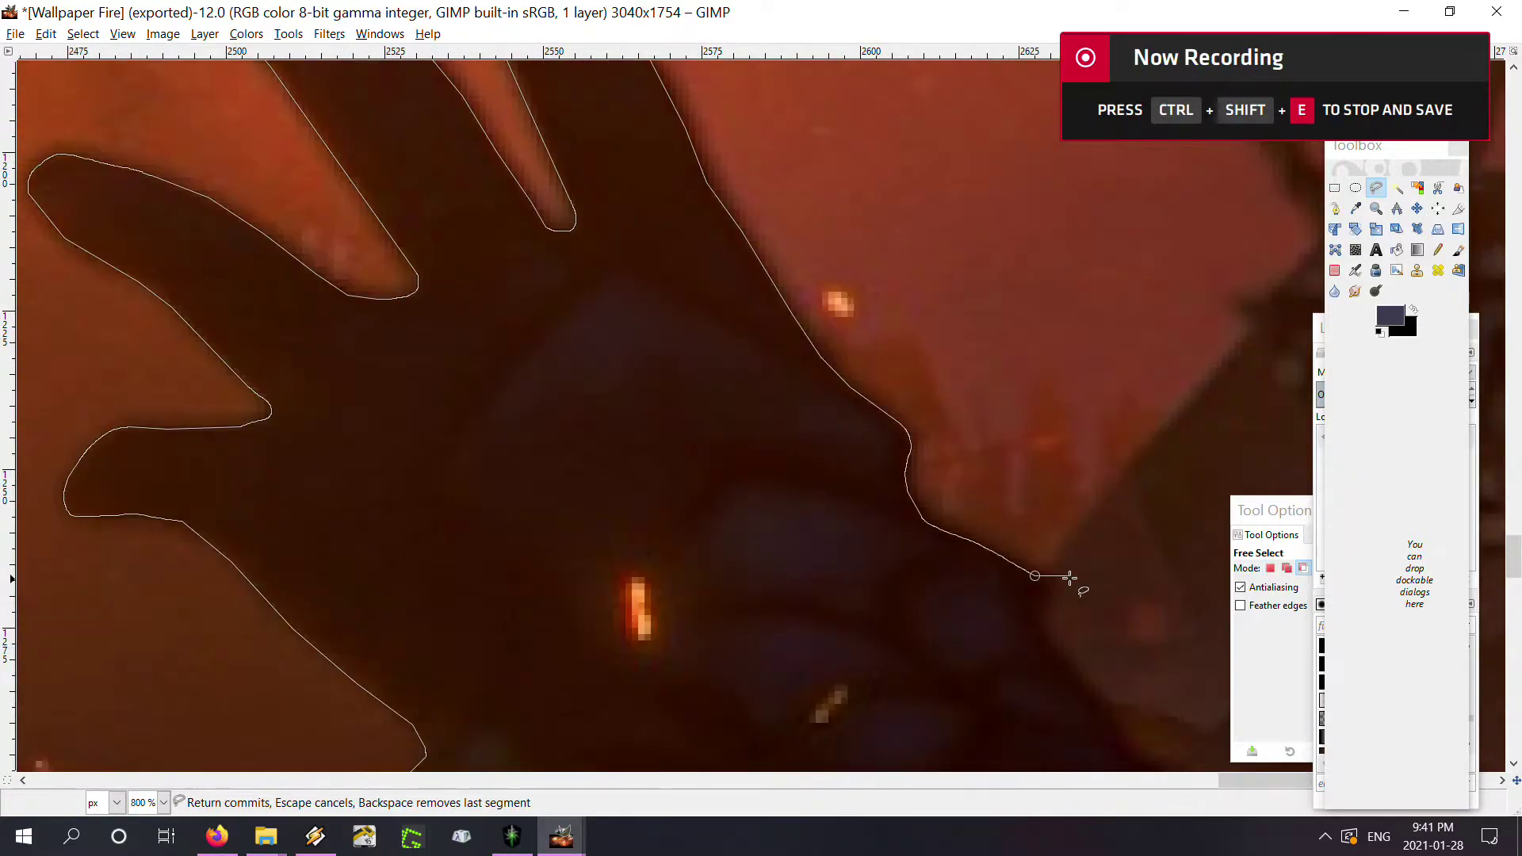
{"action": "scroll", "coordinate": [1074, 577], "scroll_direction": "up", "scroll_amount": 1}
{"action": "scroll", "coordinate": [911, 510], "scroll_direction": "up", "scroll_amount": 1}
{"action": "scroll", "coordinate": [504, 482], "scroll_direction": "down", "scroll_amount": 5}
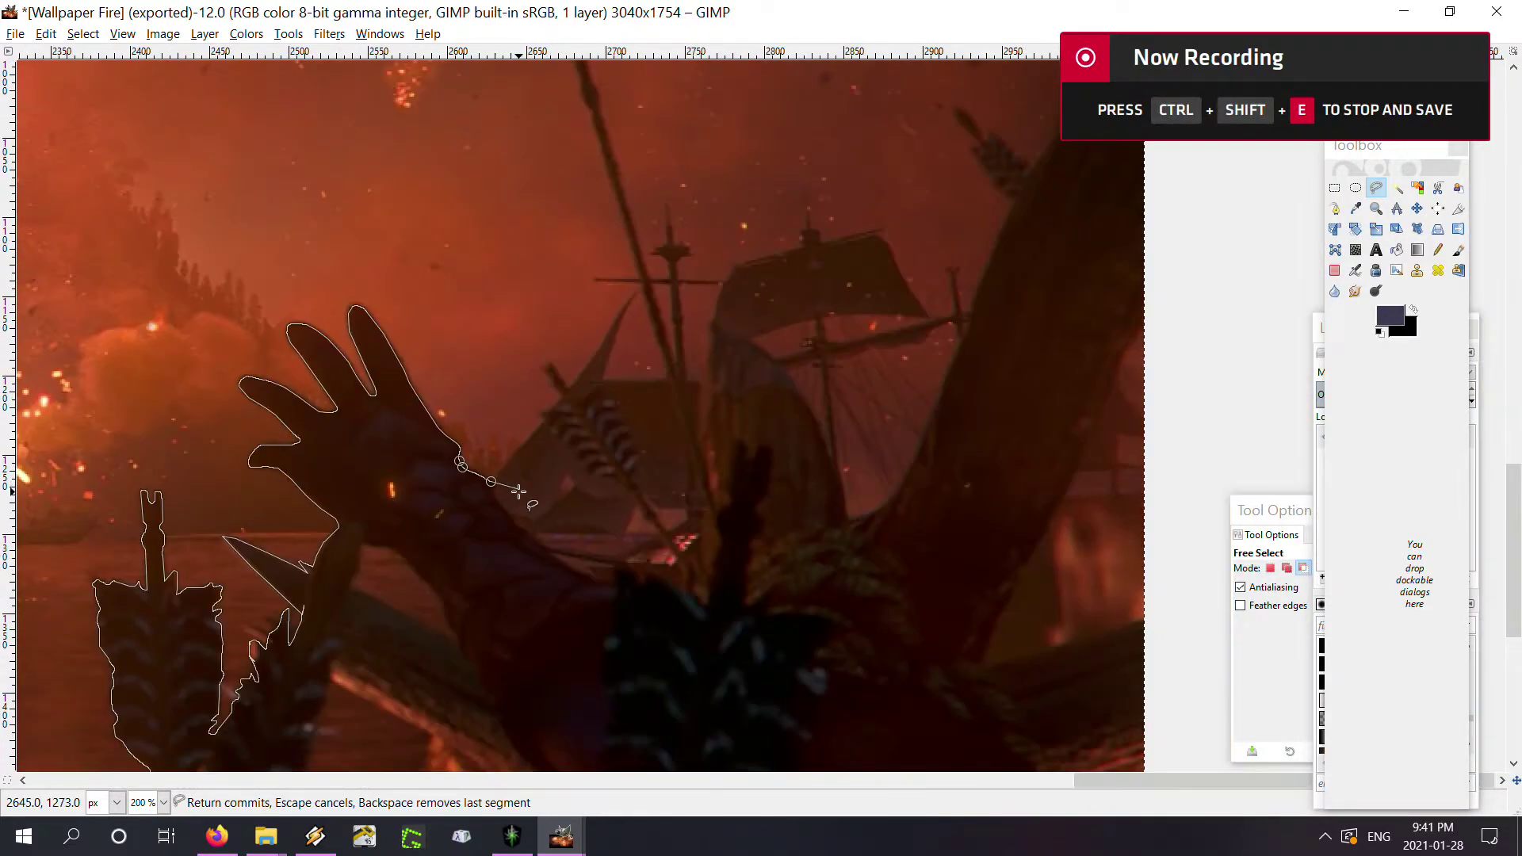
{"action": "scroll", "coordinate": [390, 465], "scroll_direction": "up", "scroll_amount": 5}
{"action": "scroll", "coordinate": [391, 441], "scroll_direction": "up", "scroll_amount": 1}
{"action": "scroll", "coordinate": [679, 377], "scroll_direction": "up", "scroll_amount": 2}
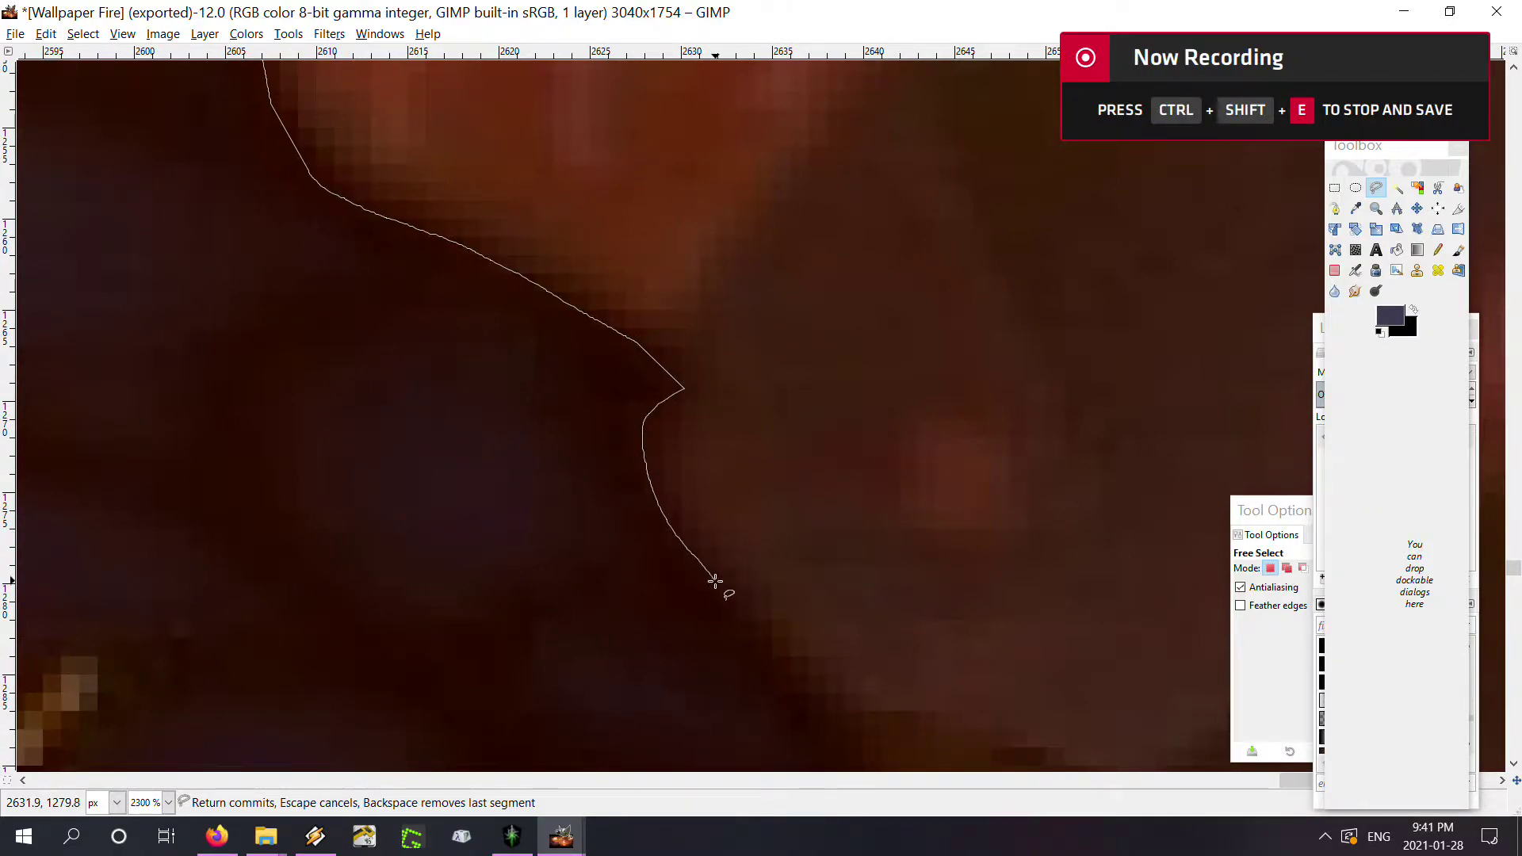
{"action": "scroll", "coordinate": [611, 283], "scroll_direction": "down", "scroll_amount": 1}
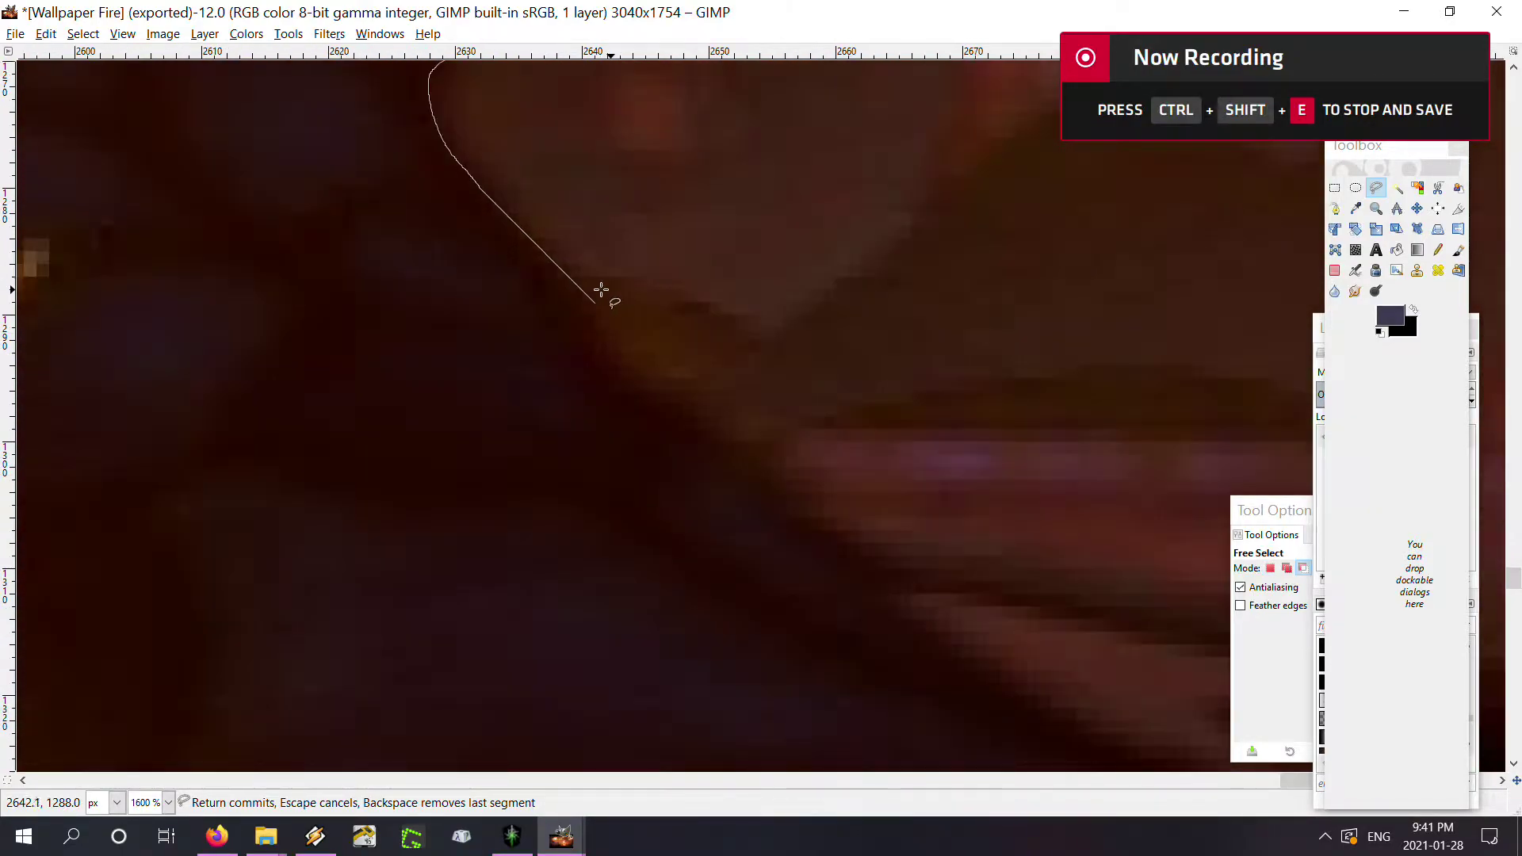
{"action": "scroll", "coordinate": [555, 301], "scroll_direction": "up", "scroll_amount": 1}
{"action": "scroll", "coordinate": [585, 357], "scroll_direction": "up", "scroll_amount": 1}
{"action": "scroll", "coordinate": [602, 356], "scroll_direction": "up", "scroll_amount": 1}
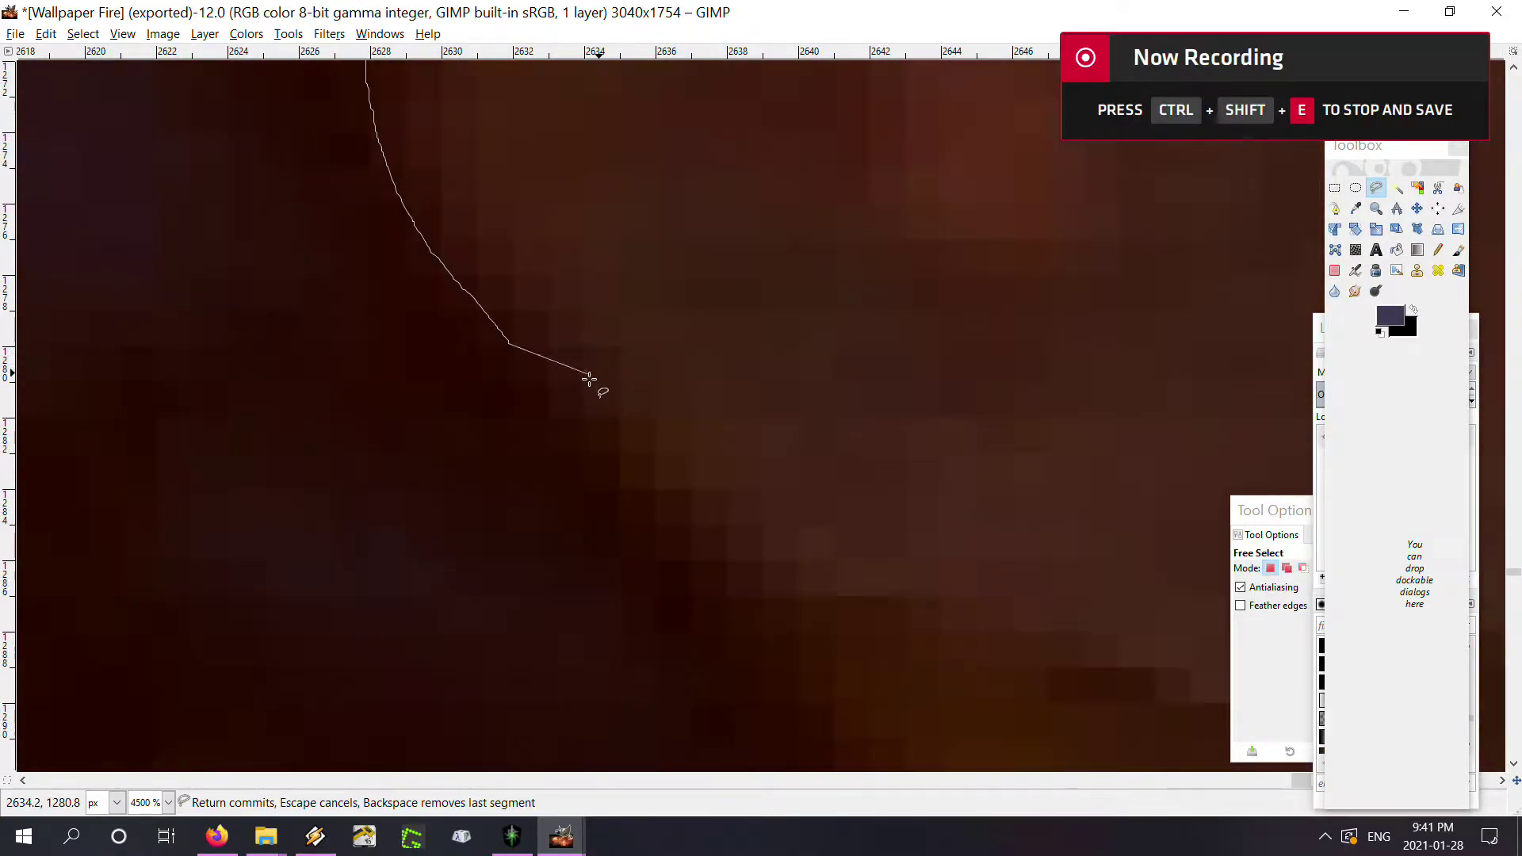
{"action": "scroll", "coordinate": [670, 546], "scroll_direction": "down", "scroll_amount": 4}
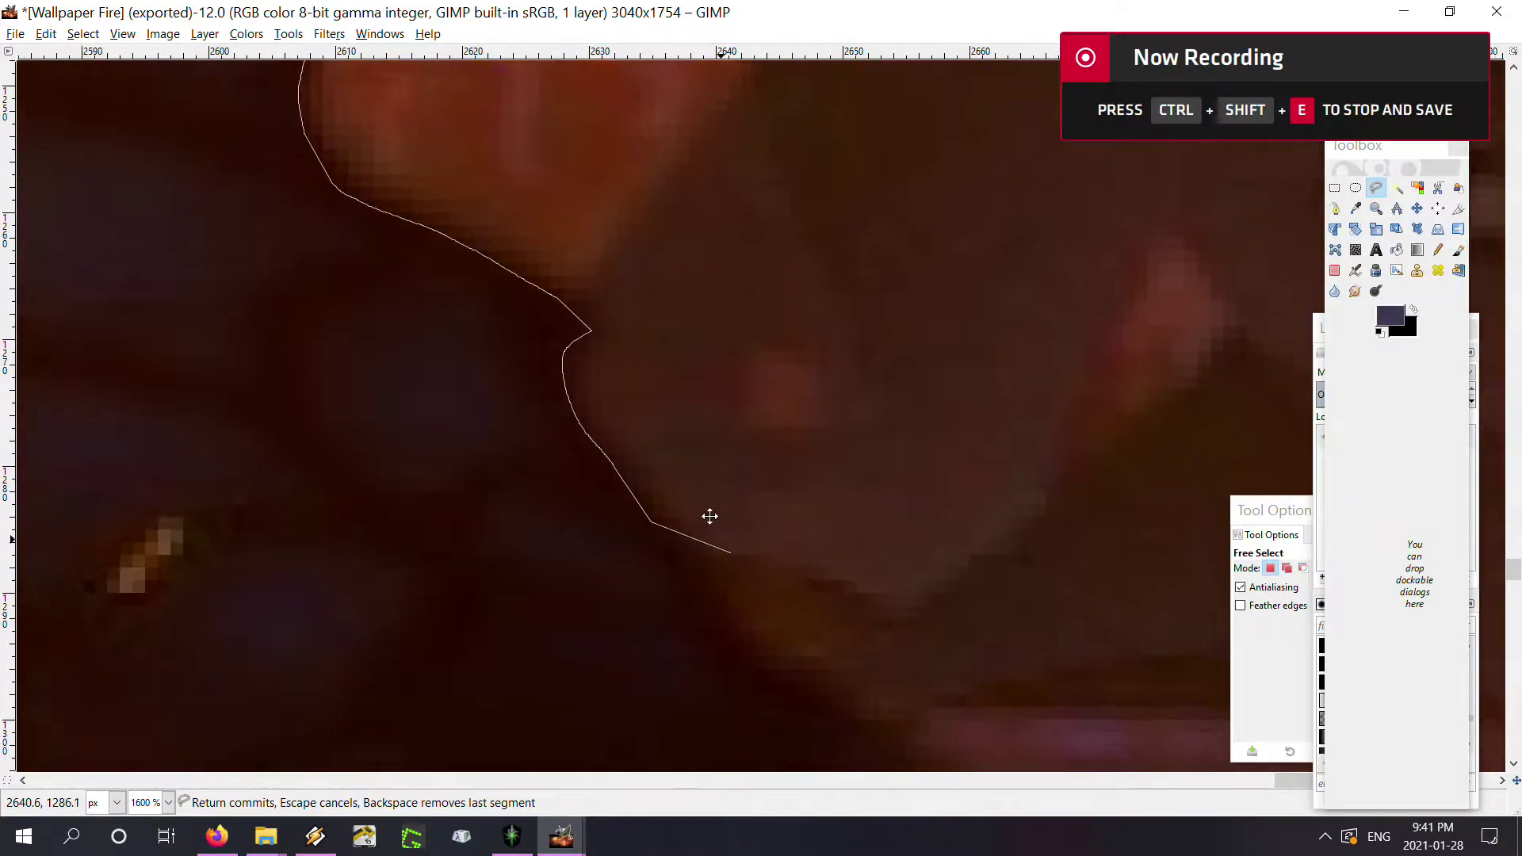
{"action": "scroll", "coordinate": [707, 517], "scroll_direction": "up", "scroll_amount": 1}
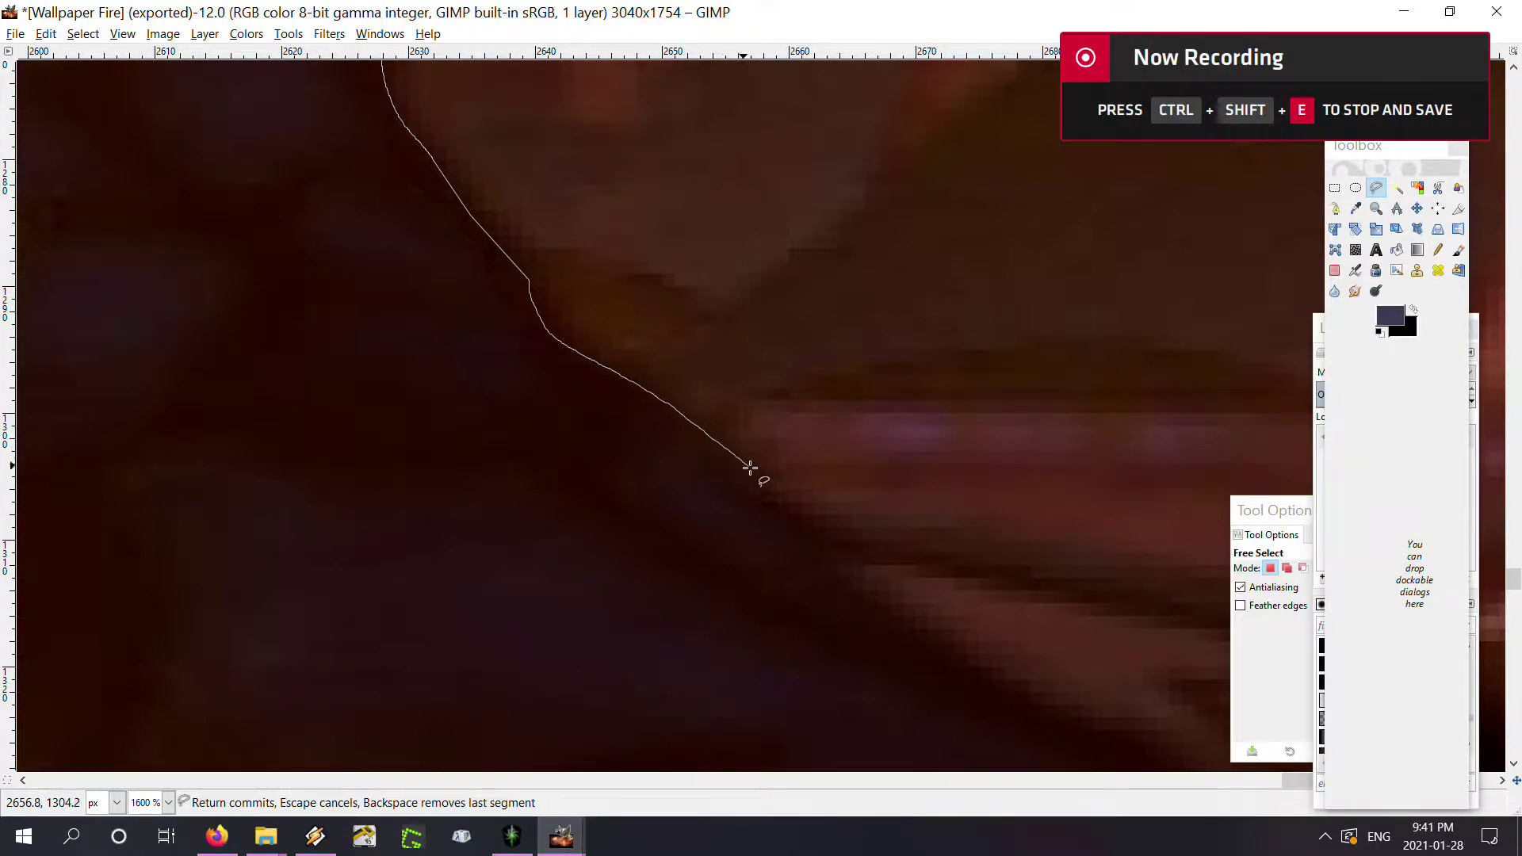
{"action": "left_click_drag", "start_coordinate": [830, 547], "coordinate": [325, 311]}
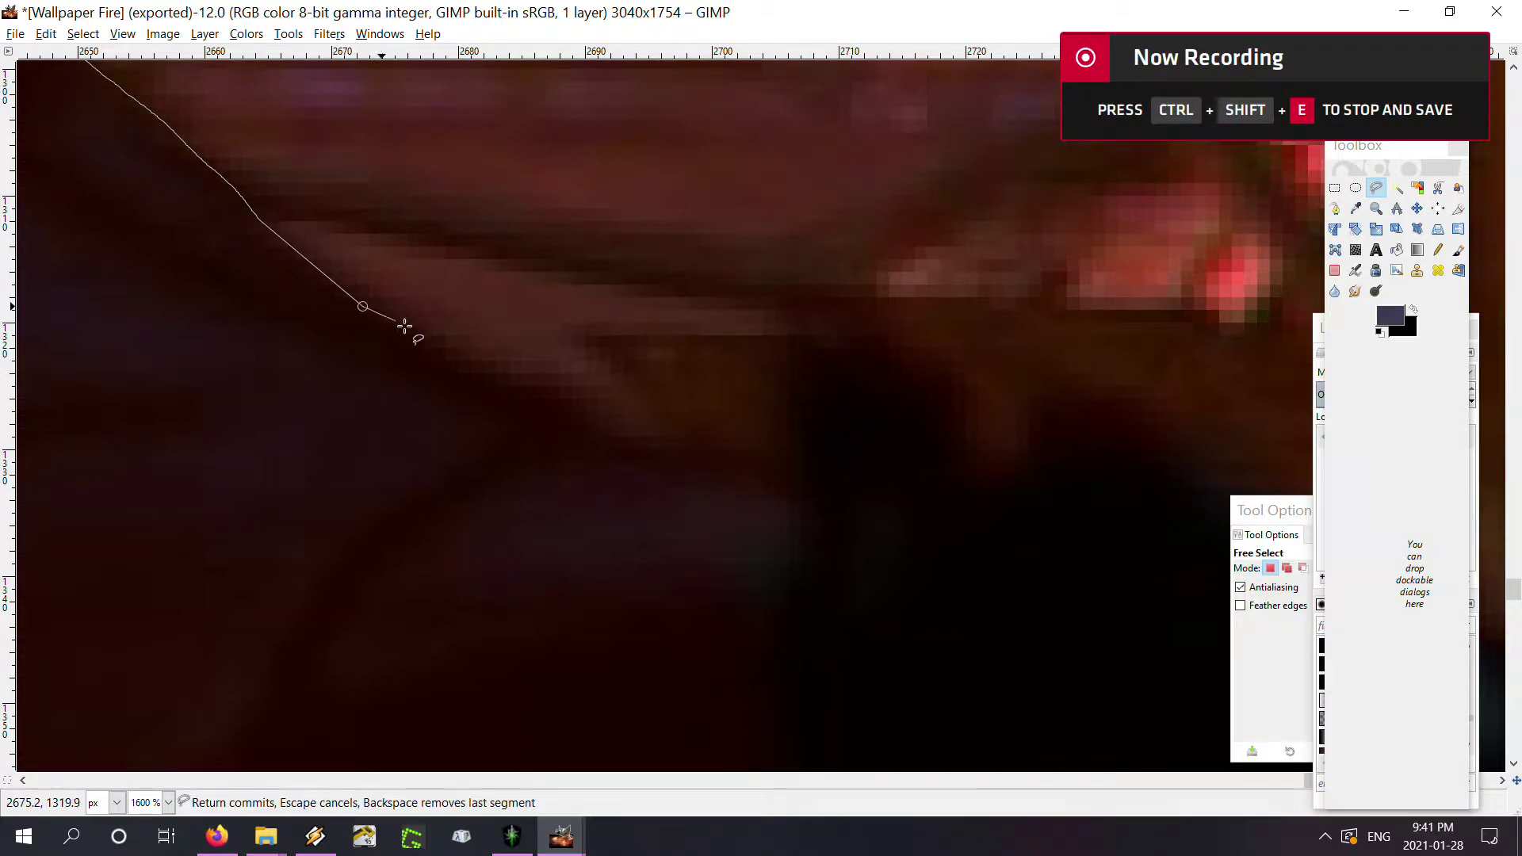
{"action": "left_click", "coordinate": [455, 357]}
{"action": "left_click", "coordinate": [768, 457]}
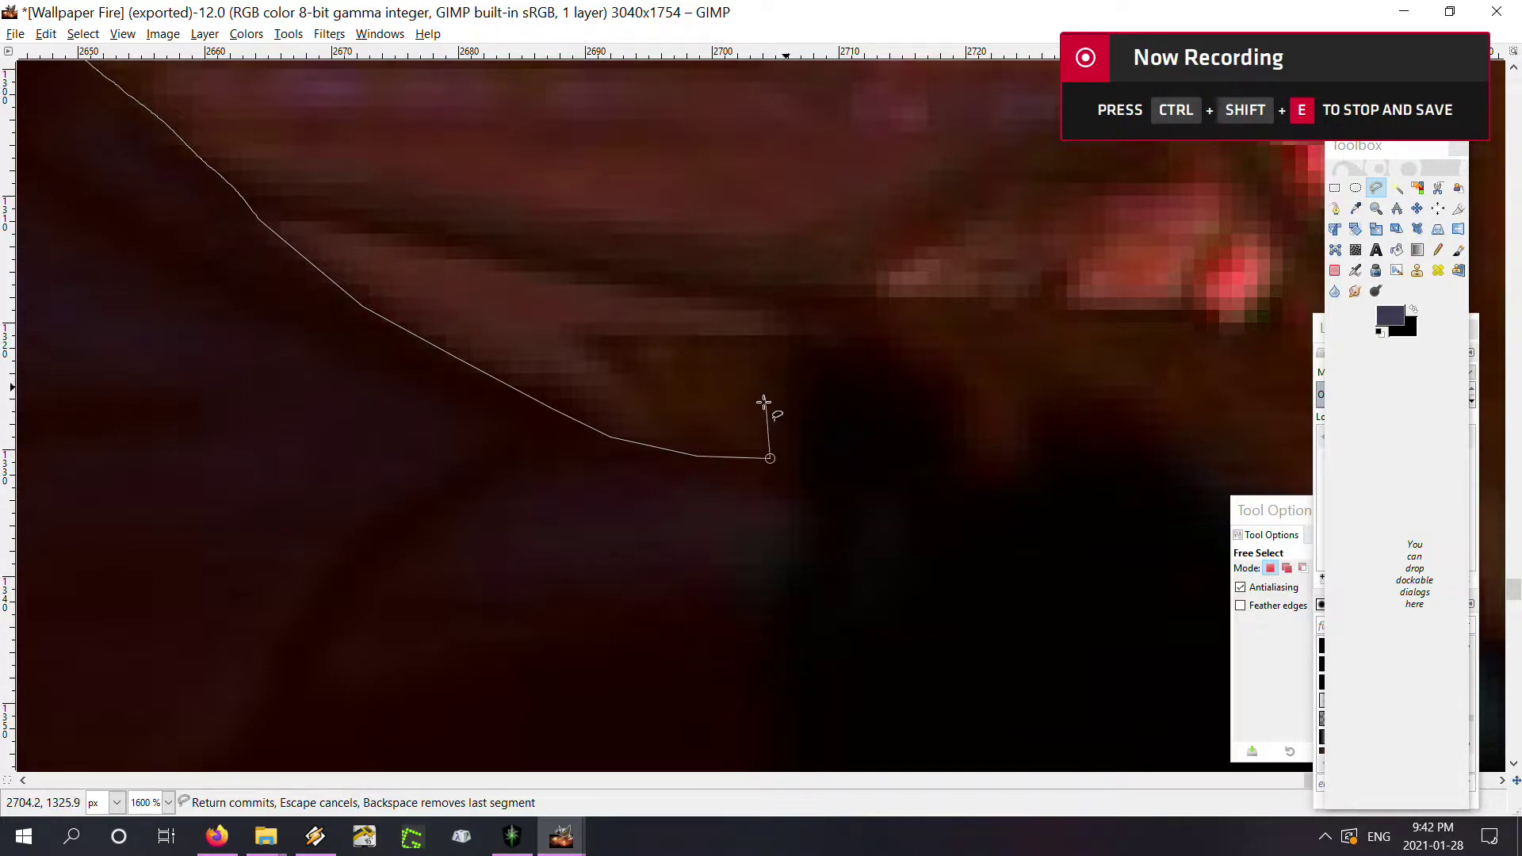
{"action": "scroll", "coordinate": [776, 421], "scroll_direction": "down", "scroll_amount": 4, "text": "ctrl"}
{"action": "scroll", "coordinate": [825, 436], "scroll_direction": "down", "scroll_amount": 6, "text": "ctrl"}
{"action": "scroll", "coordinate": [867, 424], "scroll_direction": "up", "scroll_amount": 6, "text": "ctrl"}
{"action": "scroll", "coordinate": [793, 432], "scroll_direction": "up", "scroll_amount": 3, "text": "ctrl"}
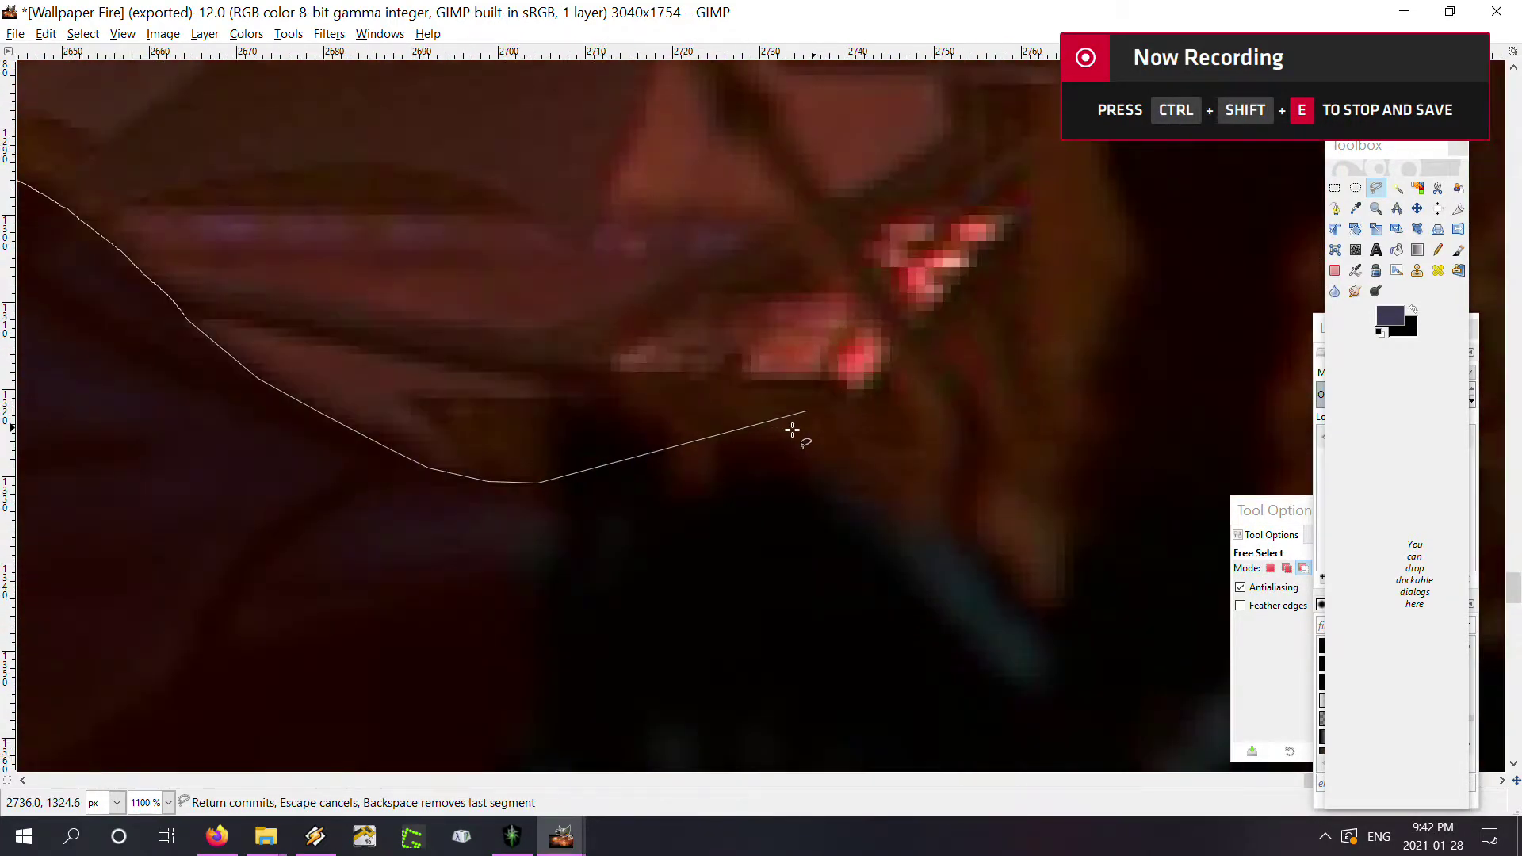
{"action": "scroll", "coordinate": [527, 426], "scroll_direction": "up", "scroll_amount": 1, "text": "ctrl"}
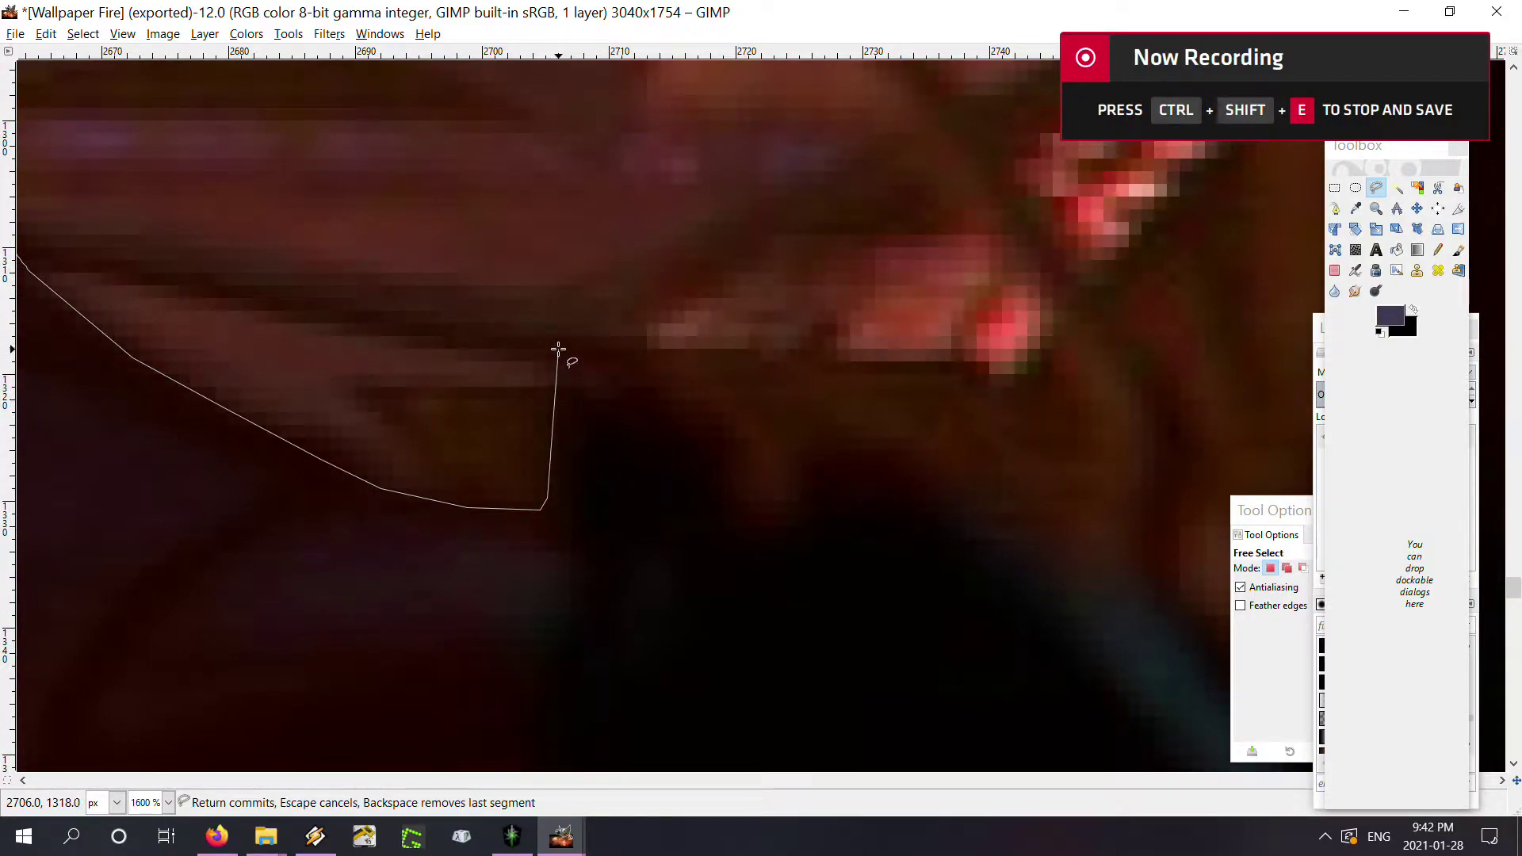
Place points at each spike tip and notch, then trace the jagged edge further right
{"action": "left_click", "coordinate": [581, 397]}
{"action": "left_click", "coordinate": [614, 438]}
{"action": "left_click", "coordinate": [655, 399]}
{"action": "left_click", "coordinate": [682, 435]}
{"action": "left_click", "coordinate": [696, 417]}
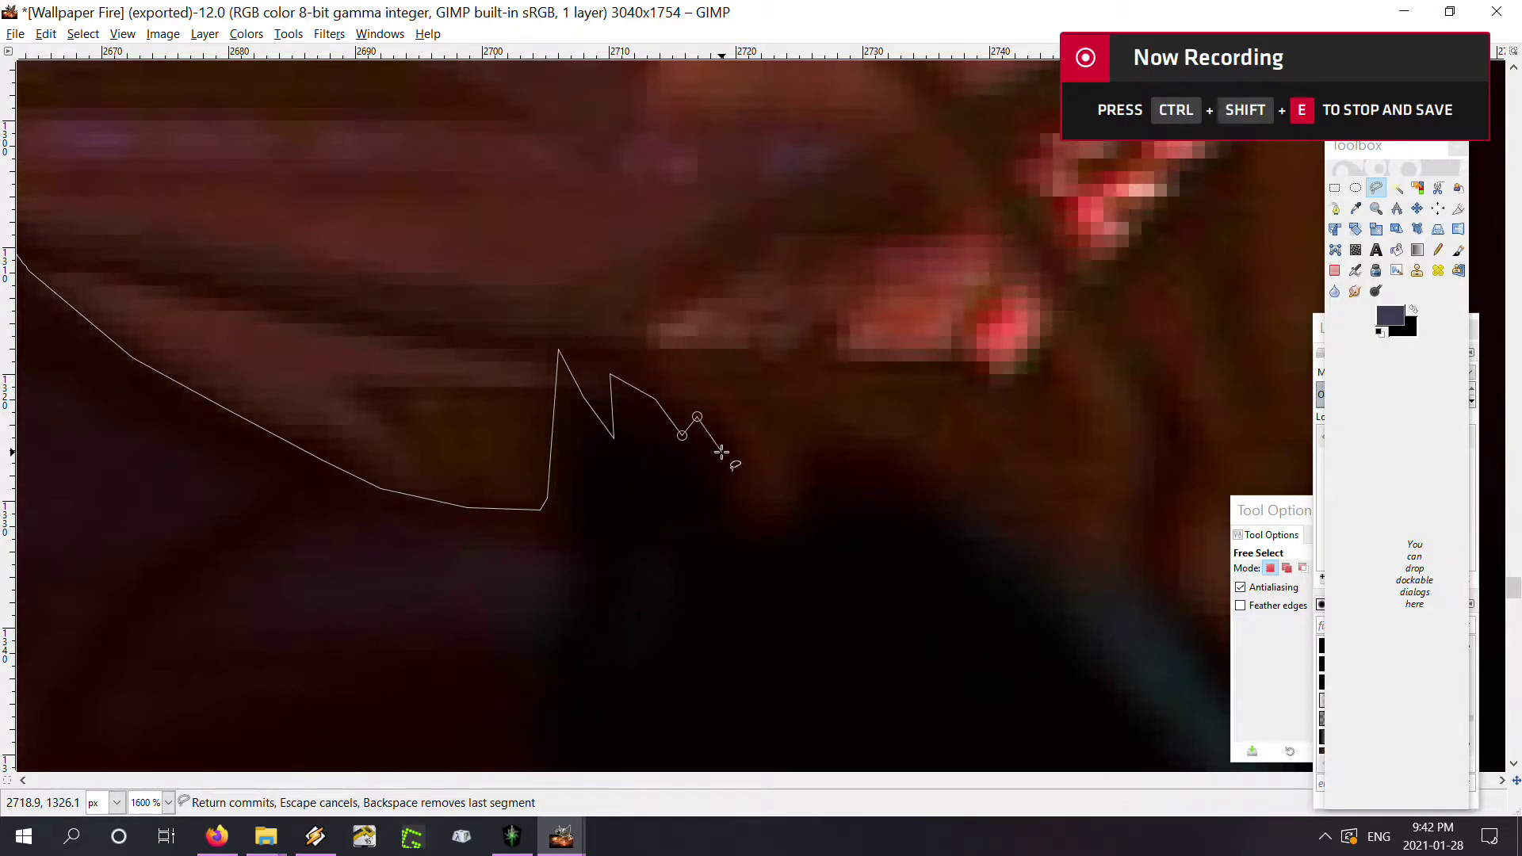
{"action": "left_click", "coordinate": [722, 452]}
{"action": "left_click_drag", "start_coordinate": [911, 485], "coordinate": [953, 521]}
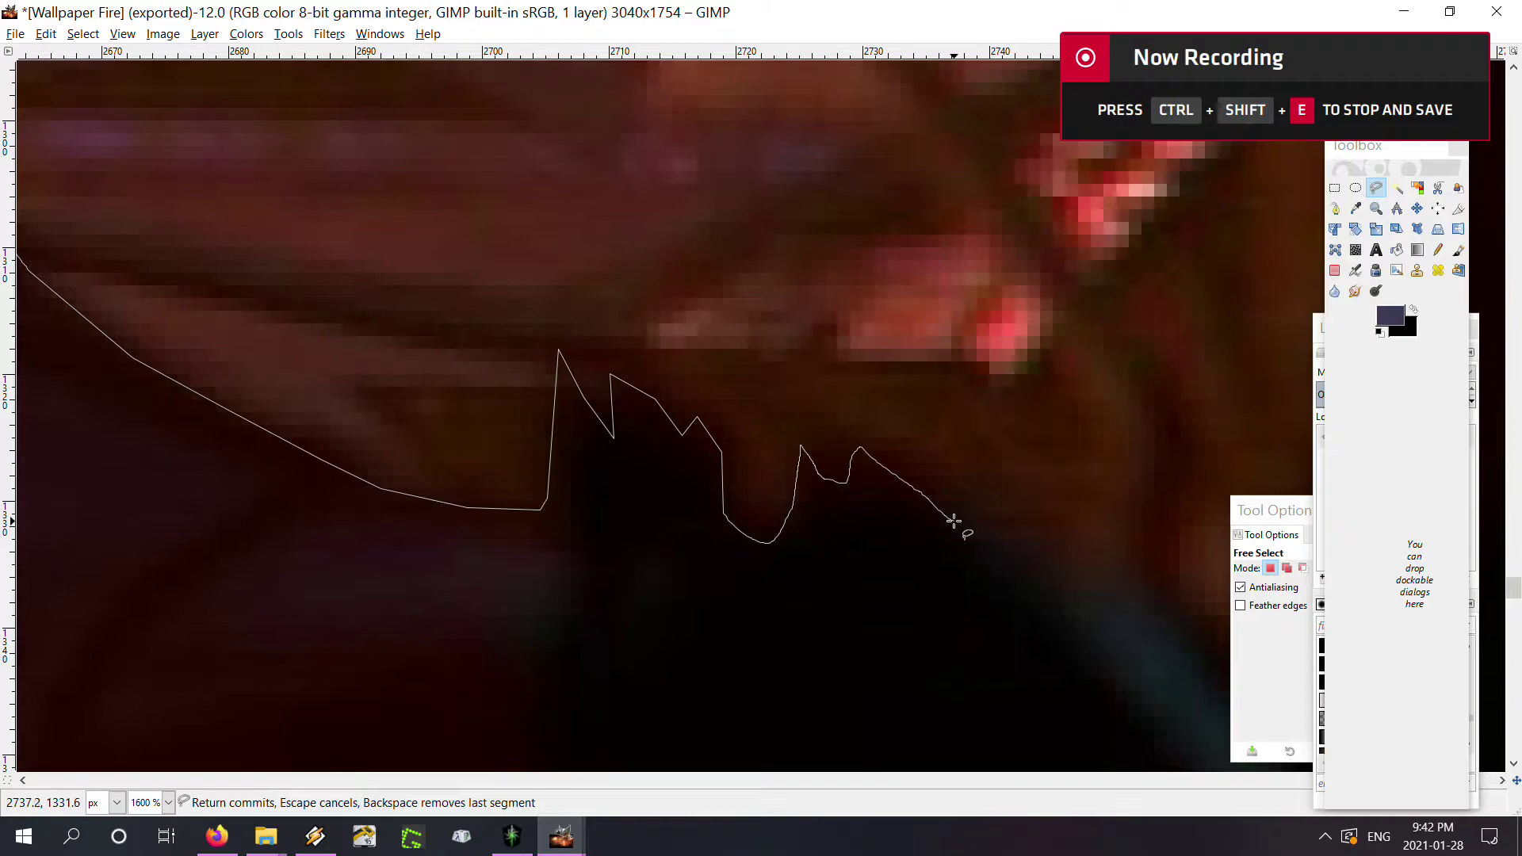
Anchor points at the next edge bends and dips of the silhouette
{"action": "scroll", "coordinate": [987, 541], "scroll_direction": "down", "scroll_amount": 1}
{"action": "scroll", "coordinate": [1104, 605], "scroll_direction": "down", "scroll_amount": 1}
{"action": "scroll", "coordinate": [975, 560], "scroll_direction": "down", "scroll_amount": 1}
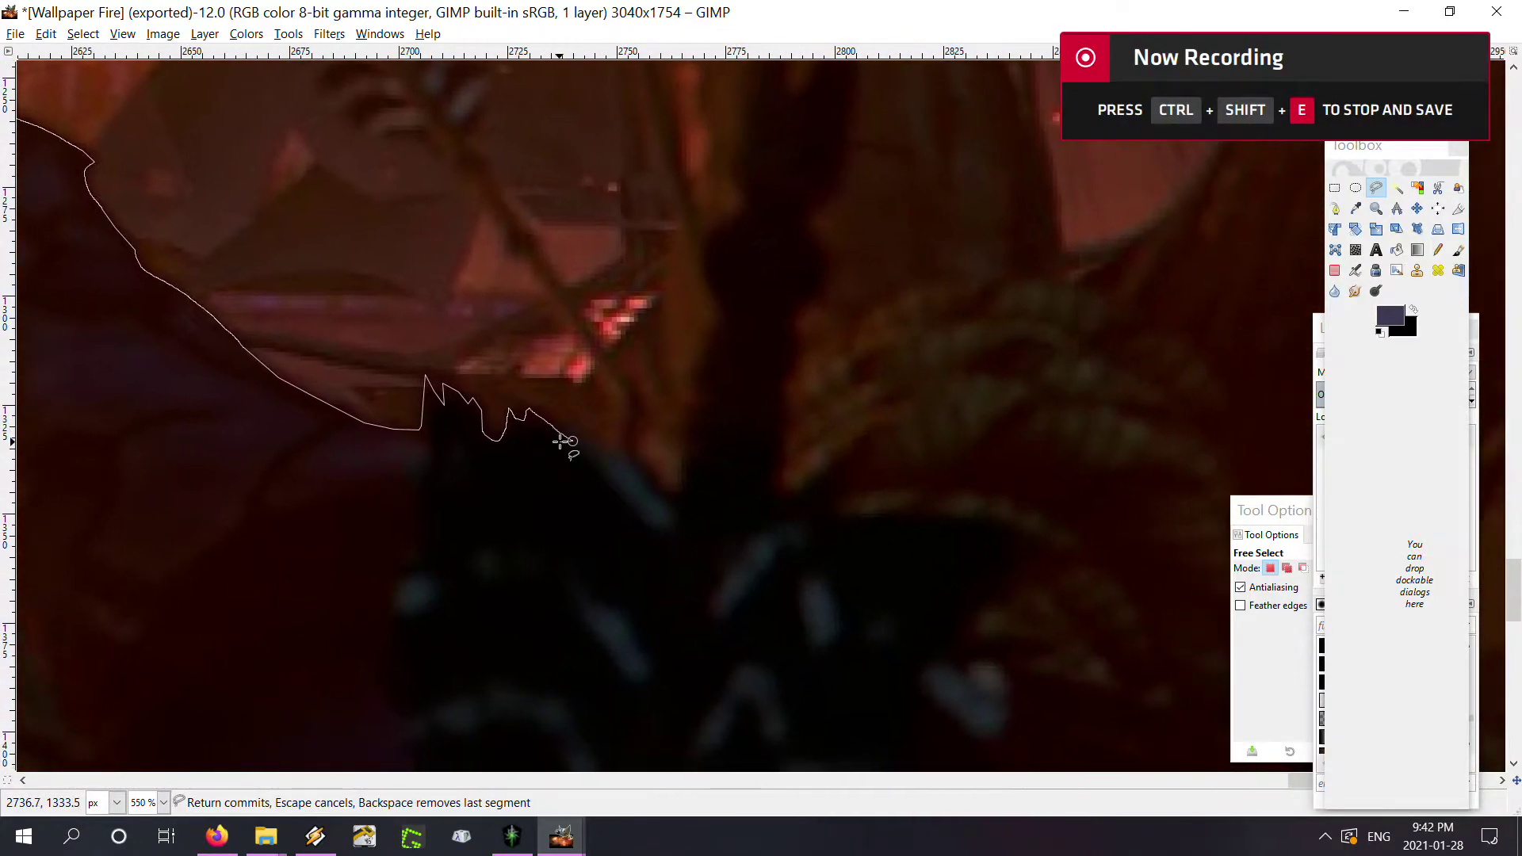
{"action": "scroll", "coordinate": [614, 434], "scroll_direction": "up", "scroll_amount": 4}
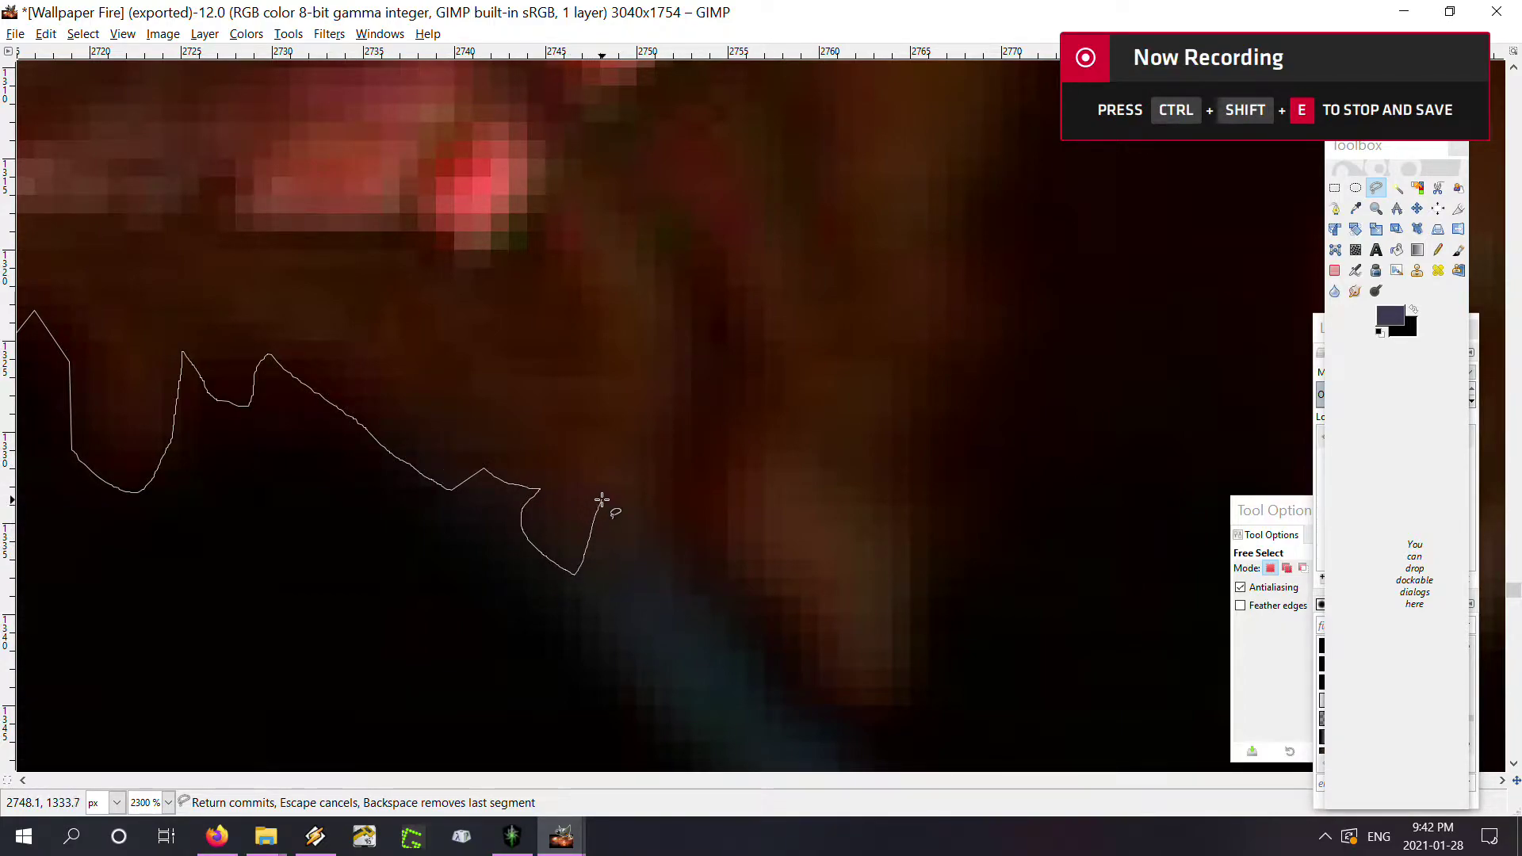
{"action": "left_click", "coordinate": [674, 553]}
{"action": "scroll", "coordinate": [740, 622], "scroll_direction": "down", "scroll_amount": 5}
{"action": "scroll", "coordinate": [555, 357], "scroll_direction": "right", "scroll_amount": 4}
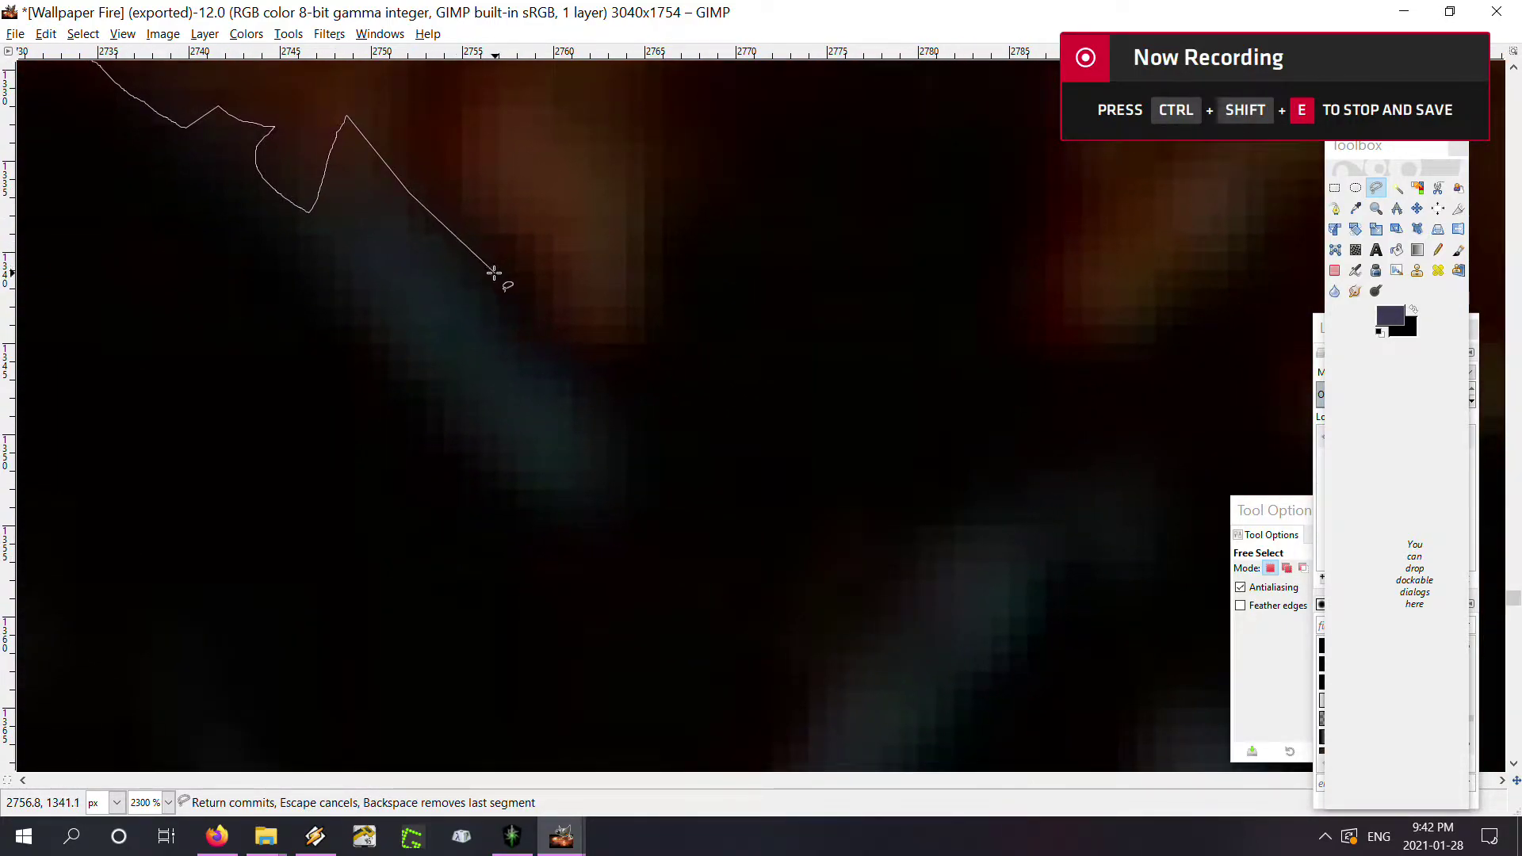
{"action": "left_click", "coordinate": [492, 276]}
{"action": "left_click", "coordinate": [574, 368]}
Dip the outline into the narrow notch and turn it up the tall edge
{"action": "scroll", "coordinate": [586, 363], "scroll_direction": "down", "scroll_amount": 4}
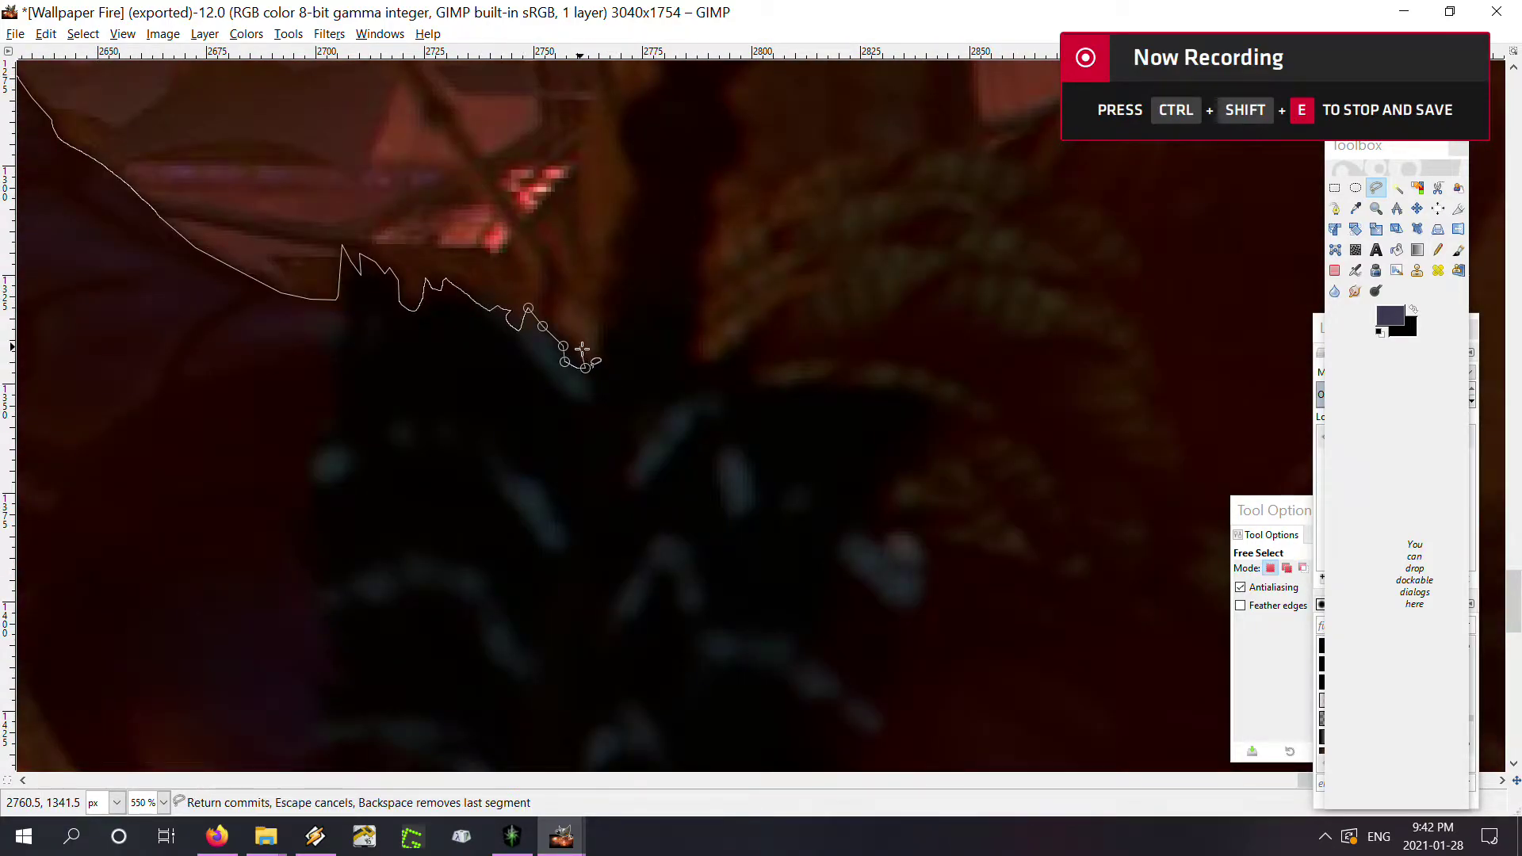
{"action": "scroll", "coordinate": [634, 333], "scroll_direction": "up", "scroll_amount": 3}
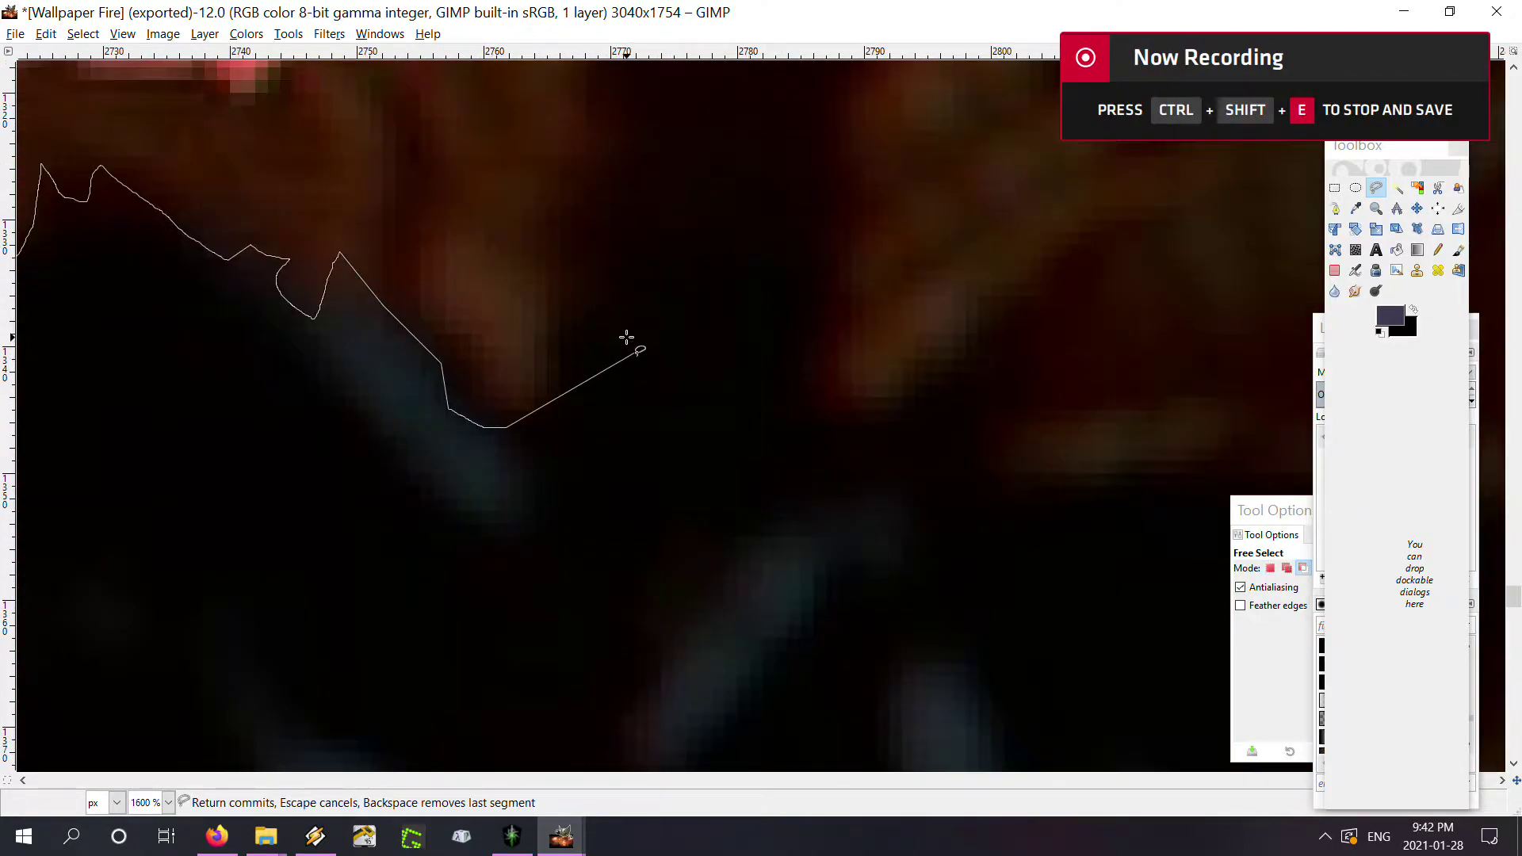
{"action": "left_click", "coordinate": [538, 420]}
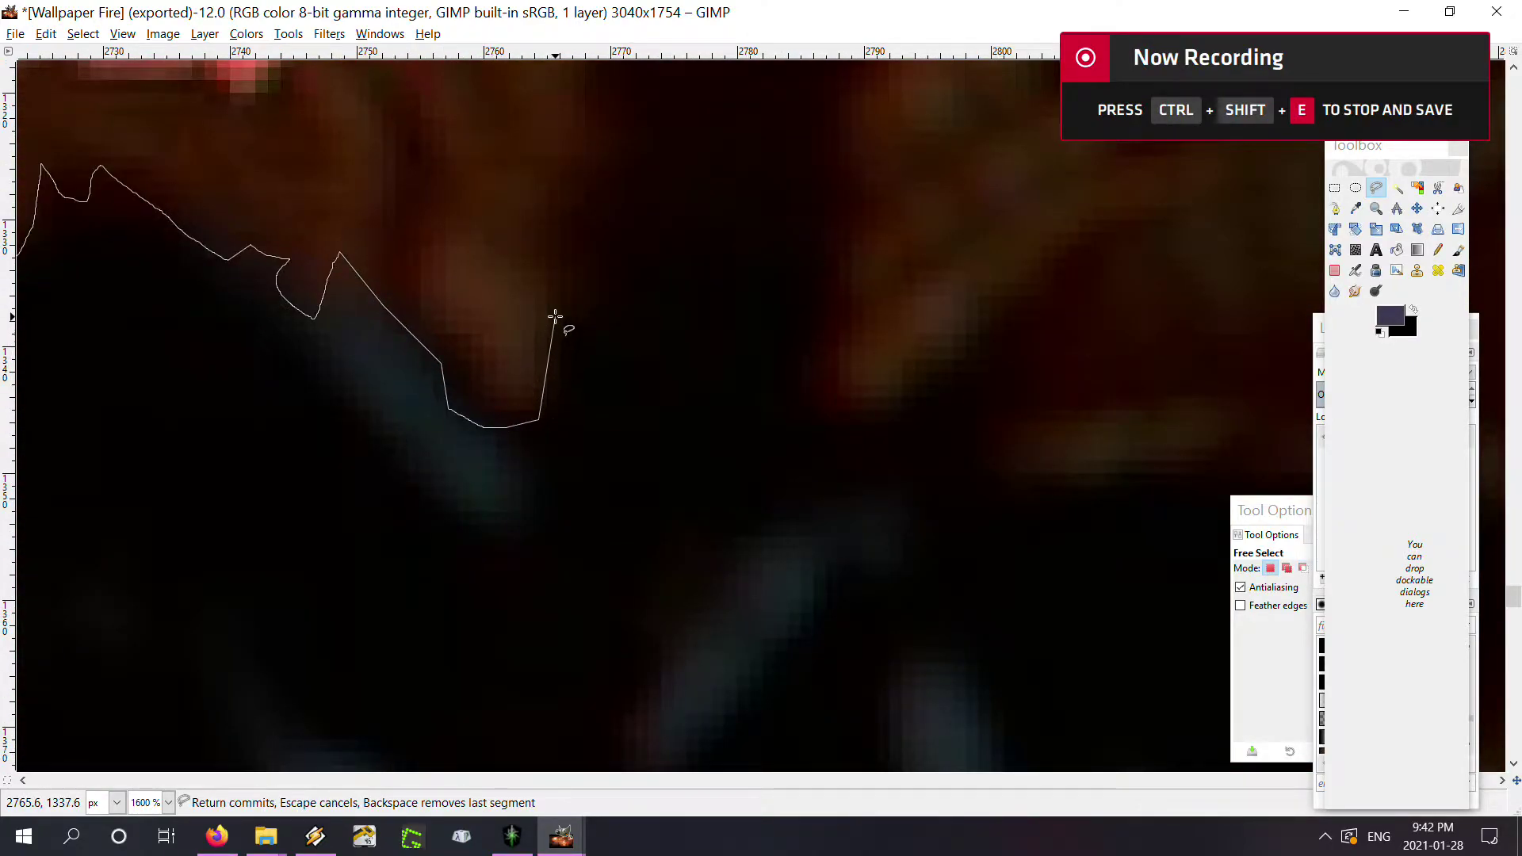
{"action": "left_click", "coordinate": [555, 317]}
{"action": "left_click_drag", "start_coordinate": [595, 217], "coordinate": [571, 499]}
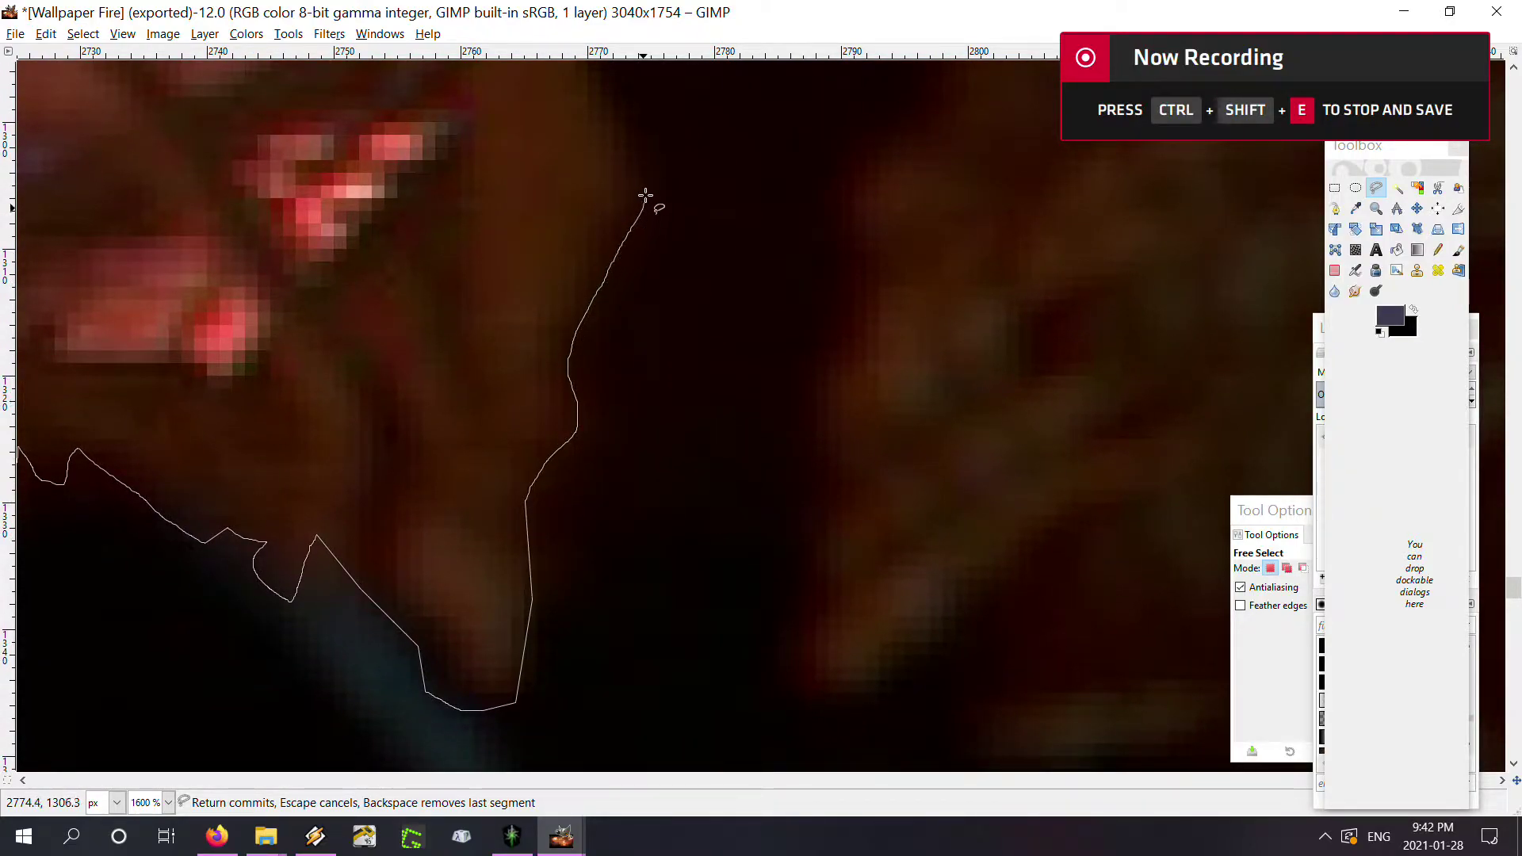
Trace the tall shape's edge upward and fix a point on it
{"action": "left_click_drag", "start_coordinate": [656, 181], "coordinate": [656, 539]}
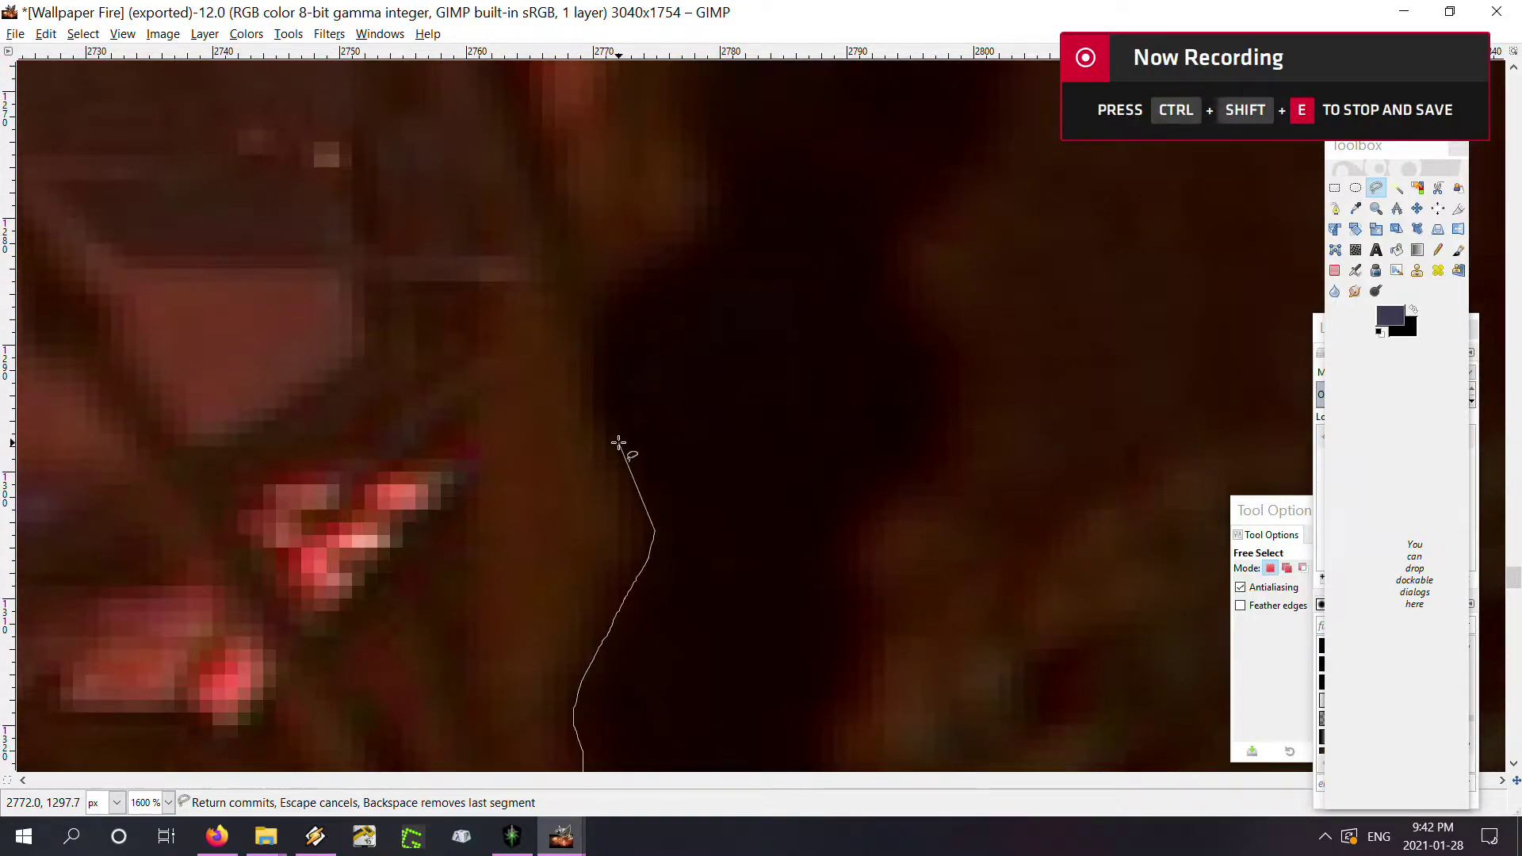
{"action": "left_click_drag", "start_coordinate": [600, 396], "coordinate": [621, 319]}
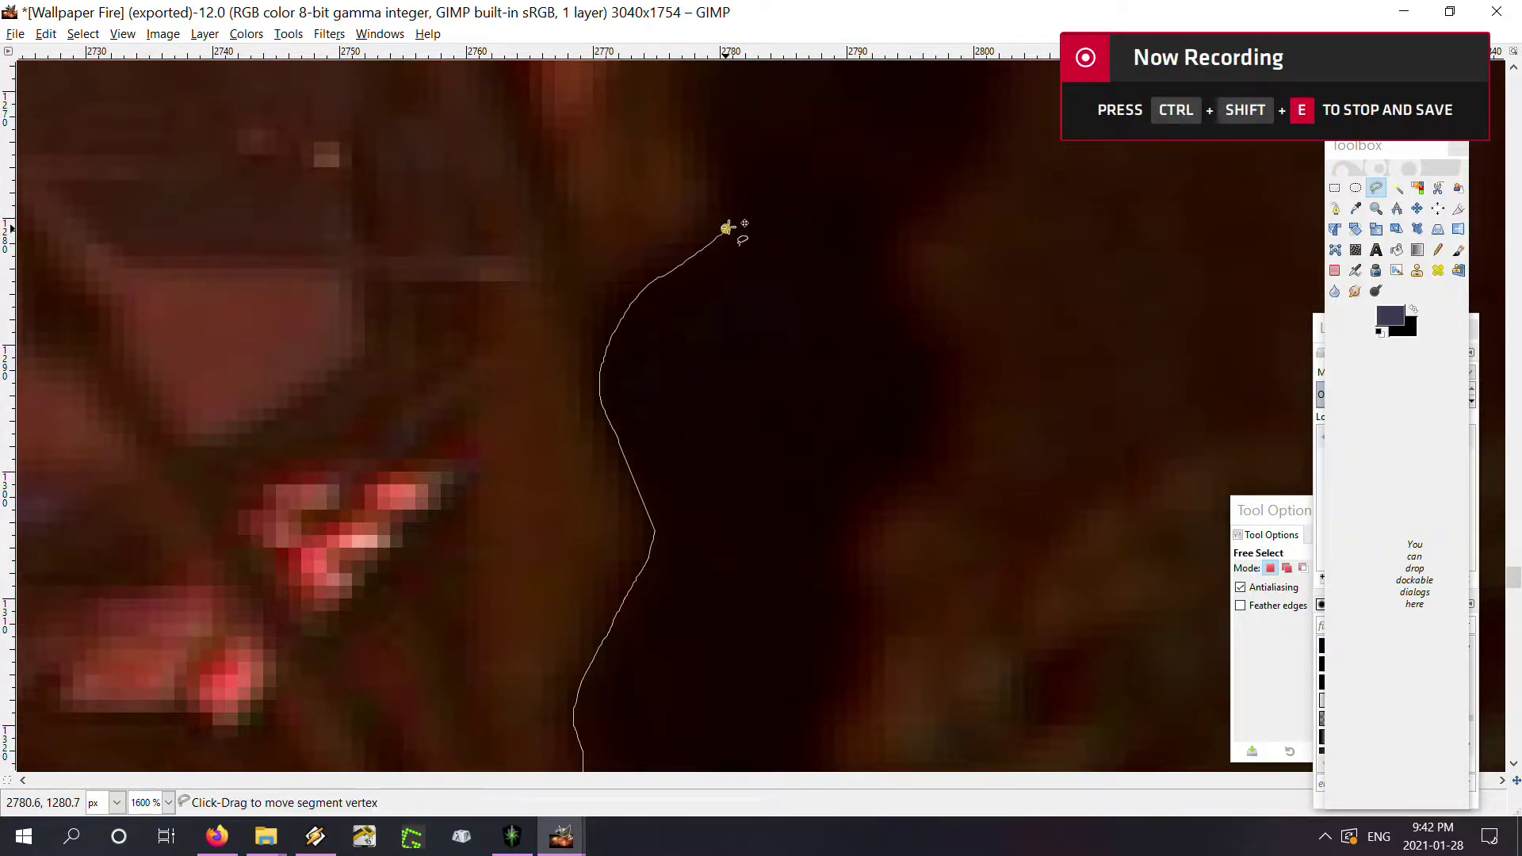
{"action": "scroll", "coordinate": [737, 348], "scroll_direction": "down", "scroll_amount": 2, "text": "ctrl"}
{"action": "scroll", "coordinate": [745, 476], "scroll_direction": "up", "scroll_amount": 3}
{"action": "scroll", "coordinate": [805, 493], "scroll_direction": "up", "scroll_amount": 3, "text": "ctrl"}
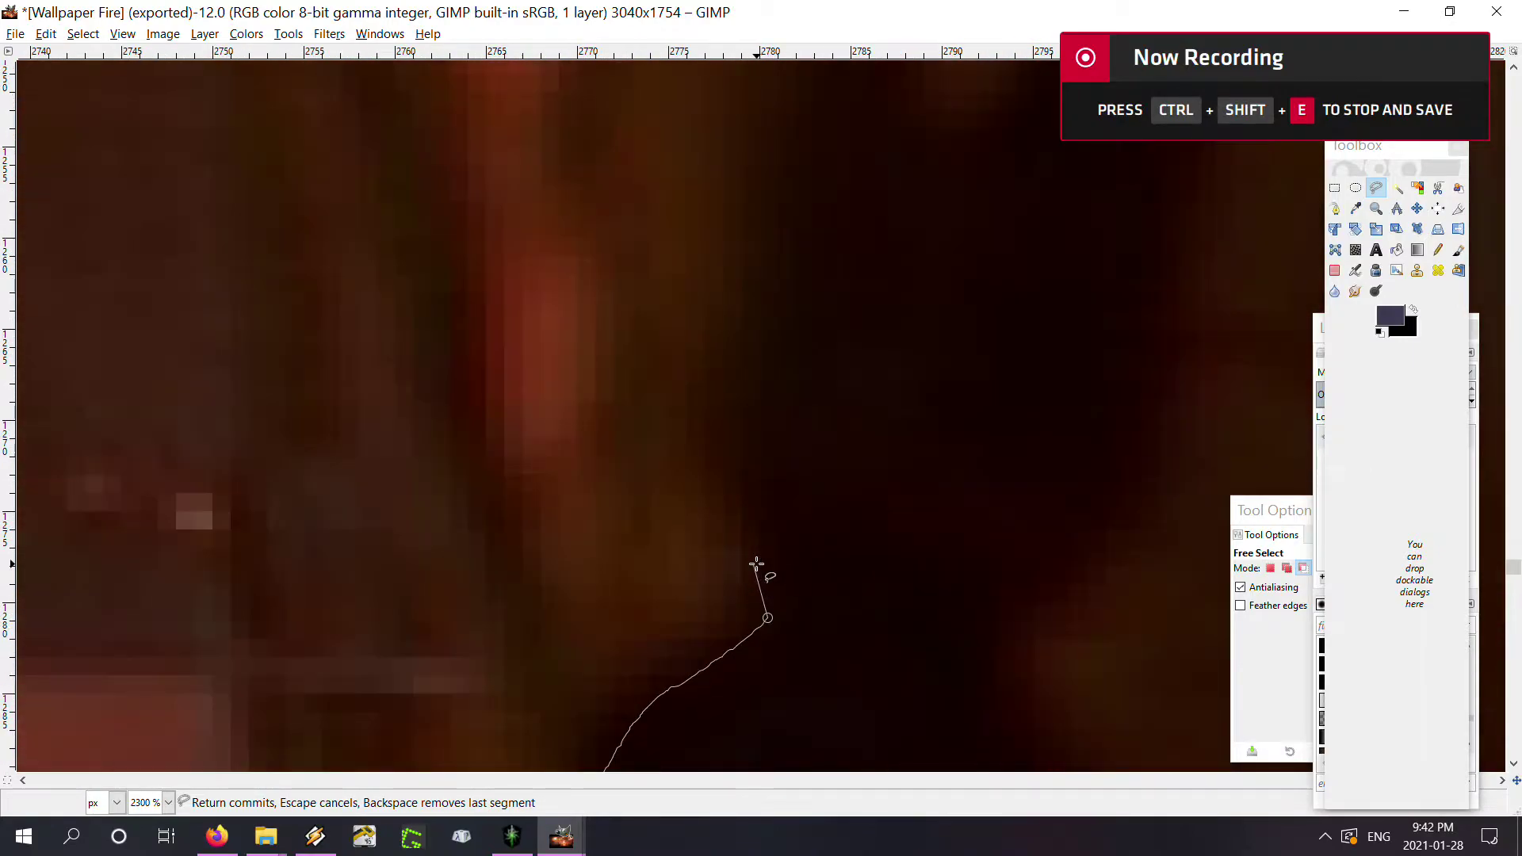
{"action": "left_click", "coordinate": [760, 536]}
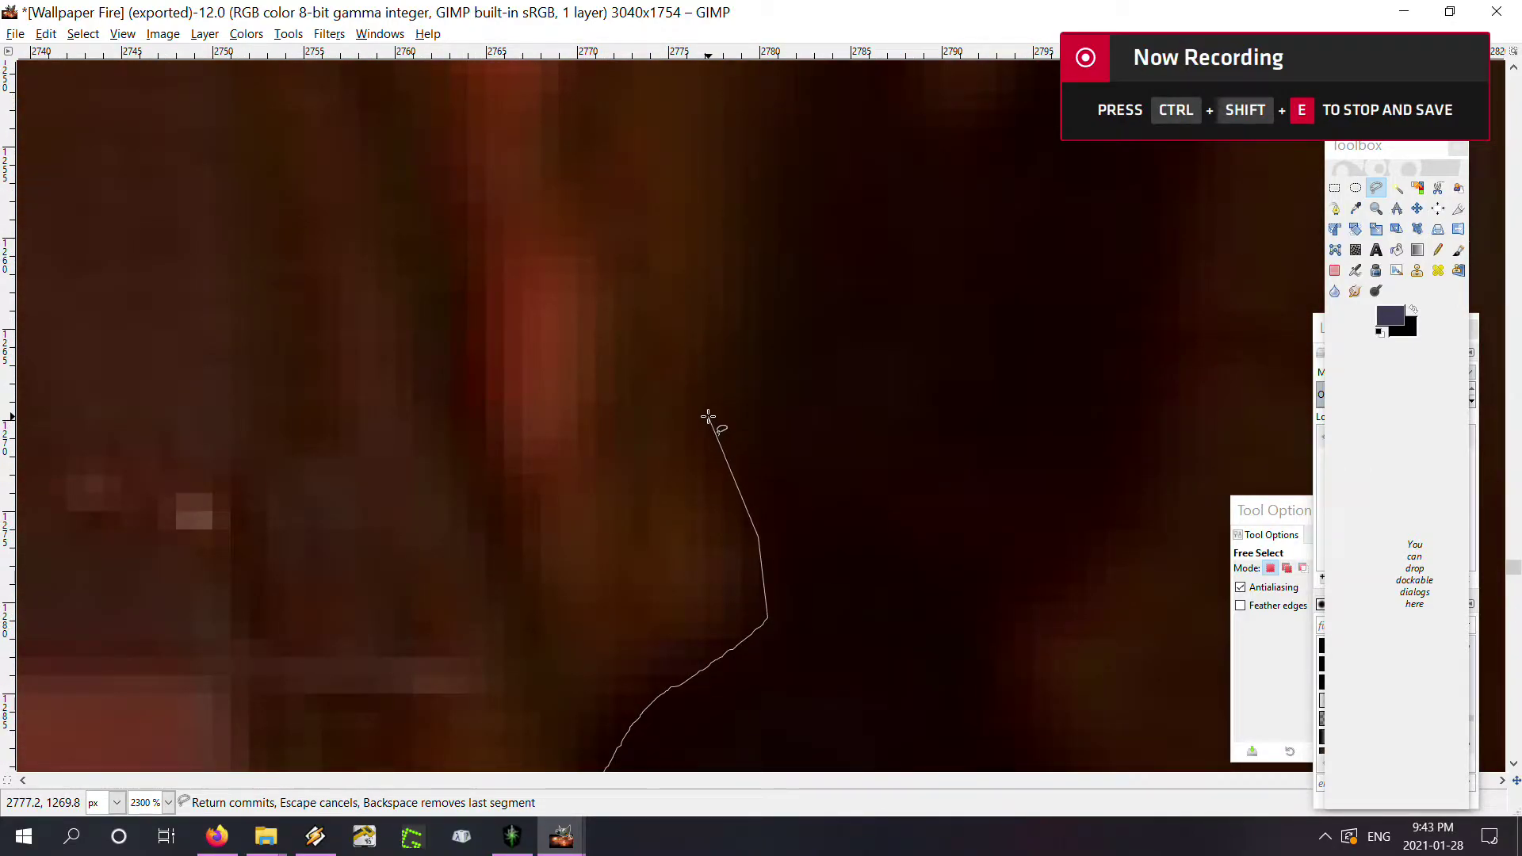
Extend the outline straight up and around the notch at the top of the gap
{"action": "left_click_drag", "start_coordinate": [720, 248], "coordinate": [626, 611]}
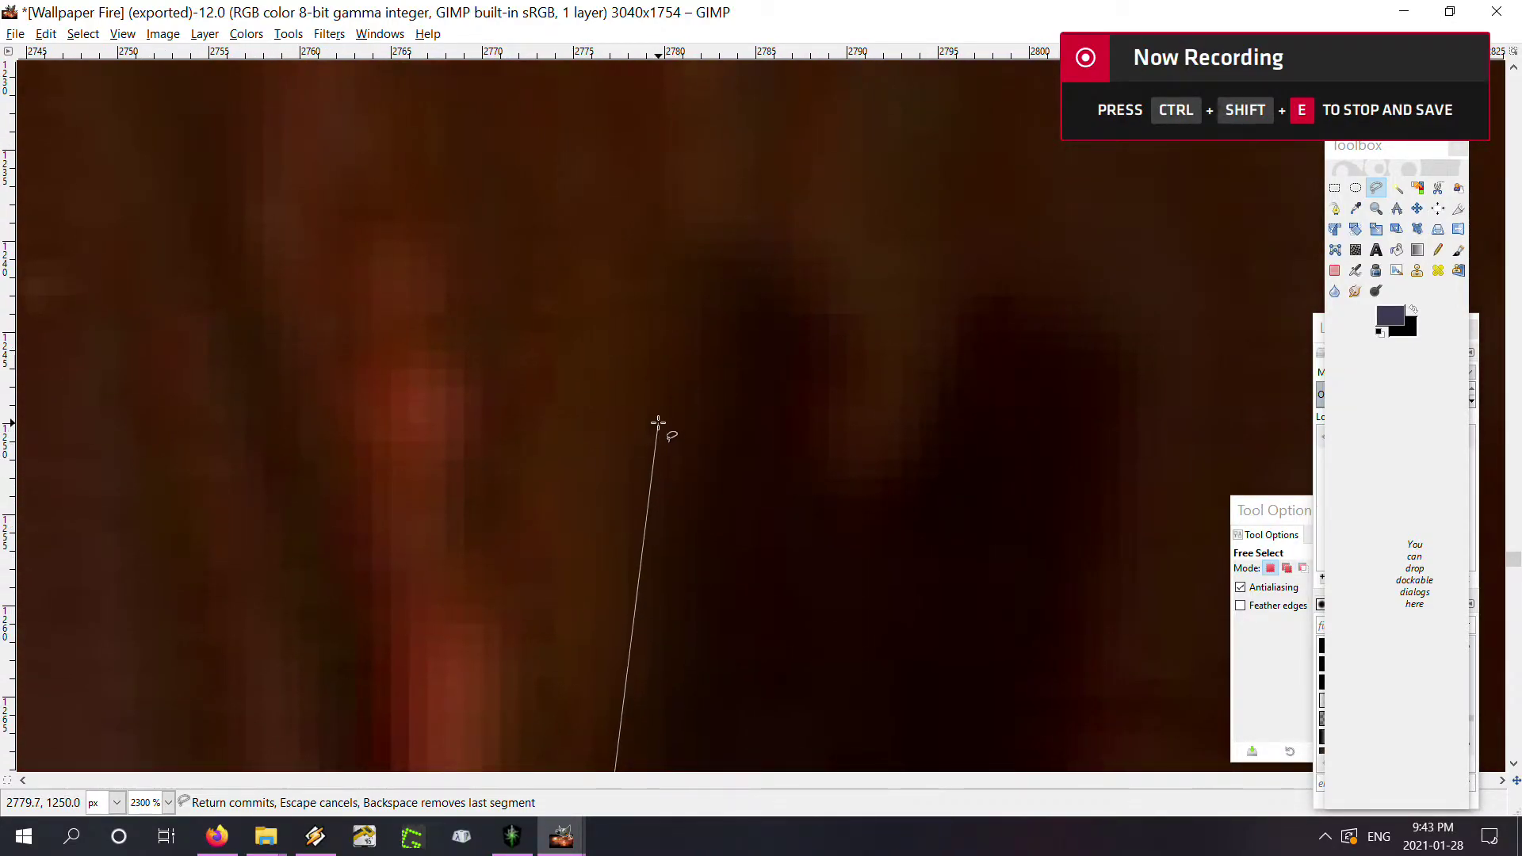
{"action": "left_click_drag", "start_coordinate": [657, 424], "coordinate": [703, 271]}
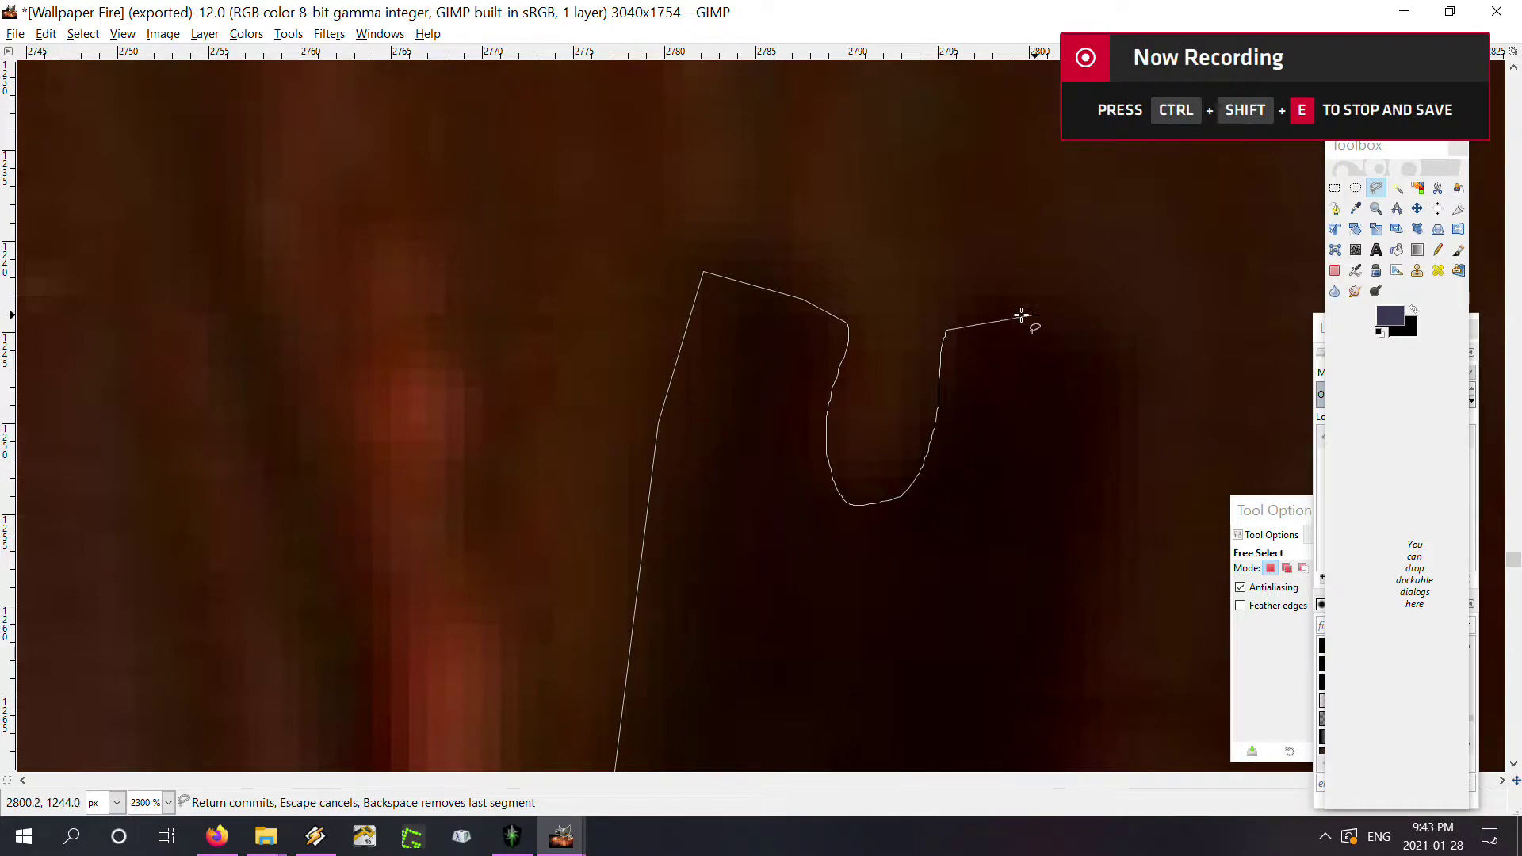
{"action": "left_click_drag", "start_coordinate": [999, 313], "coordinate": [1035, 318]}
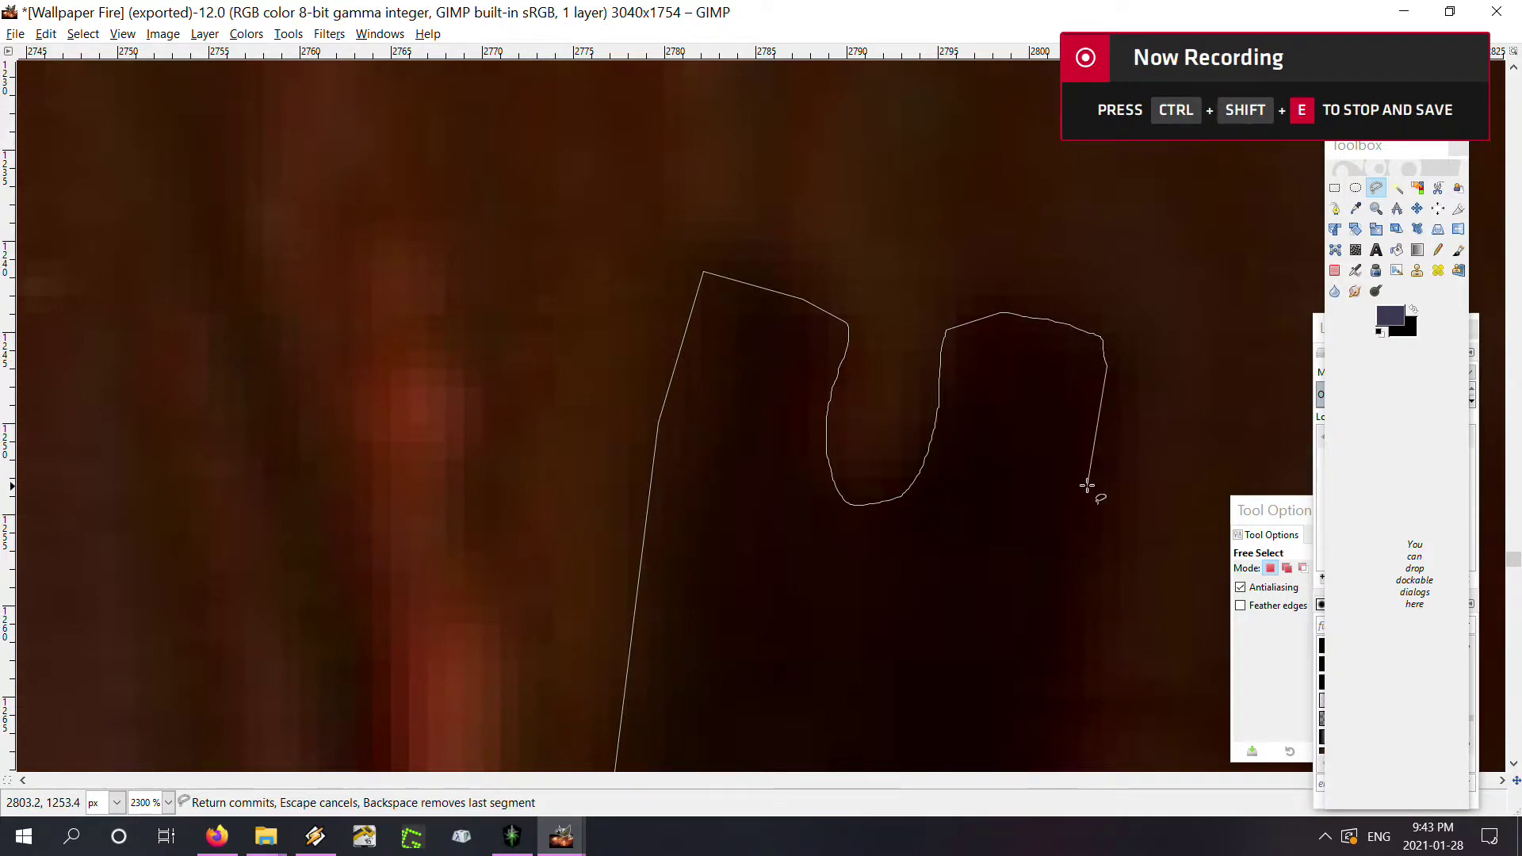
{"action": "scroll", "coordinate": [1090, 486], "scroll_direction": "down", "scroll_amount": 3}
{"action": "scroll", "coordinate": [795, 238], "scroll_direction": "right", "scroll_amount": 5}
Place points down the gap's other side where the edge turns inward
{"action": "left_click", "coordinate": [784, 302]}
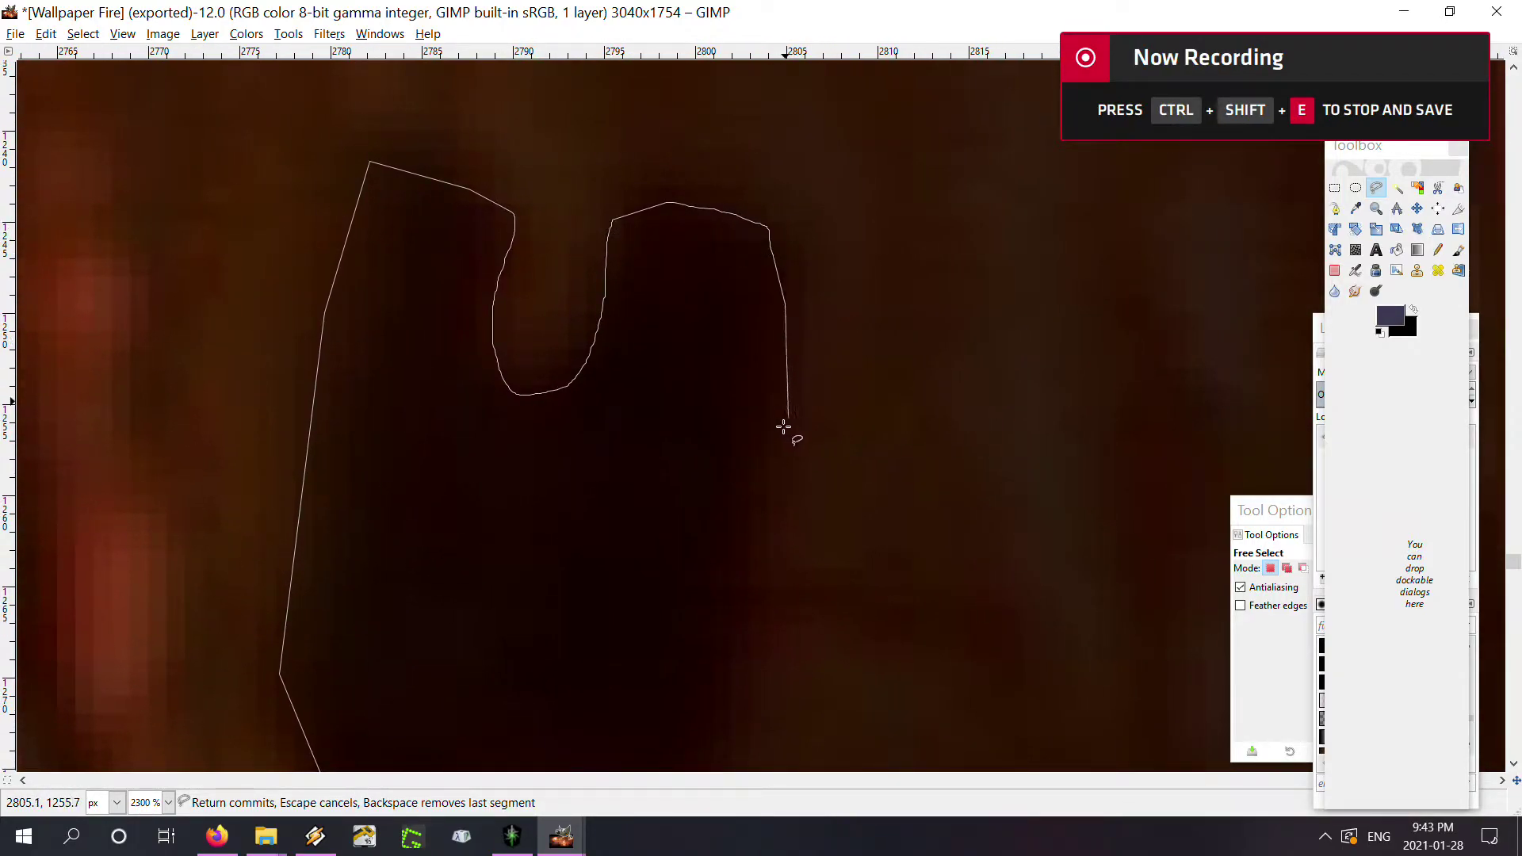
{"action": "left_click", "coordinate": [737, 620]}
{"action": "scroll", "coordinate": [737, 726], "scroll_direction": "down", "scroll_amount": 5}
{"action": "scroll", "coordinate": [737, 726], "scroll_direction": "left", "scroll_amount": 2}
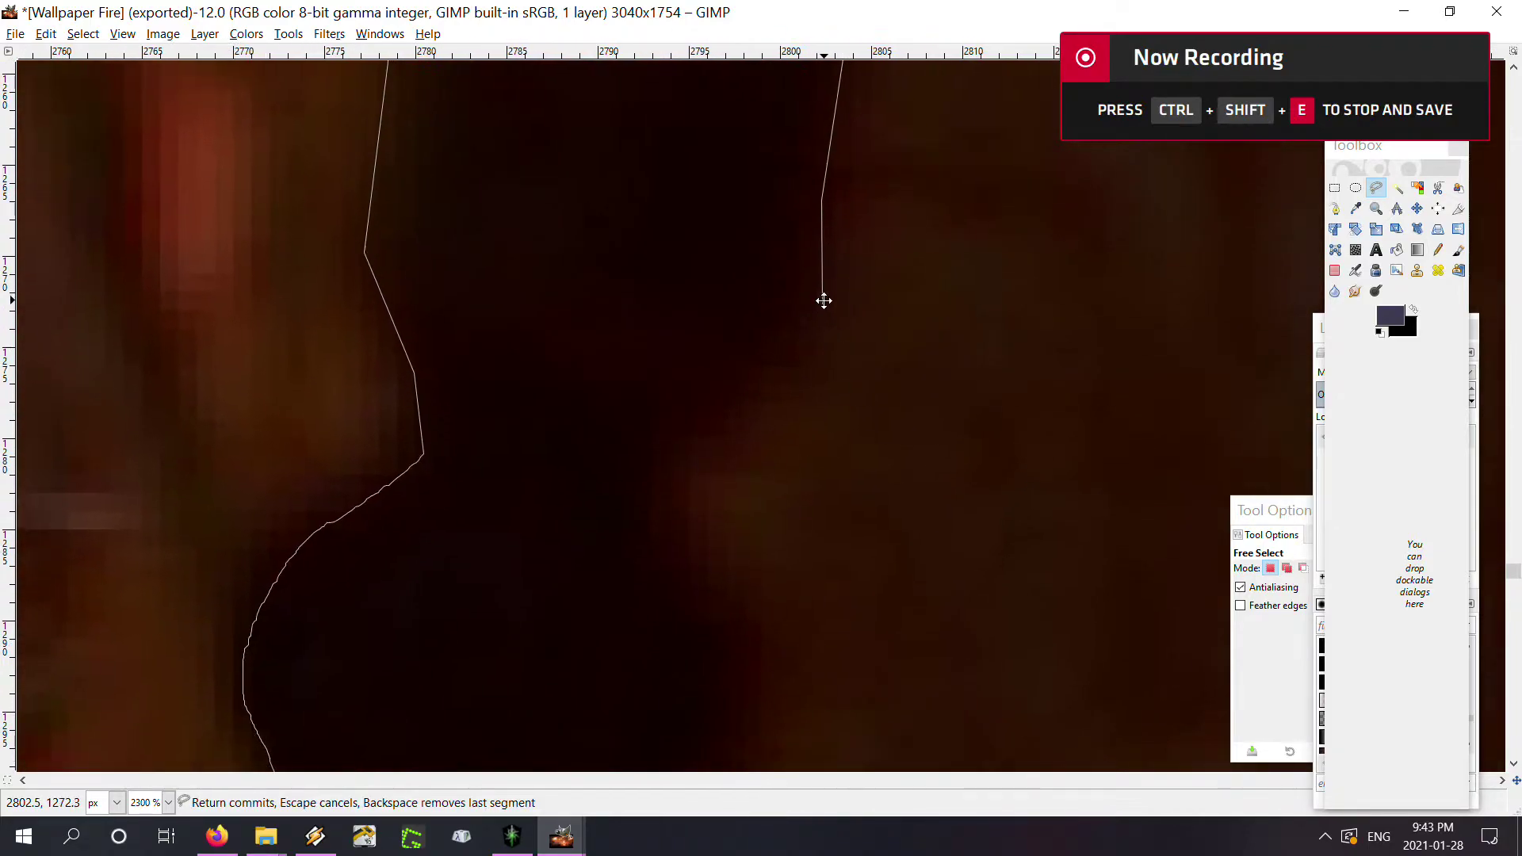
{"action": "left_click", "coordinate": [788, 360]}
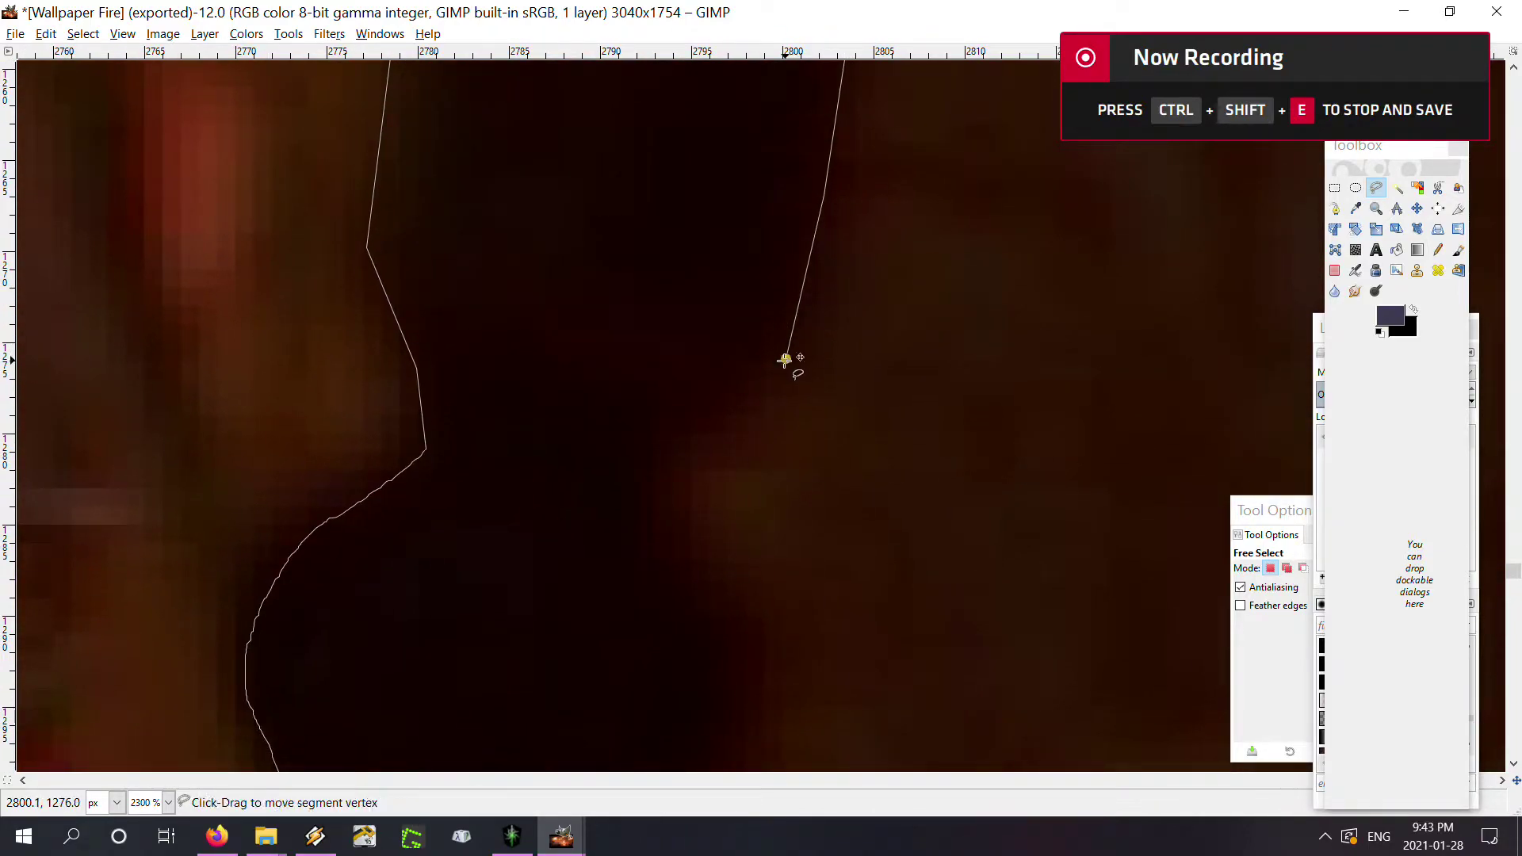
{"action": "left_click", "coordinate": [660, 452]}
{"action": "left_click", "coordinate": [642, 535]}
Pin further points lower along the curving dark edge
{"action": "scroll", "coordinate": [663, 544], "scroll_direction": "down", "scroll_amount": 2}
{"action": "scroll", "coordinate": [734, 641], "scroll_direction": "down", "scroll_amount": 5}
{"action": "scroll", "coordinate": [734, 641], "scroll_direction": "left", "scroll_amount": 2}
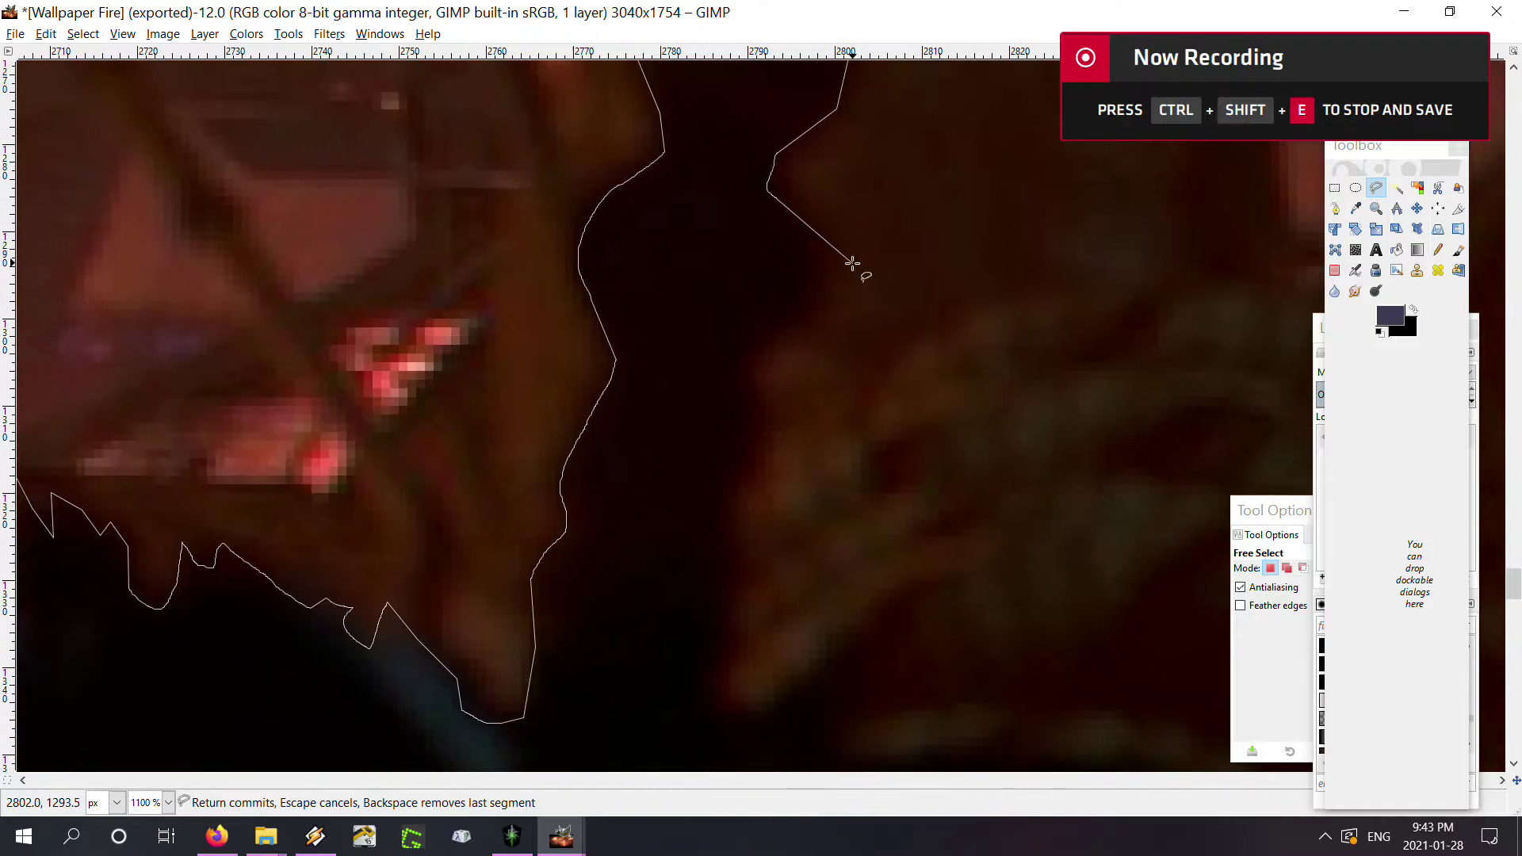
{"action": "left_click", "coordinate": [810, 230]}
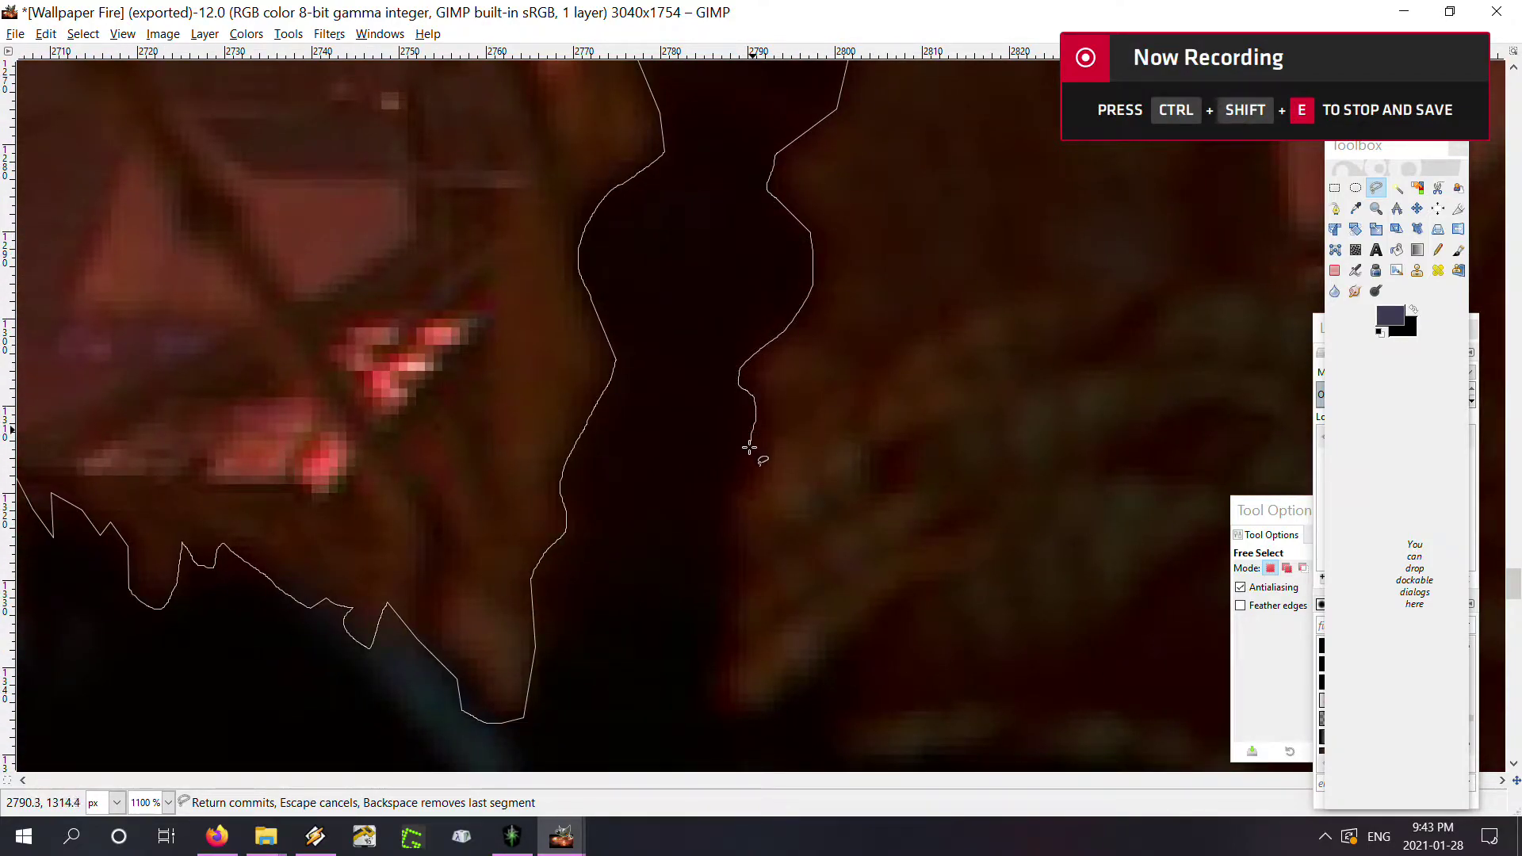
{"action": "left_click", "coordinate": [731, 481]}
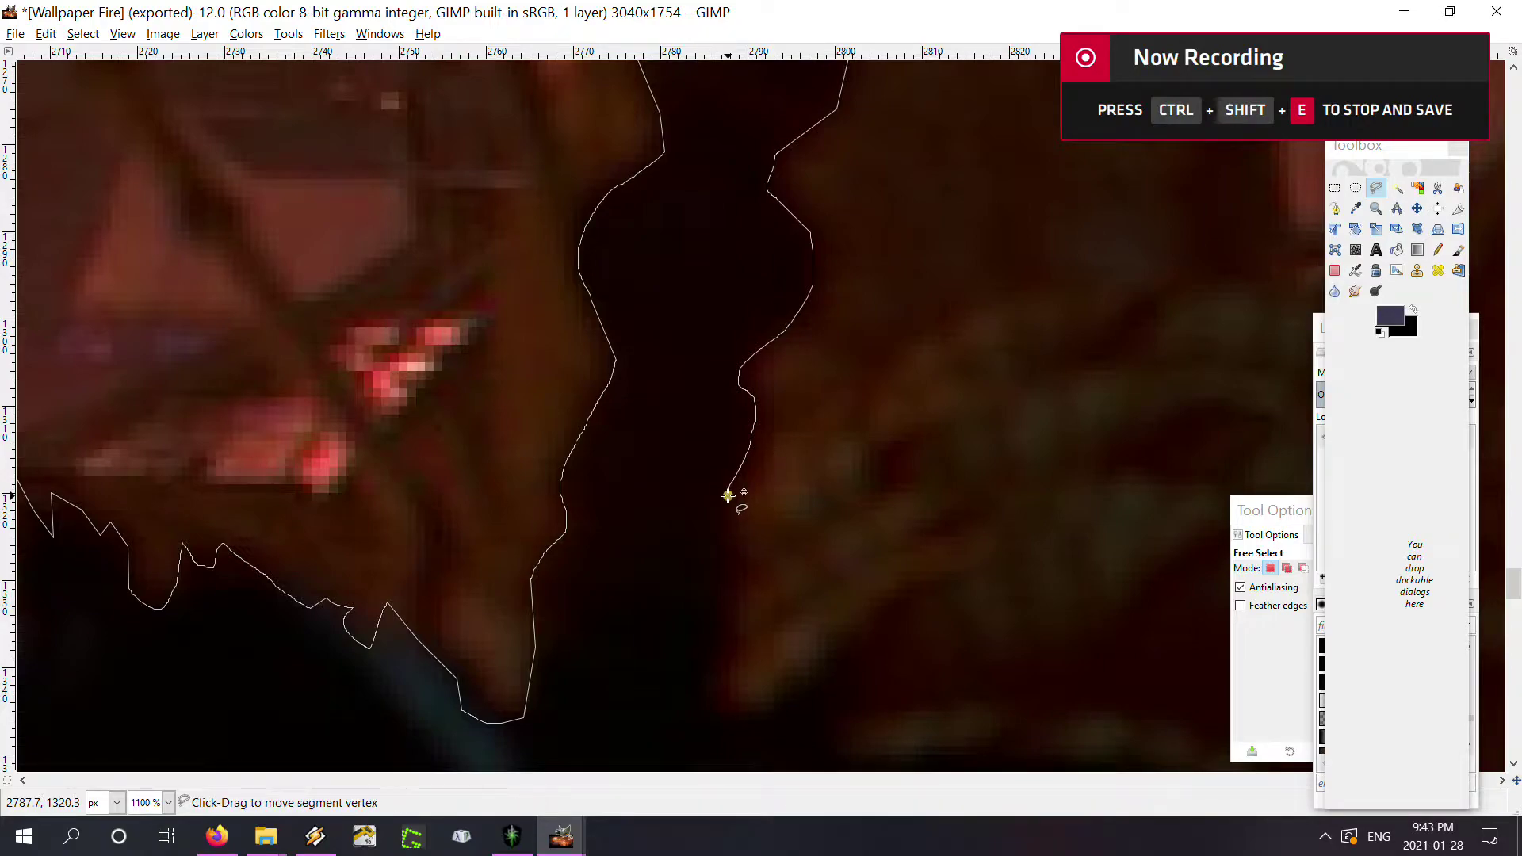
{"action": "left_click", "coordinate": [718, 600]}
{"action": "scroll", "coordinate": [721, 593], "scroll_direction": "down", "scroll_amount": 6}
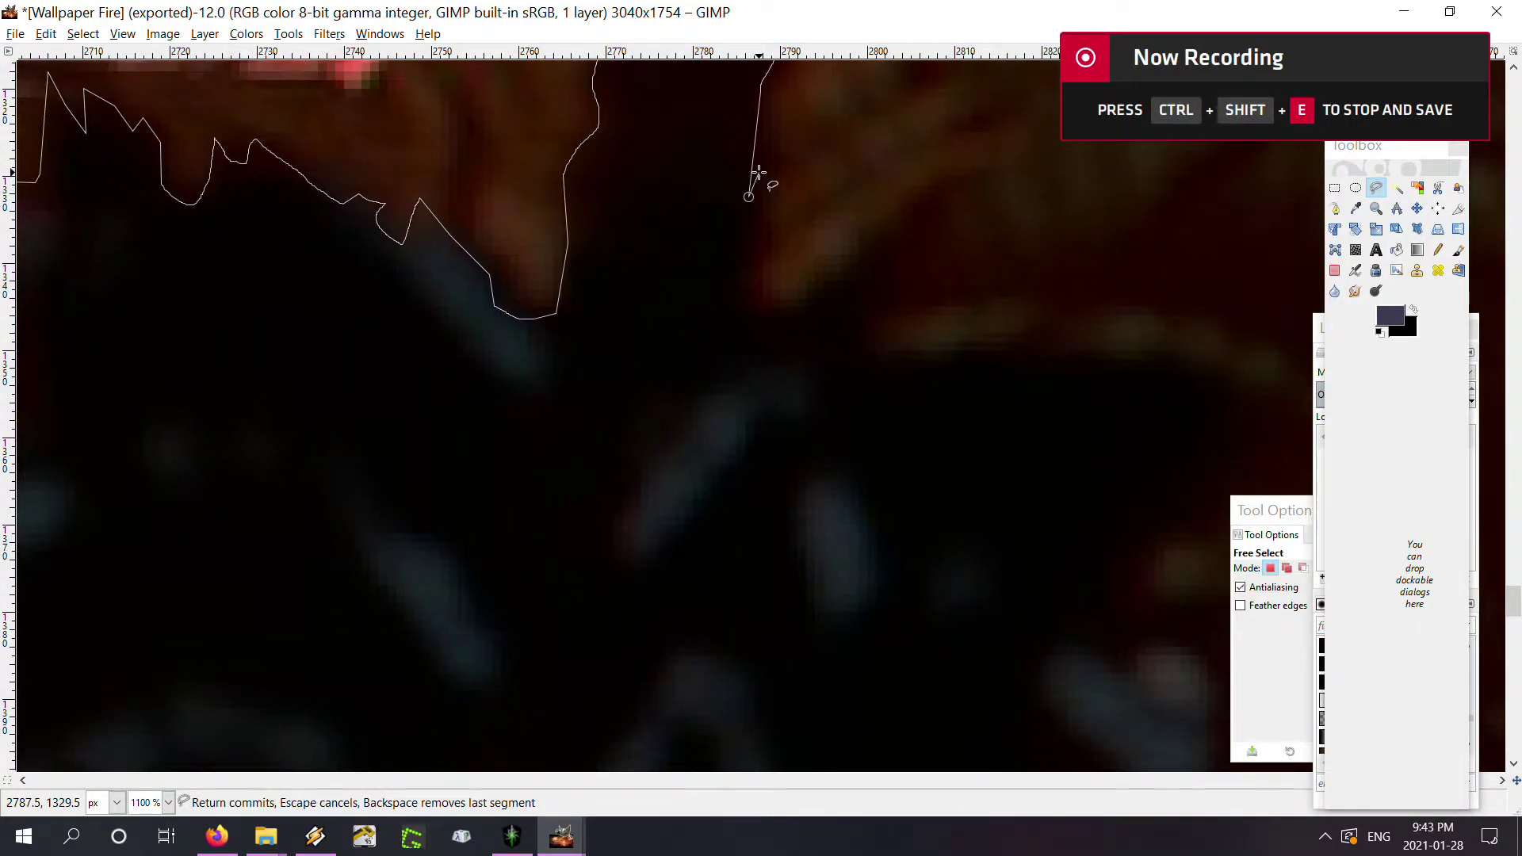
Add vertices at the edge's bottom and lower corner, then trace freehand up and back down
{"action": "left_click", "coordinate": [759, 172]}
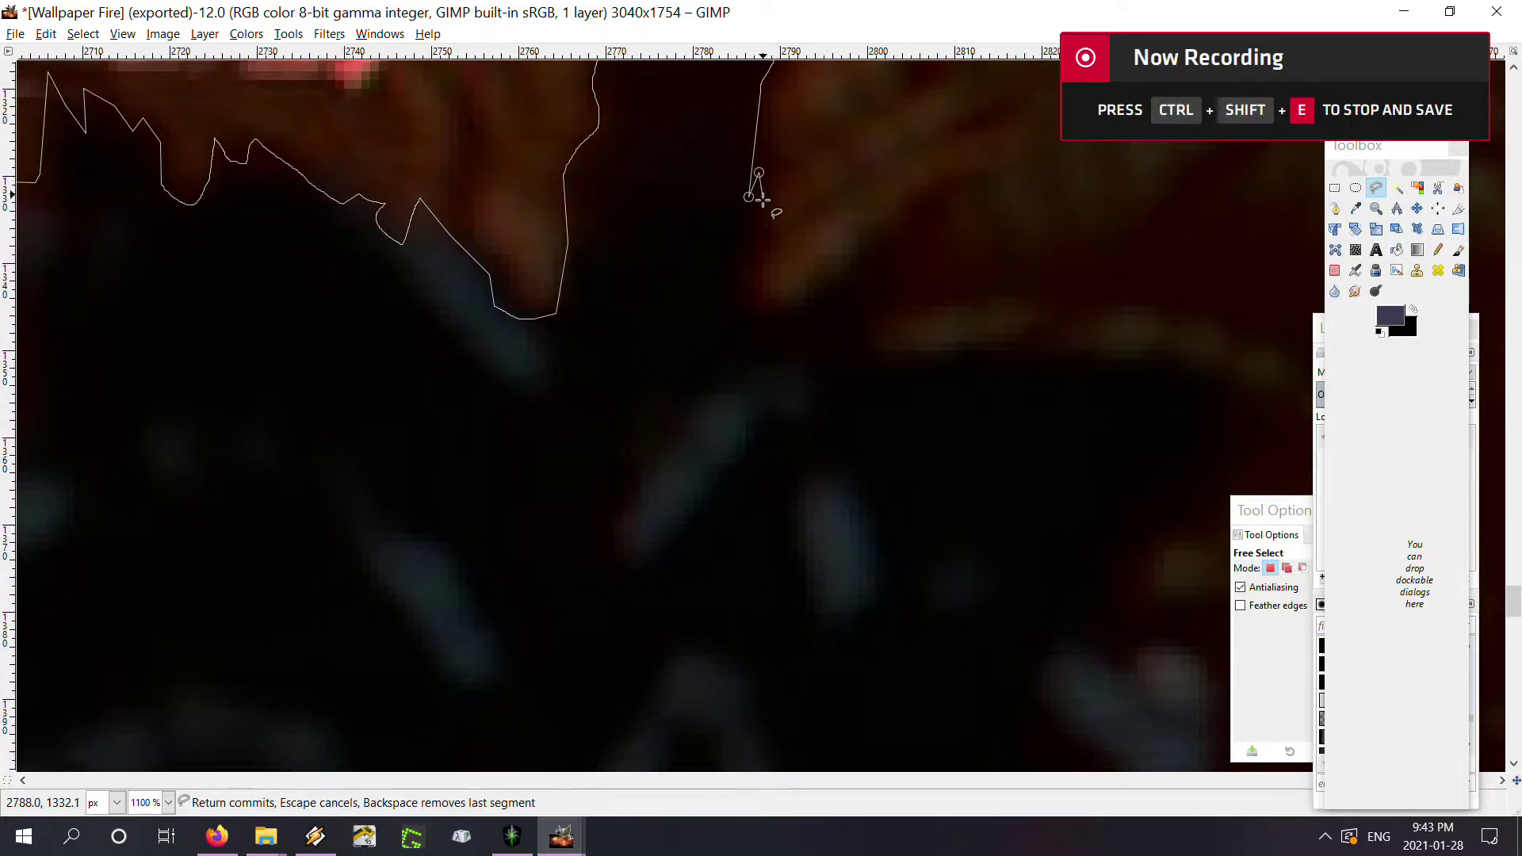
{"action": "left_click", "coordinate": [754, 299]}
{"action": "scroll", "coordinate": [761, 326], "scroll_direction": "up", "scroll_amount": 1}
{"action": "scroll", "coordinate": [795, 313], "scroll_direction": "up", "scroll_amount": 1}
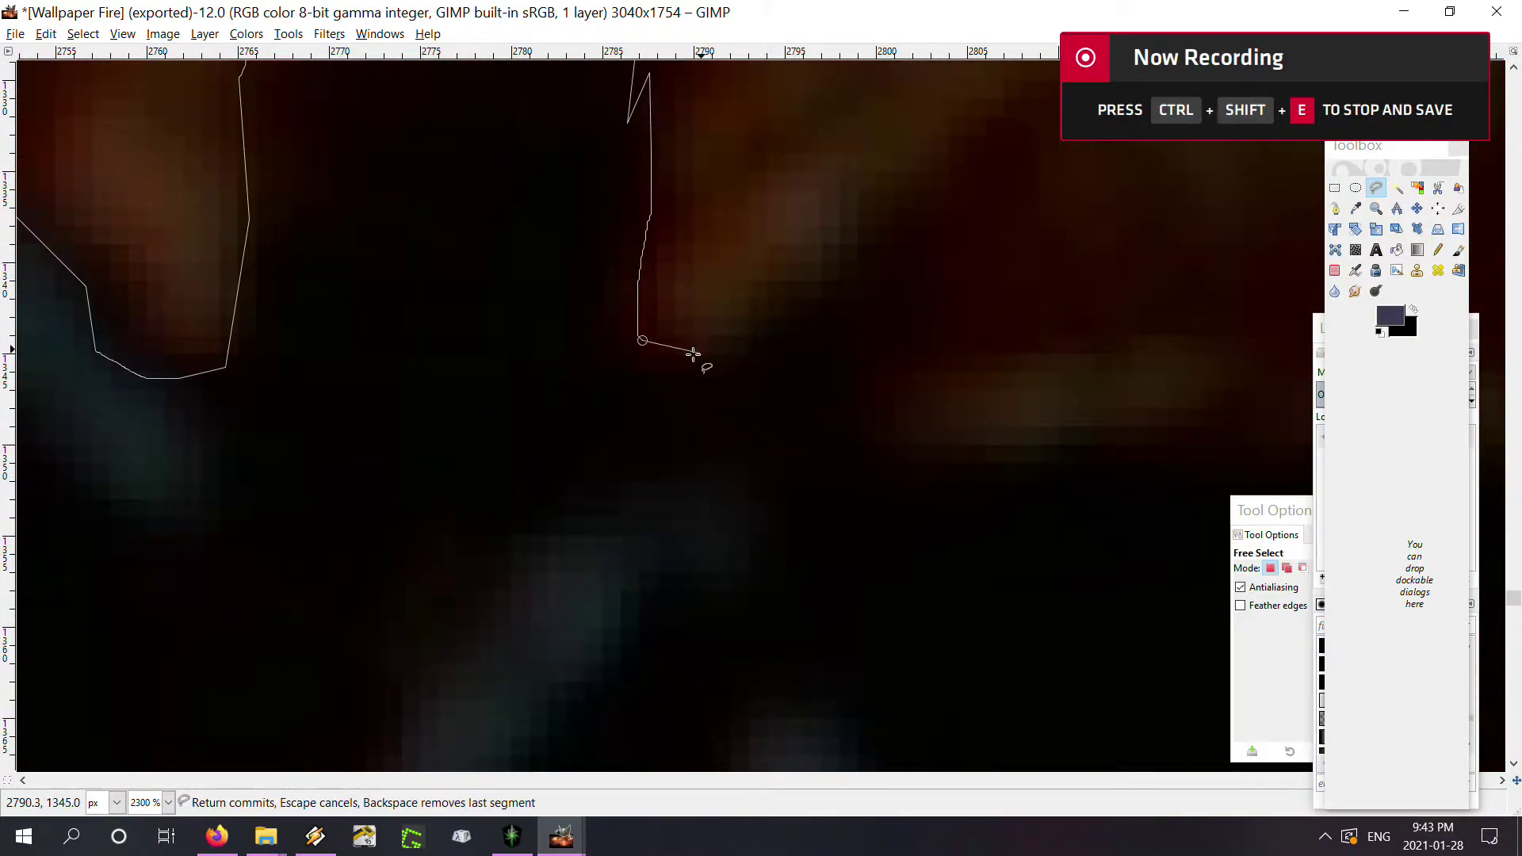
{"action": "left_click_drag", "start_coordinate": [708, 357], "coordinate": [807, 284]}
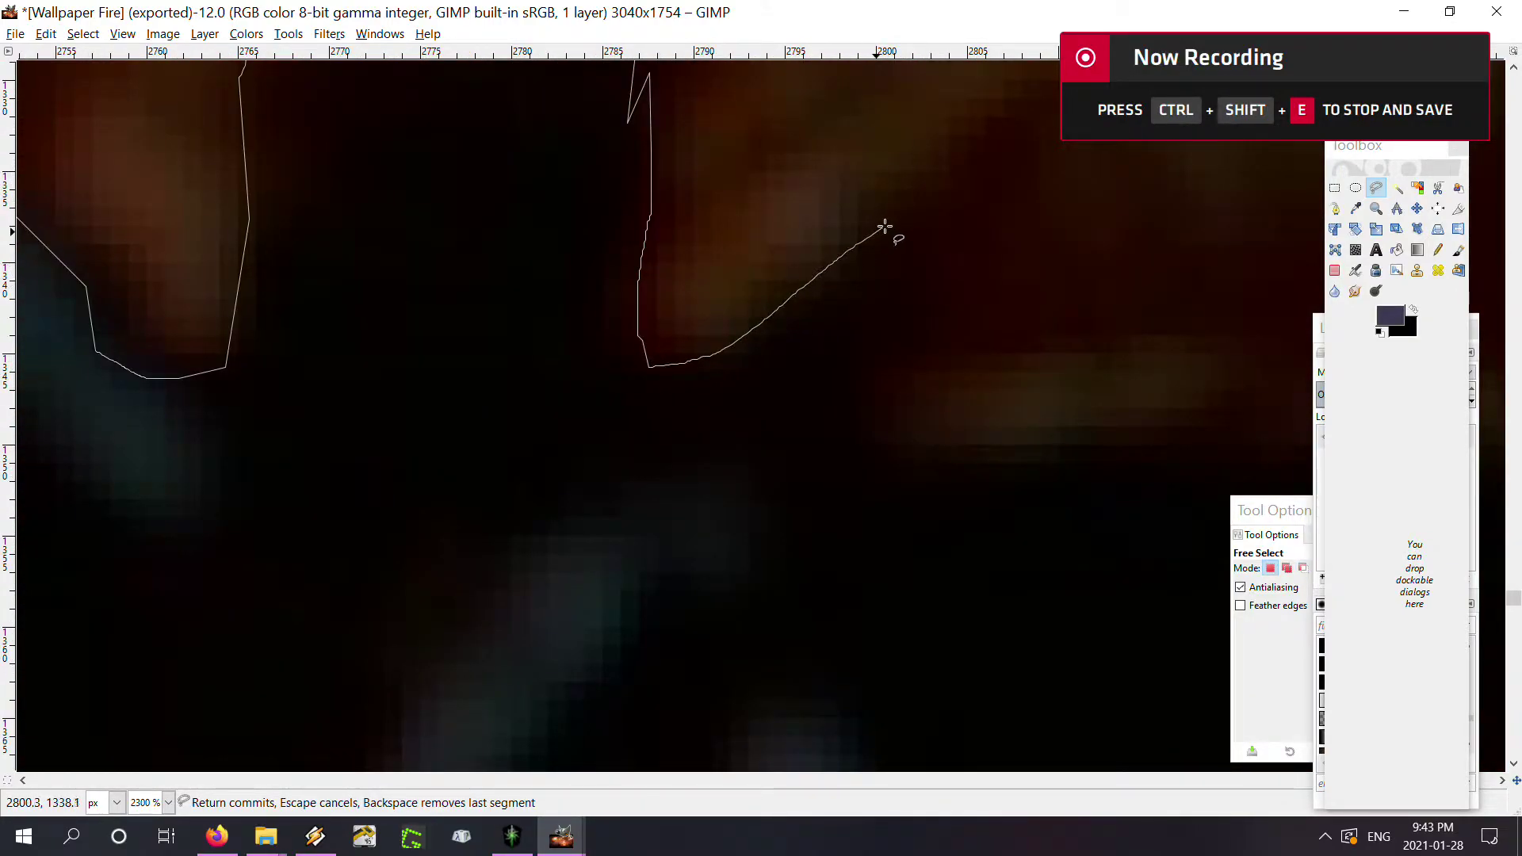
{"action": "left_click_drag", "start_coordinate": [933, 208], "coordinate": [865, 419]}
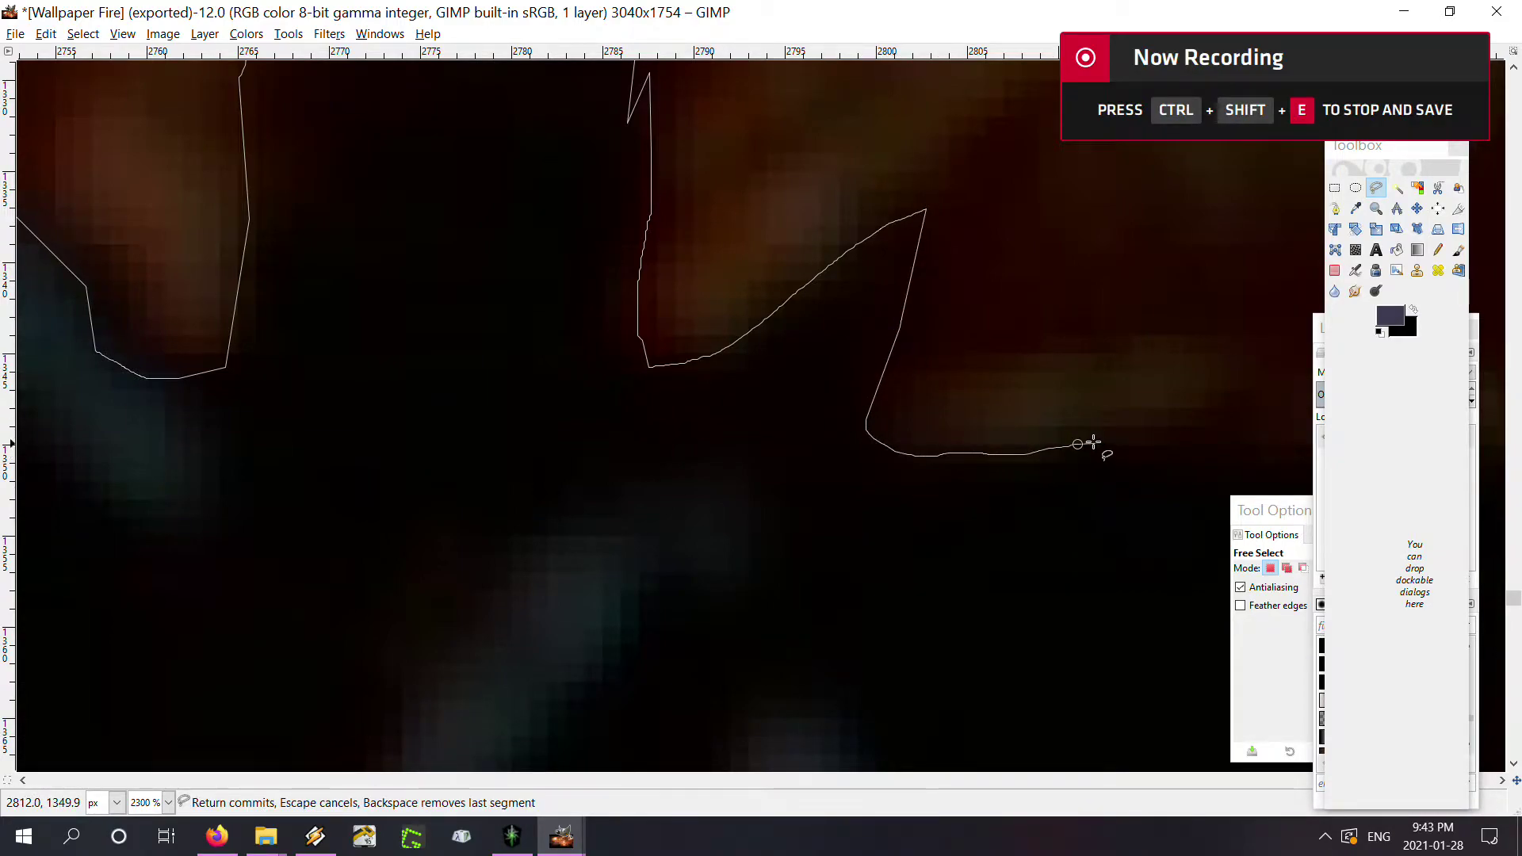
Zoom in to place a vertex at the stalk's lower right
{"action": "scroll", "coordinate": [509, 359], "scroll_direction": "down", "scroll_amount": 3, "text": "ctrl"}
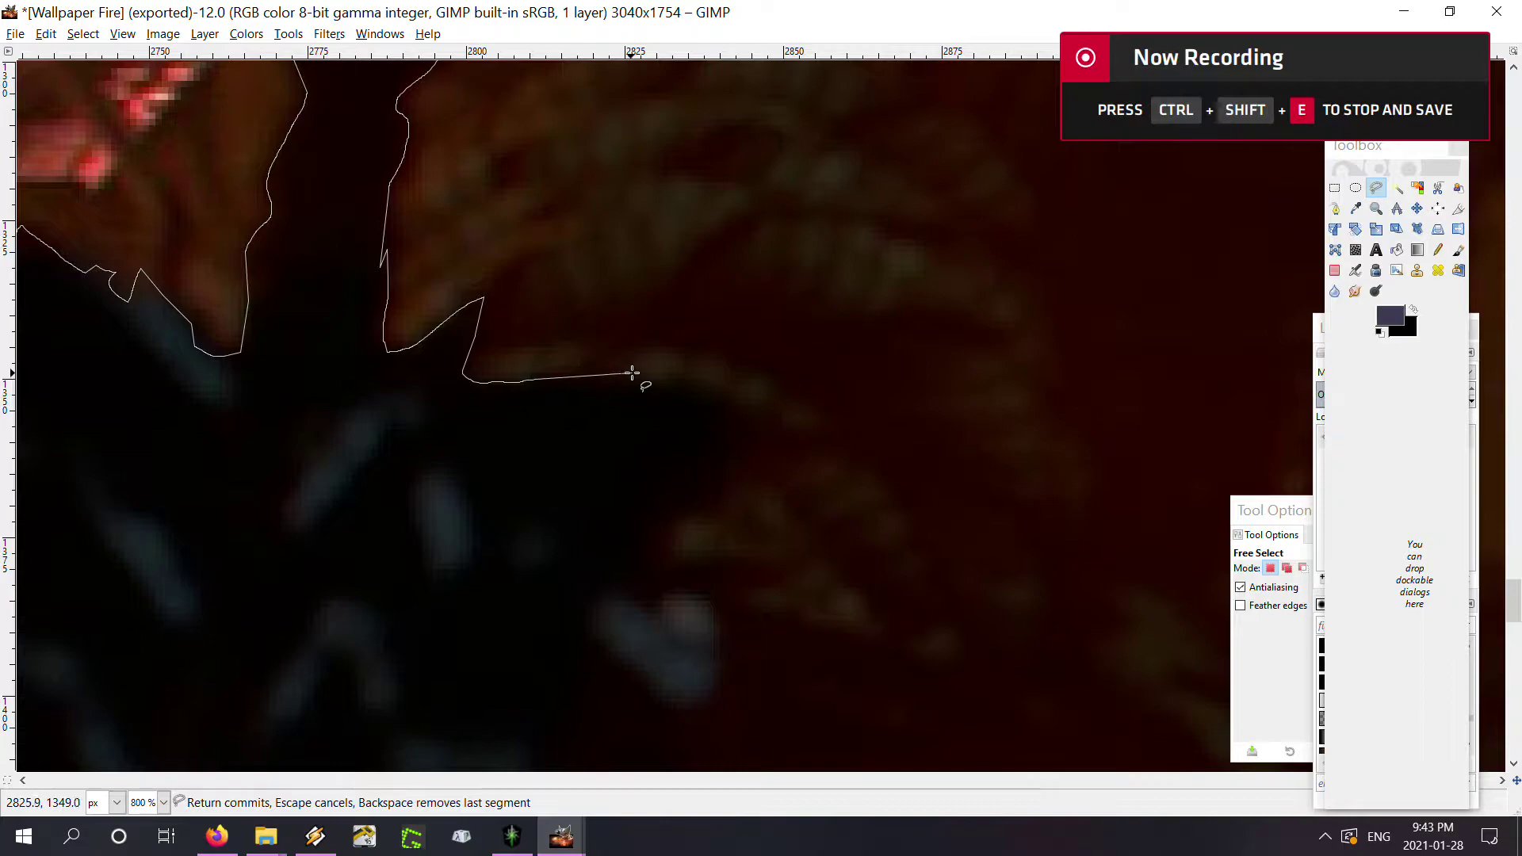
{"action": "scroll", "coordinate": [630, 377], "scroll_direction": "down", "scroll_amount": 2, "text": "ctrl"}
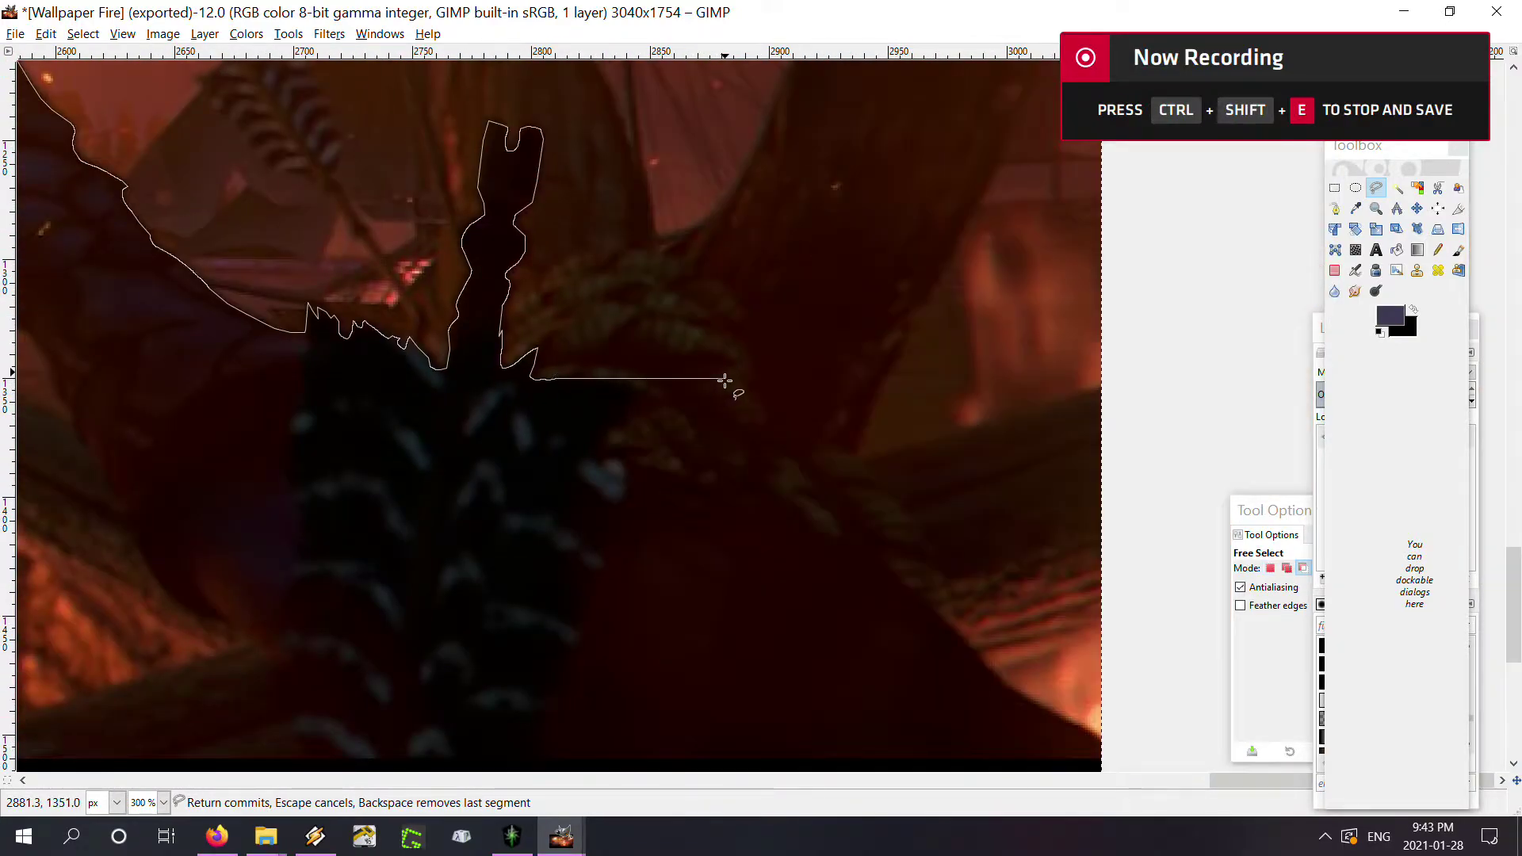
{"action": "scroll", "coordinate": [724, 380], "scroll_direction": "down", "scroll_amount": 3, "text": "ctrl"}
{"action": "scroll", "coordinate": [714, 379], "scroll_direction": "up", "scroll_amount": 3, "text": "ctrl"}
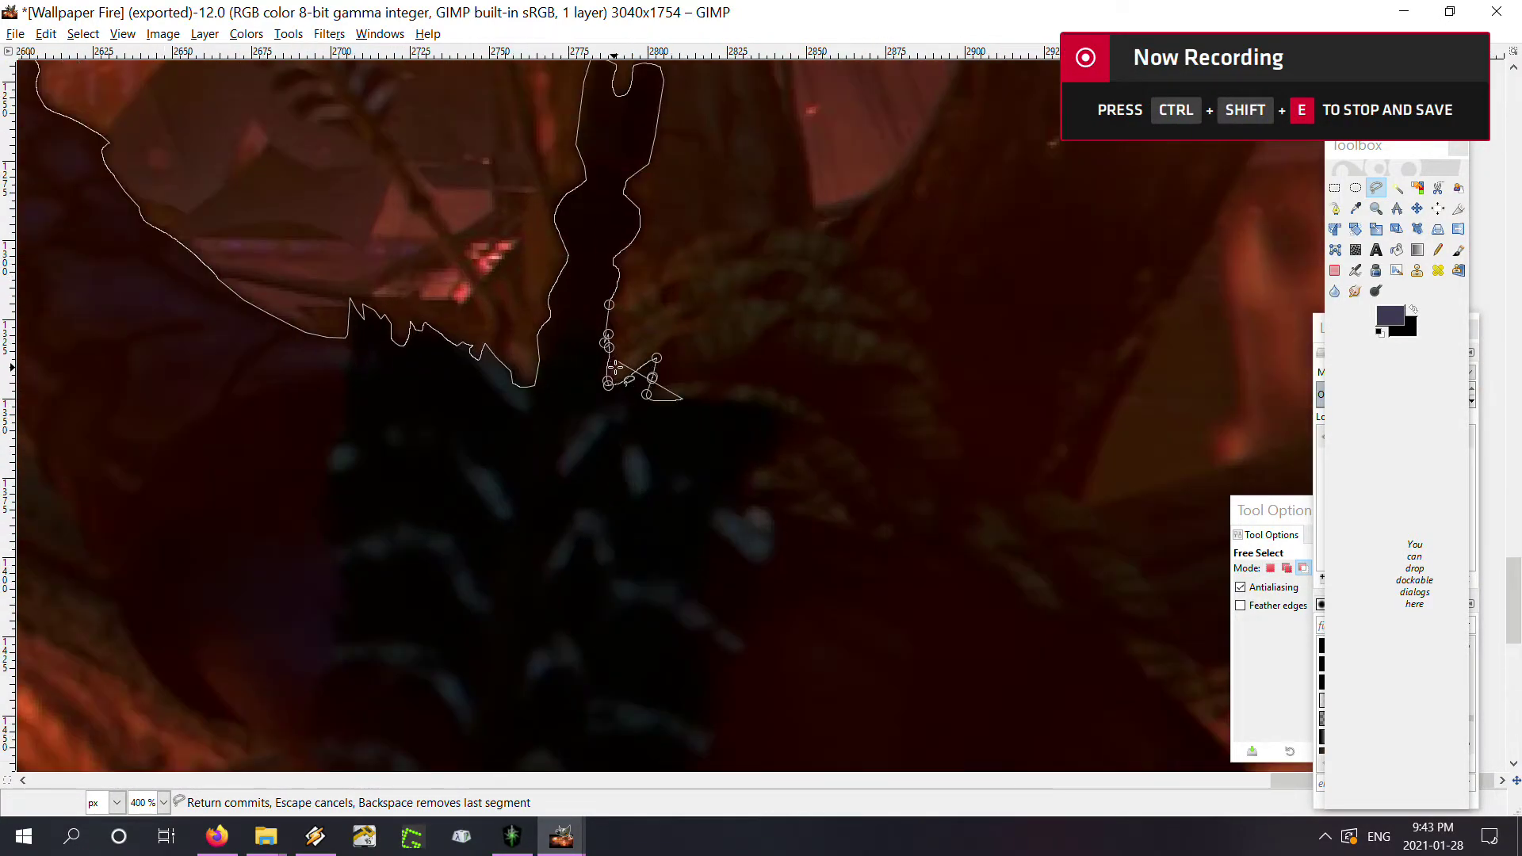
{"action": "scroll", "coordinate": [698, 373], "scroll_direction": "up", "scroll_amount": 2, "text": "ctrl"}
{"action": "left_click", "coordinate": [749, 432]}
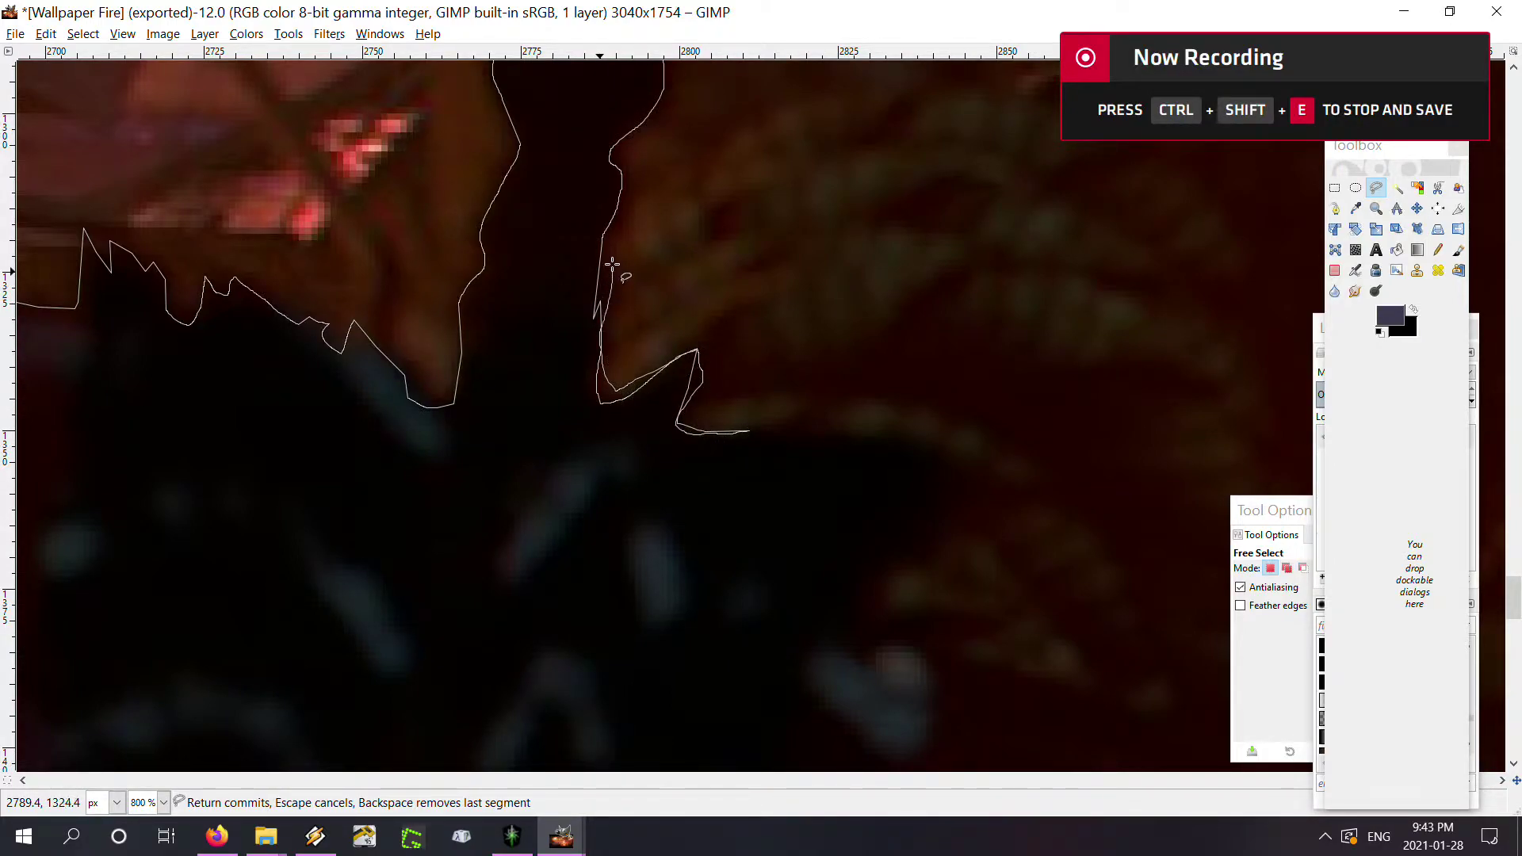
Trace the outline over the stalk's notched top and down its left side
{"action": "left_click_drag", "start_coordinate": [631, 195], "coordinate": [590, 526]}
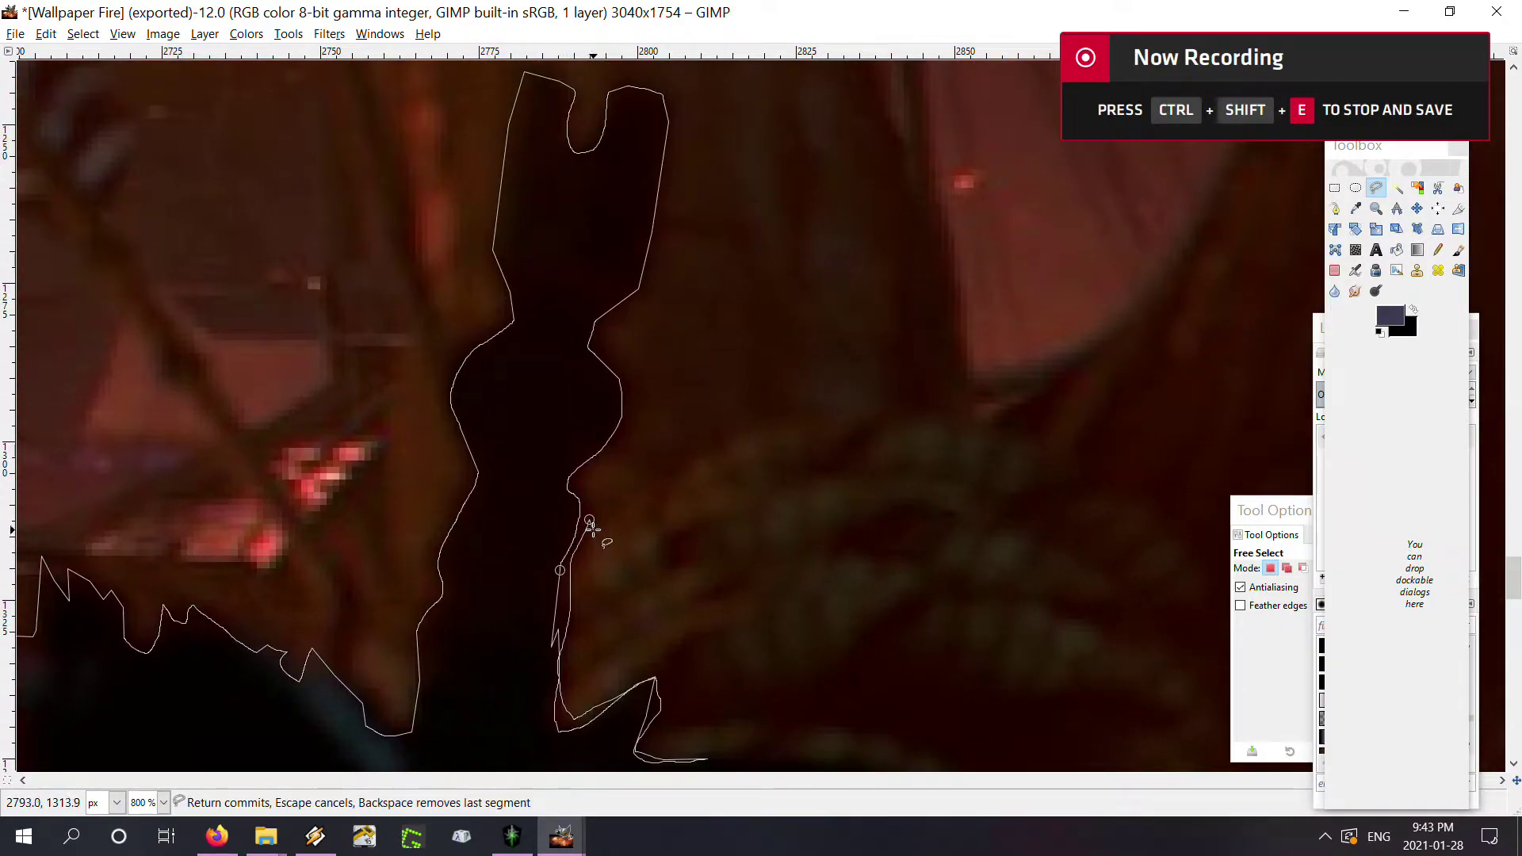
{"action": "scroll", "coordinate": [741, 414], "scroll_direction": "down", "scroll_amount": 1}
{"action": "scroll", "coordinate": [741, 420], "scroll_direction": "down", "scroll_amount": 1}
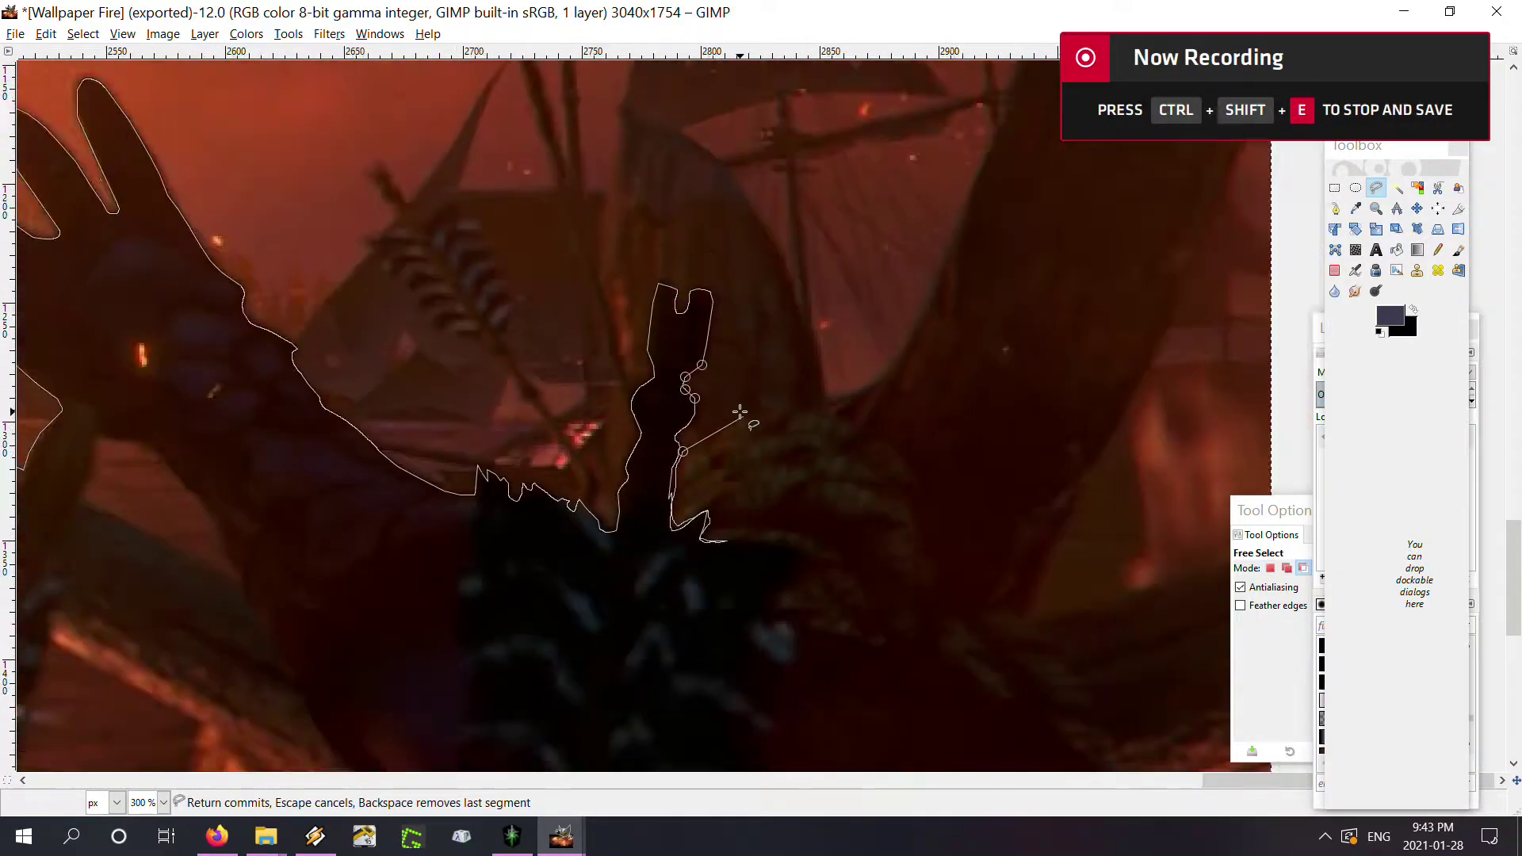
{"action": "scroll", "coordinate": [741, 424], "scroll_direction": "down", "scroll_amount": 1}
{"action": "scroll", "coordinate": [706, 398], "scroll_direction": "up", "scroll_amount": 3}
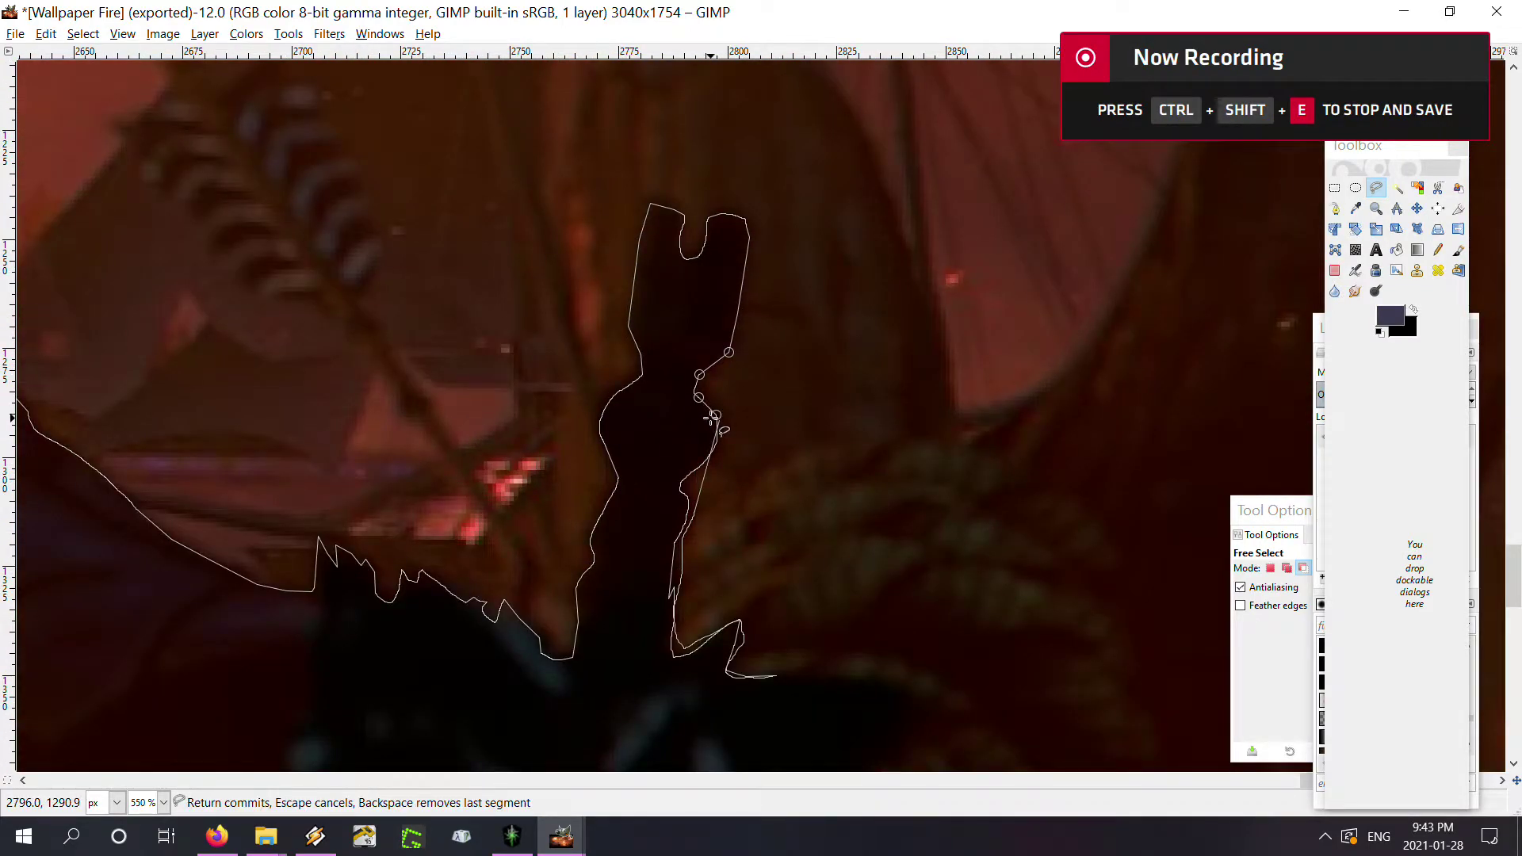
{"action": "left_click_drag", "start_coordinate": [714, 416], "coordinate": [1086, 605]}
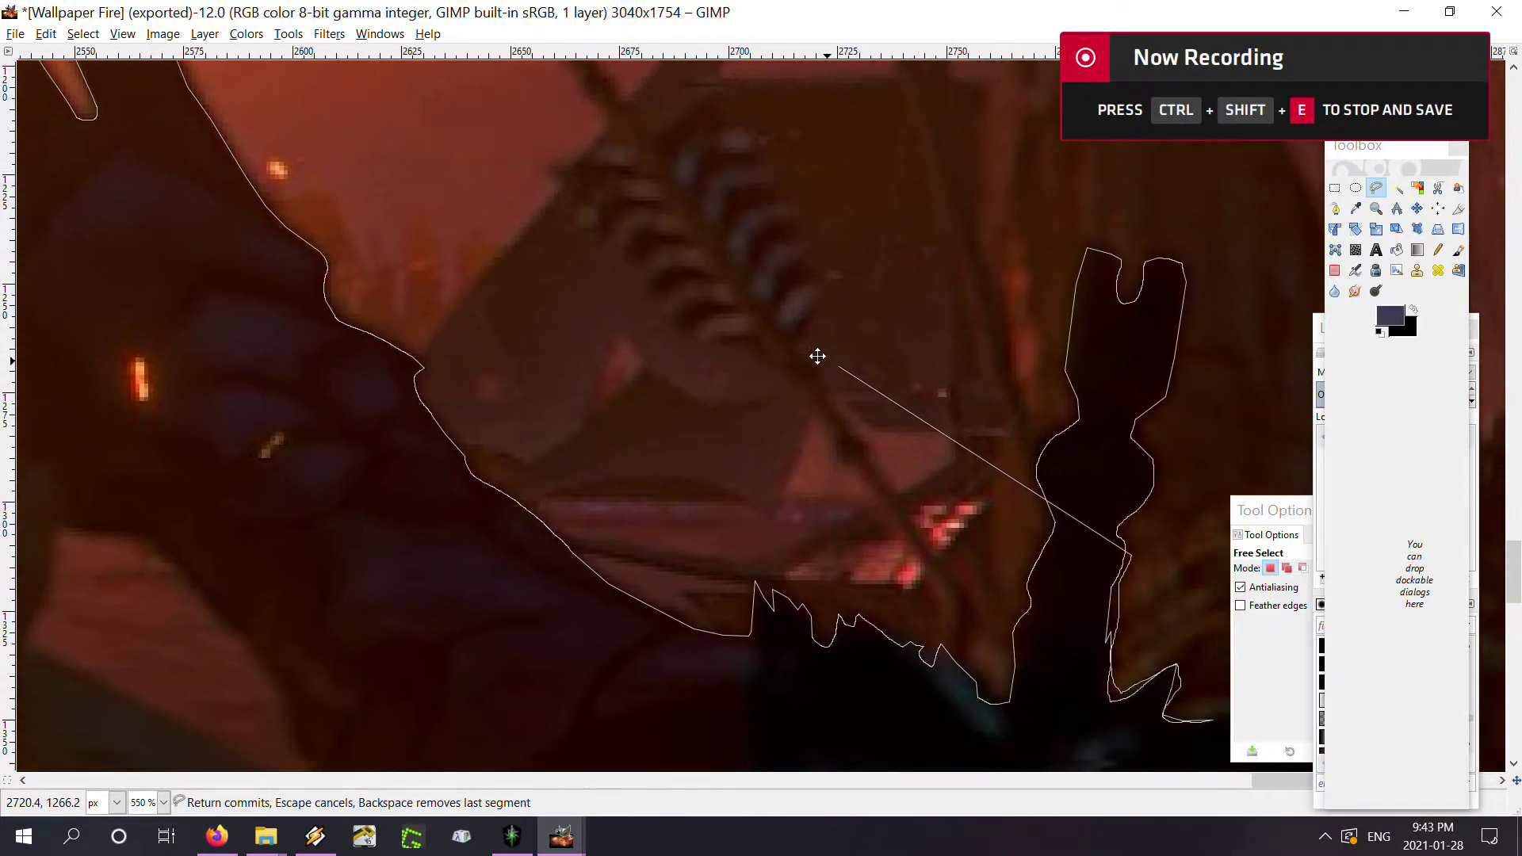
{"action": "left_click_drag", "start_coordinate": [885, 574], "coordinate": [411, 254]}
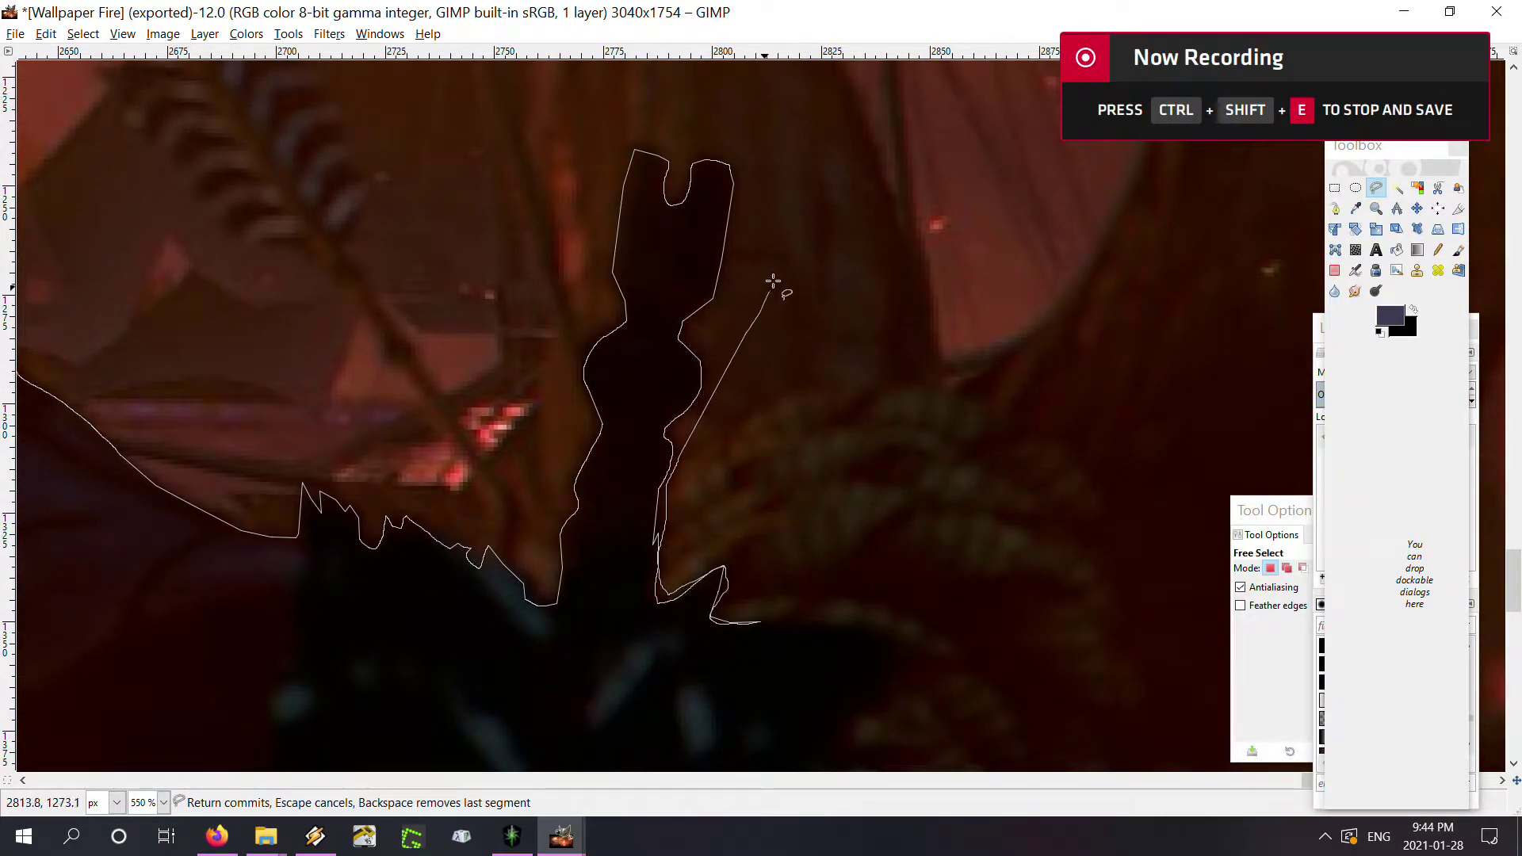
{"action": "left_click_drag", "start_coordinate": [781, 182], "coordinate": [555, 479]}
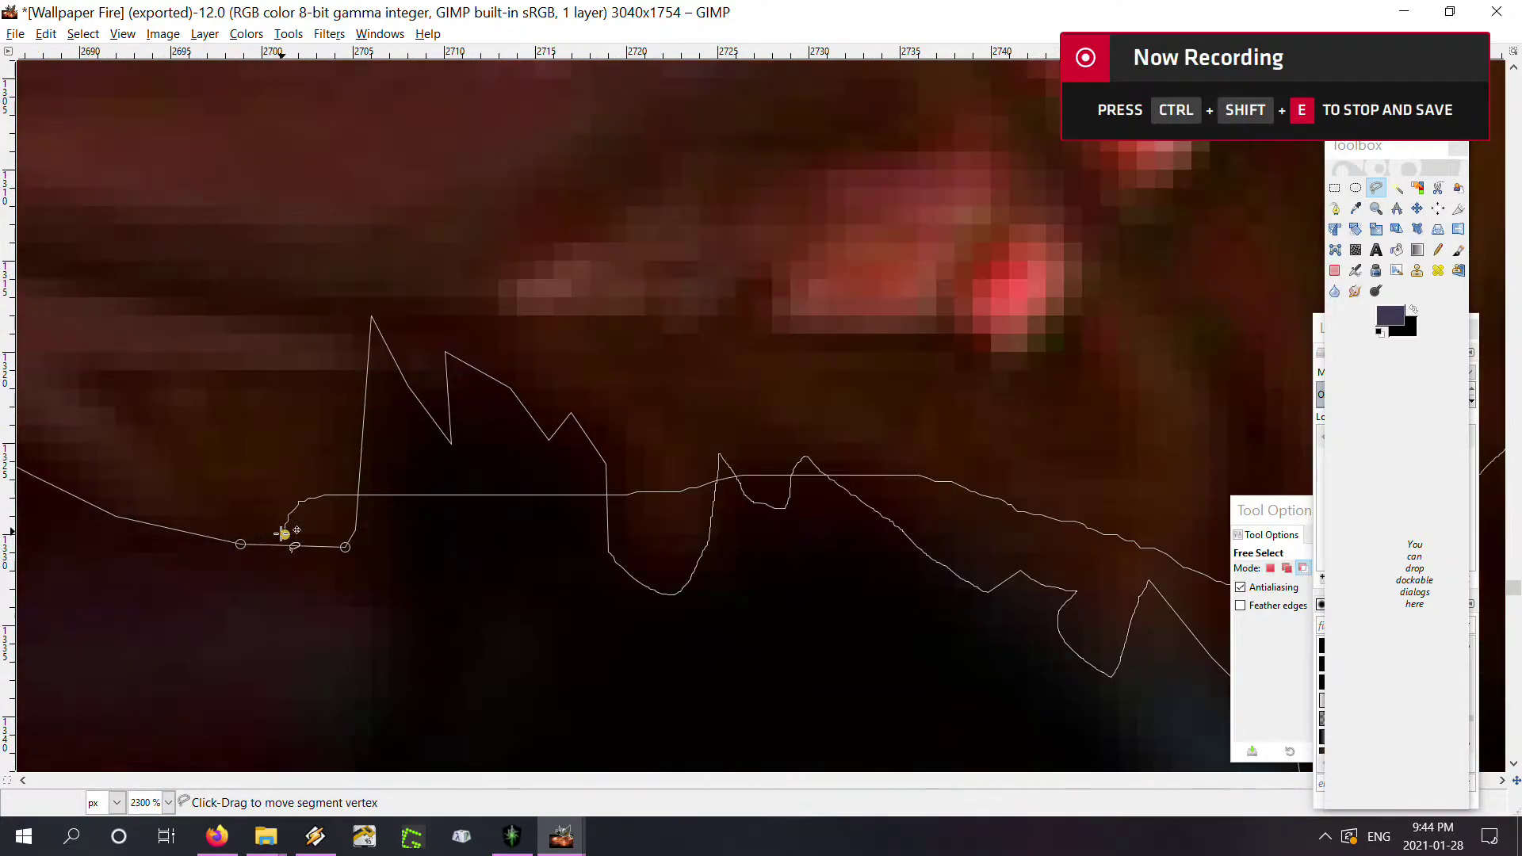
Place outline points along the jagged edge from its left end to the peak's tip
{"action": "scroll", "coordinate": [283, 533], "scroll_direction": "up", "scroll_amount": 4}
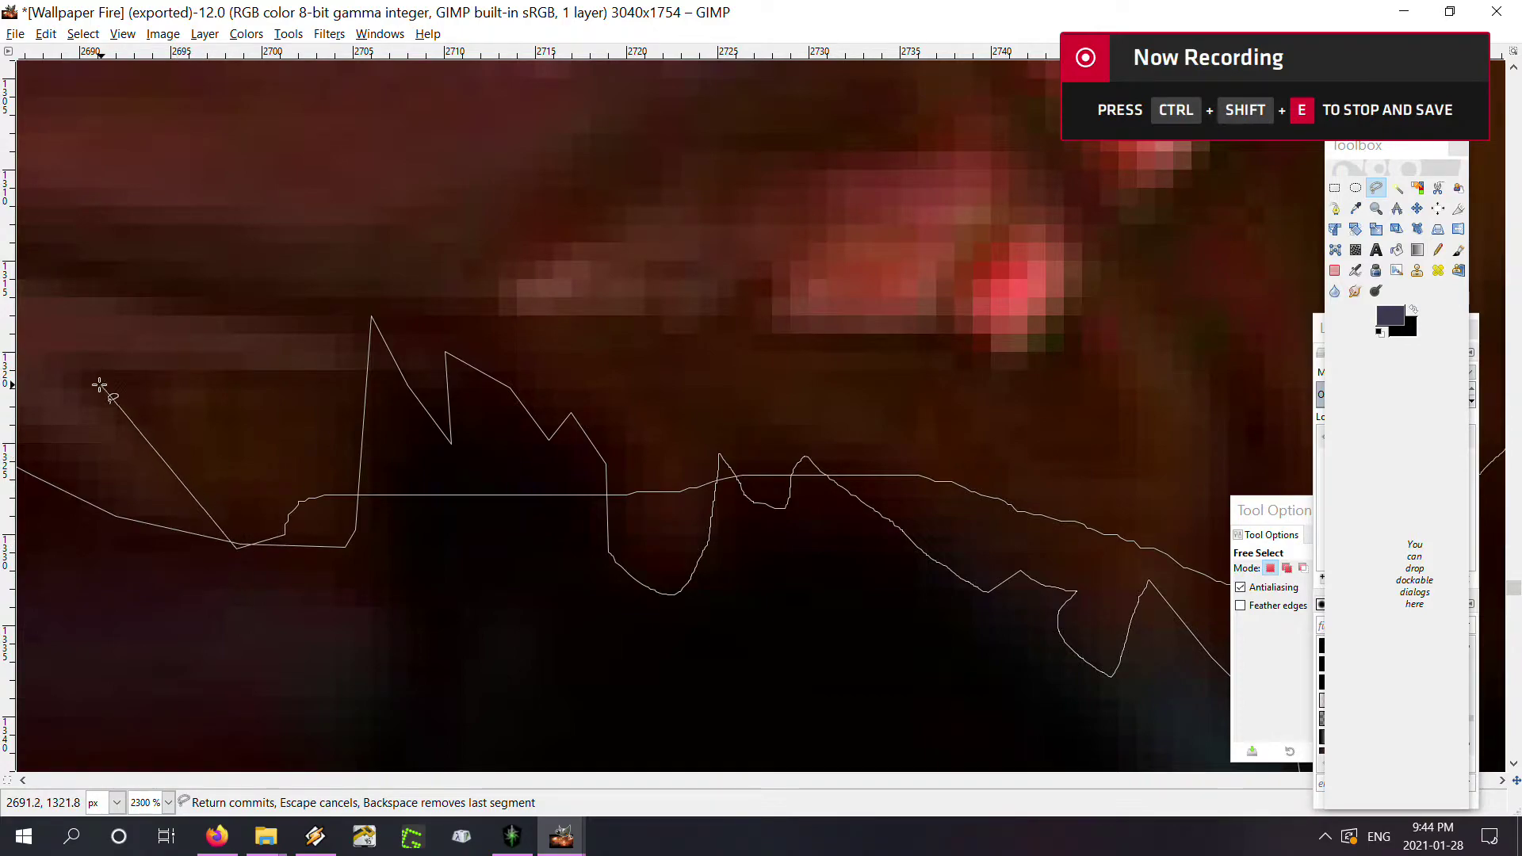
{"action": "left_click", "coordinate": [66, 364]}
{"action": "left_click", "coordinate": [351, 371]}
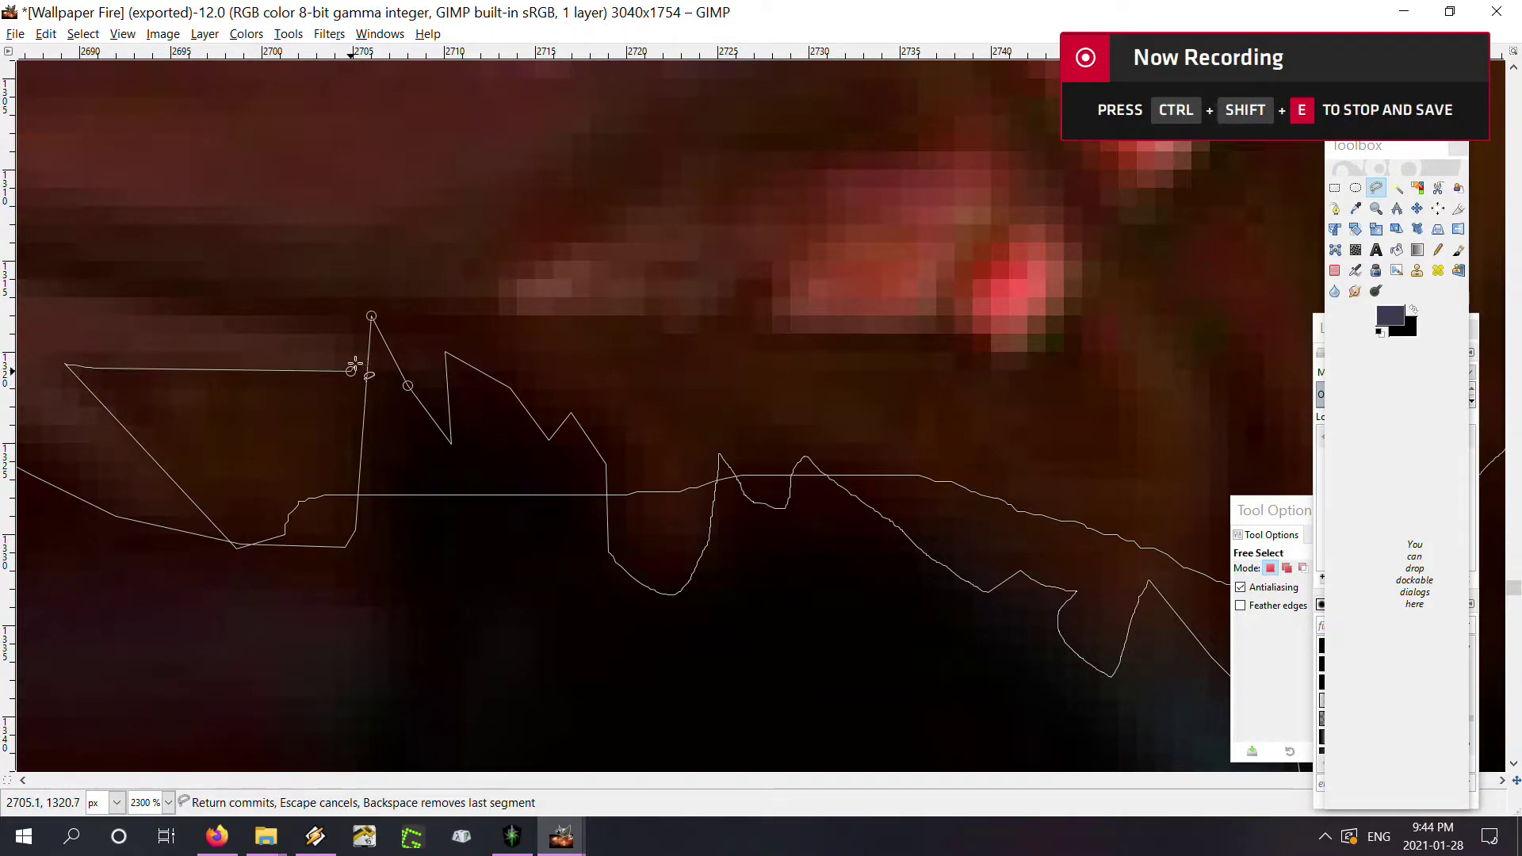
{"action": "left_click", "coordinate": [358, 339]}
Zoom in and fix an outline point beside the glowing red embers
{"action": "scroll", "coordinate": [898, 687], "scroll_direction": "down", "scroll_amount": 3}
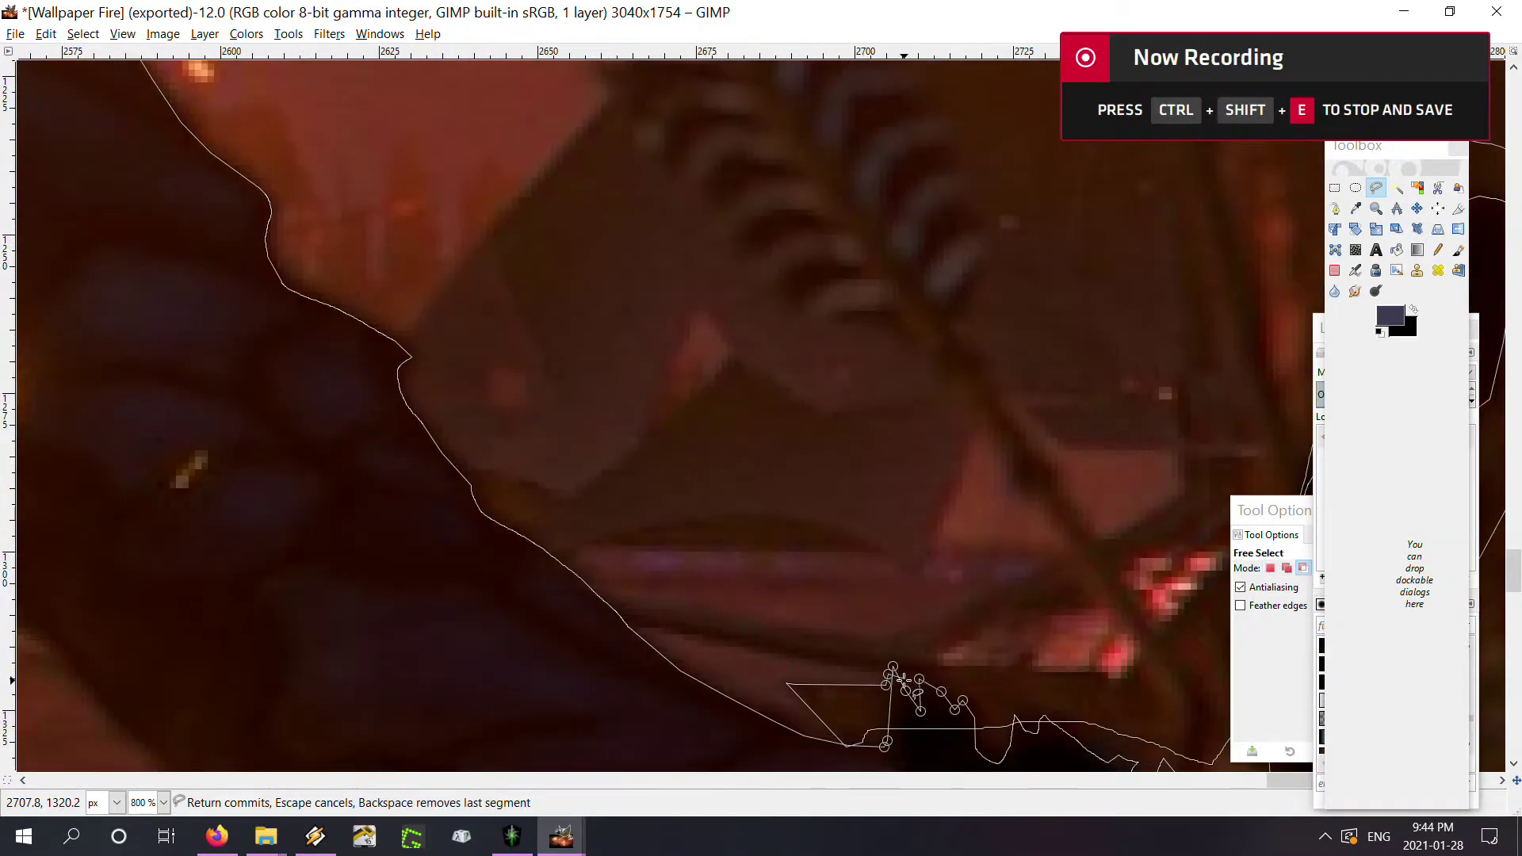
{"action": "scroll", "coordinate": [898, 686], "scroll_direction": "down", "scroll_amount": 2}
{"action": "scroll", "coordinate": [1027, 605], "scroll_direction": "down", "scroll_amount": 2}
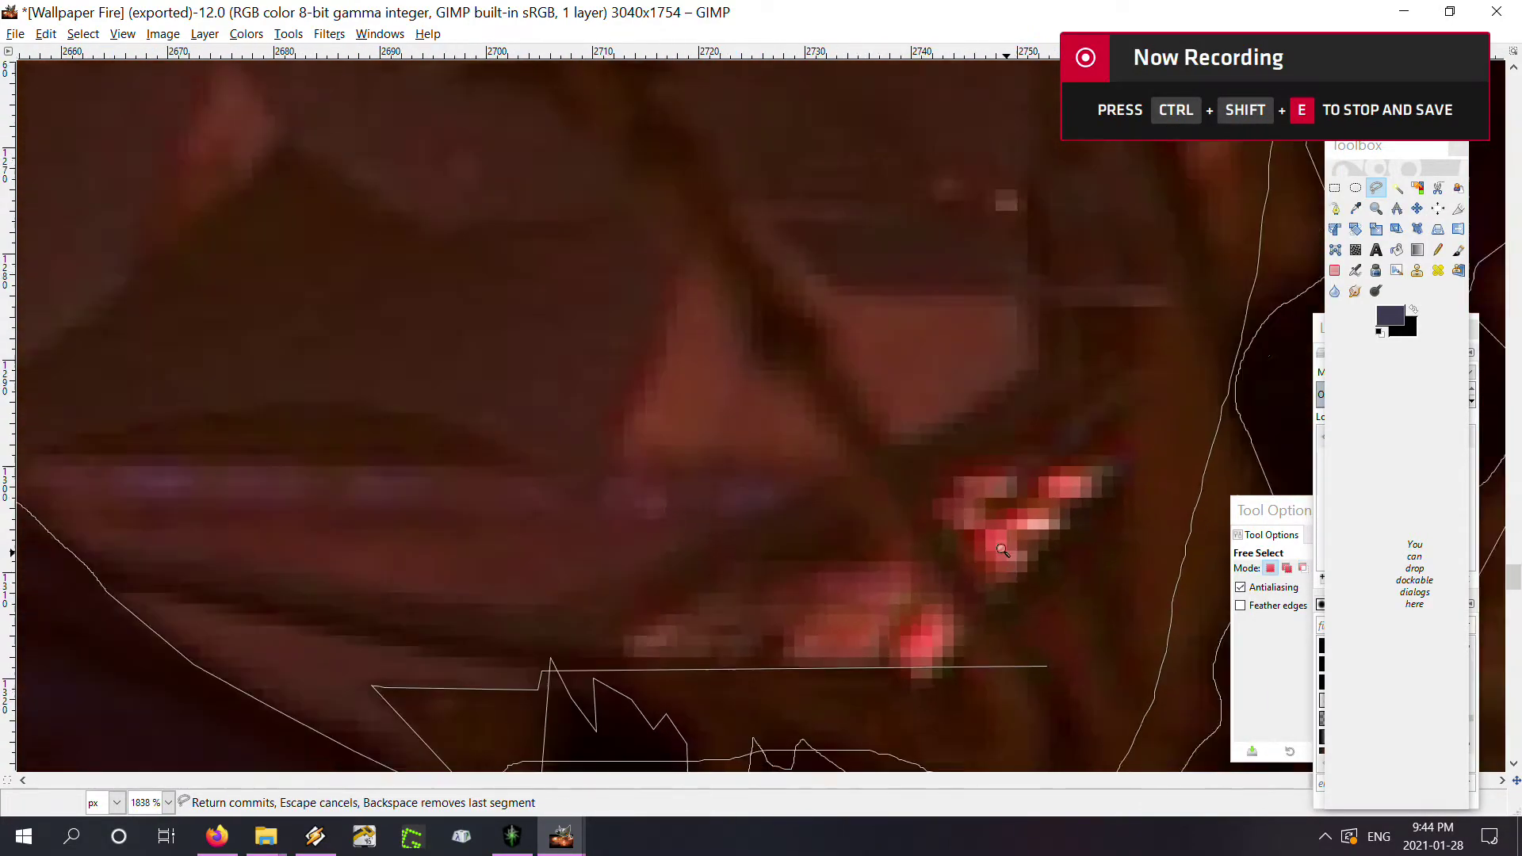
{"action": "scroll", "coordinate": [951, 515], "scroll_direction": "down", "scroll_amount": 1}
{"action": "scroll", "coordinate": [859, 408], "scroll_direction": "down", "scroll_amount": 1}
{"action": "scroll", "coordinate": [856, 476], "scroll_direction": "up", "scroll_amount": 1}
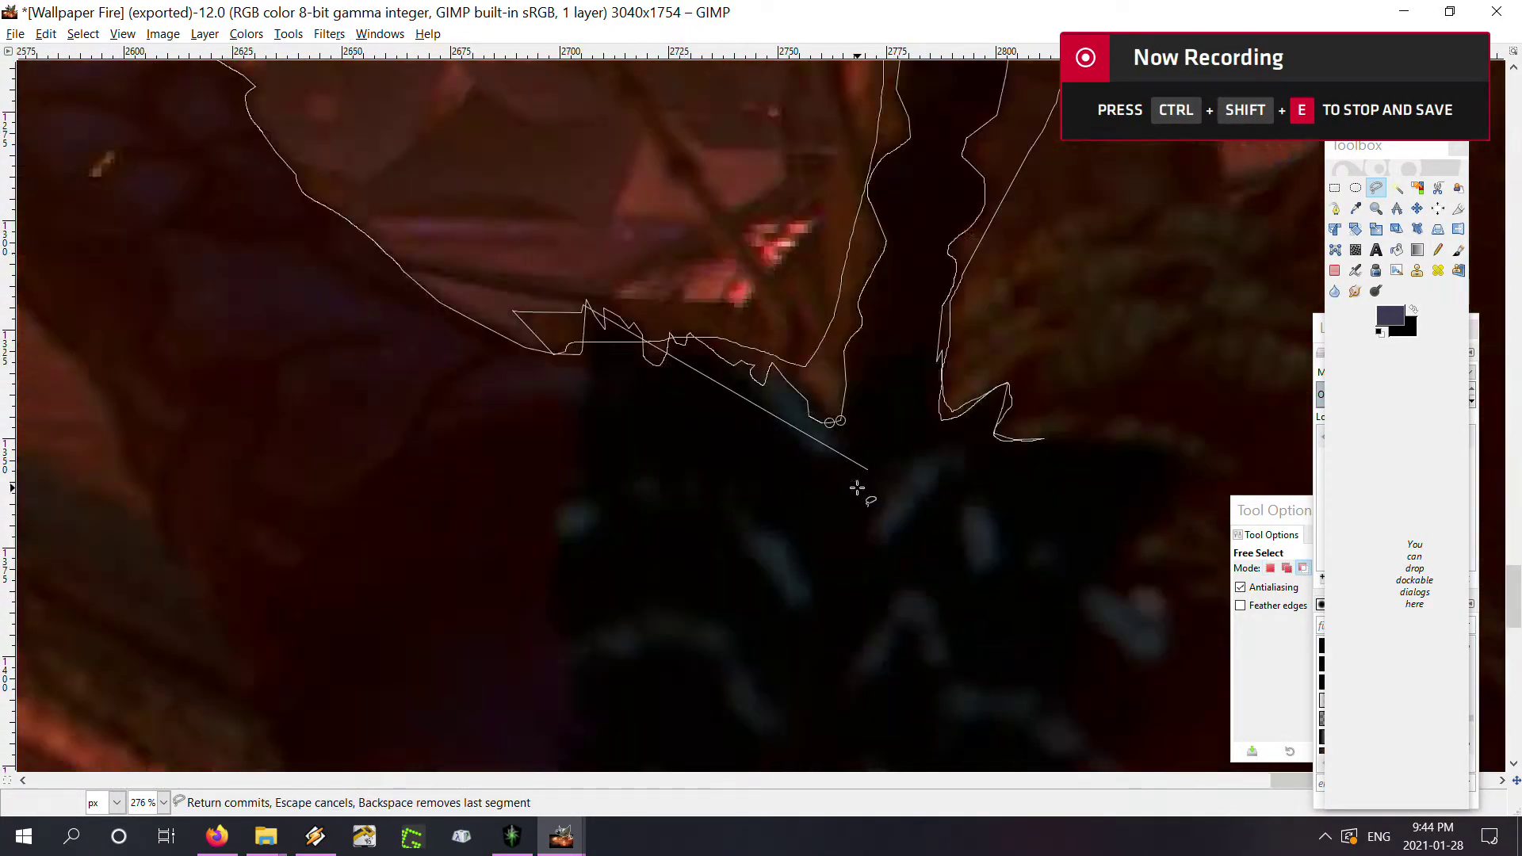
{"action": "scroll", "coordinate": [731, 254], "scroll_direction": "up", "scroll_amount": 1}
{"action": "scroll", "coordinate": [639, 255], "scroll_direction": "up", "scroll_amount": 1}
{"action": "scroll", "coordinate": [1112, 554], "scroll_direction": "up", "scroll_amount": 2}
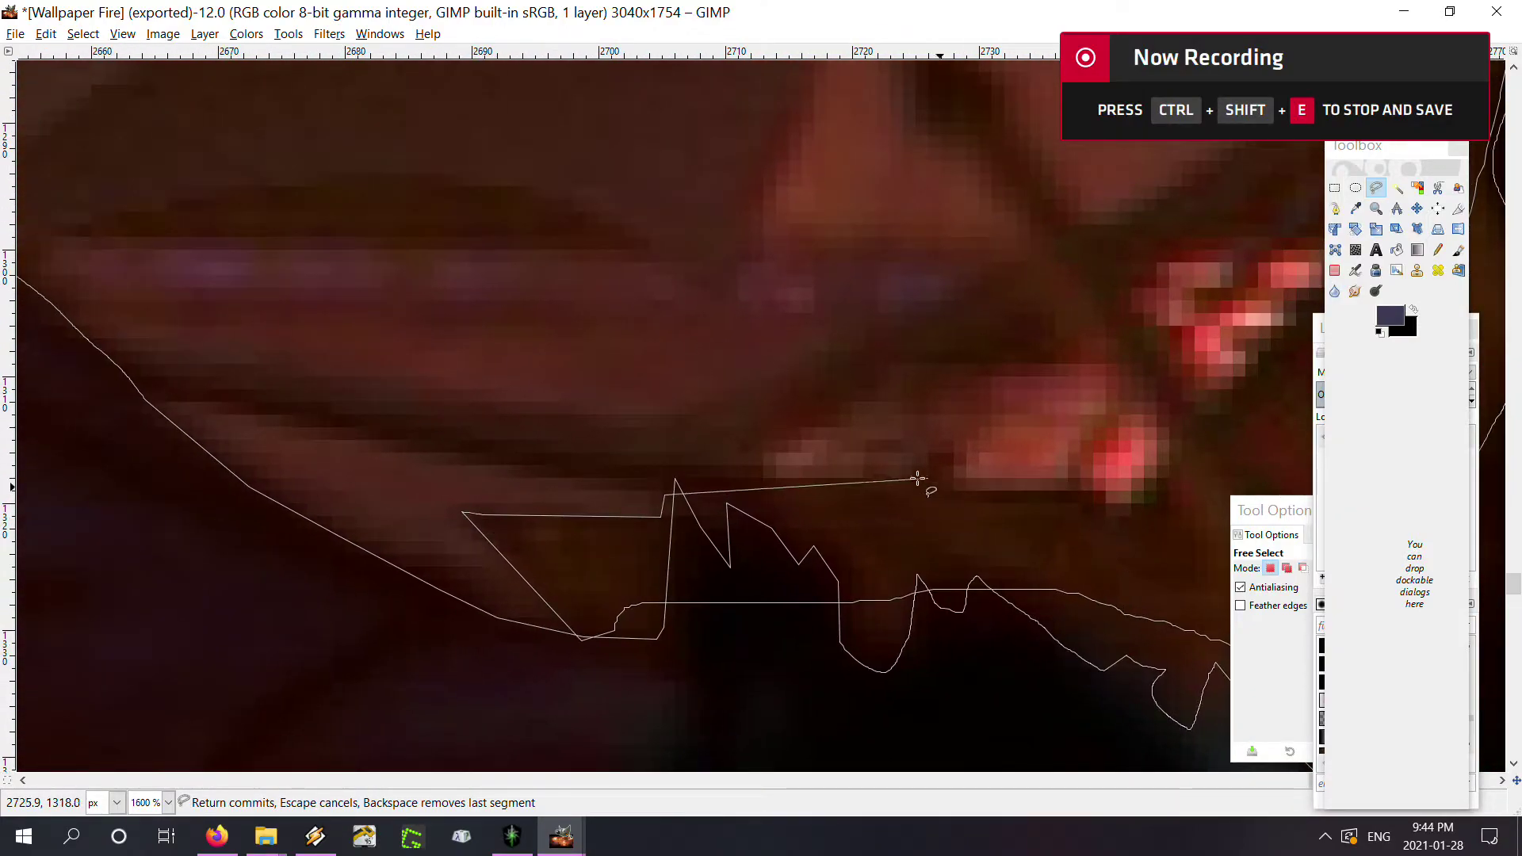
{"action": "left_click", "coordinate": [741, 480]}
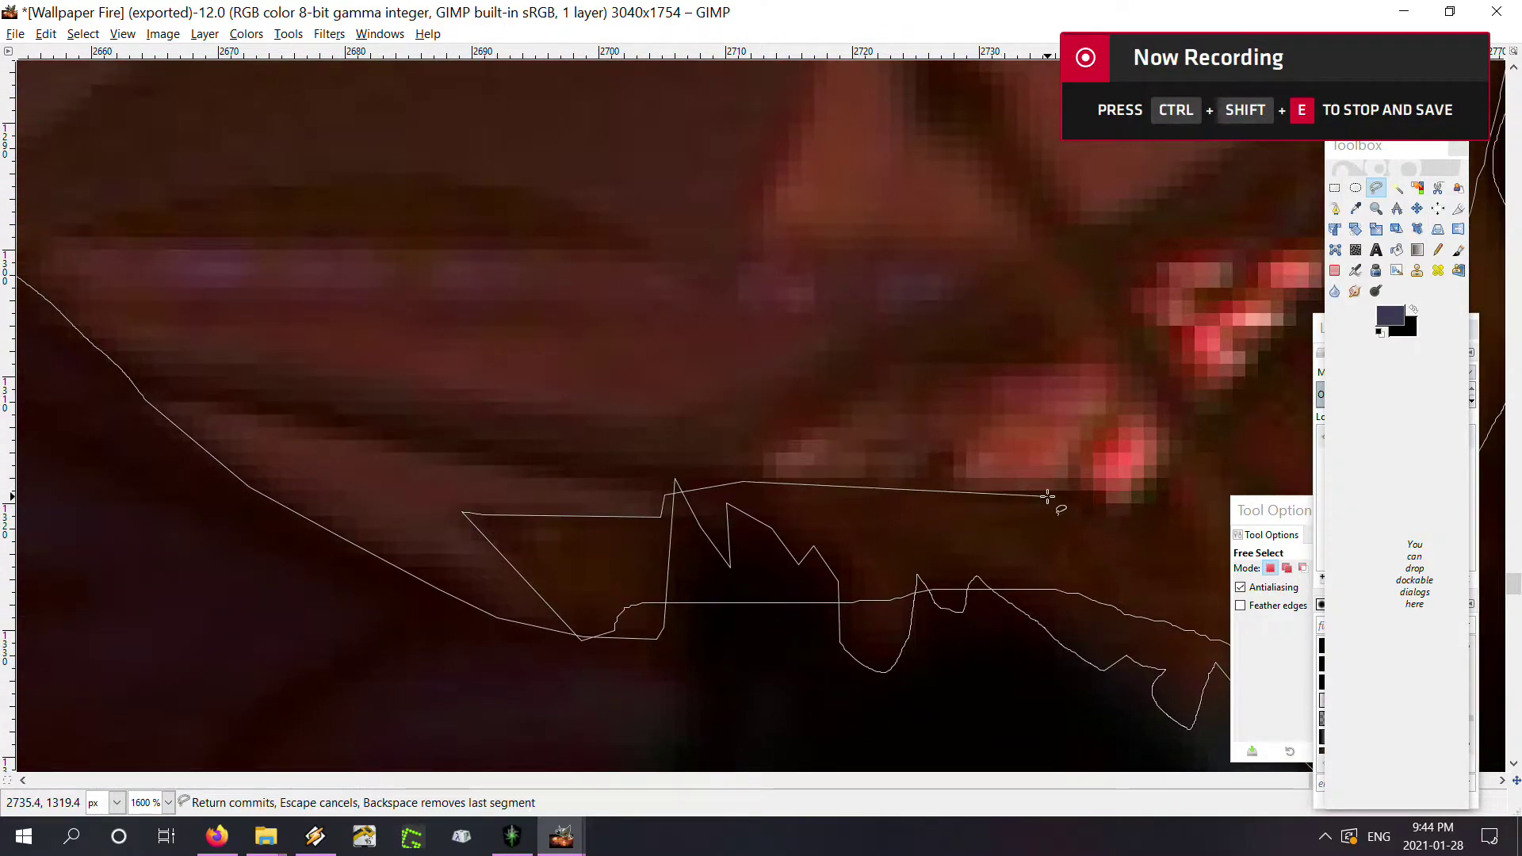
Add a vertex below the bright ember and follow the diagonal edge onward
{"action": "left_click_drag", "start_coordinate": [1123, 493], "coordinate": [736, 513]}
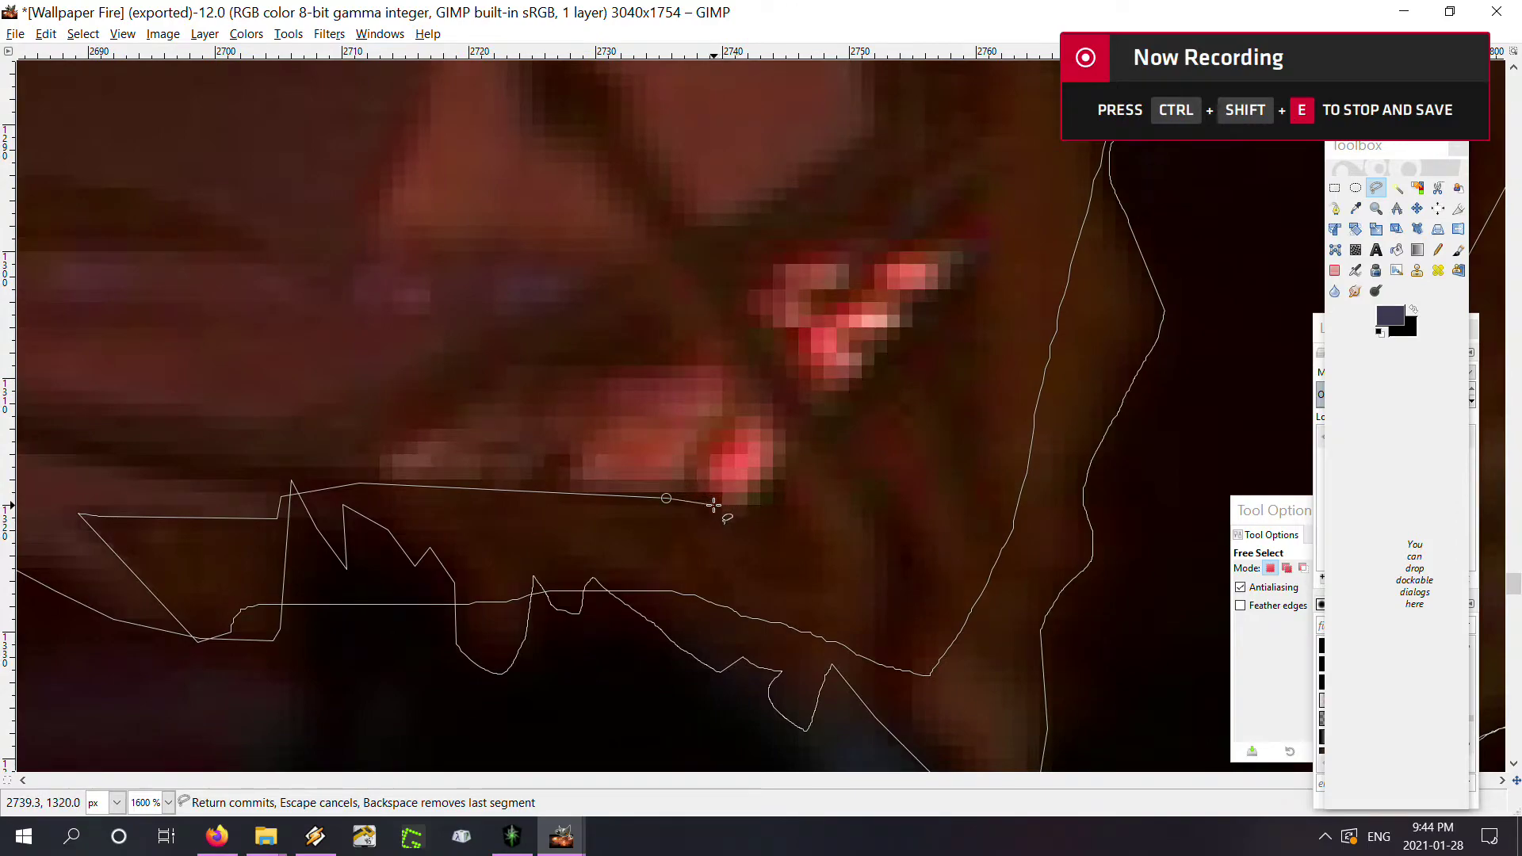
{"action": "left_click", "coordinate": [777, 453]}
{"action": "mouse_move", "coordinate": [587, 226]}
{"action": "left_mouse_down"}
{"action": "mouse_move", "coordinate": [608, 442]}
{"action": "mouse_move", "coordinate": [595, 425]}
{"action": "left_mouse_up"}
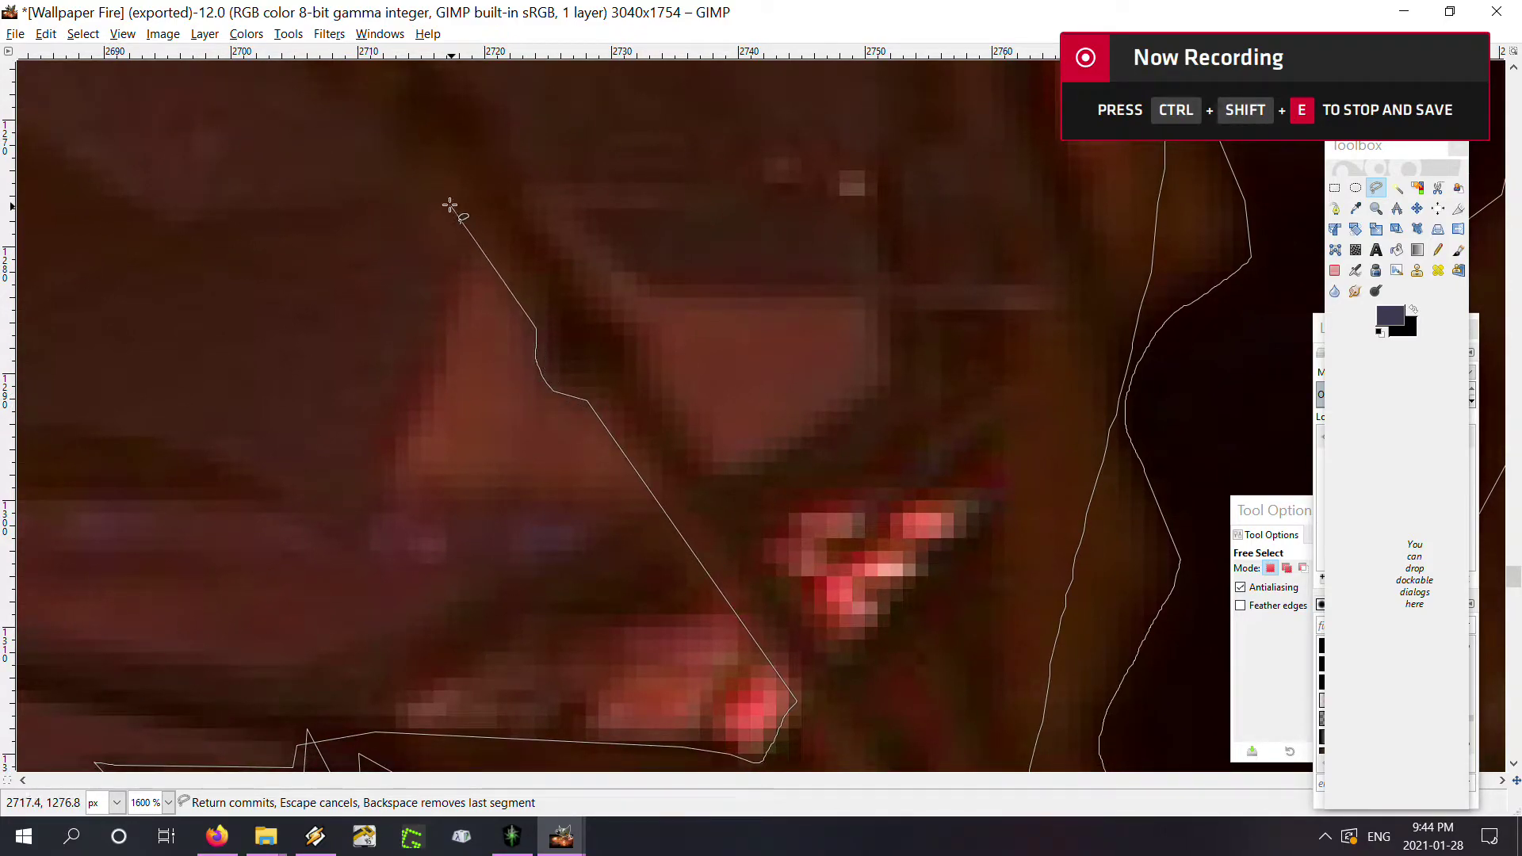
Outline the curved diagonal edge up to where it bends, mixing clicks and freehand tracing
{"action": "left_click", "coordinate": [426, 186]}
{"action": "mouse_move", "coordinate": [458, 224]}
{"action": "left_mouse_down"}
{"action": "mouse_move", "coordinate": [663, 503]}
{"action": "mouse_move", "coordinate": [657, 472]}
{"action": "left_mouse_up"}
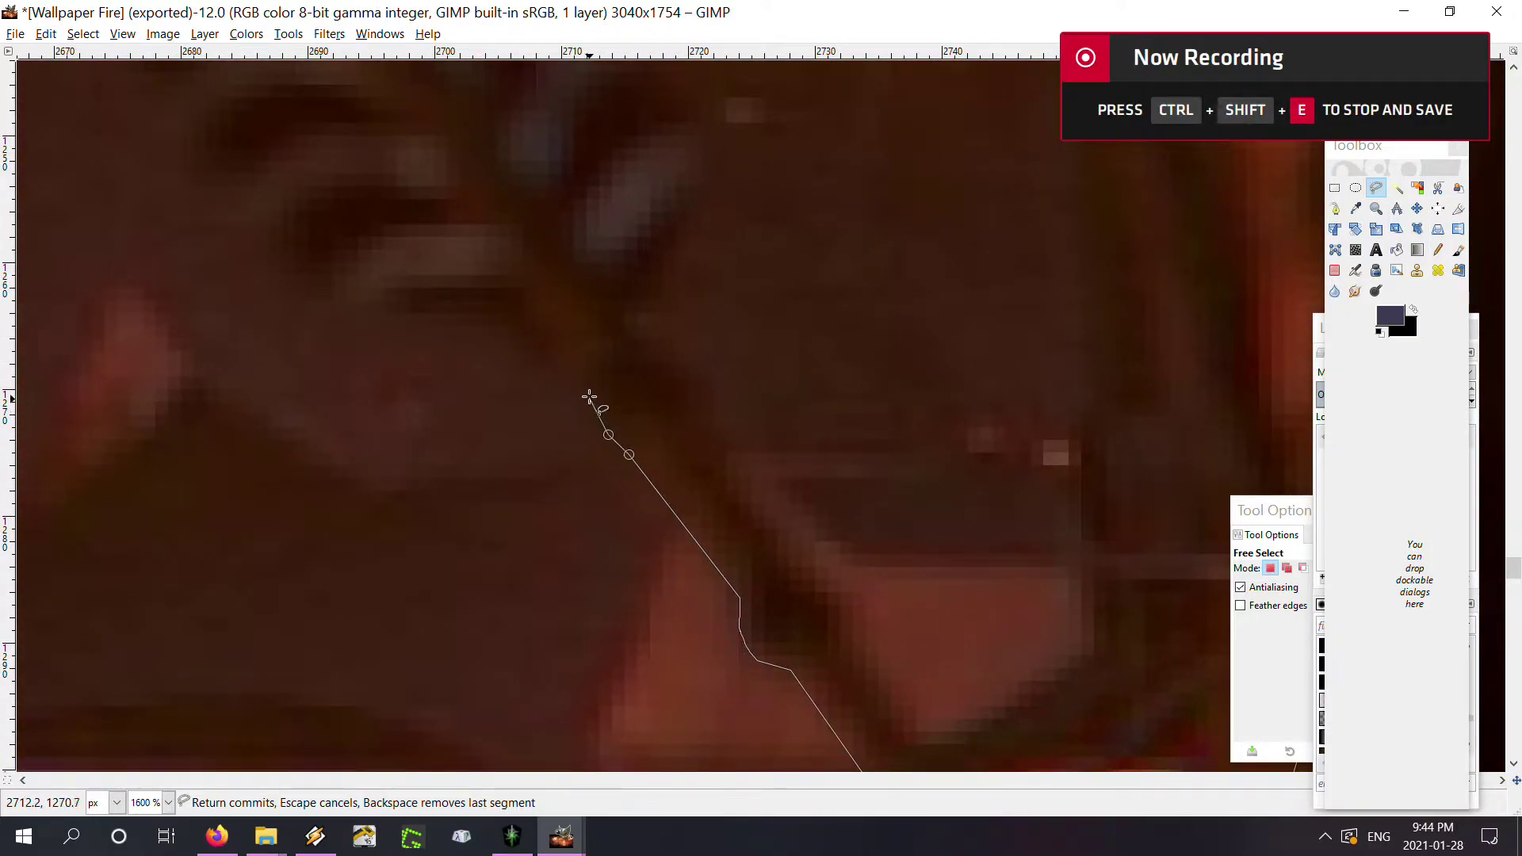
{"action": "left_click_drag", "start_coordinate": [589, 396], "coordinate": [557, 349]}
{"action": "left_click", "coordinate": [317, 291]}
{"action": "left_click_drag", "start_coordinate": [316, 288], "coordinate": [740, 645]}
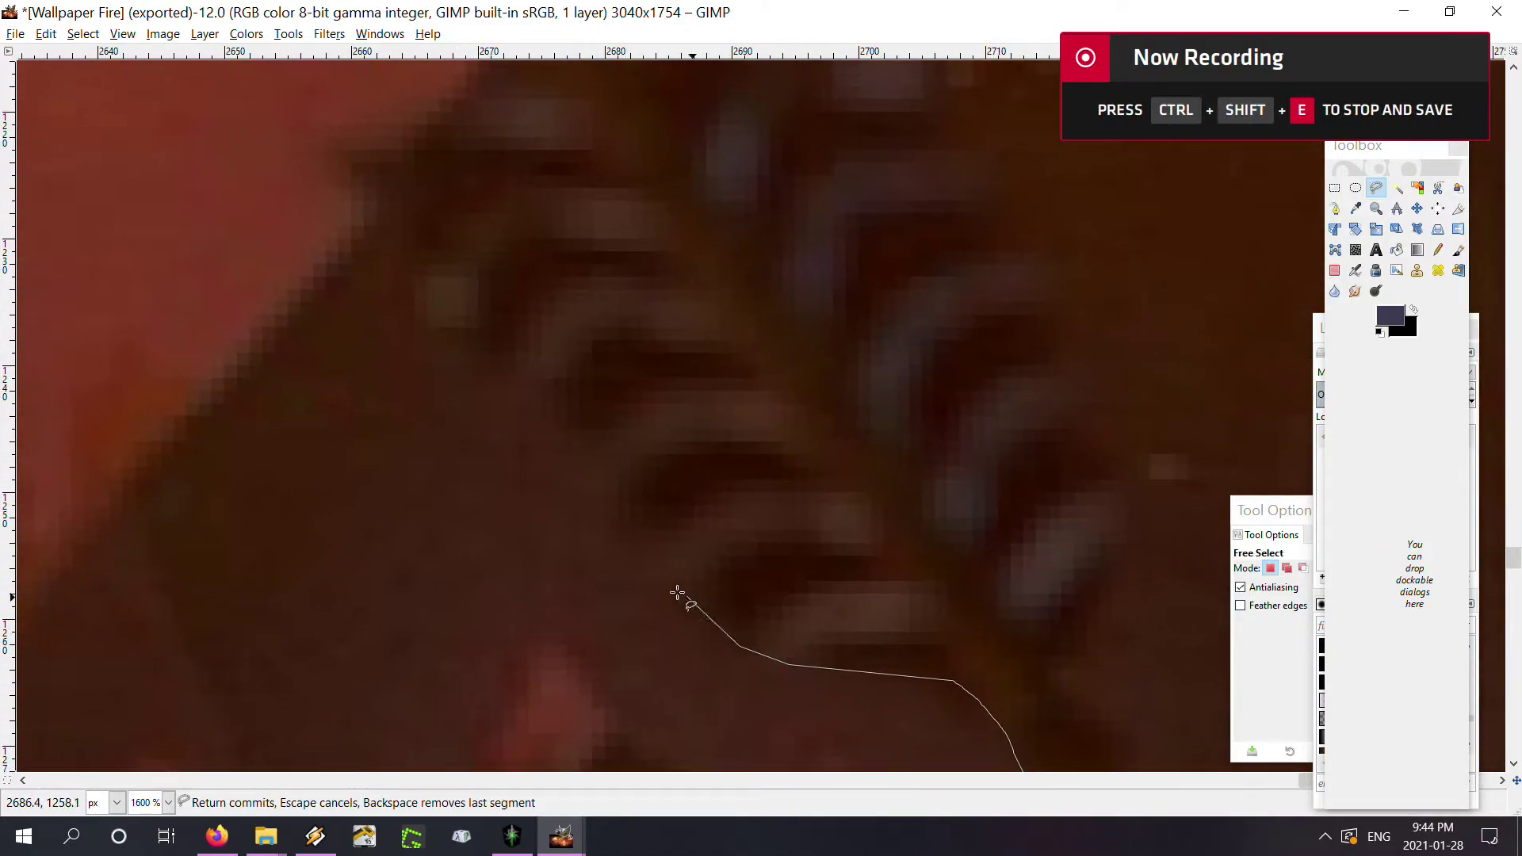
{"action": "left_click", "coordinate": [669, 578]}
Anchor points around the stalk's pointed tip and trace its dark edge freehand
{"action": "left_click", "coordinate": [332, 148]}
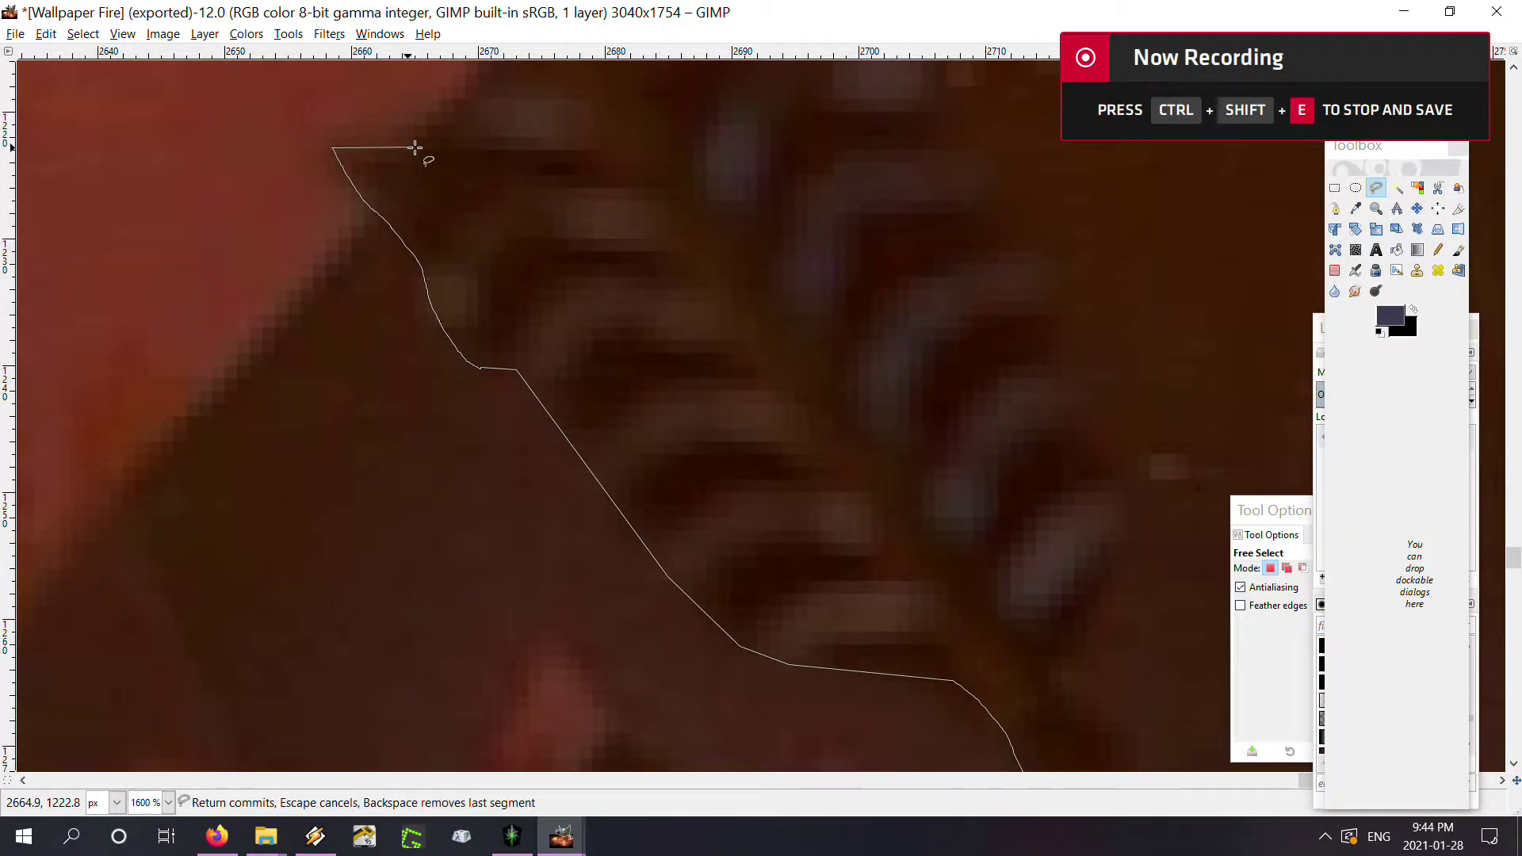
{"action": "left_click", "coordinate": [420, 148]}
{"action": "left_click_drag", "start_coordinate": [581, 204], "coordinate": [728, 574]}
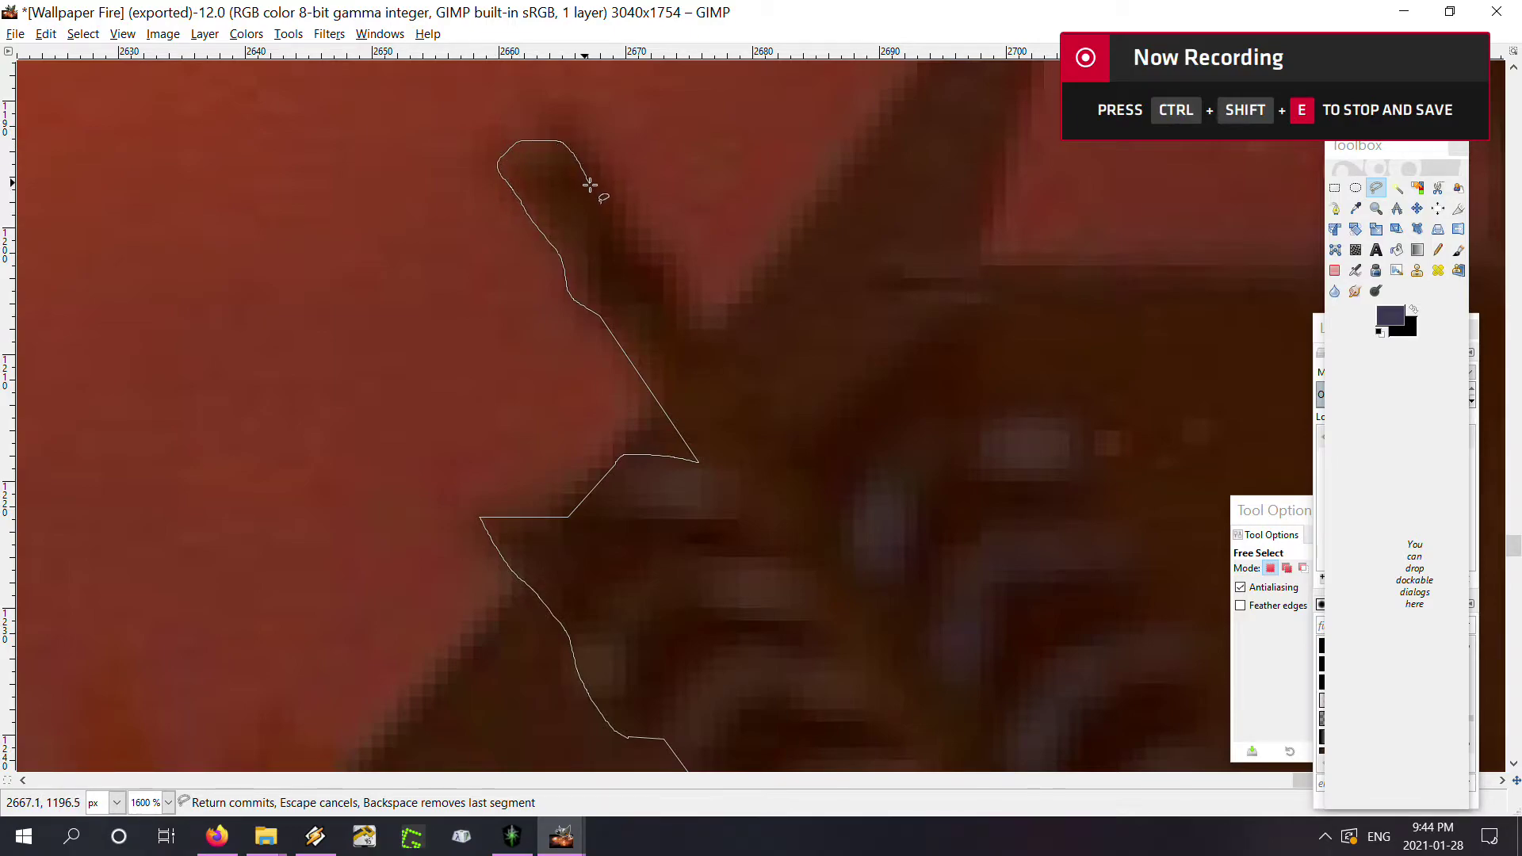
{"action": "left_click_drag", "start_coordinate": [589, 184], "coordinate": [638, 252]}
{"action": "left_click_drag", "start_coordinate": [692, 339], "coordinate": [701, 344]}
Zoom in closely and fix the outline segment along the stalk's side
{"action": "scroll", "coordinate": [799, 491], "scroll_direction": "down", "scroll_amount": 2}
{"action": "scroll", "coordinate": [629, 317], "scroll_direction": "down", "scroll_amount": 1}
{"action": "scroll", "coordinate": [476, 370], "scroll_direction": "down", "scroll_amount": 1}
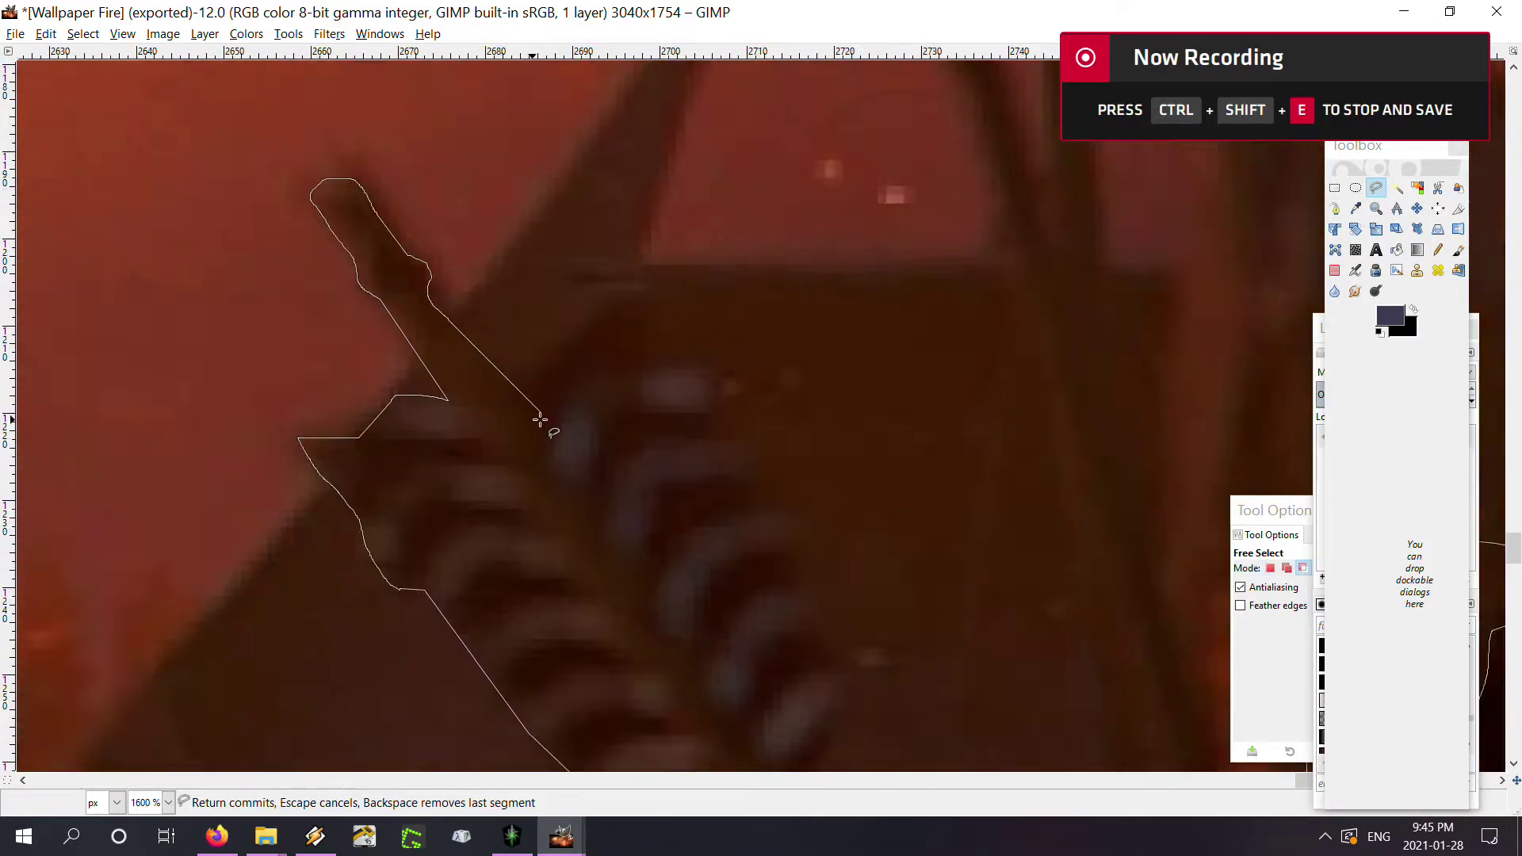
{"action": "scroll", "coordinate": [544, 424], "scroll_direction": "down", "scroll_amount": 1}
{"action": "scroll", "coordinate": [563, 396], "scroll_direction": "up", "scroll_amount": 2}
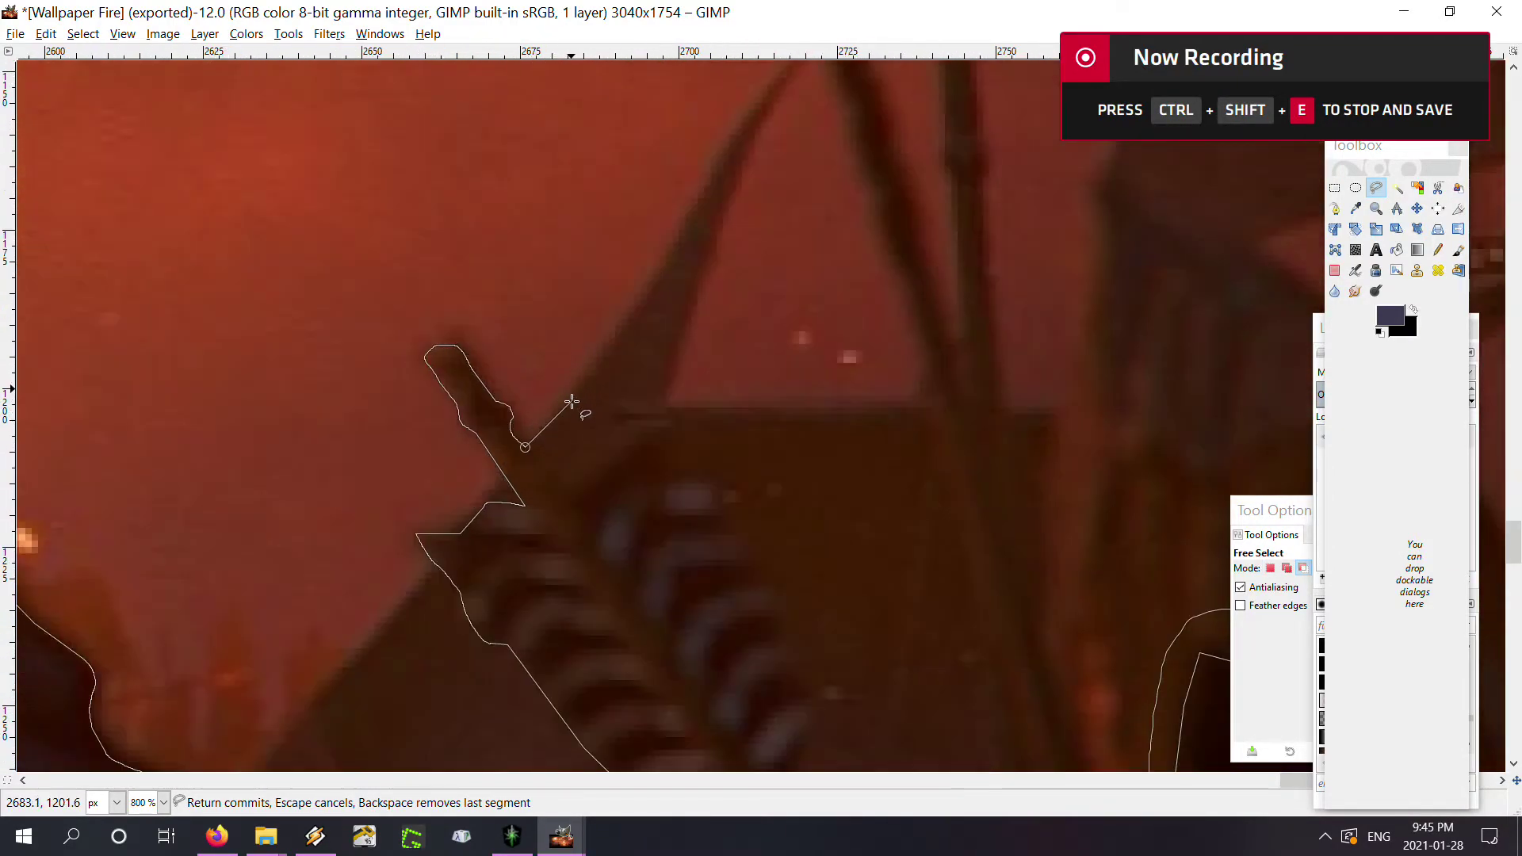
{"action": "scroll", "coordinate": [566, 428], "scroll_direction": "up", "scroll_amount": 1}
{"action": "scroll", "coordinate": [560, 533], "scroll_direction": "up", "scroll_amount": 1}
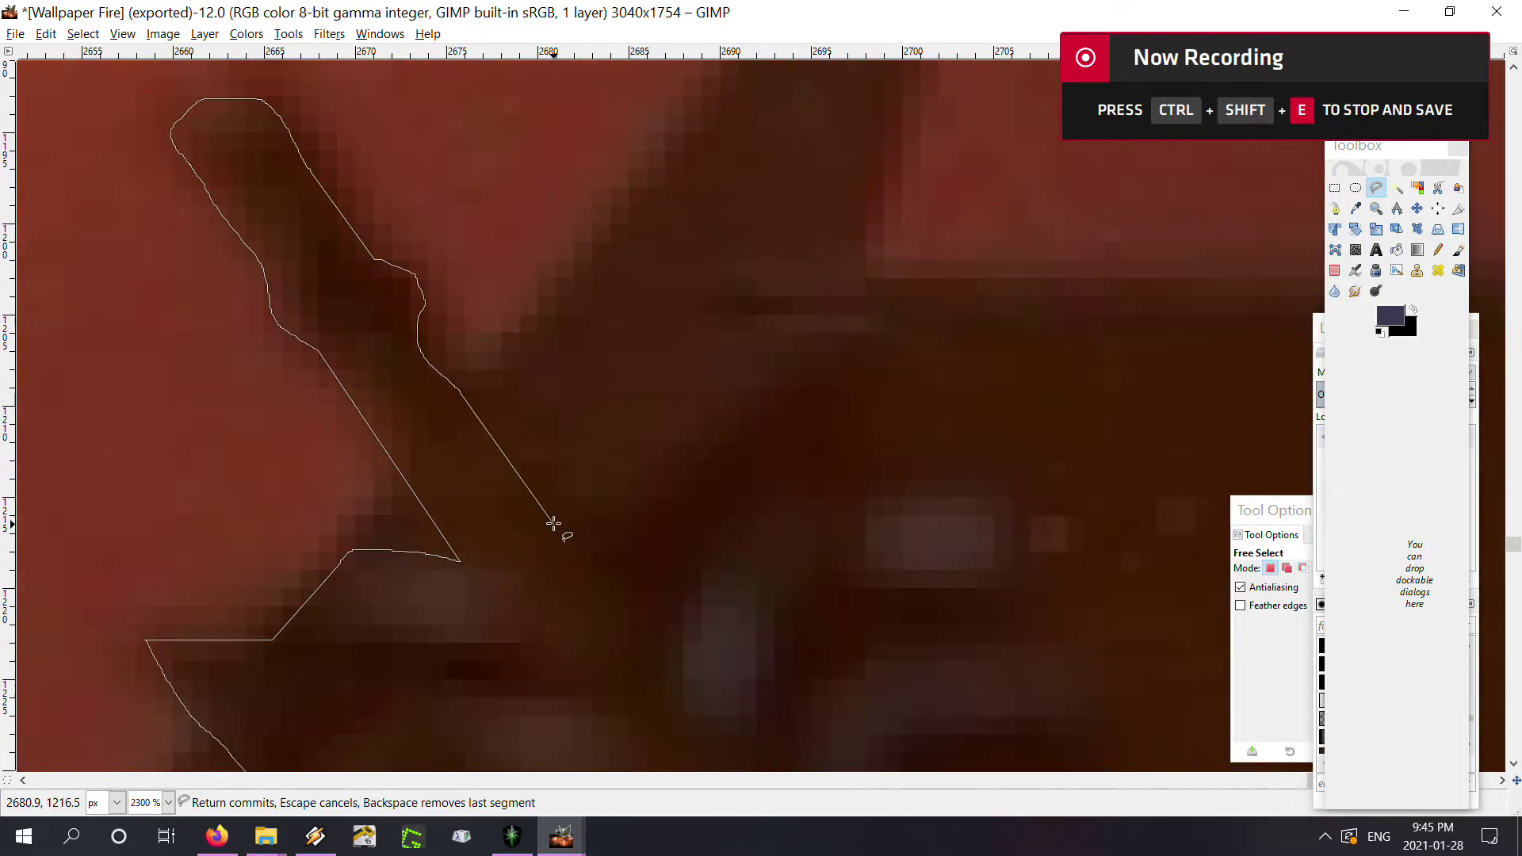
{"action": "scroll", "coordinate": [560, 507], "scroll_direction": "up", "scroll_amount": 1}
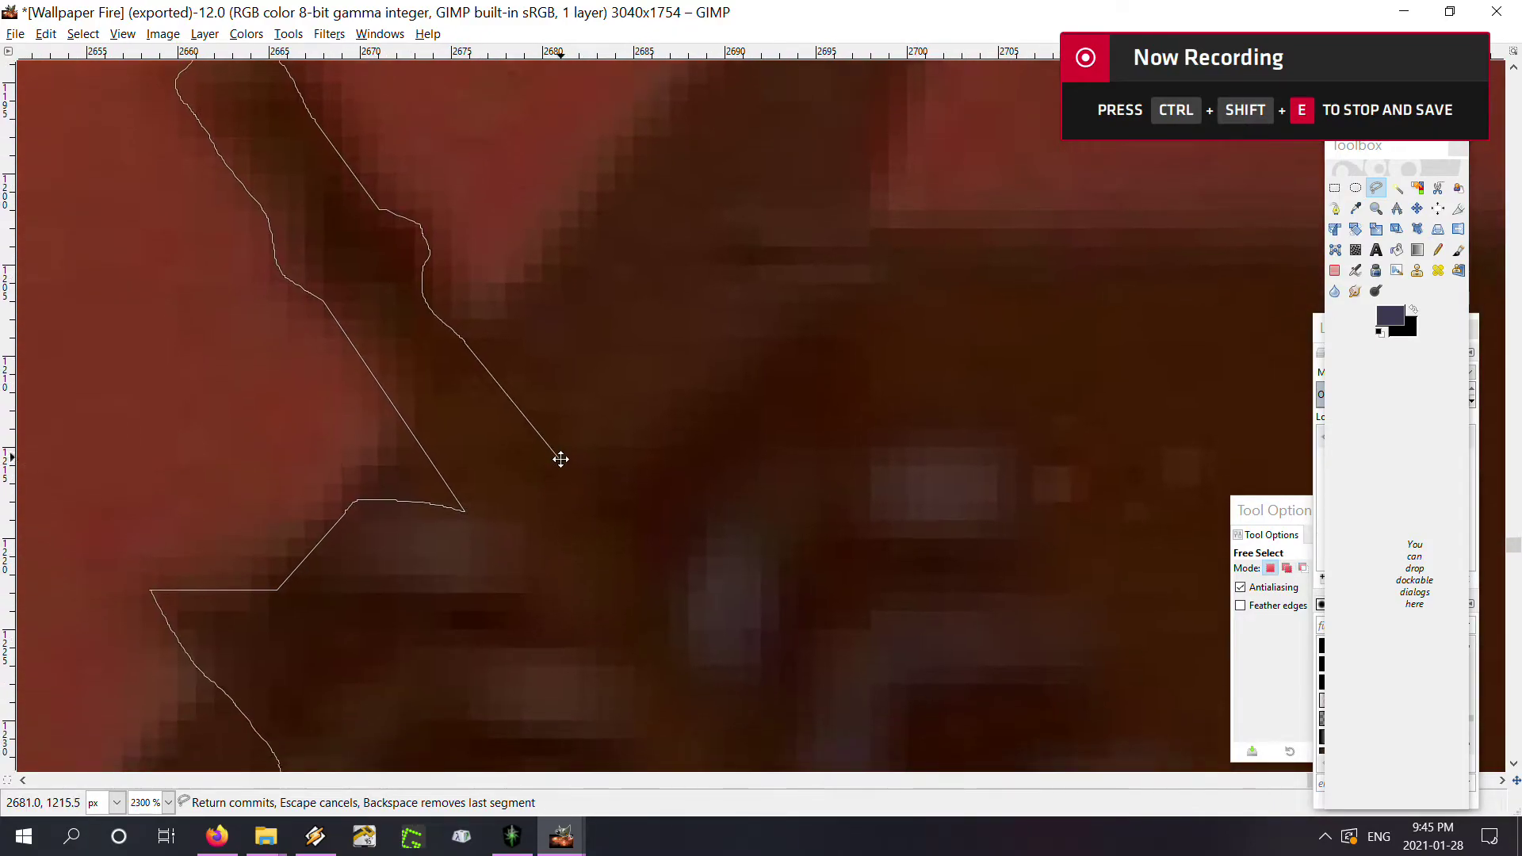
{"action": "left_click", "coordinate": [573, 501]}
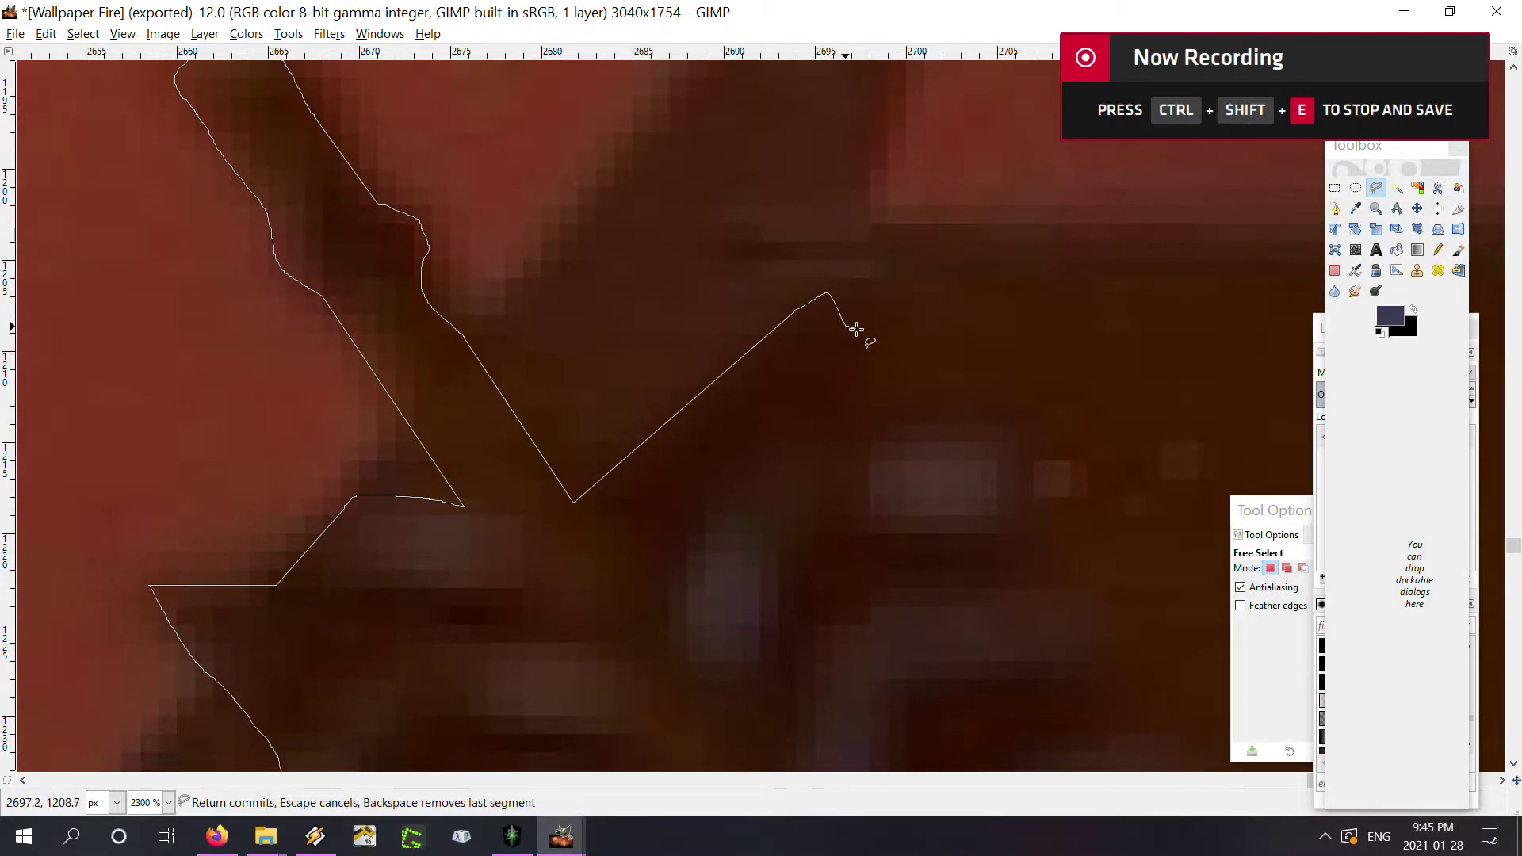
Trace down the feather edge to the corner where the outline turns right
{"action": "left_click_drag", "start_coordinate": [856, 329], "coordinate": [864, 344]}
{"action": "scroll", "coordinate": [880, 412], "scroll_direction": "down", "scroll_amount": 5}
{"action": "scroll", "coordinate": [793, 436], "scroll_direction": "up", "scroll_amount": 2}
{"action": "scroll", "coordinate": [753, 446], "scroll_direction": "up", "scroll_amount": 2}
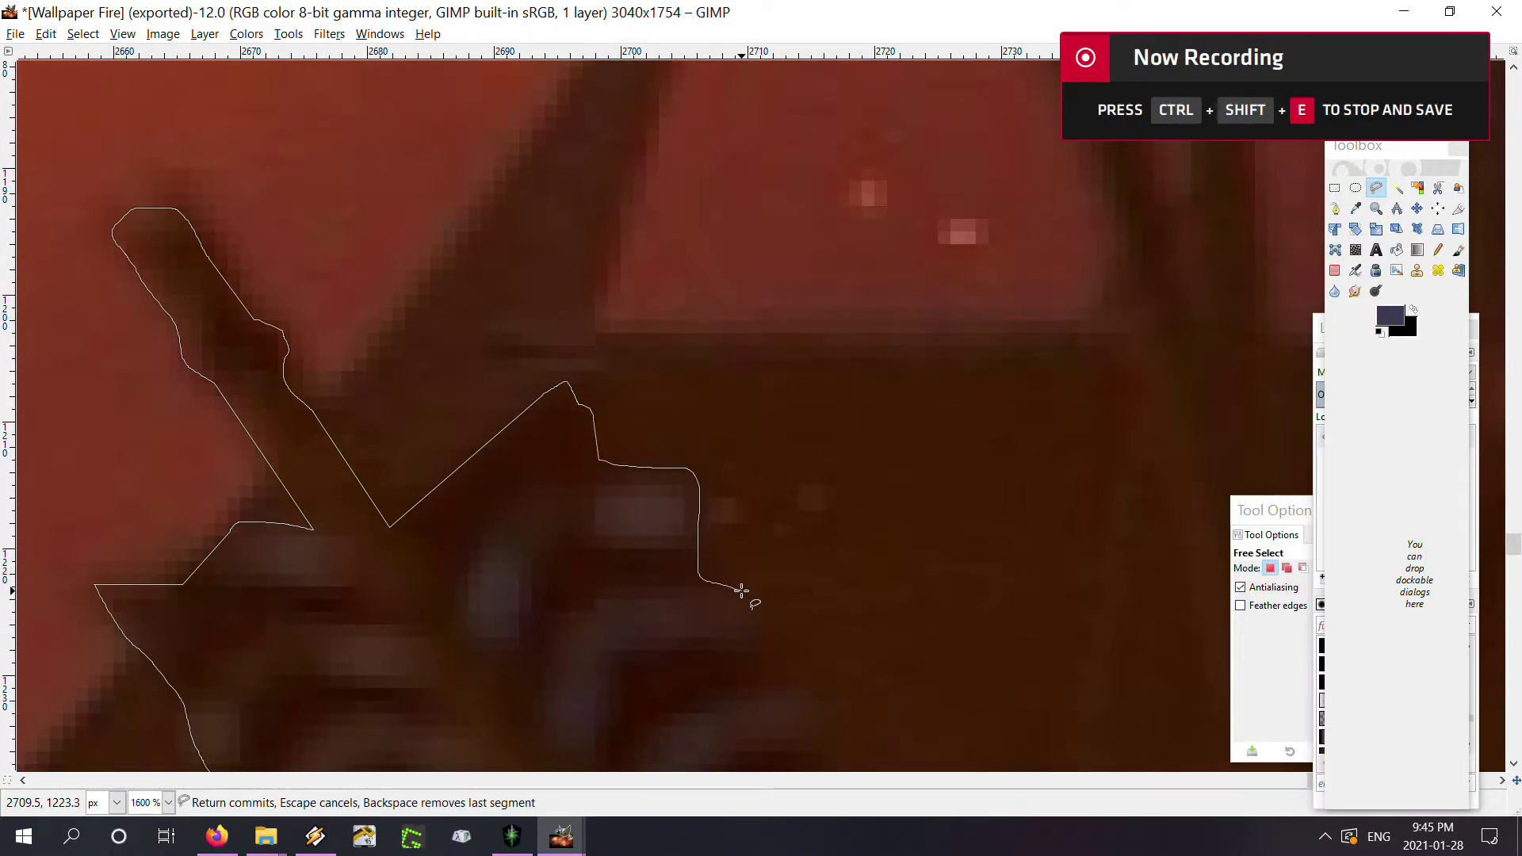
{"action": "scroll", "coordinate": [815, 670], "scroll_direction": "up", "scroll_amount": 2}
{"action": "scroll", "coordinate": [768, 443], "scroll_direction": "up", "scroll_amount": 1}
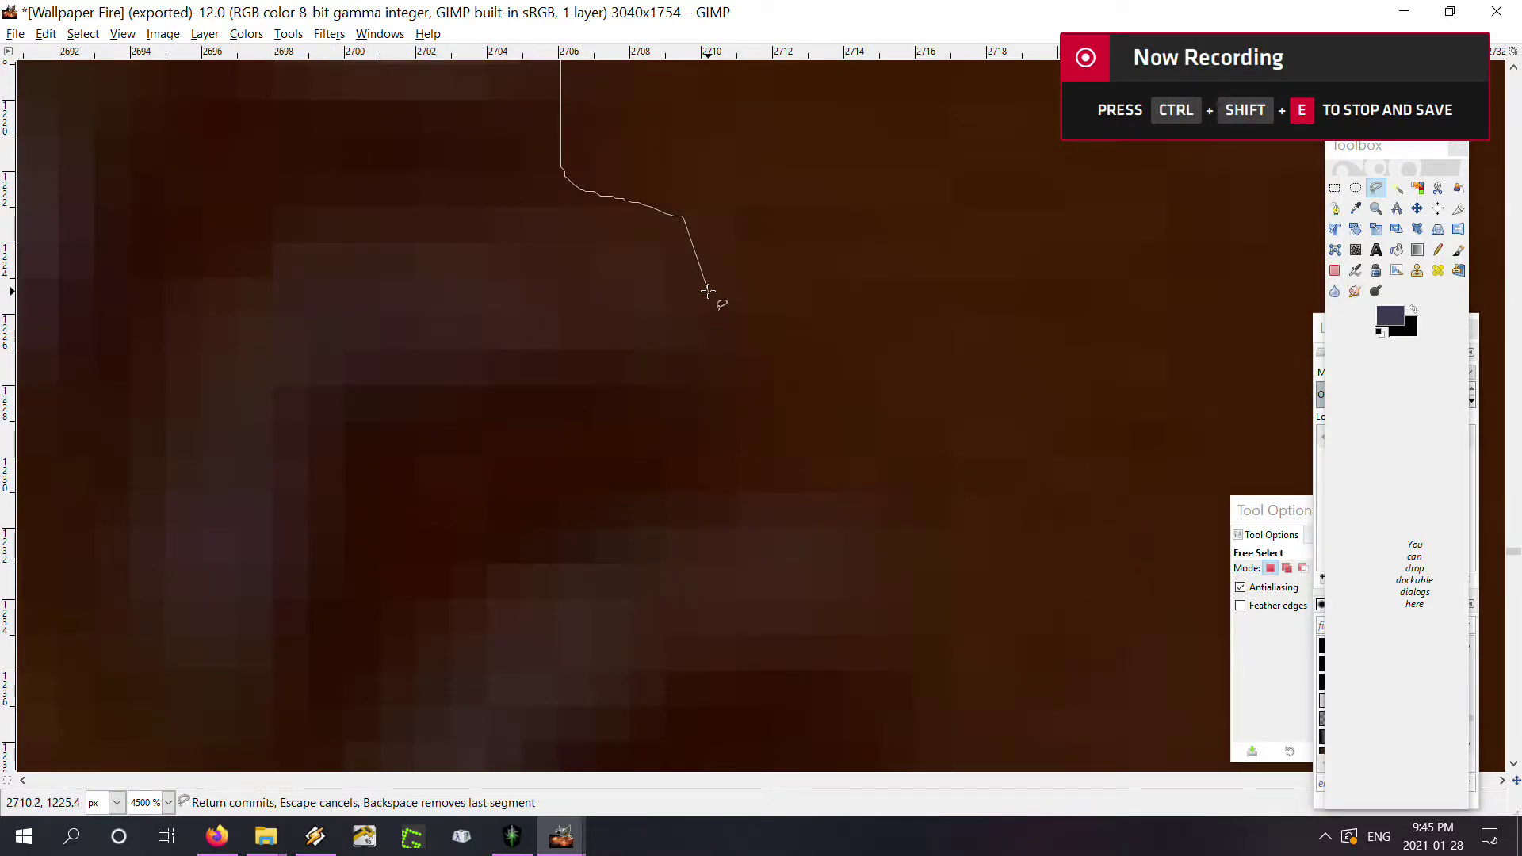
{"action": "left_click_drag", "start_coordinate": [708, 292], "coordinate": [721, 510]}
{"action": "scroll", "coordinate": [721, 512], "scroll_direction": "down", "scroll_amount": 1}
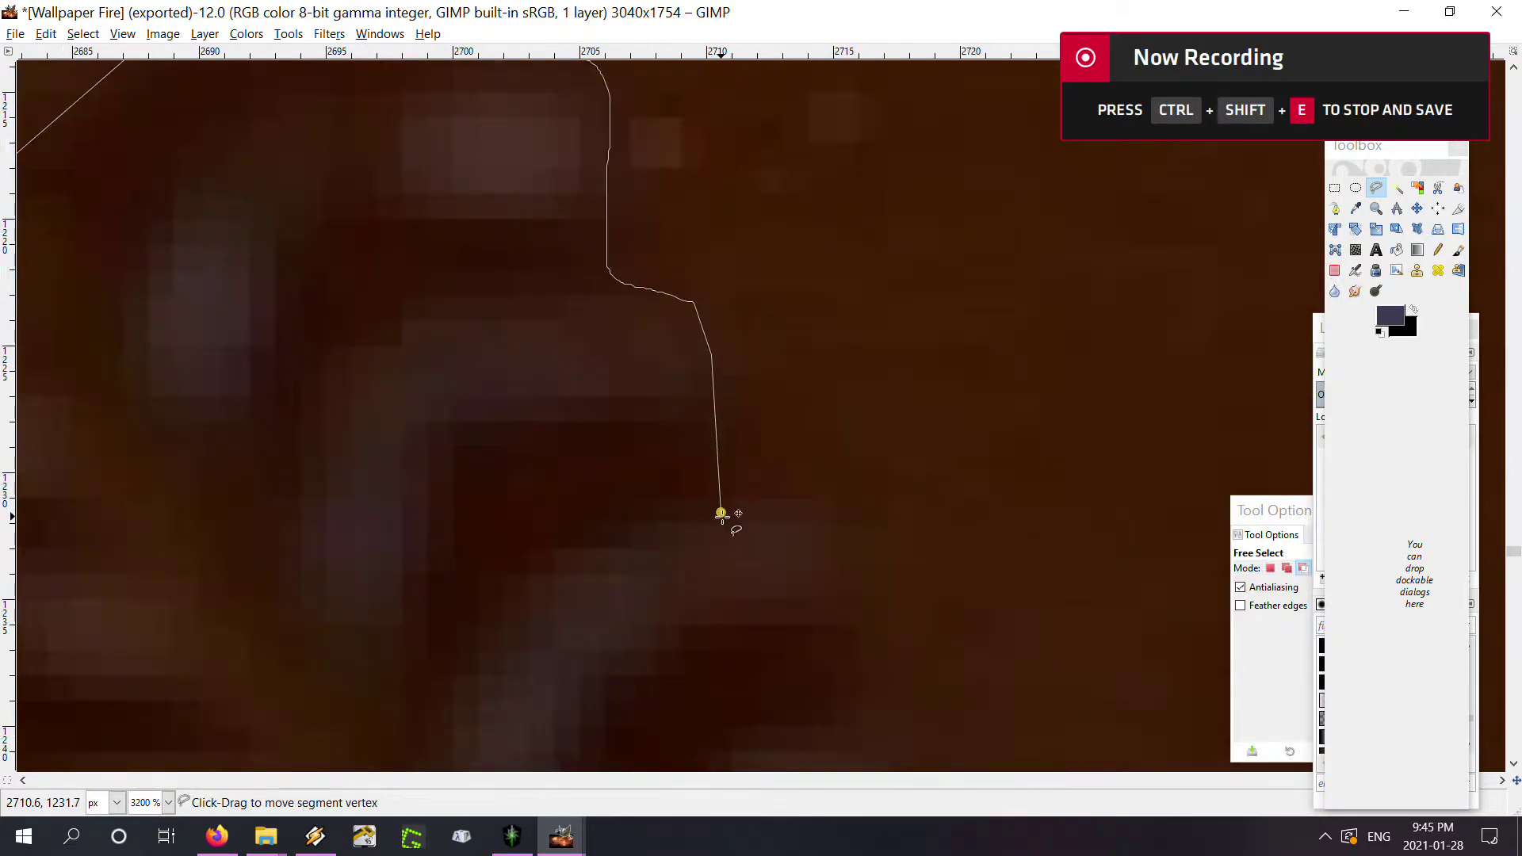
{"action": "left_click", "coordinate": [805, 519]}
{"action": "scroll", "coordinate": [834, 641], "scroll_direction": "down", "scroll_amount": 5}
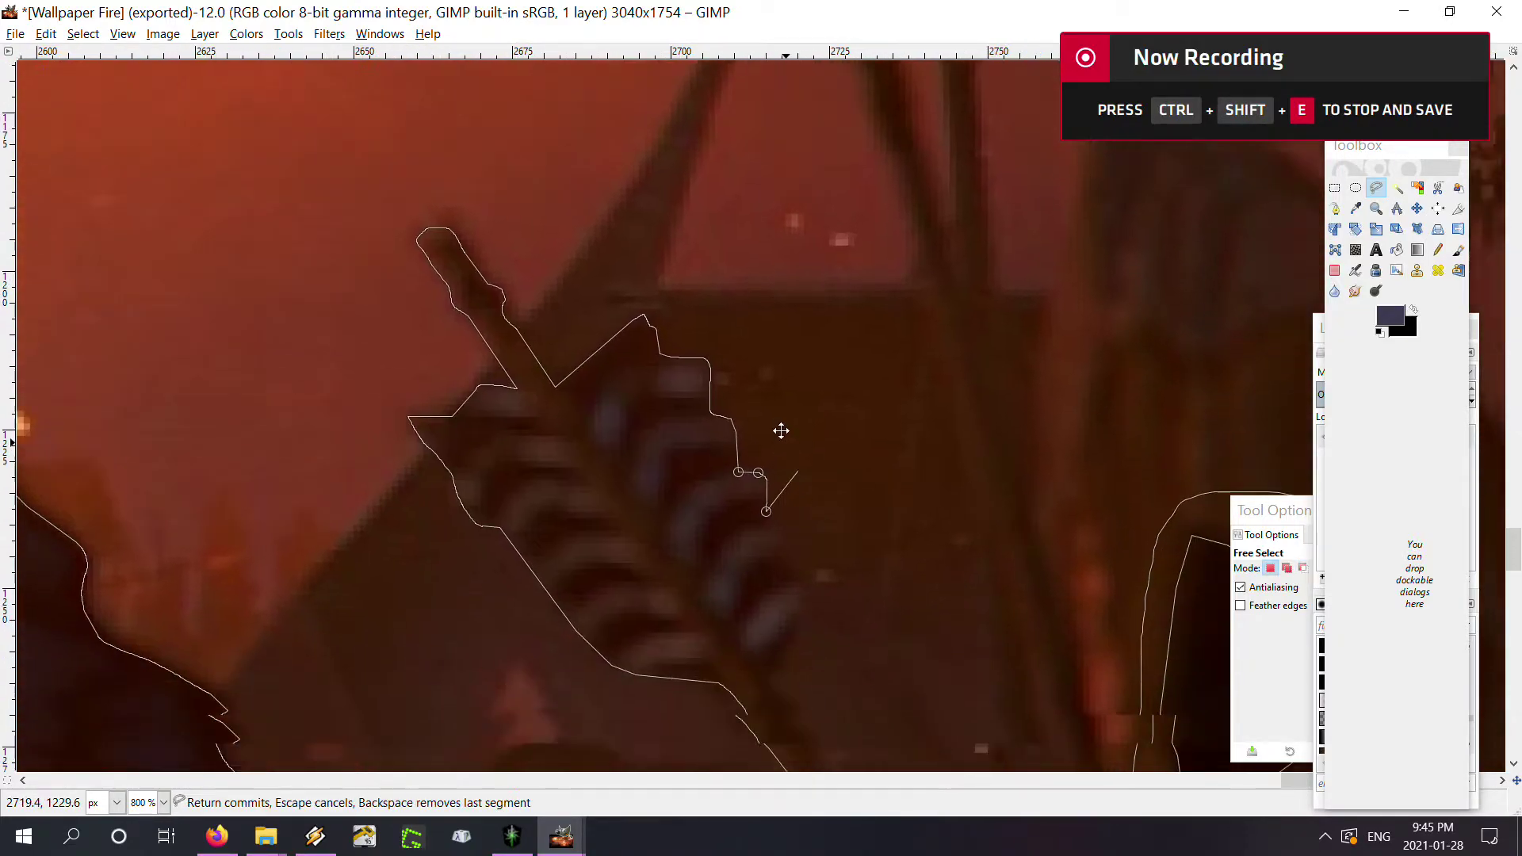
Fix outline points below the feathers and at the next edge corner
{"action": "scroll", "coordinate": [782, 431], "scroll_direction": "up", "scroll_amount": 2}
{"action": "scroll", "coordinate": [622, 254], "scroll_direction": "up", "scroll_amount": 2}
{"action": "scroll", "coordinate": [565, 167], "scroll_direction": "up", "scroll_amount": 3}
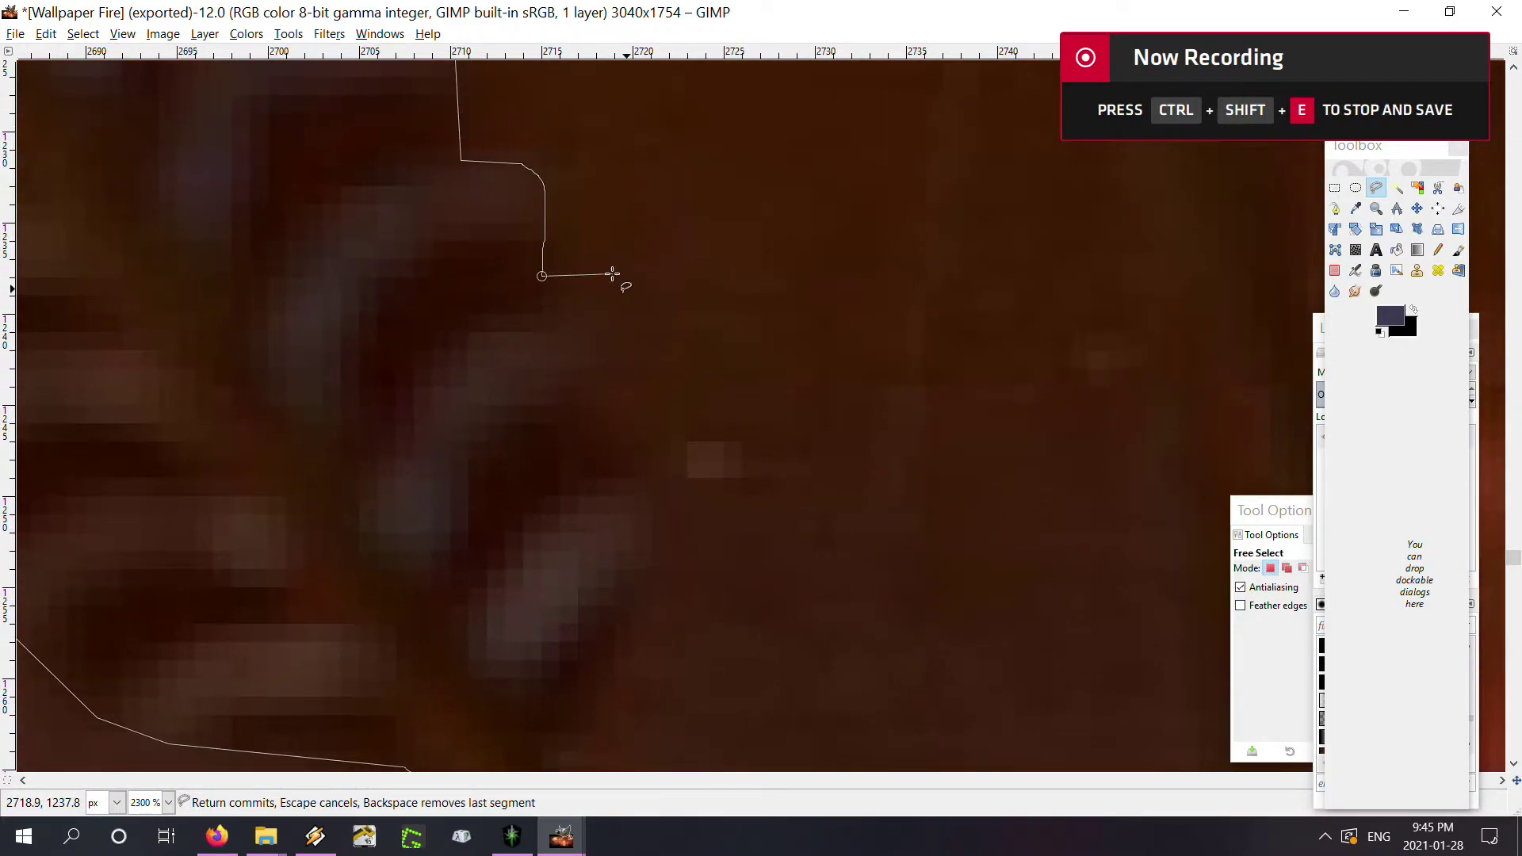
{"action": "left_click", "coordinate": [571, 292]}
{"action": "key", "text": "space"}
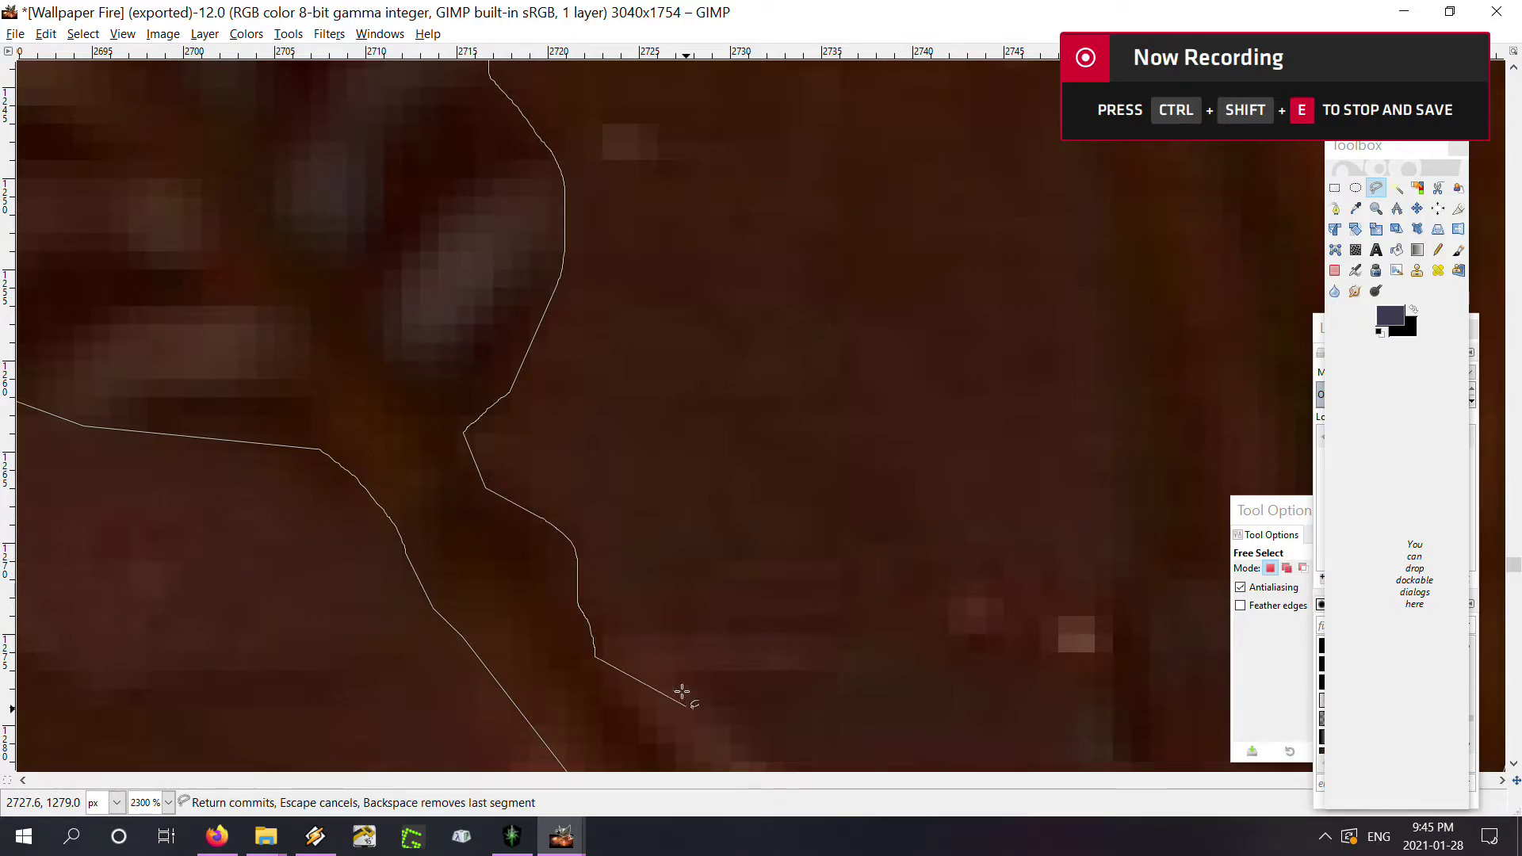
{"action": "key", "text": "space"}
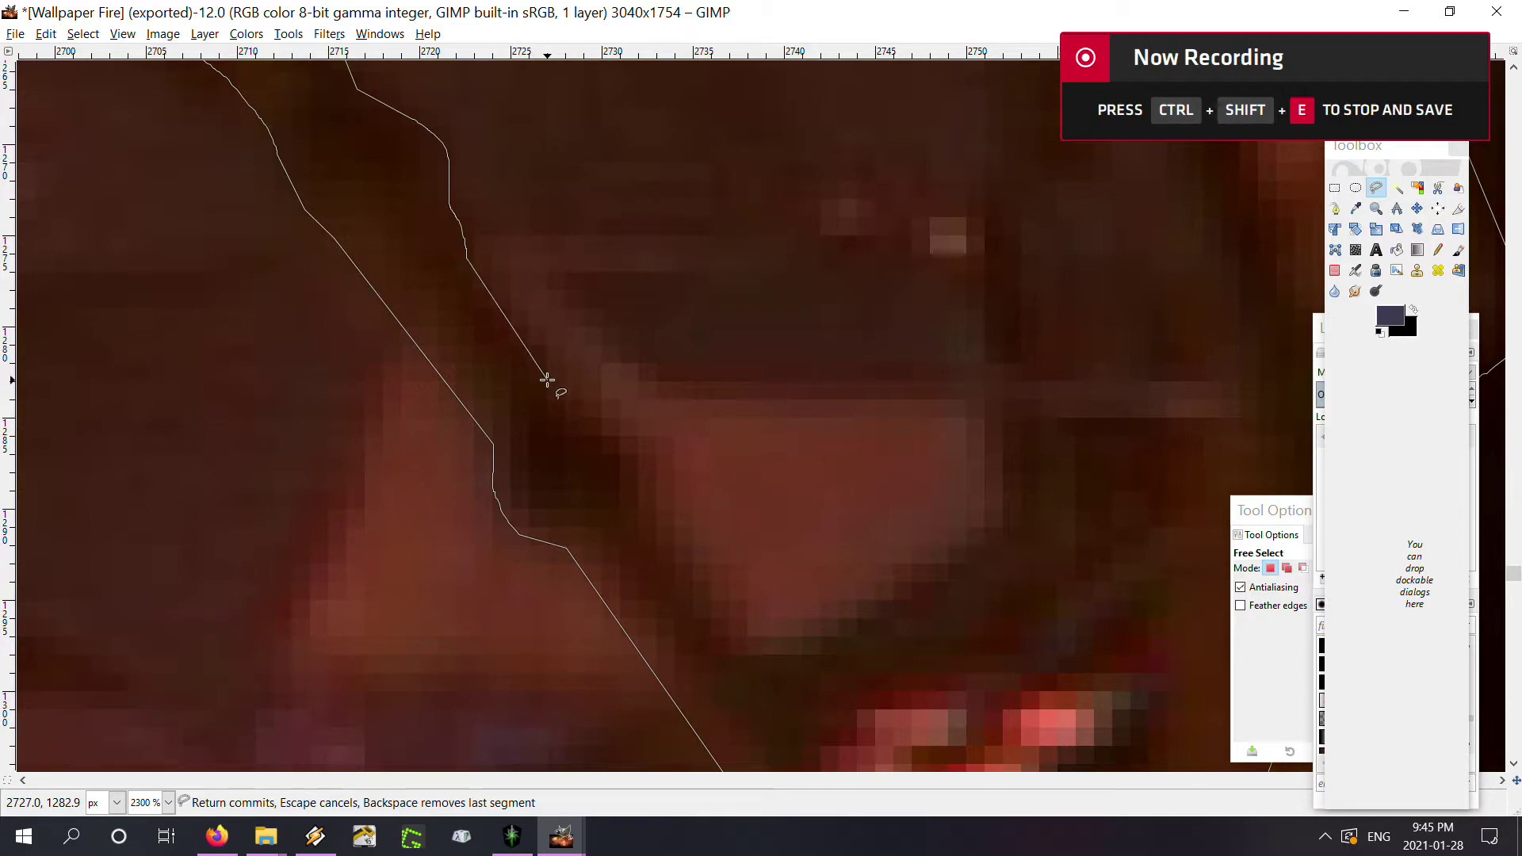
{"action": "left_click", "coordinate": [552, 381]}
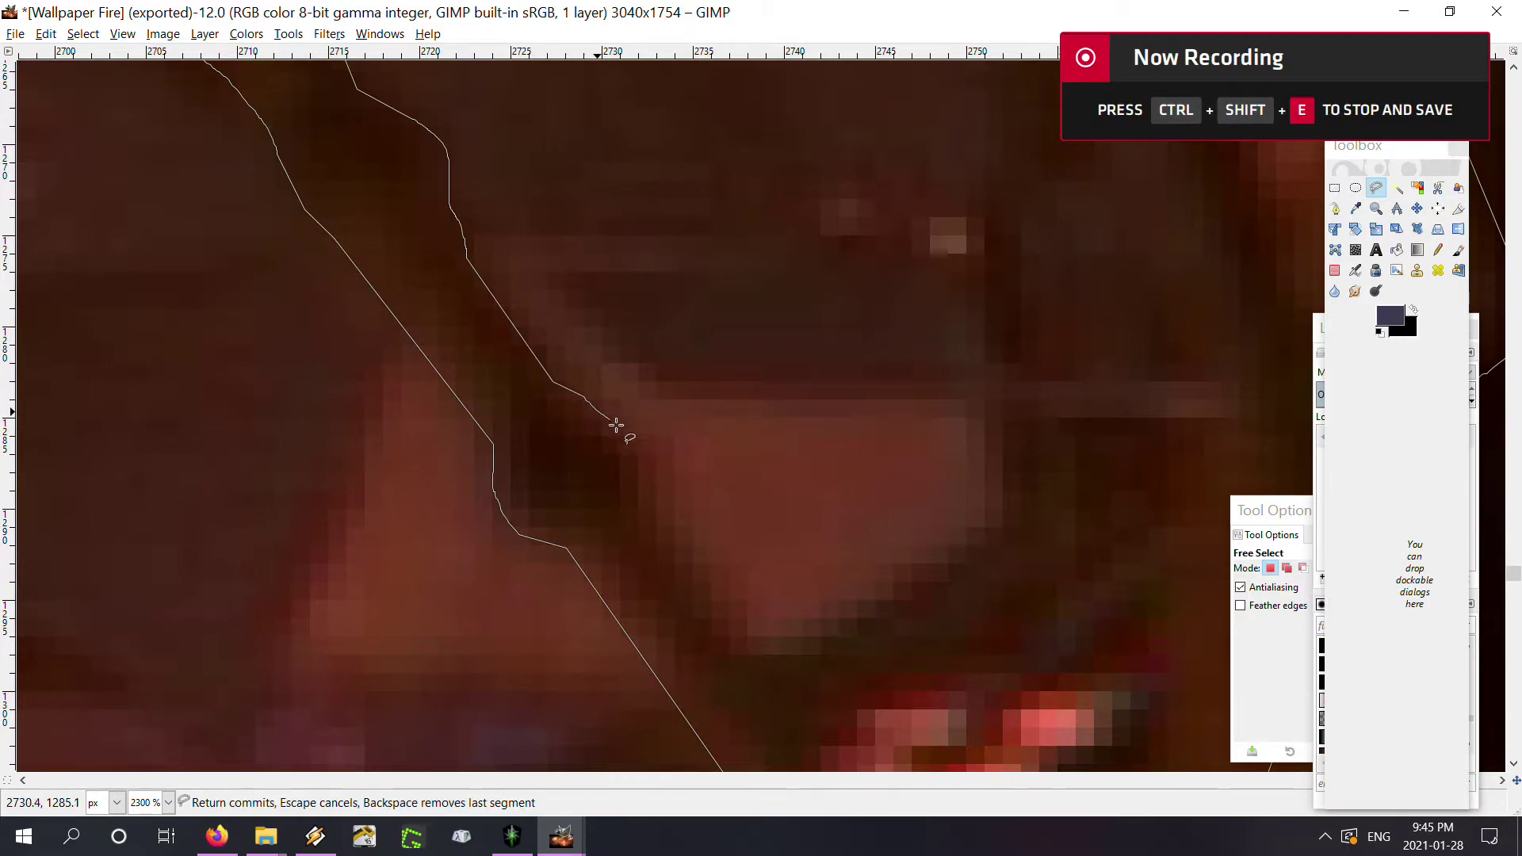
Trace the edge downward and fix the point ending the long diagonal edge
{"action": "left_click_drag", "start_coordinate": [689, 554], "coordinate": [724, 604]}
{"action": "scroll", "coordinate": [911, 629], "scroll_direction": "down", "scroll_amount": 2}
{"action": "scroll", "coordinate": [699, 268], "scroll_direction": "down", "scroll_amount": 2}
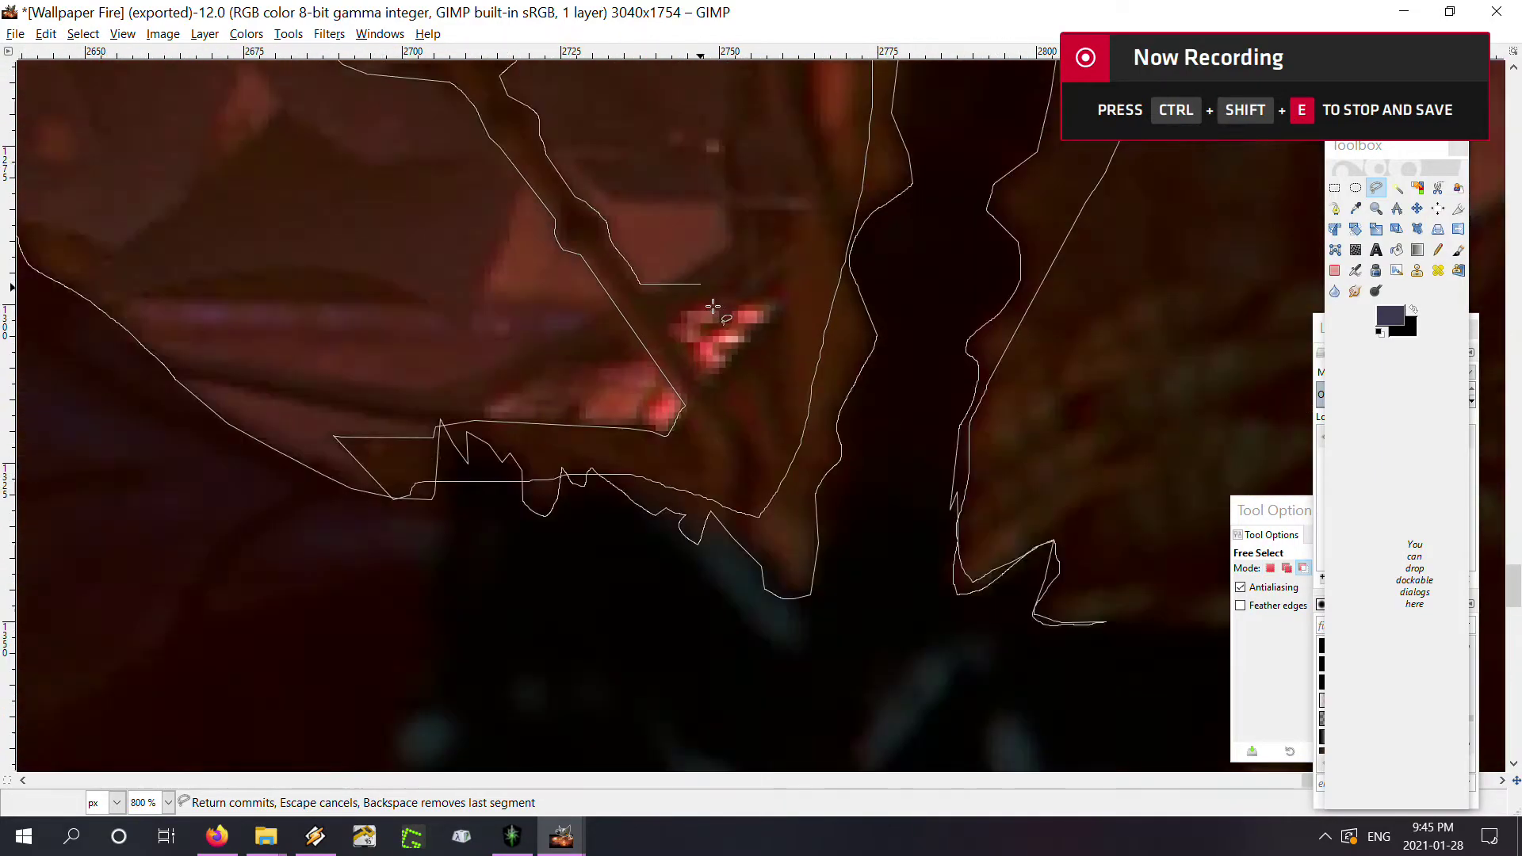
{"action": "scroll", "coordinate": [745, 389], "scroll_direction": "up", "scroll_amount": 2}
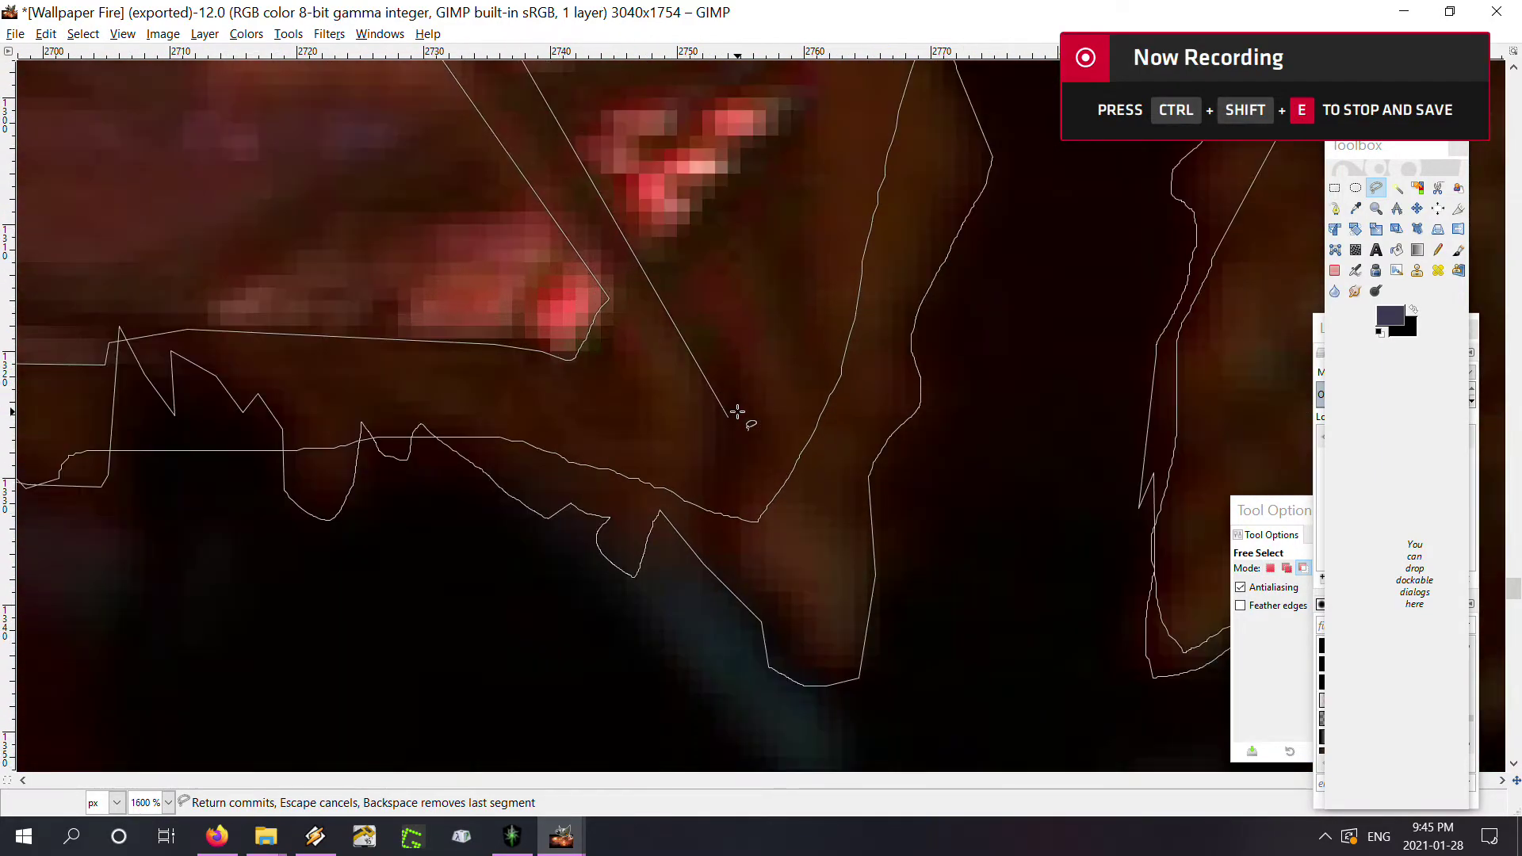
{"action": "scroll", "coordinate": [720, 285], "scroll_direction": "up", "scroll_amount": 2}
{"action": "left_click_drag", "start_coordinate": [719, 285], "coordinate": [906, 631]}
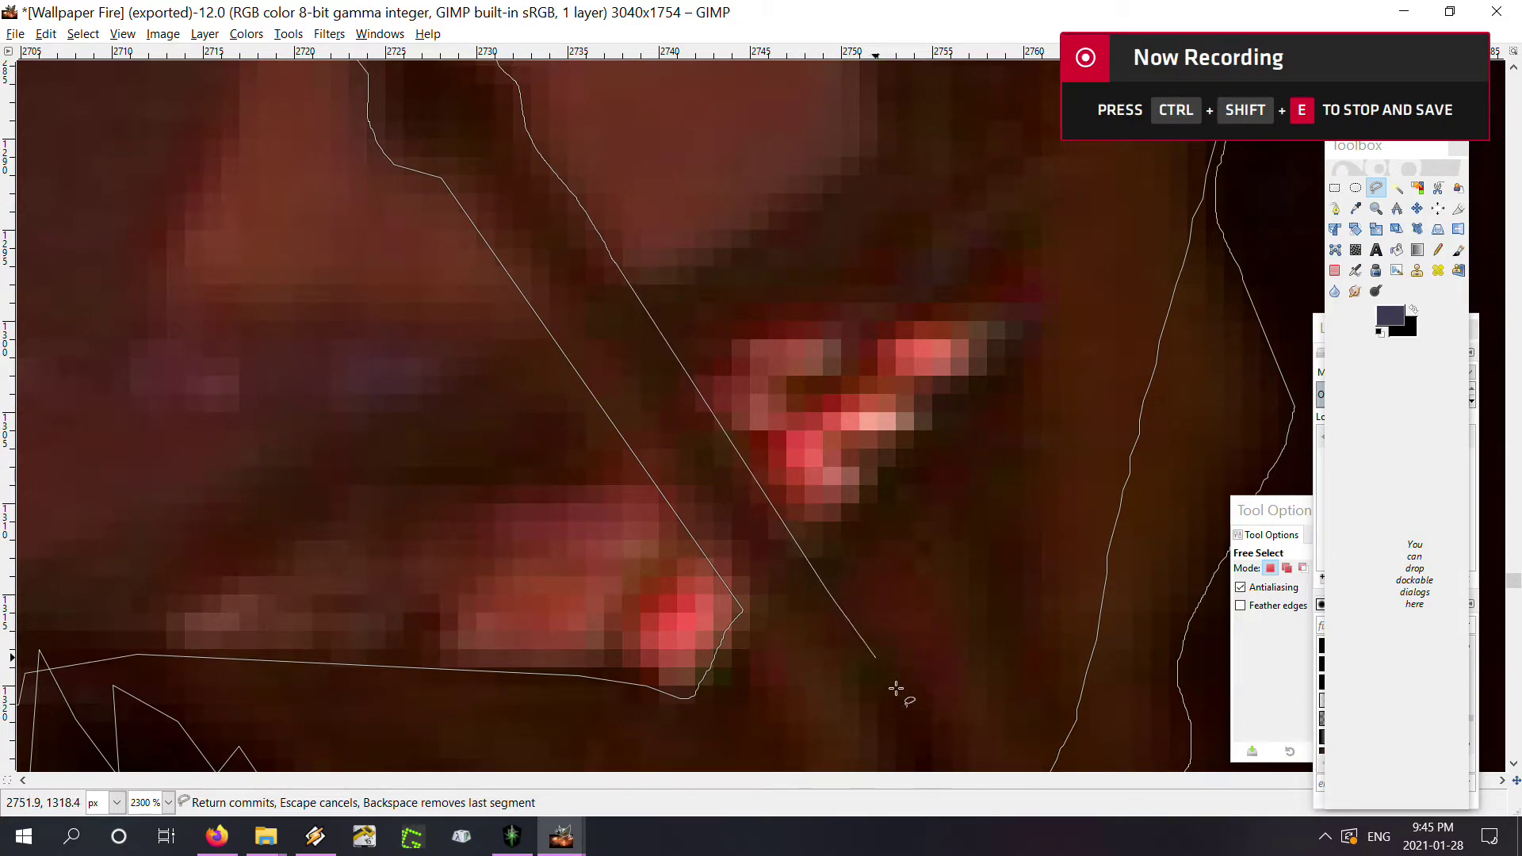
{"action": "scroll", "coordinate": [894, 668], "scroll_direction": "down", "scroll_amount": 1}
{"action": "left_click_drag", "start_coordinate": [895, 668], "coordinate": [803, 505]}
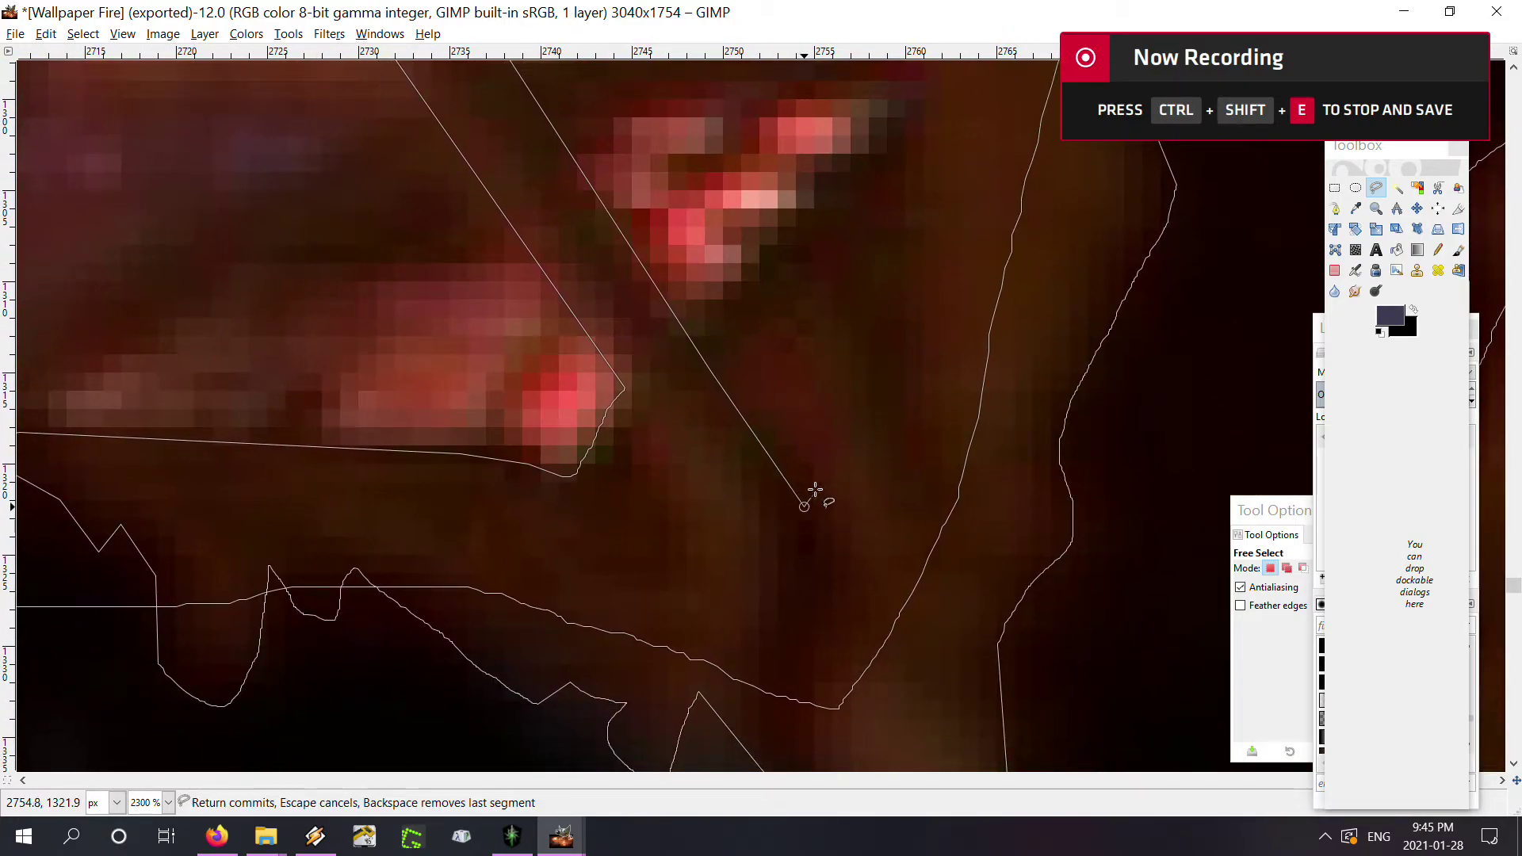
{"action": "left_click", "coordinate": [822, 521]}
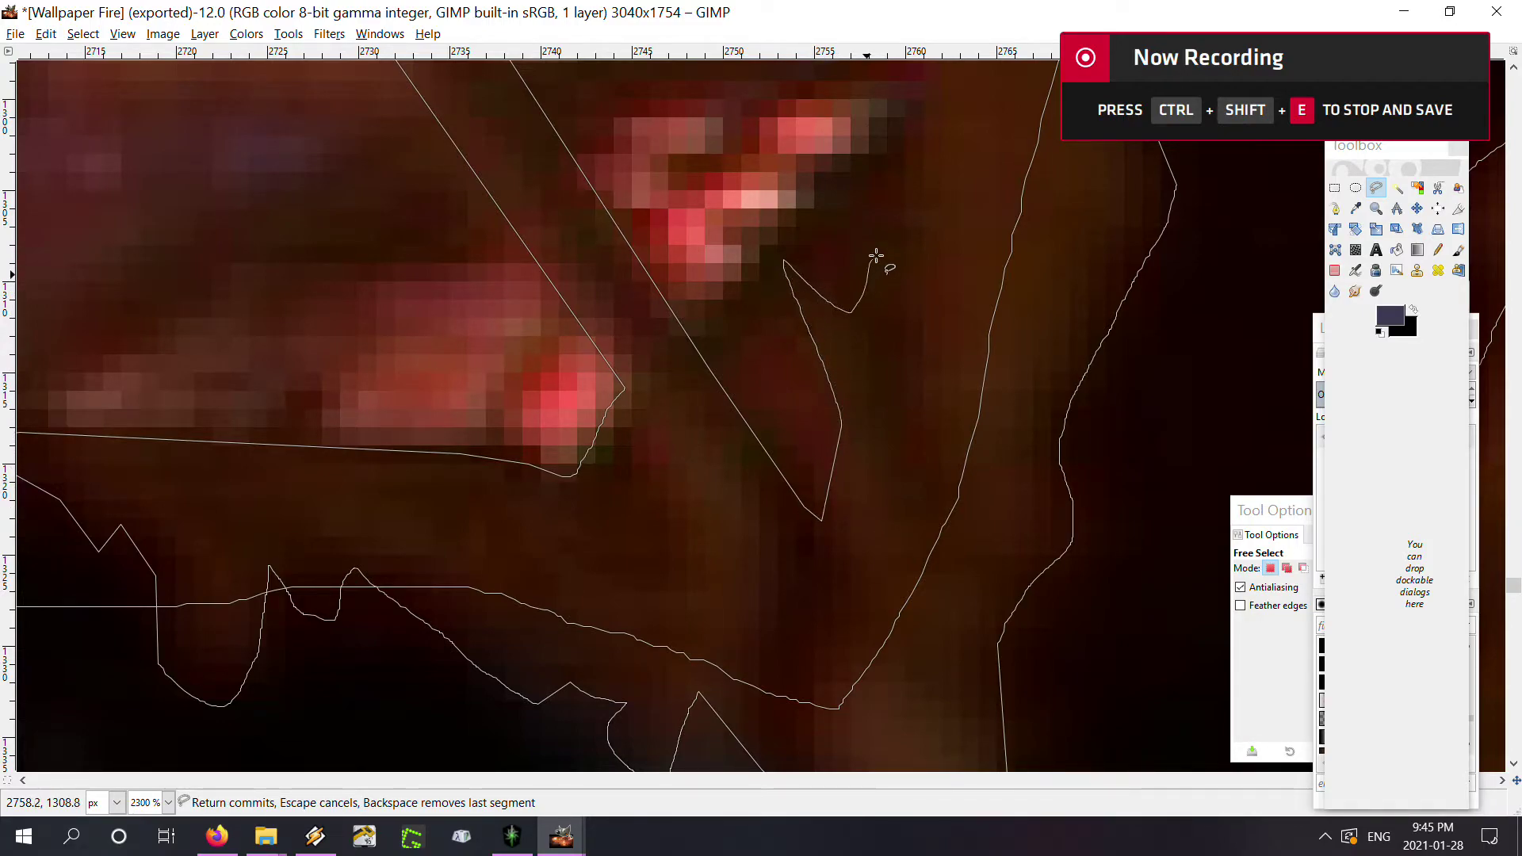
Add outline points near the hilt's tip and up the thin vertical edge
{"action": "scroll", "coordinate": [923, 412], "scroll_direction": "down", "scroll_amount": 3}
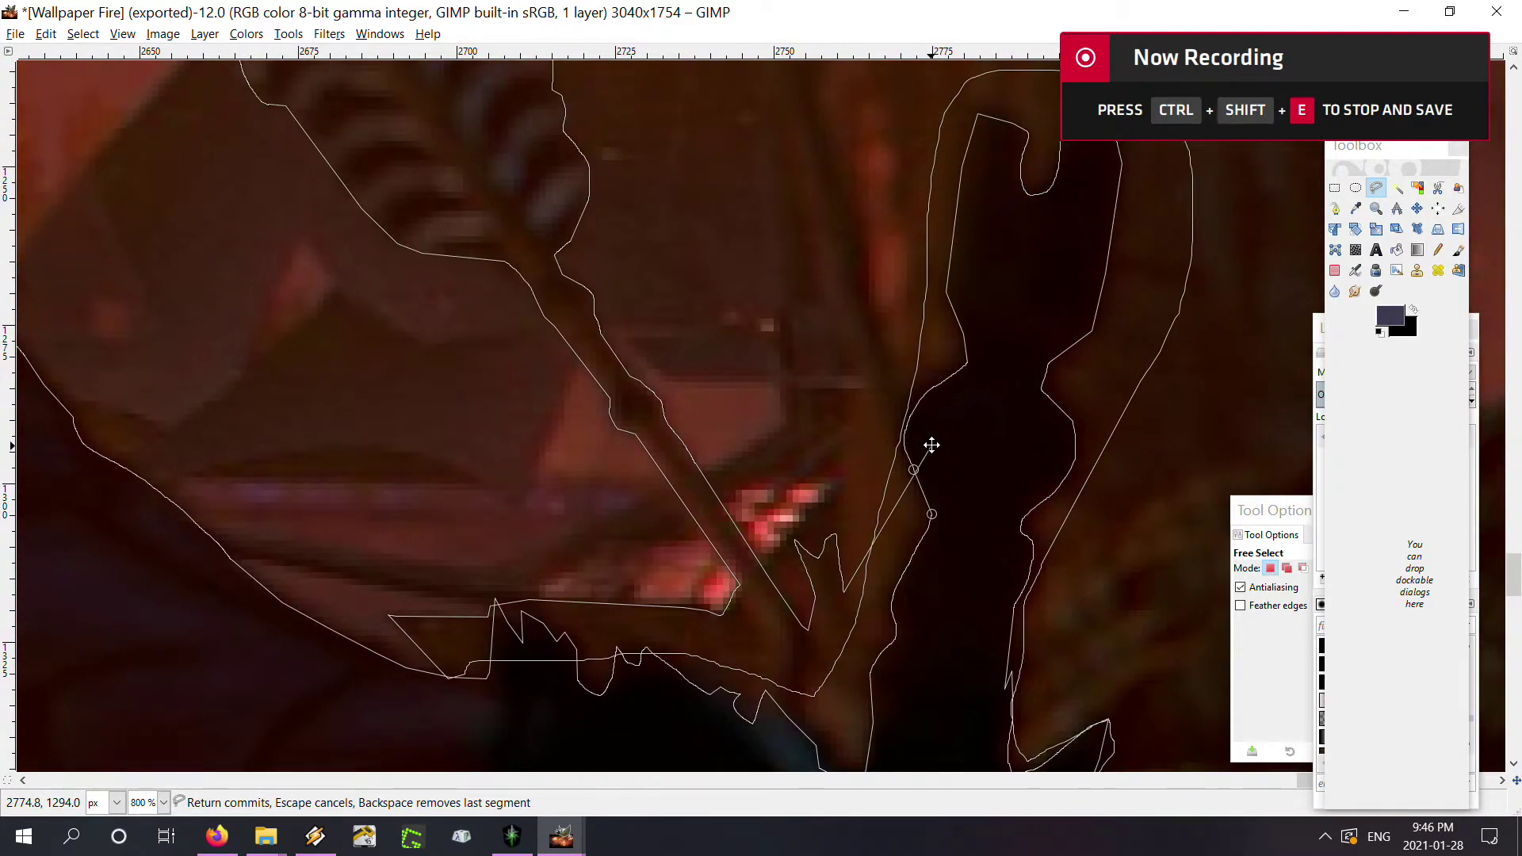
{"action": "scroll", "coordinate": [931, 445], "scroll_direction": "down", "scroll_amount": 2}
{"action": "scroll", "coordinate": [816, 663], "scroll_direction": "down", "scroll_amount": 2}
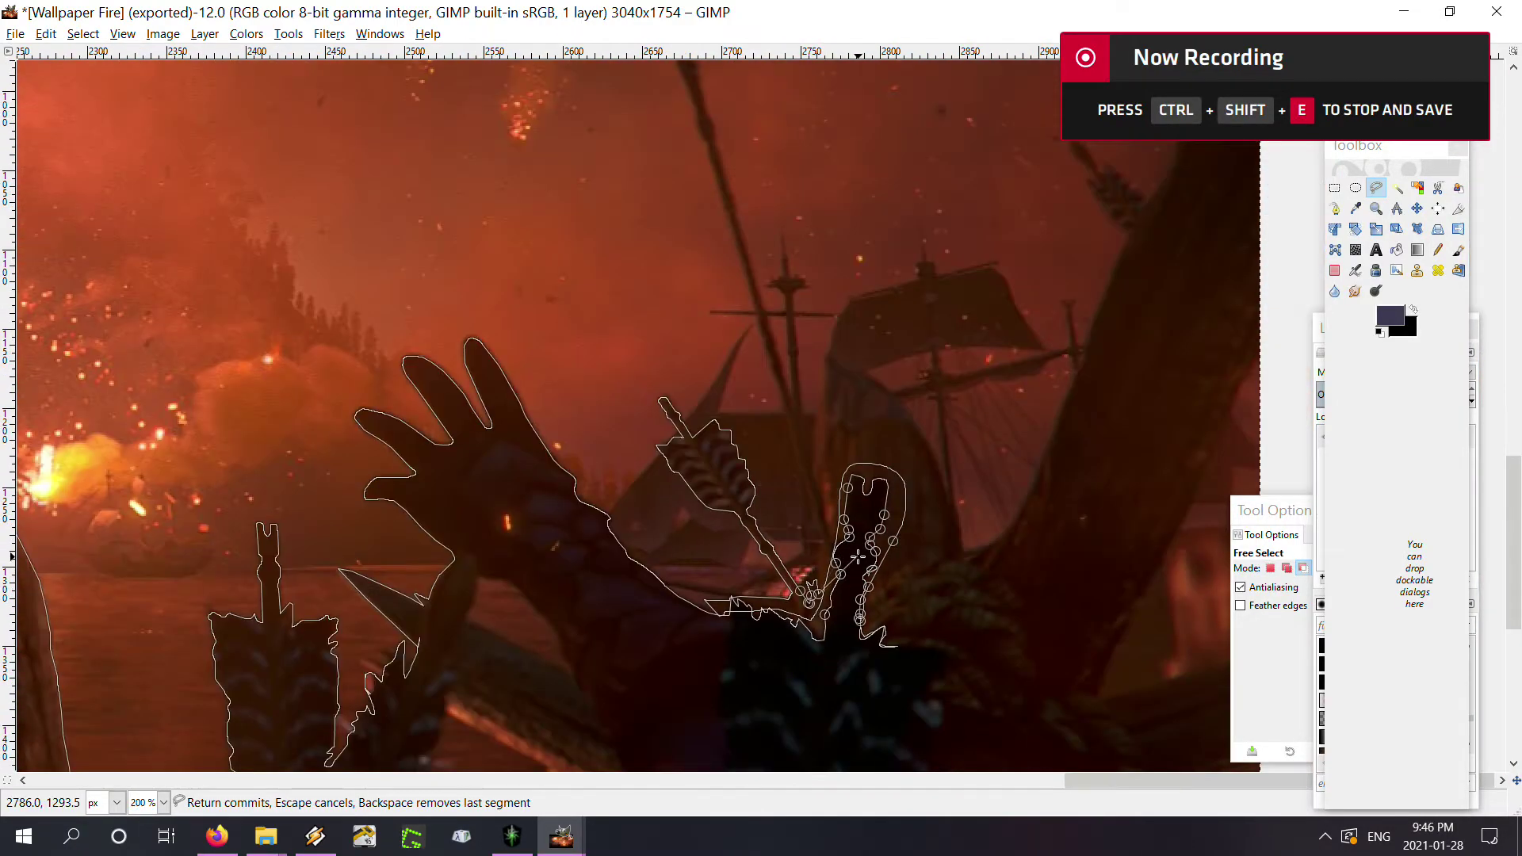
{"action": "scroll", "coordinate": [858, 557], "scroll_direction": "up", "scroll_amount": 2}
{"action": "scroll", "coordinate": [859, 557], "scroll_direction": "up", "scroll_amount": 1}
{"action": "left_click", "coordinate": [744, 659]}
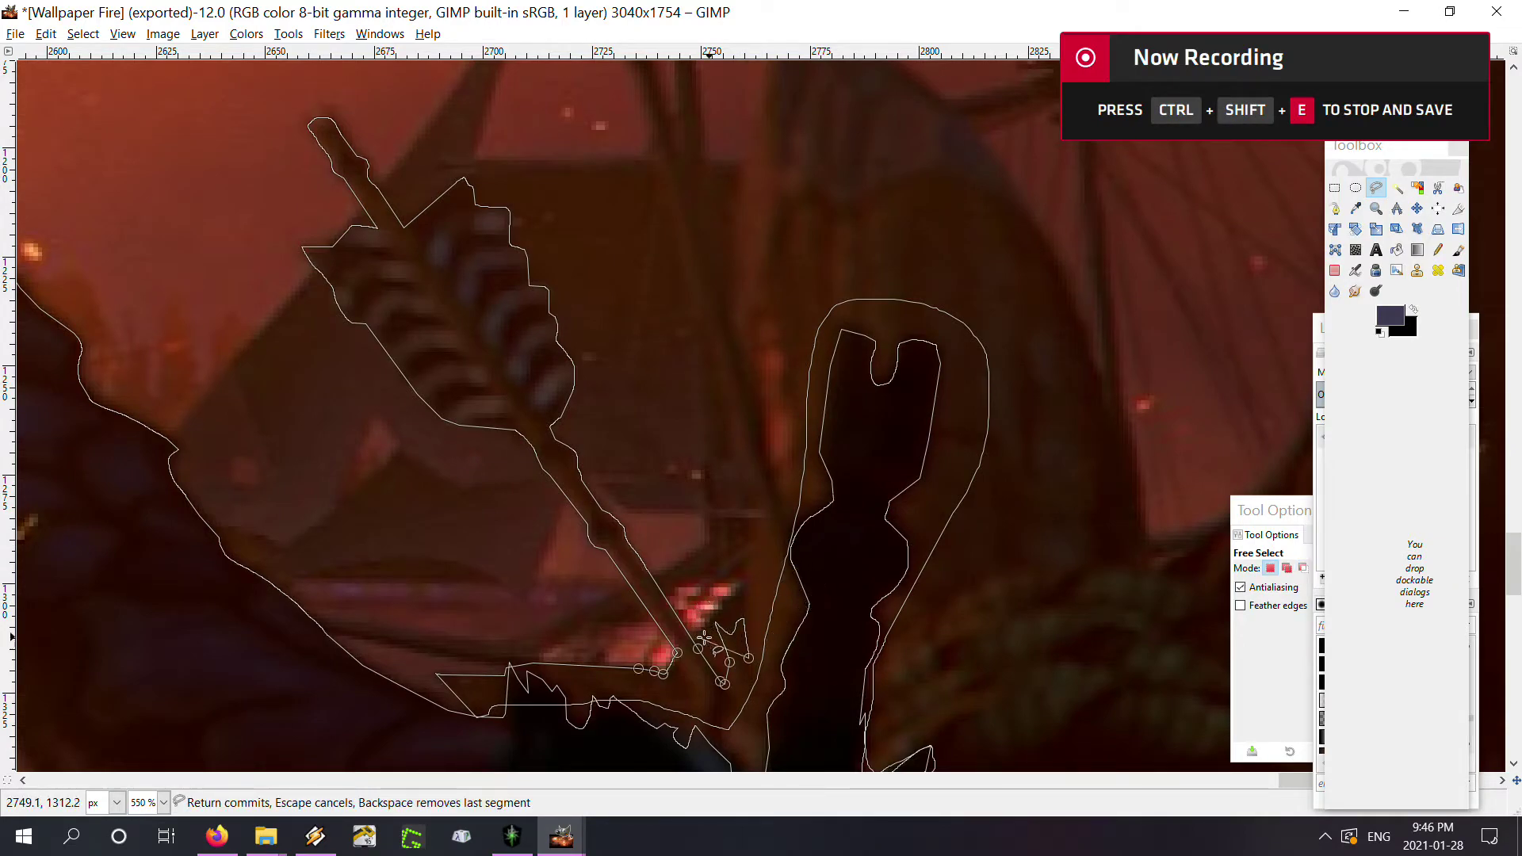
{"action": "scroll", "coordinate": [741, 629], "scroll_direction": "up", "scroll_amount": 4}
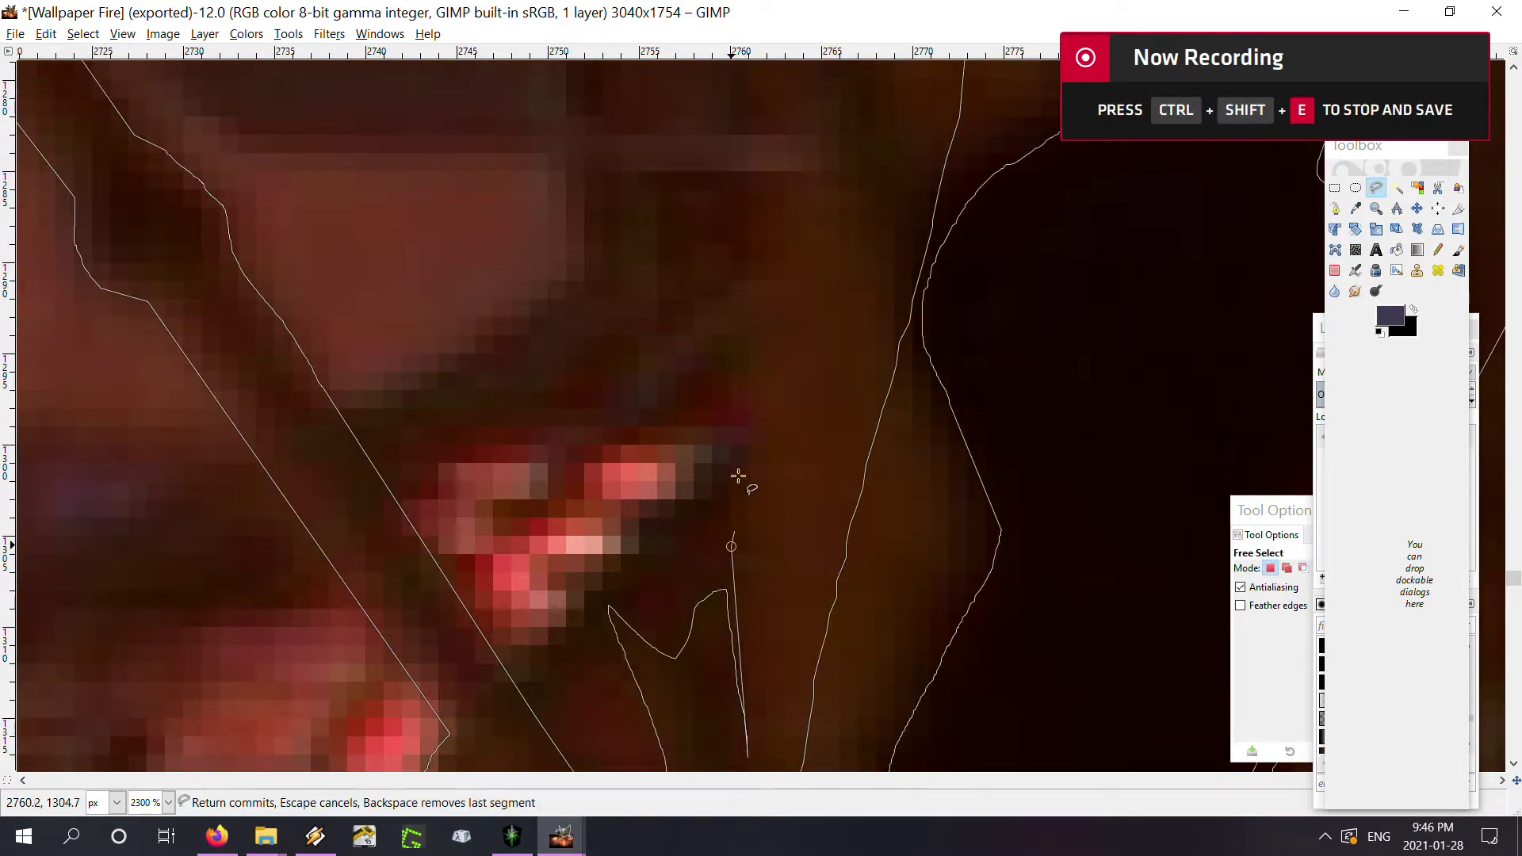
{"action": "left_click", "coordinate": [747, 183]}
Fix points at the edge's left end and along the horizontal return edge
{"action": "scroll", "coordinate": [749, 245], "scroll_direction": "up", "scroll_amount": 1}
{"action": "left_click_drag", "start_coordinate": [749, 245], "coordinate": [685, 580]}
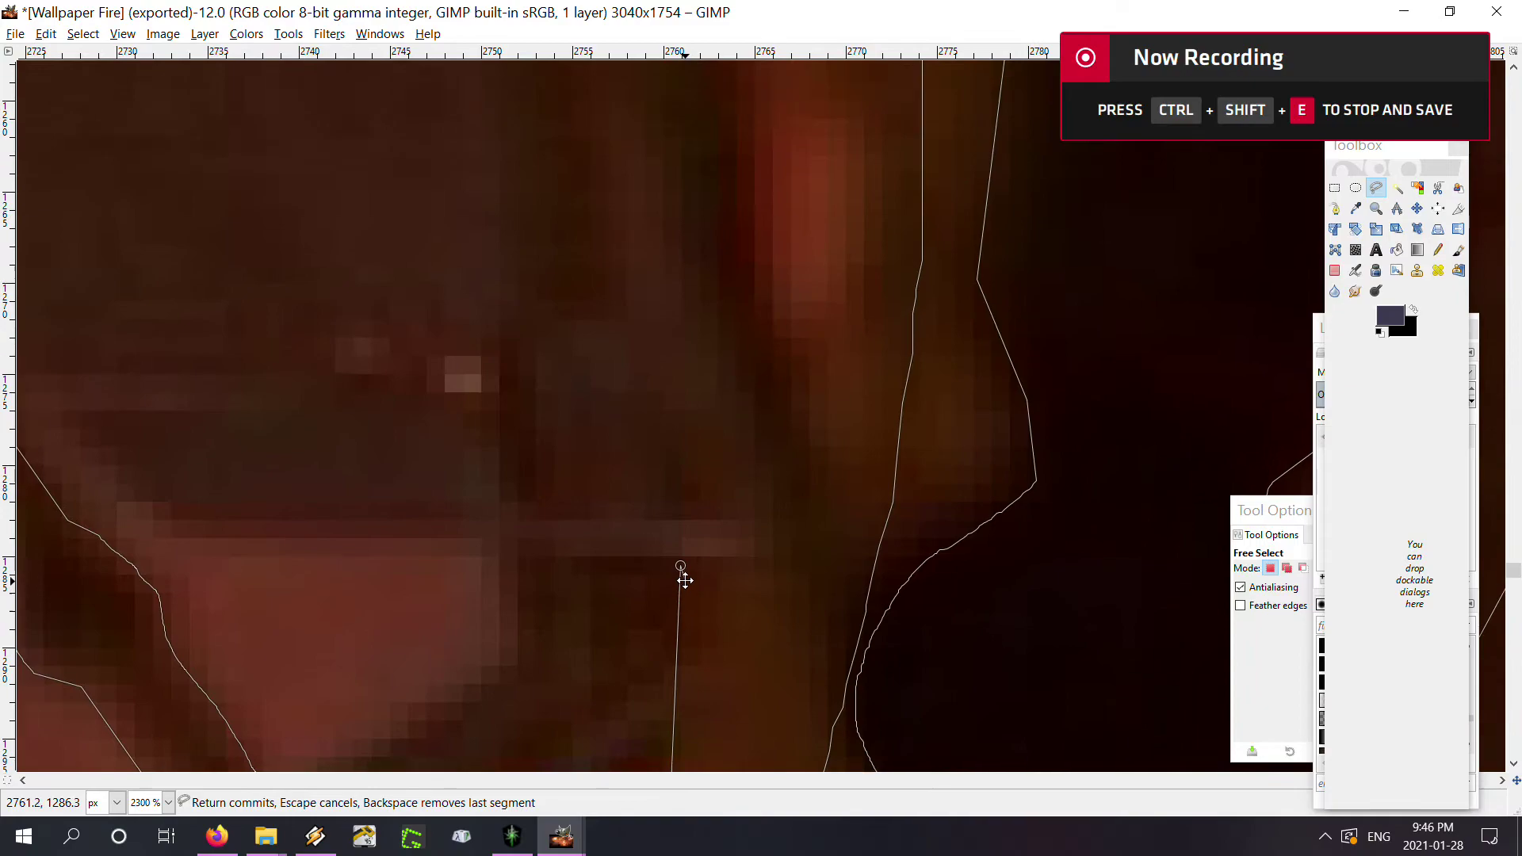
{"action": "scroll", "coordinate": [680, 567], "scroll_direction": "down", "scroll_amount": 3}
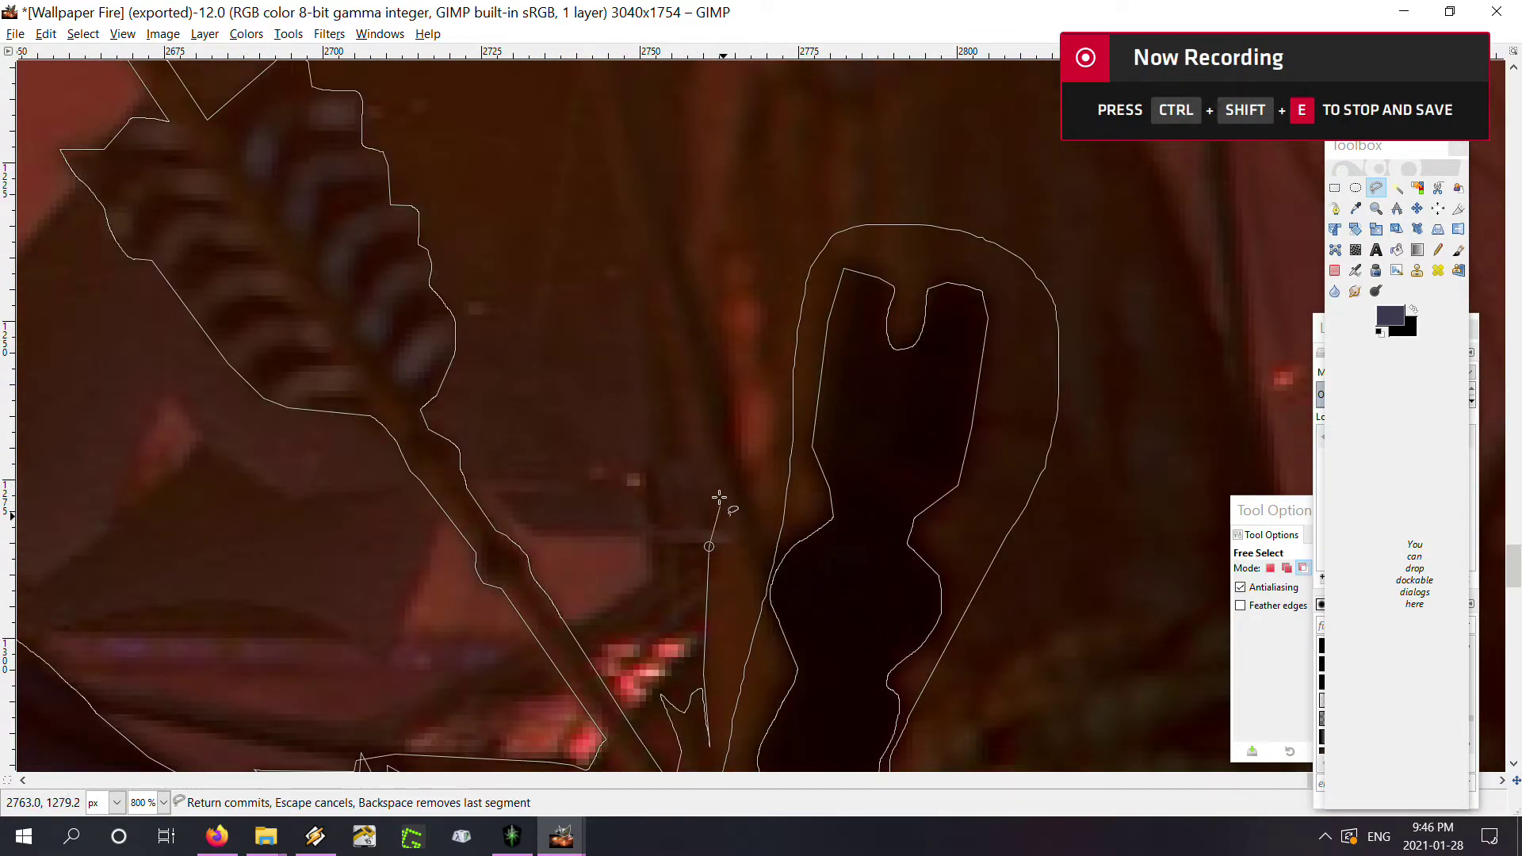
{"action": "scroll", "coordinate": [723, 562], "scroll_direction": "up", "scroll_amount": 3}
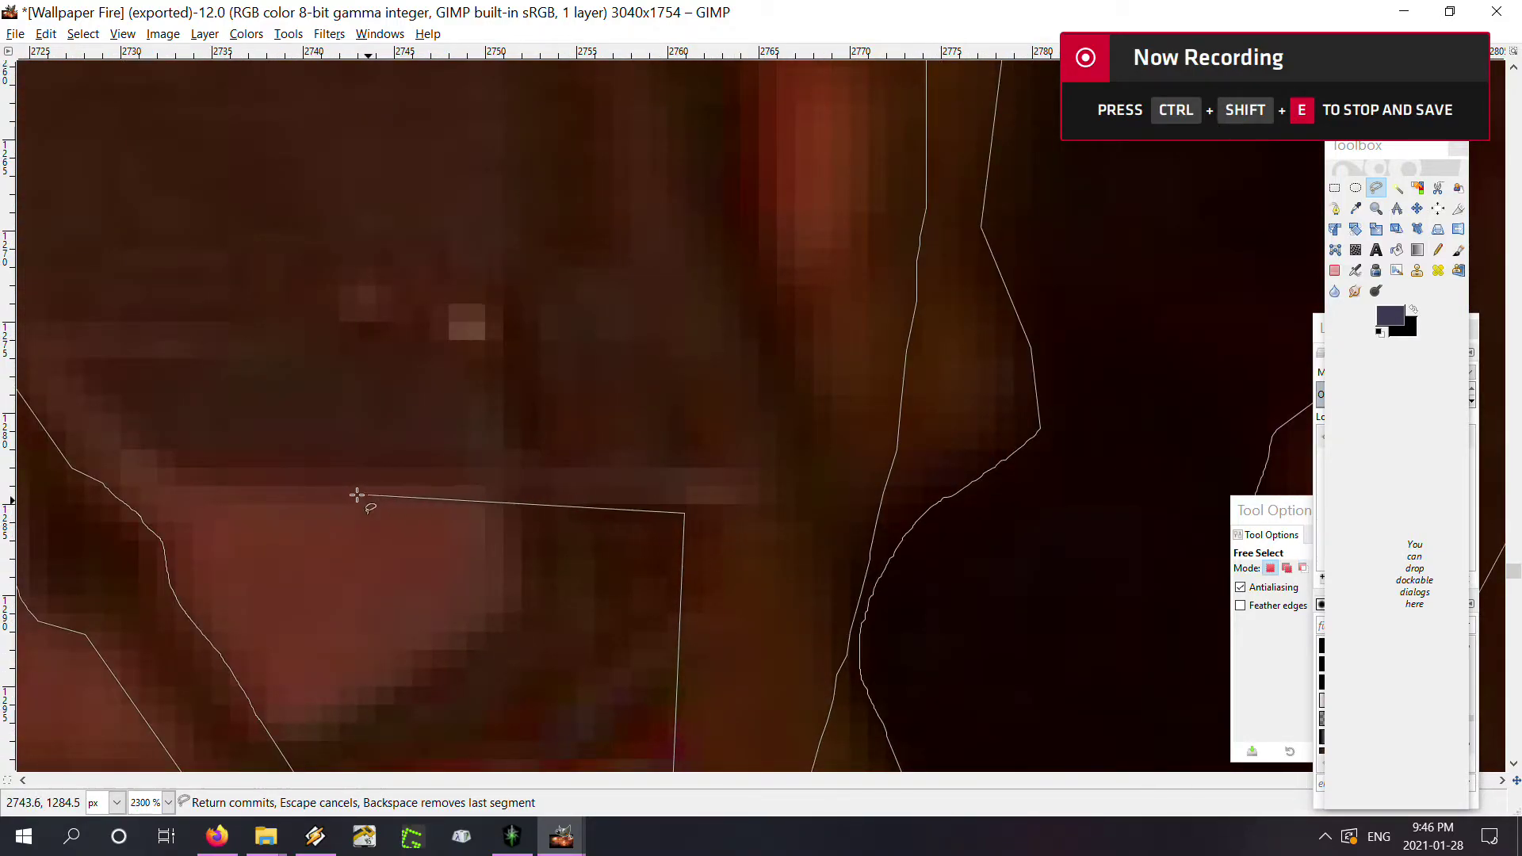
{"action": "left_click", "coordinate": [169, 478]}
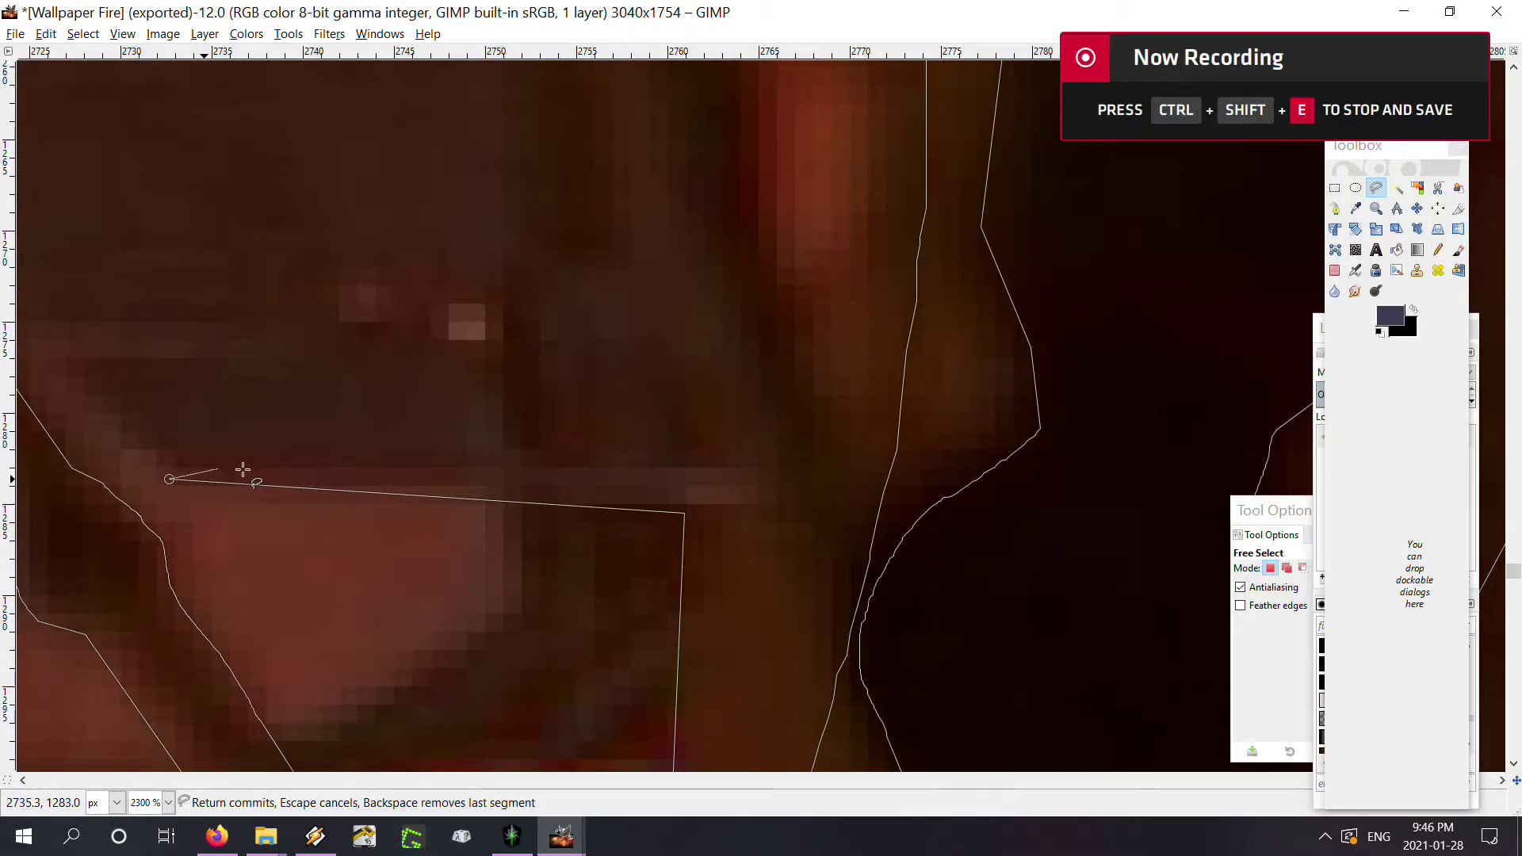
{"action": "left_click", "coordinate": [173, 466]}
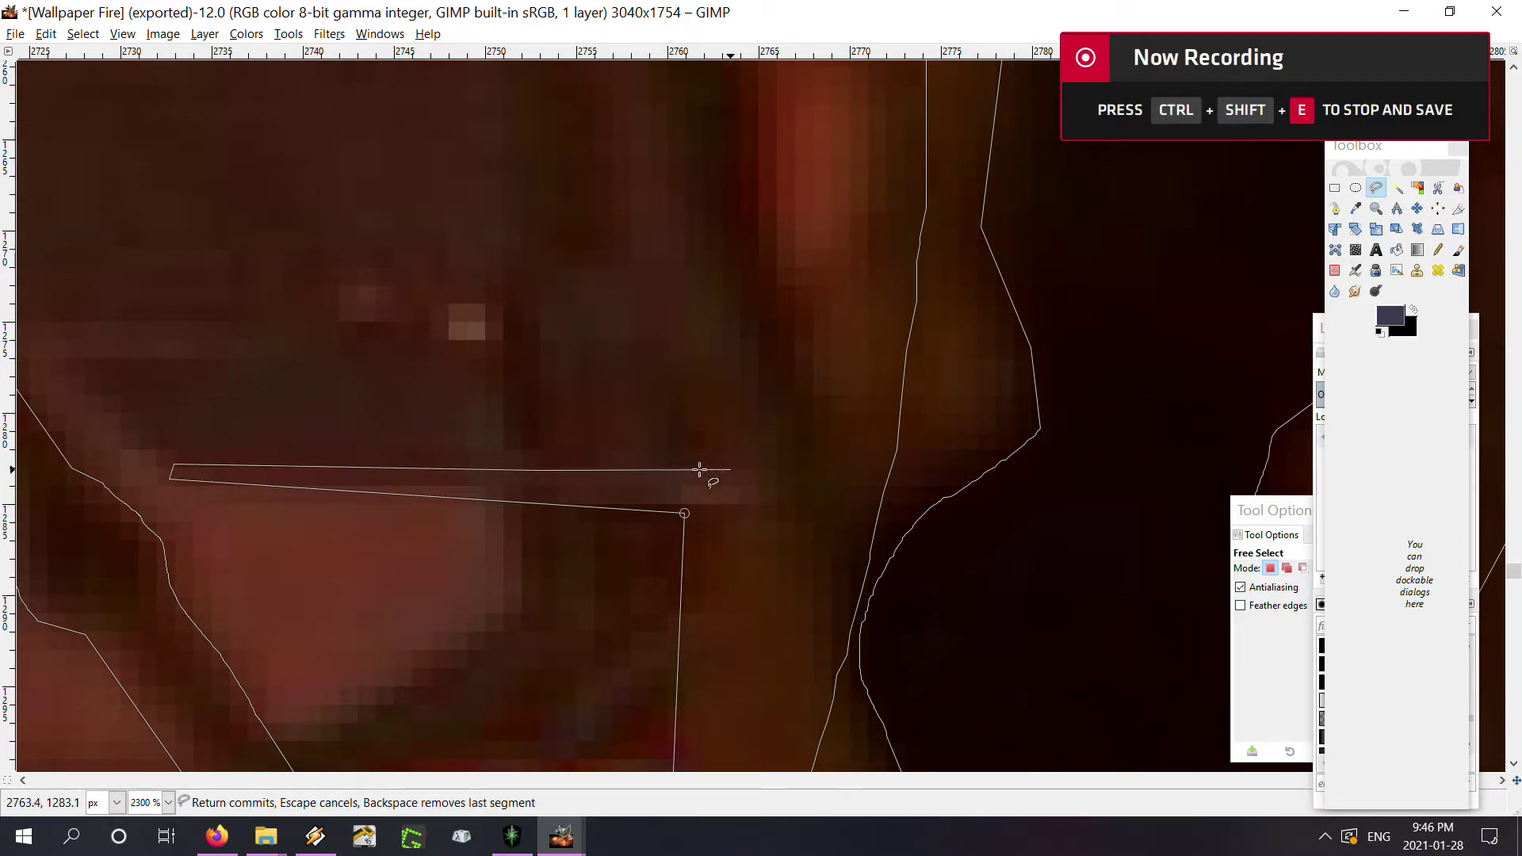
{"action": "scroll", "coordinate": [685, 467], "scroll_direction": "down", "scroll_amount": 3}
{"action": "left_click", "coordinate": [616, 467]}
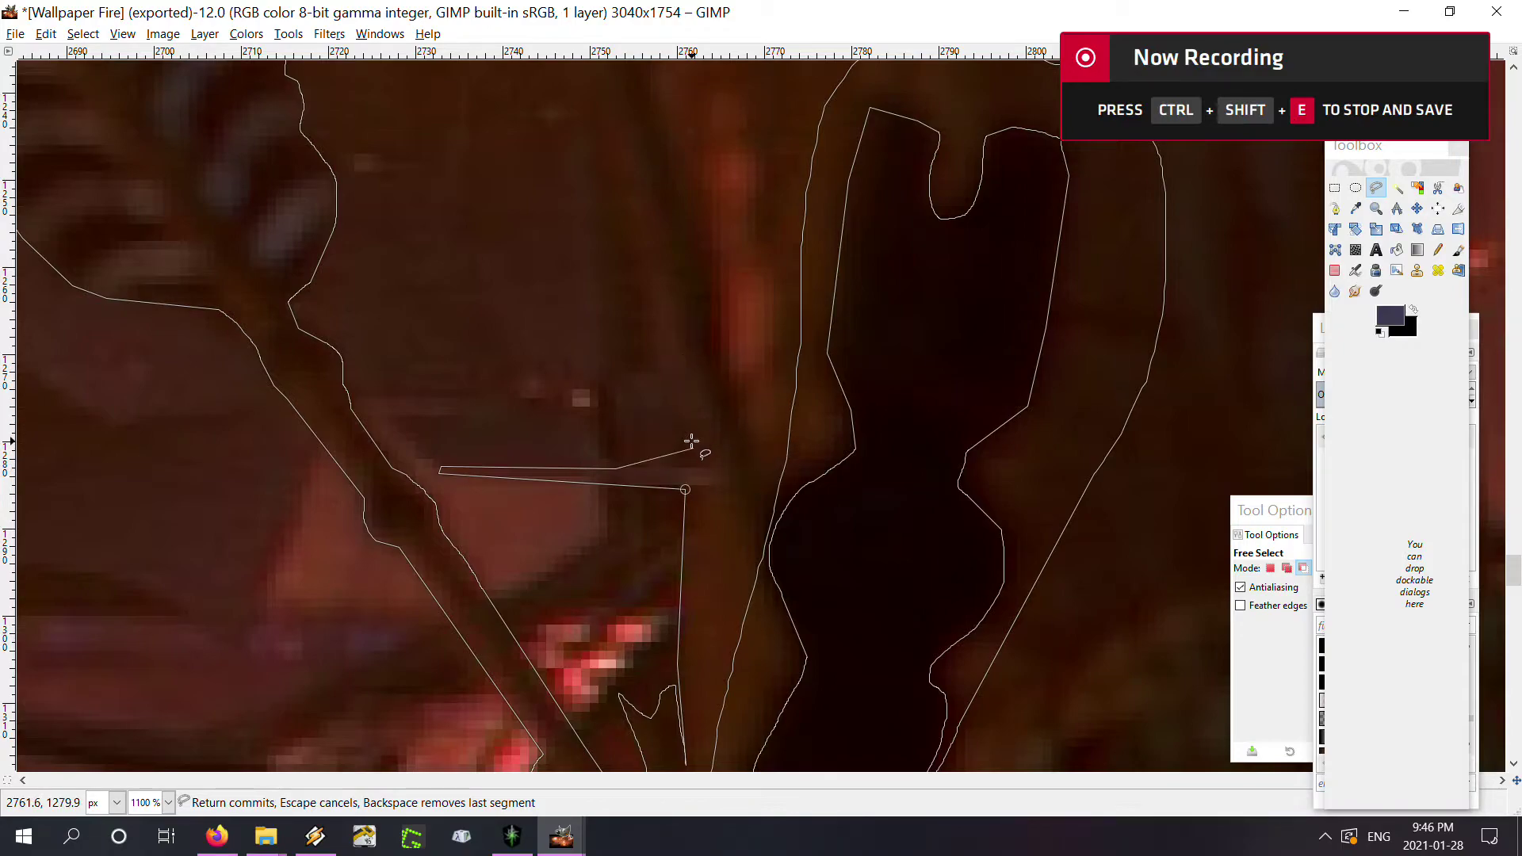
Fix a point on the silhouette's lower edge near the ship, then zoom out to check
{"action": "scroll", "coordinate": [696, 441], "scroll_direction": "up", "scroll_amount": 5}
{"action": "left_click", "coordinate": [680, 519]}
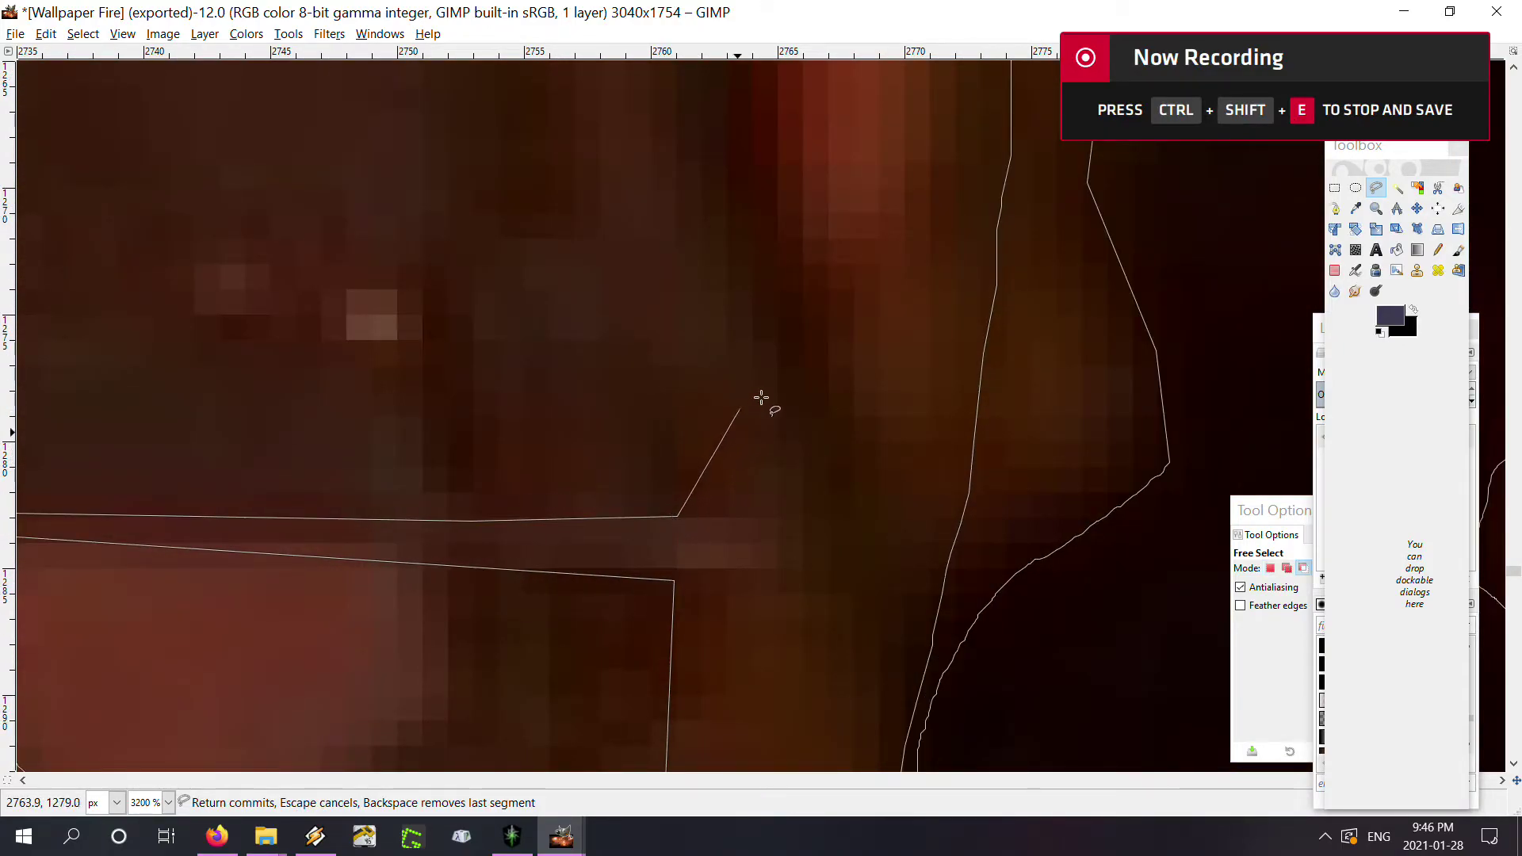
{"action": "scroll", "coordinate": [741, 353], "scroll_direction": "down", "scroll_amount": 3}
{"action": "scroll", "coordinate": [738, 347], "scroll_direction": "down", "scroll_amount": 4}
{"action": "scroll", "coordinate": [825, 262], "scroll_direction": "up", "scroll_amount": 5}
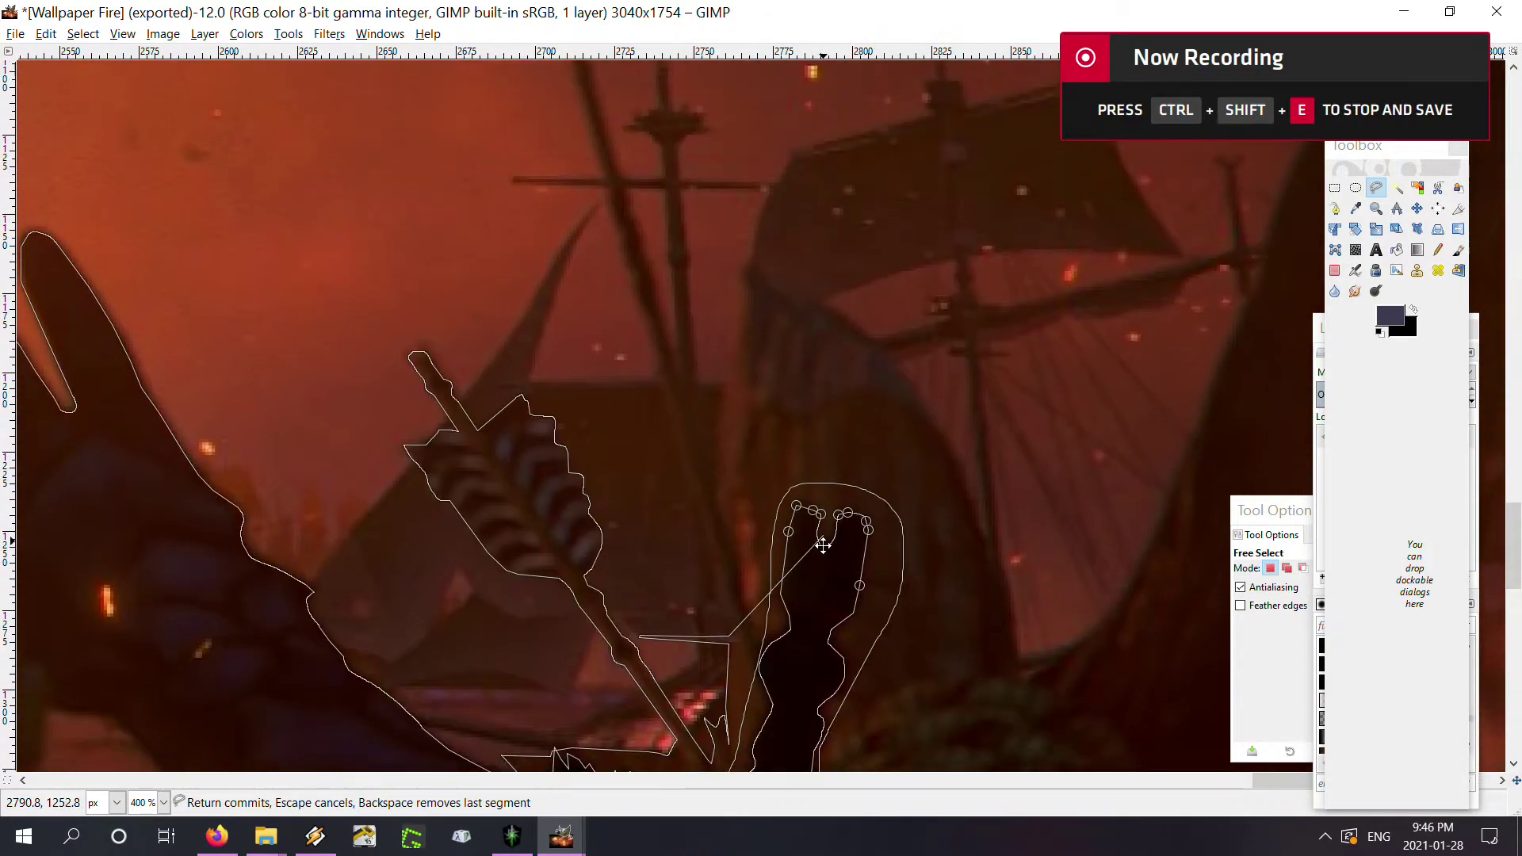
{"action": "scroll", "coordinate": [754, 584], "scroll_direction": "down", "scroll_amount": 1}
{"action": "scroll", "coordinate": [804, 499], "scroll_direction": "down", "scroll_amount": 1}
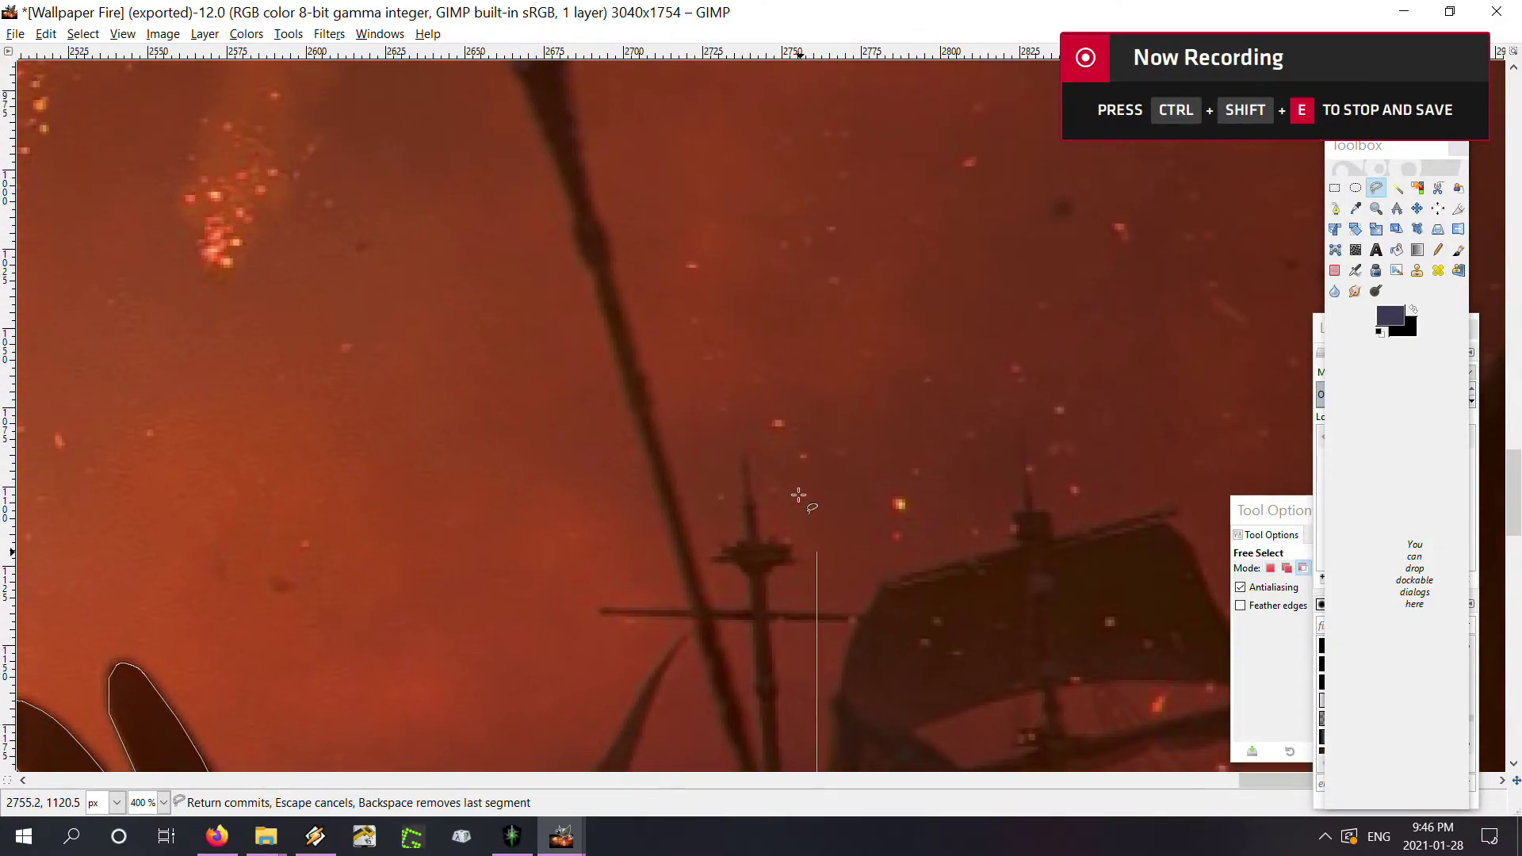
{"action": "scroll", "coordinate": [870, 532], "scroll_direction": "down", "scroll_amount": 2}
{"action": "scroll", "coordinate": [803, 605], "scroll_direction": "up", "scroll_amount": 4}
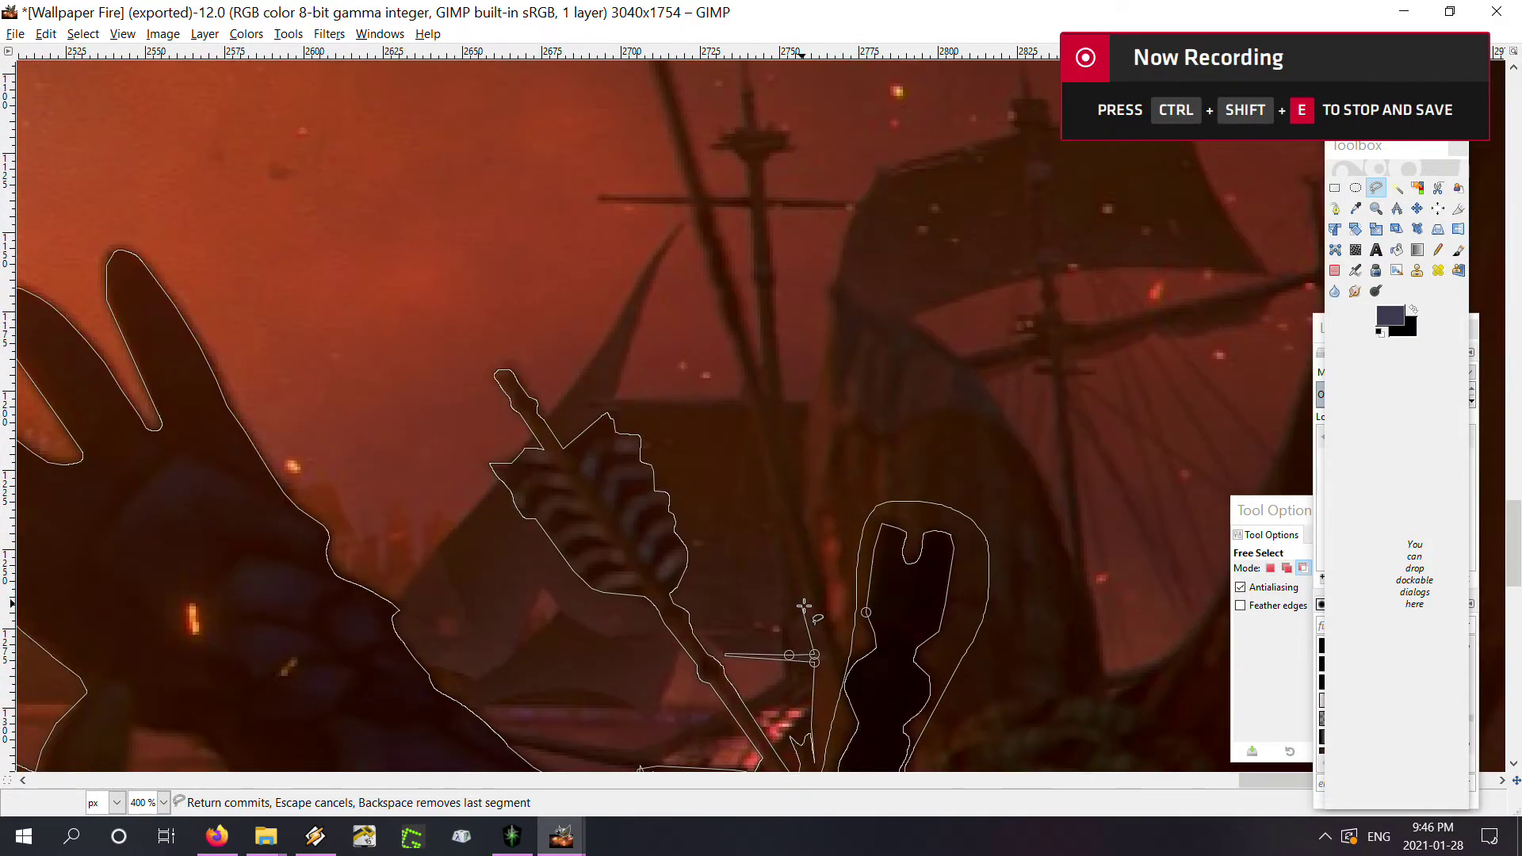
Add outline points climbing the tall stalk's edge
{"action": "scroll", "coordinate": [811, 613], "scroll_direction": "down", "scroll_amount": 6}
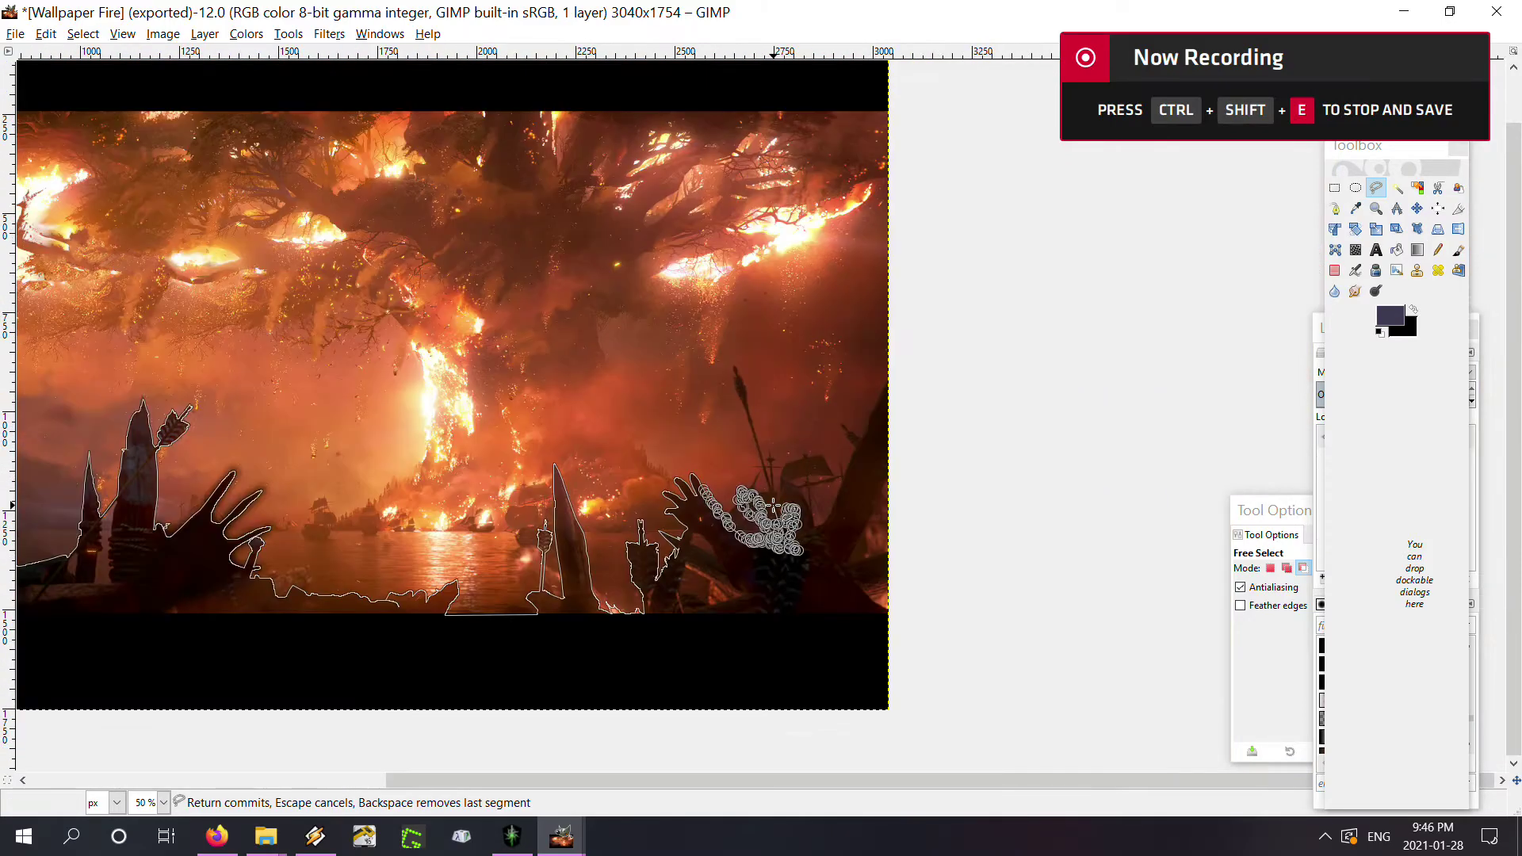
{"action": "scroll", "coordinate": [763, 511], "scroll_direction": "up", "scroll_amount": 6}
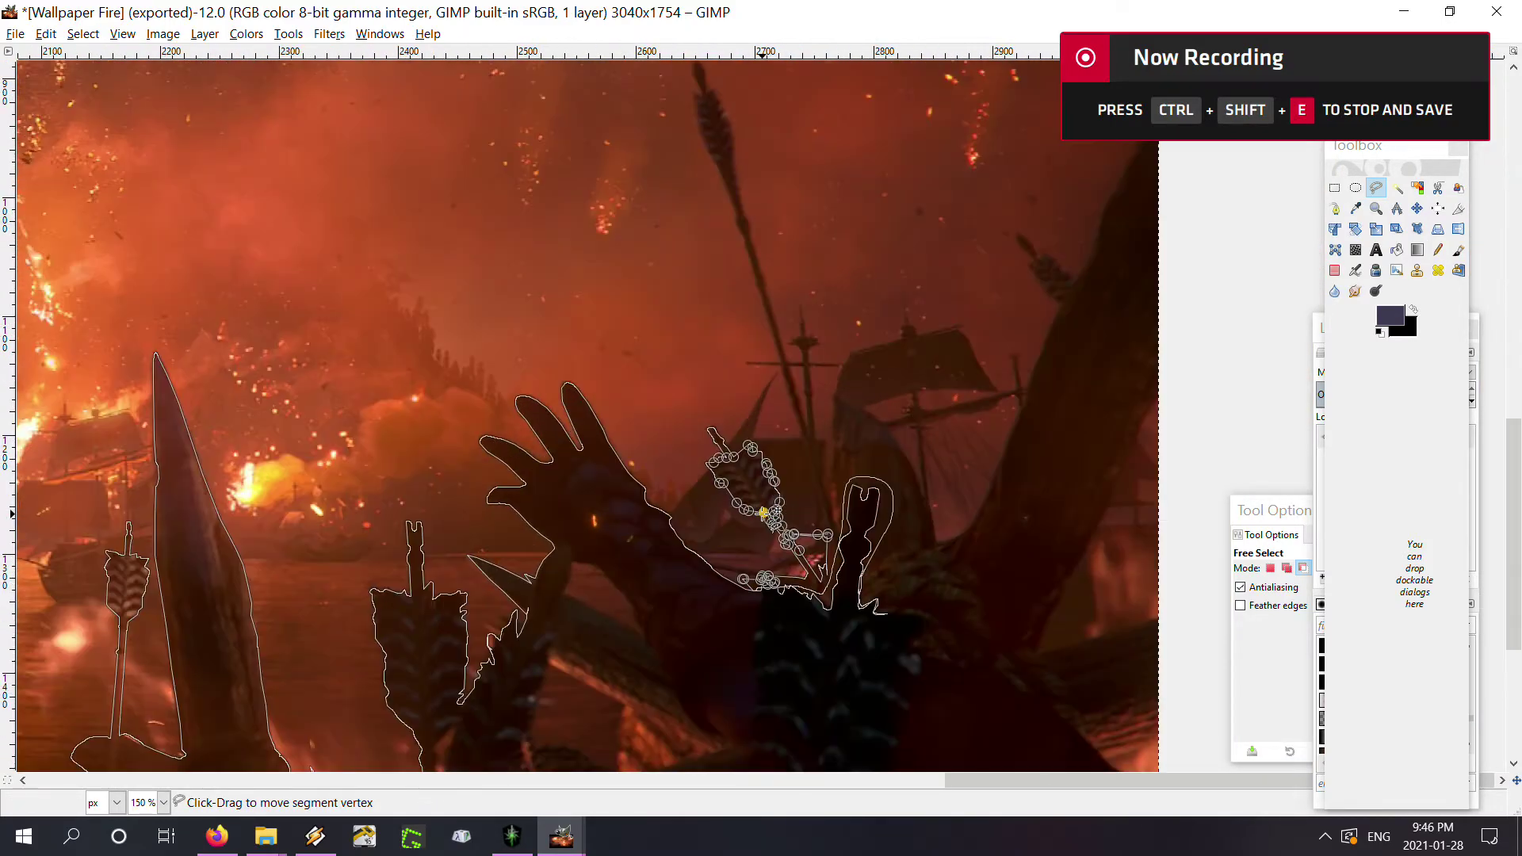
{"action": "scroll", "coordinate": [773, 475], "scroll_direction": "up", "scroll_amount": 2}
{"action": "scroll", "coordinate": [877, 544], "scroll_direction": "up", "scroll_amount": 3}
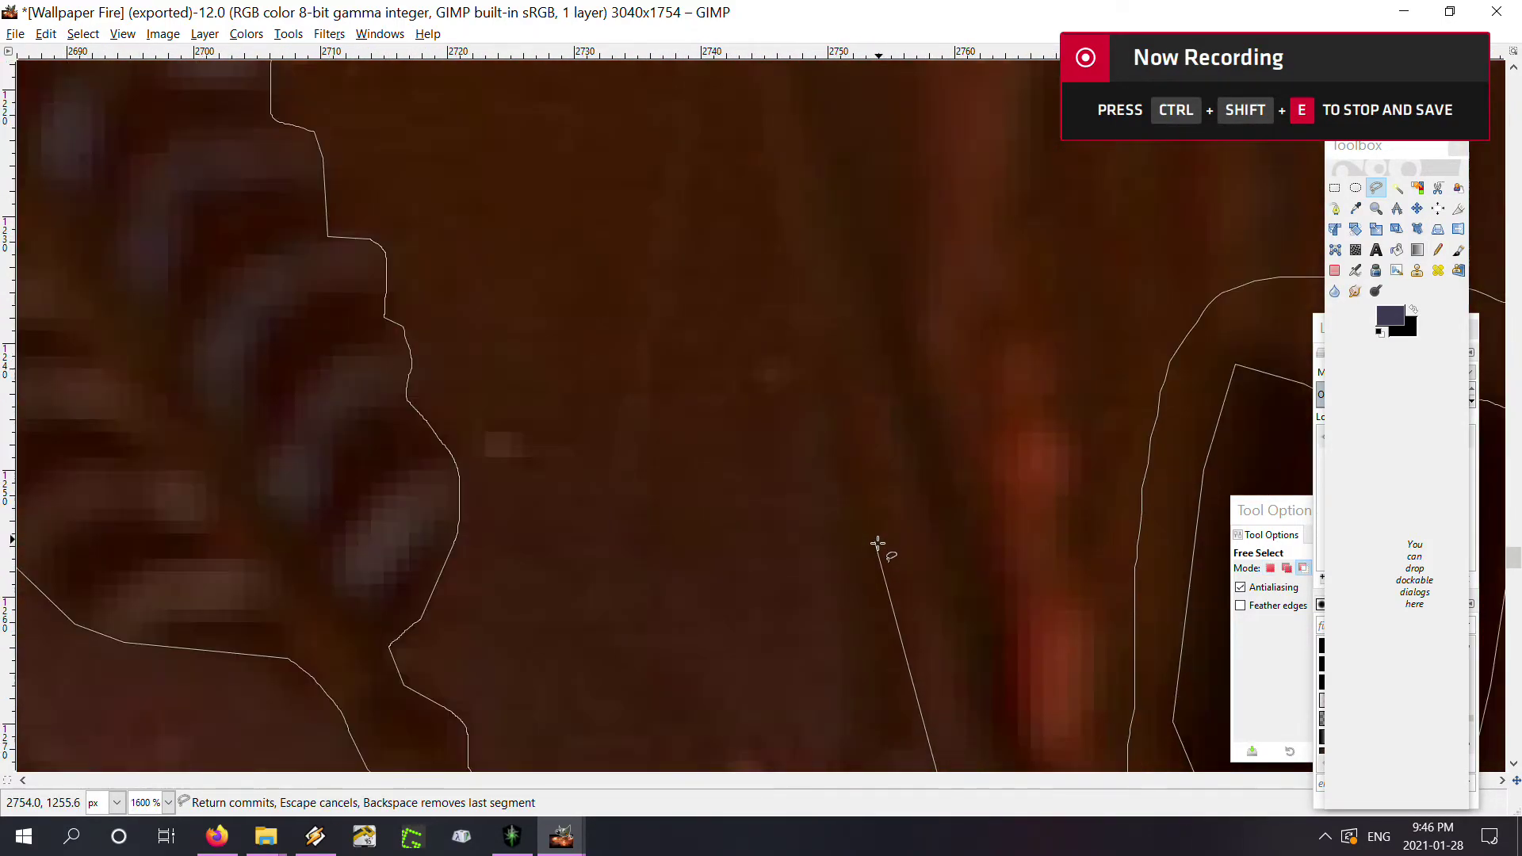
{"action": "left_click_drag", "start_coordinate": [890, 574], "coordinate": [672, 340]}
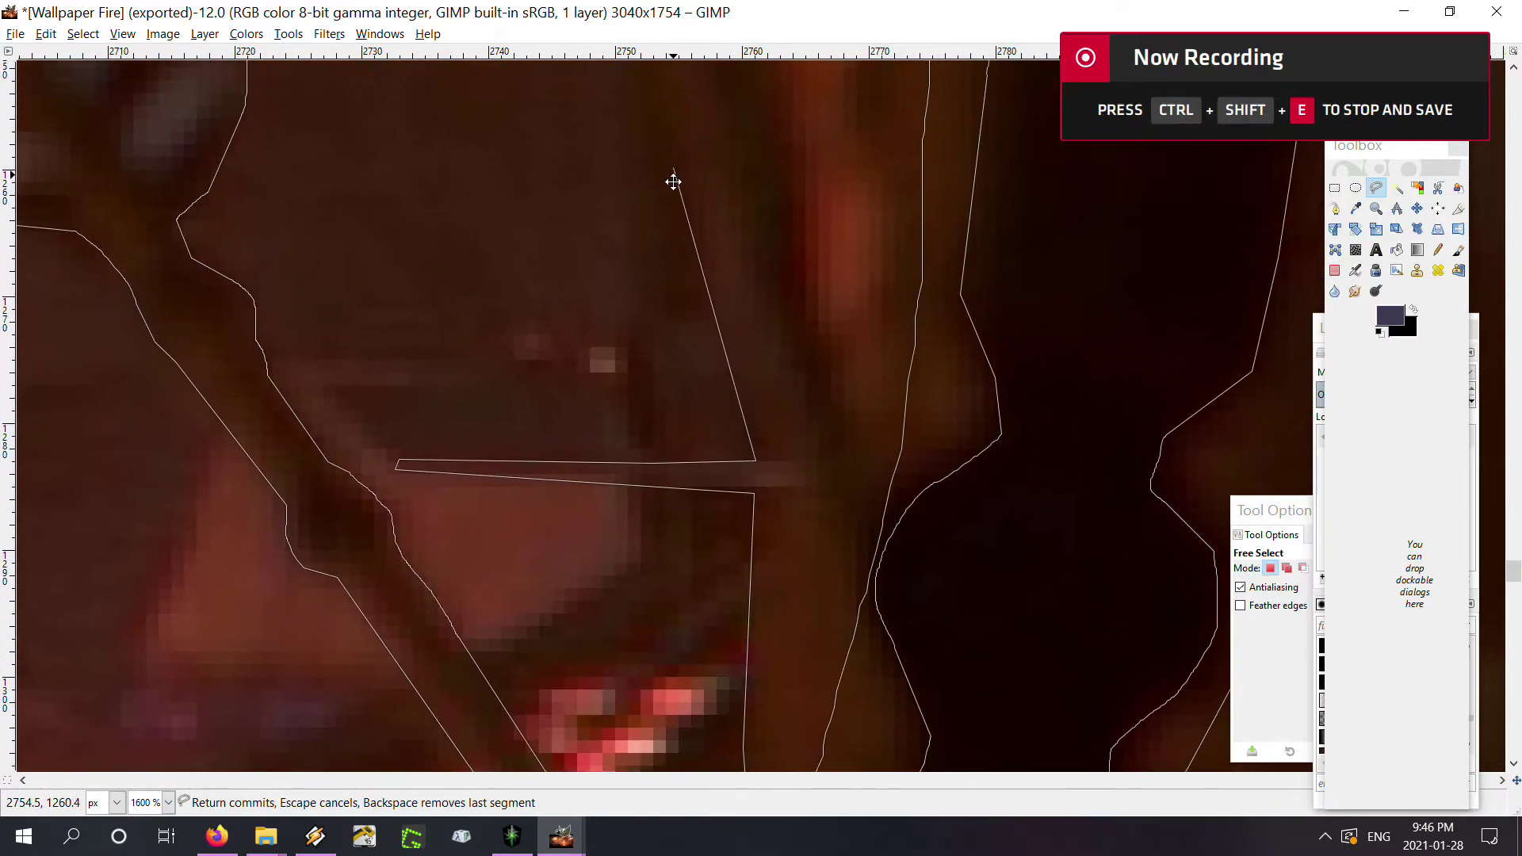
{"action": "left_click", "coordinate": [661, 283]}
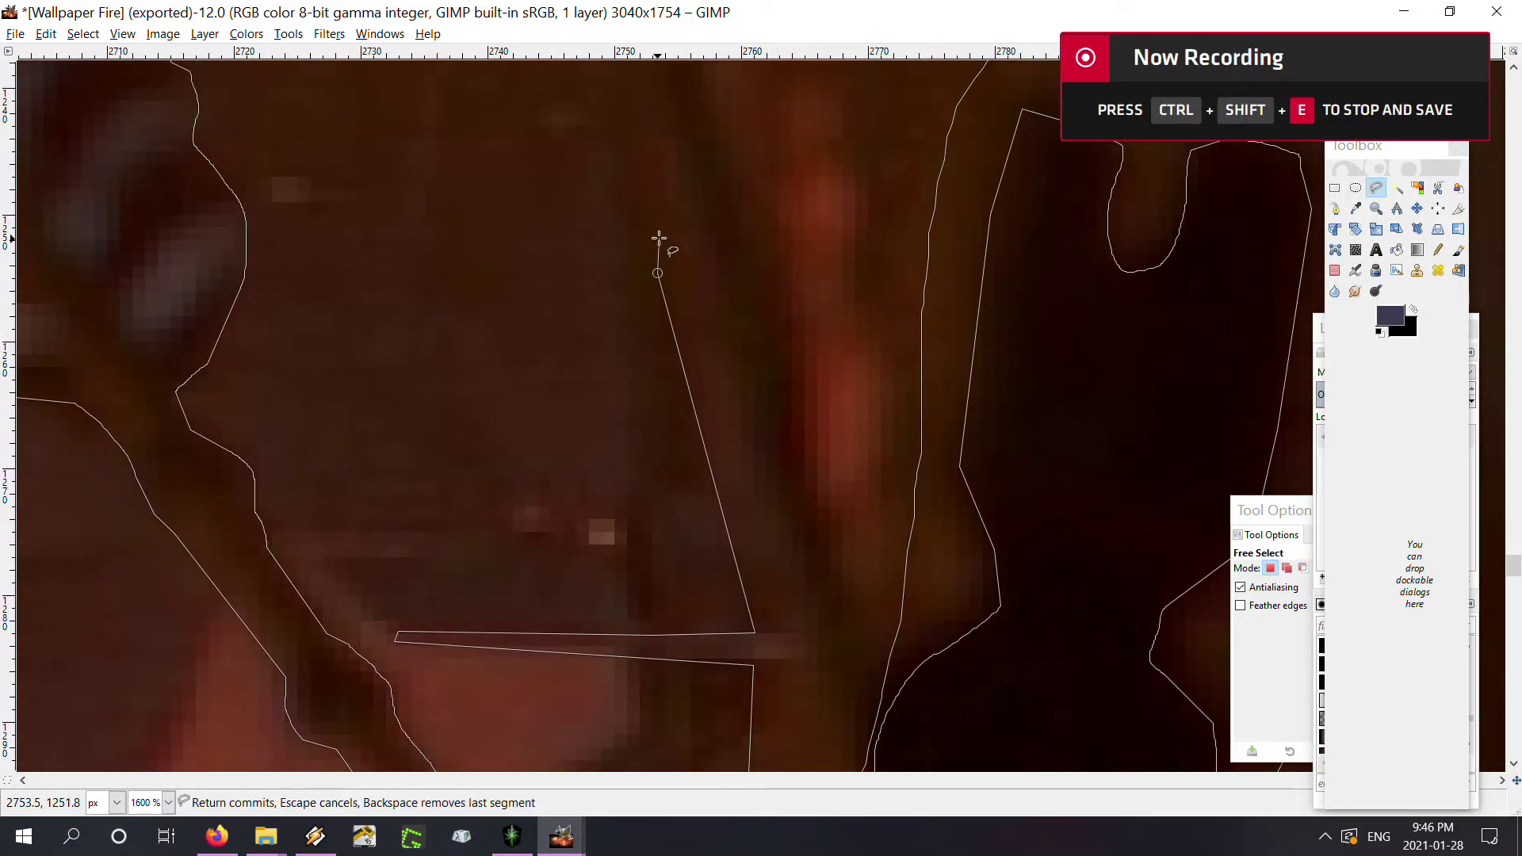
{"action": "mouse_move", "coordinate": [663, 238]}
{"action": "left_mouse_down"}
{"action": "mouse_move", "coordinate": [743, 579]}
{"action": "mouse_move", "coordinate": [658, 307]}
{"action": "left_mouse_up"}
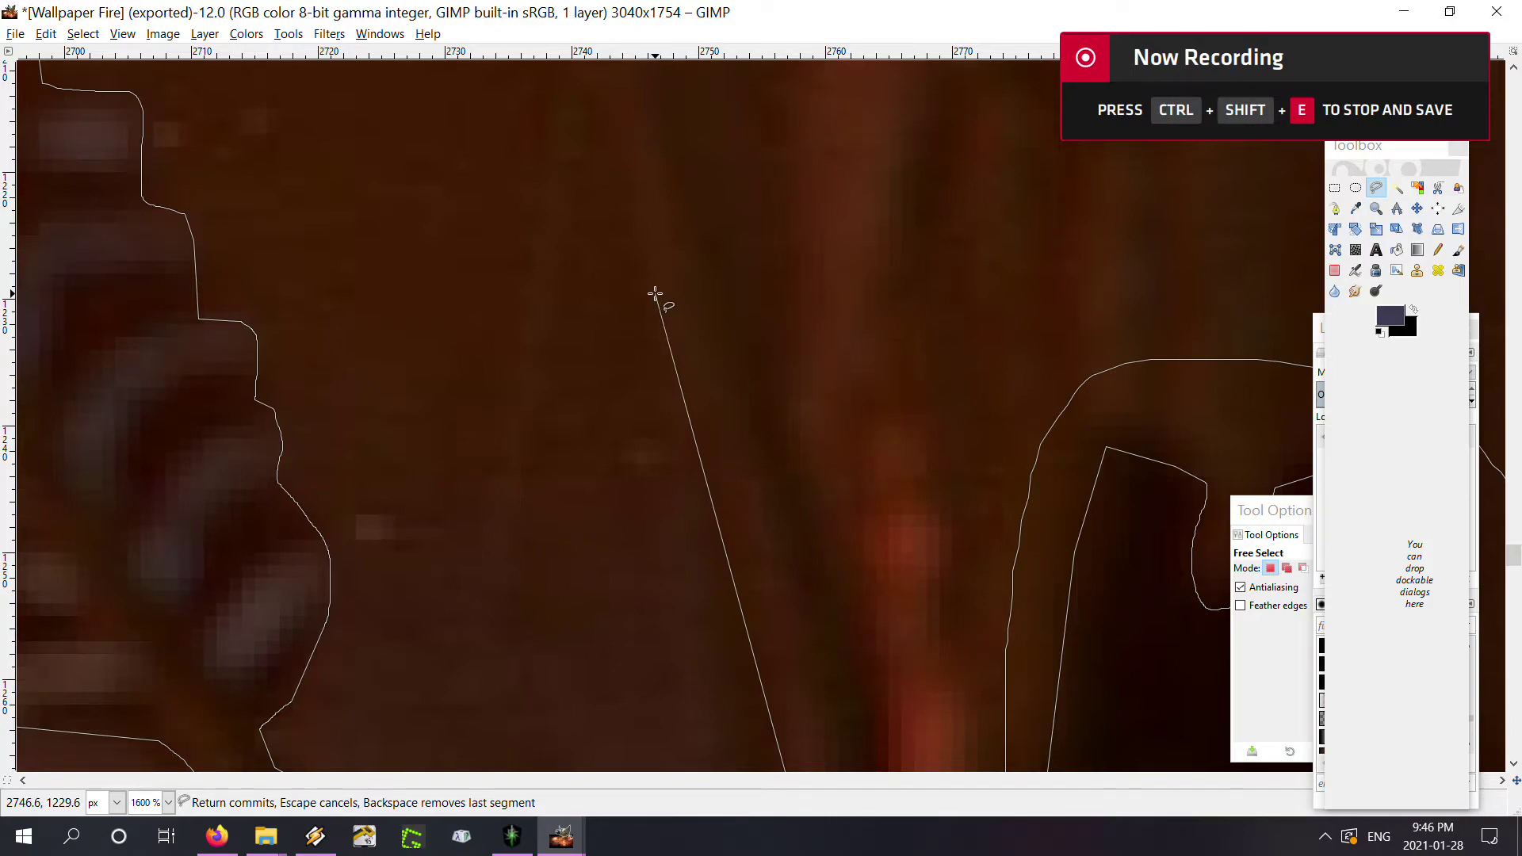
{"action": "left_click", "coordinate": [664, 343]}
Zoom to 1600% and trace the mast's edge up toward the crossbar
{"action": "scroll", "coordinate": [683, 417], "scroll_direction": "up", "scroll_amount": 5}
{"action": "scroll", "coordinate": [682, 418], "scroll_direction": "left", "scroll_amount": 2}
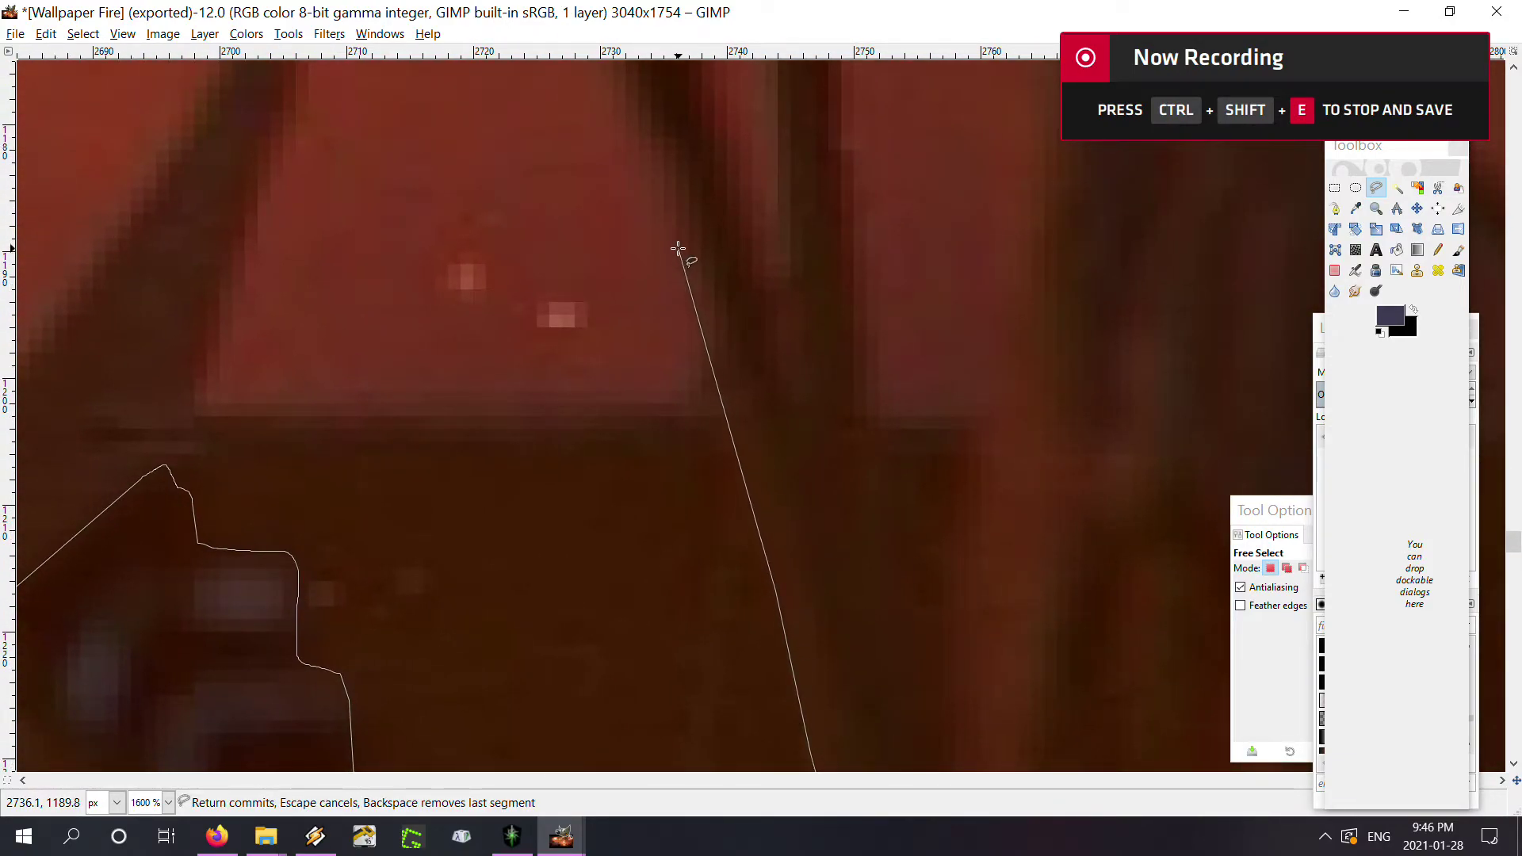
{"action": "scroll", "coordinate": [761, 476], "scroll_direction": "up", "scroll_amount": 5}
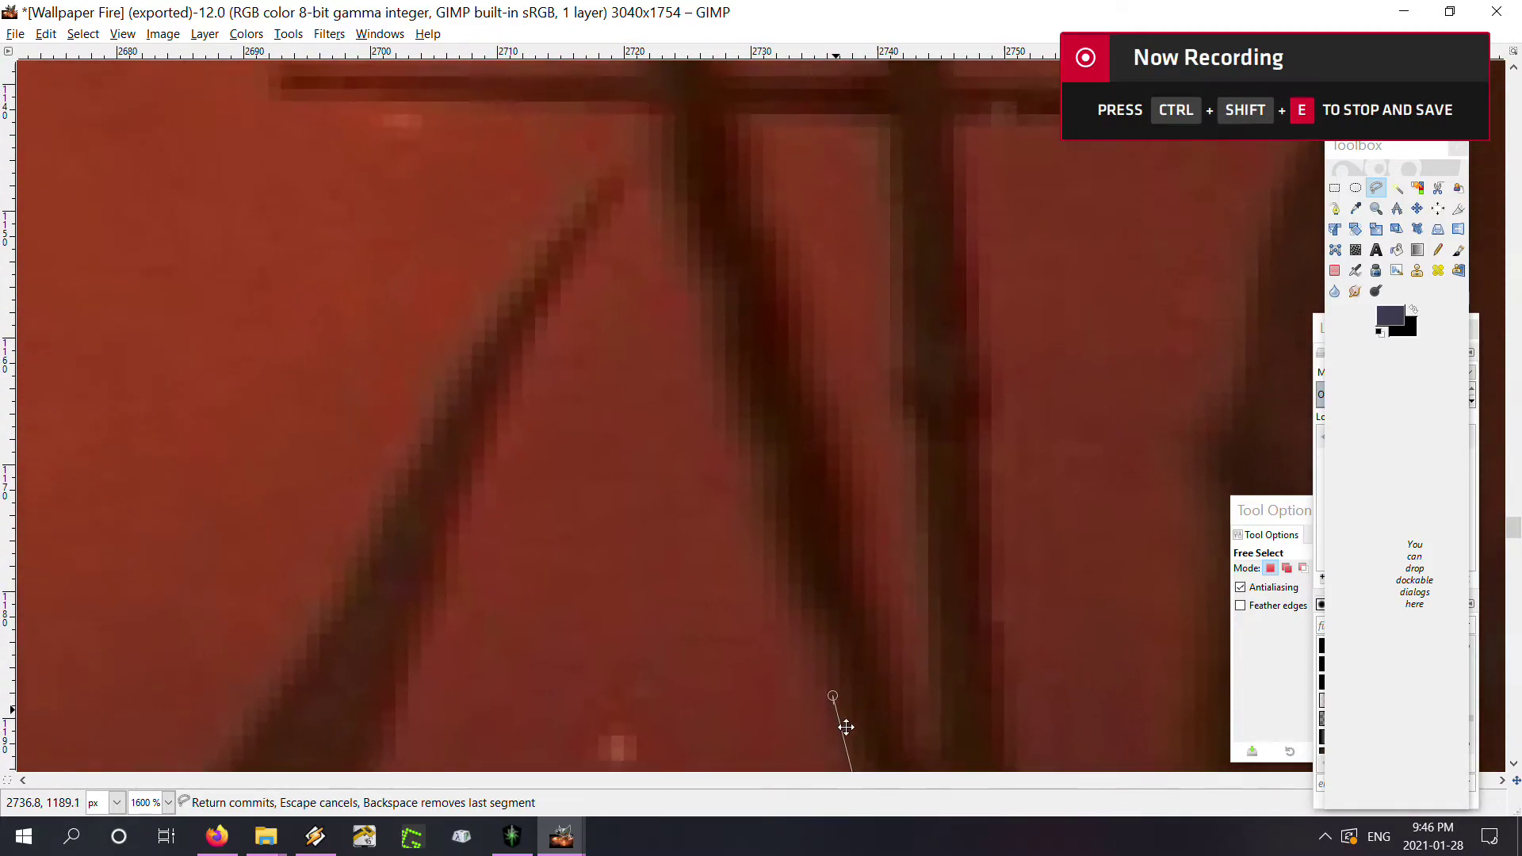
{"action": "scroll", "coordinate": [835, 714], "scroll_direction": "up", "scroll_amount": 2}
{"action": "scroll", "coordinate": [763, 454], "scroll_direction": "down", "scroll_amount": 2, "text": "ctrl"}
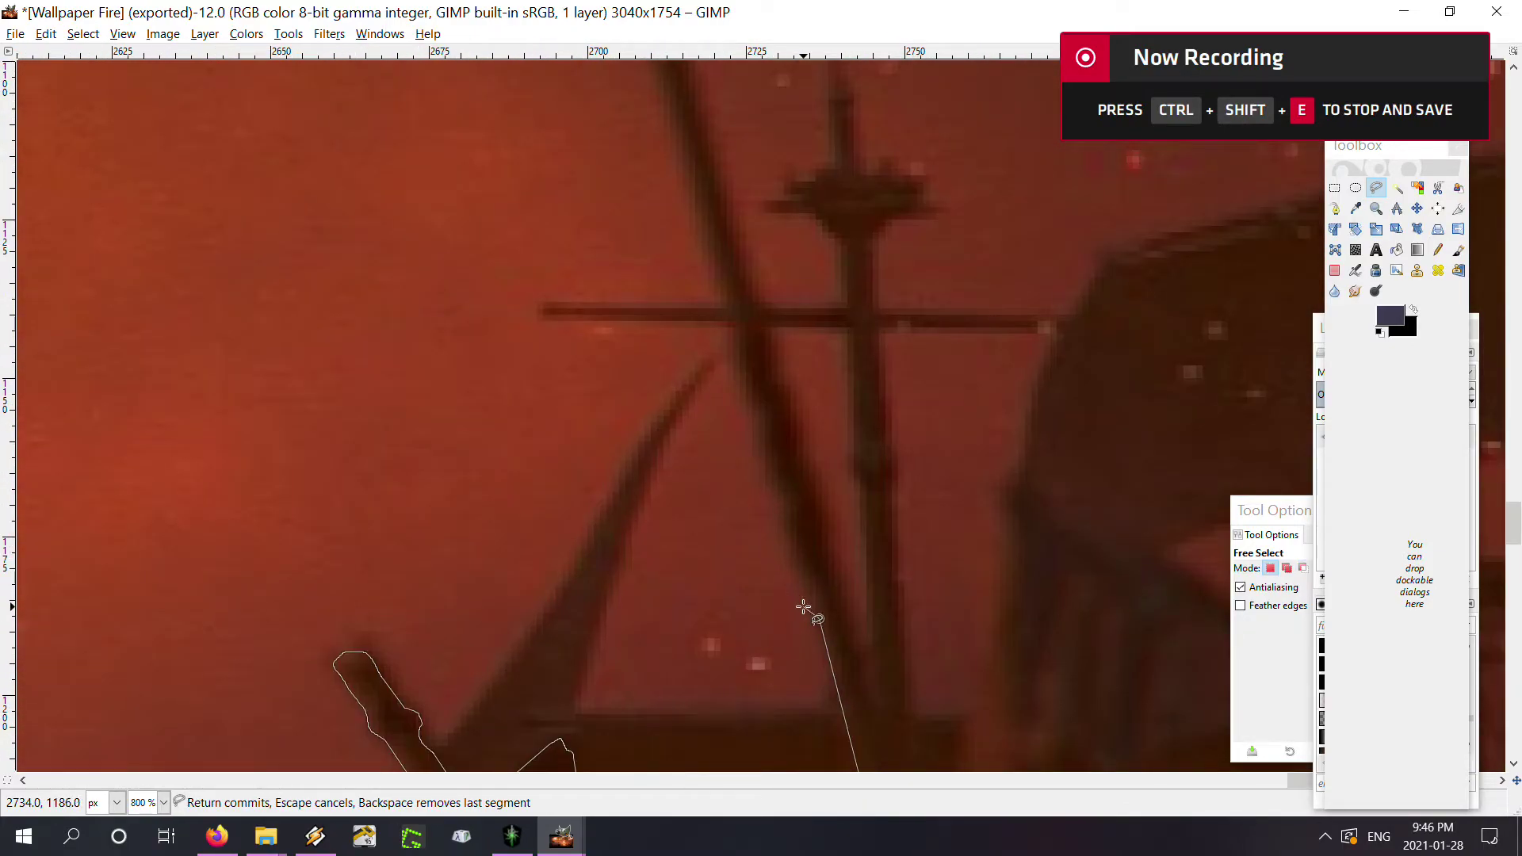
{"action": "scroll", "coordinate": [804, 607], "scroll_direction": "up", "scroll_amount": 2, "text": "ctrl"}
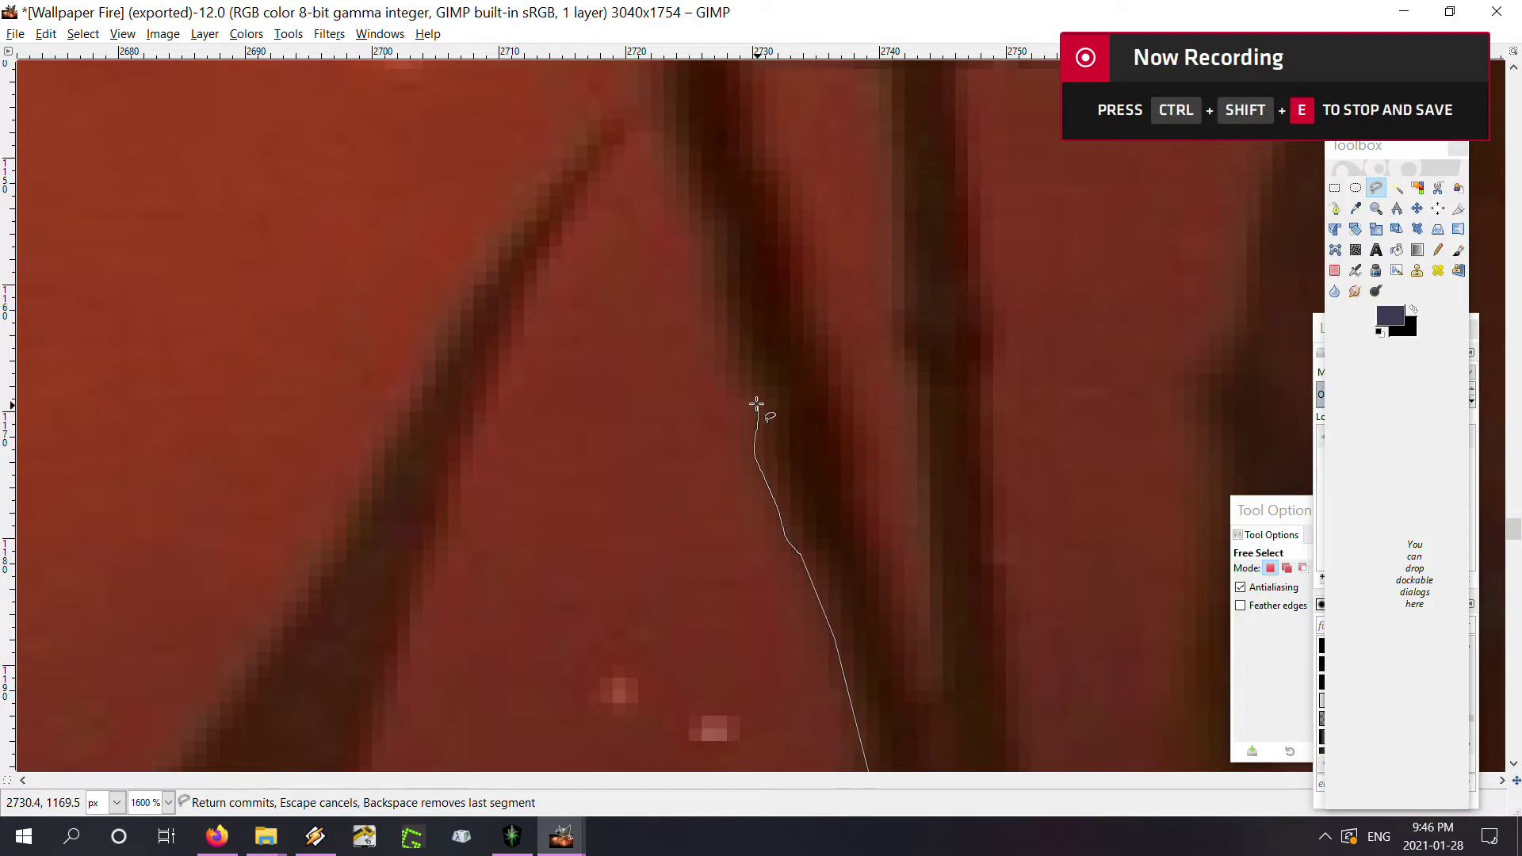
{"action": "left_click_drag", "start_coordinate": [731, 362], "coordinate": [716, 314]}
{"action": "left_click_drag", "start_coordinate": [688, 210], "coordinate": [784, 507]}
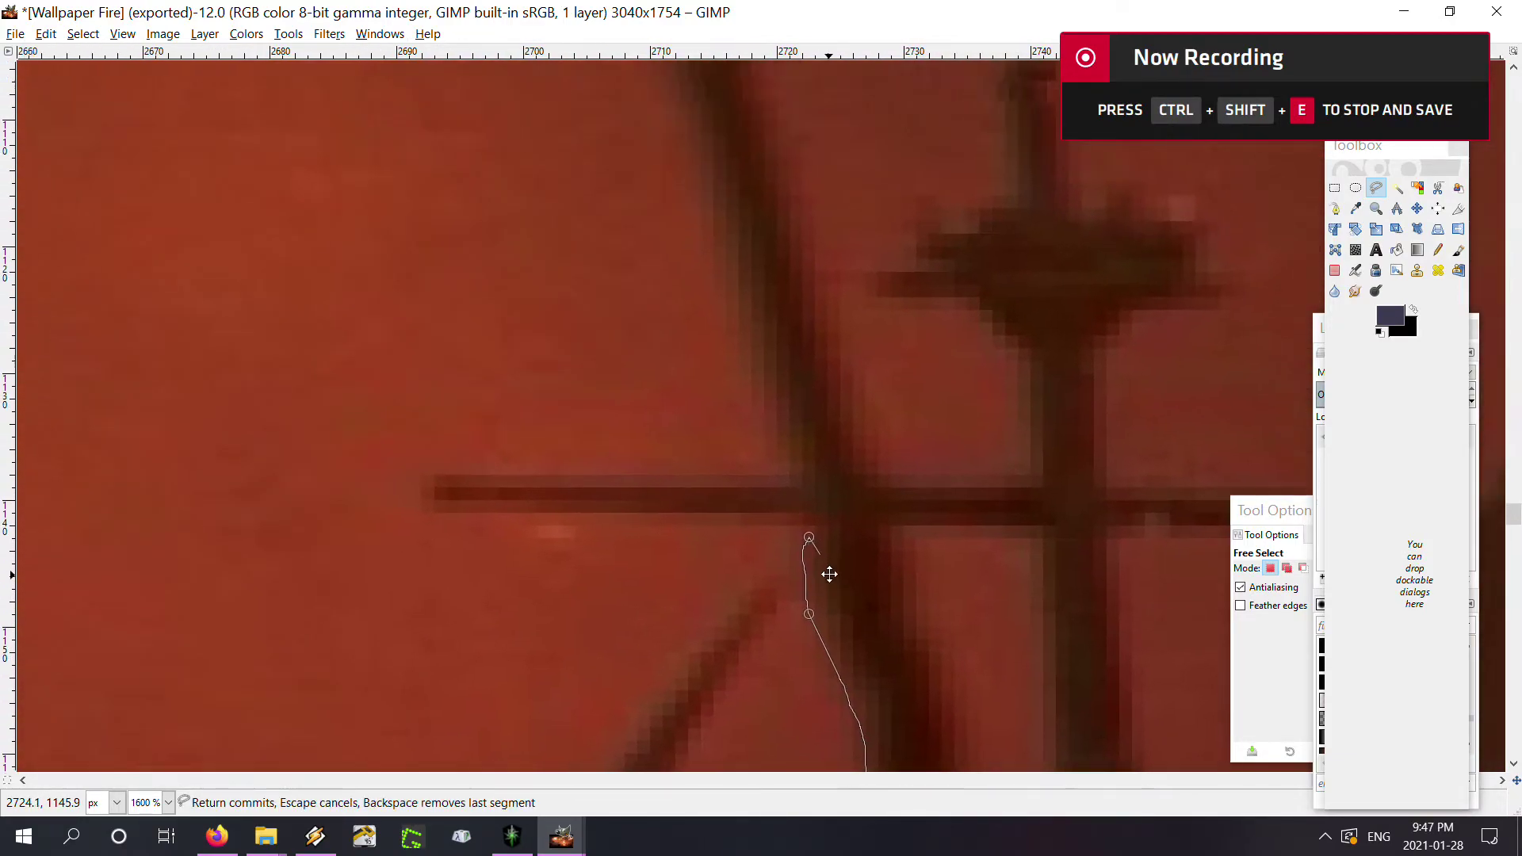
{"action": "left_click_drag", "start_coordinate": [754, 367], "coordinate": [825, 574]}
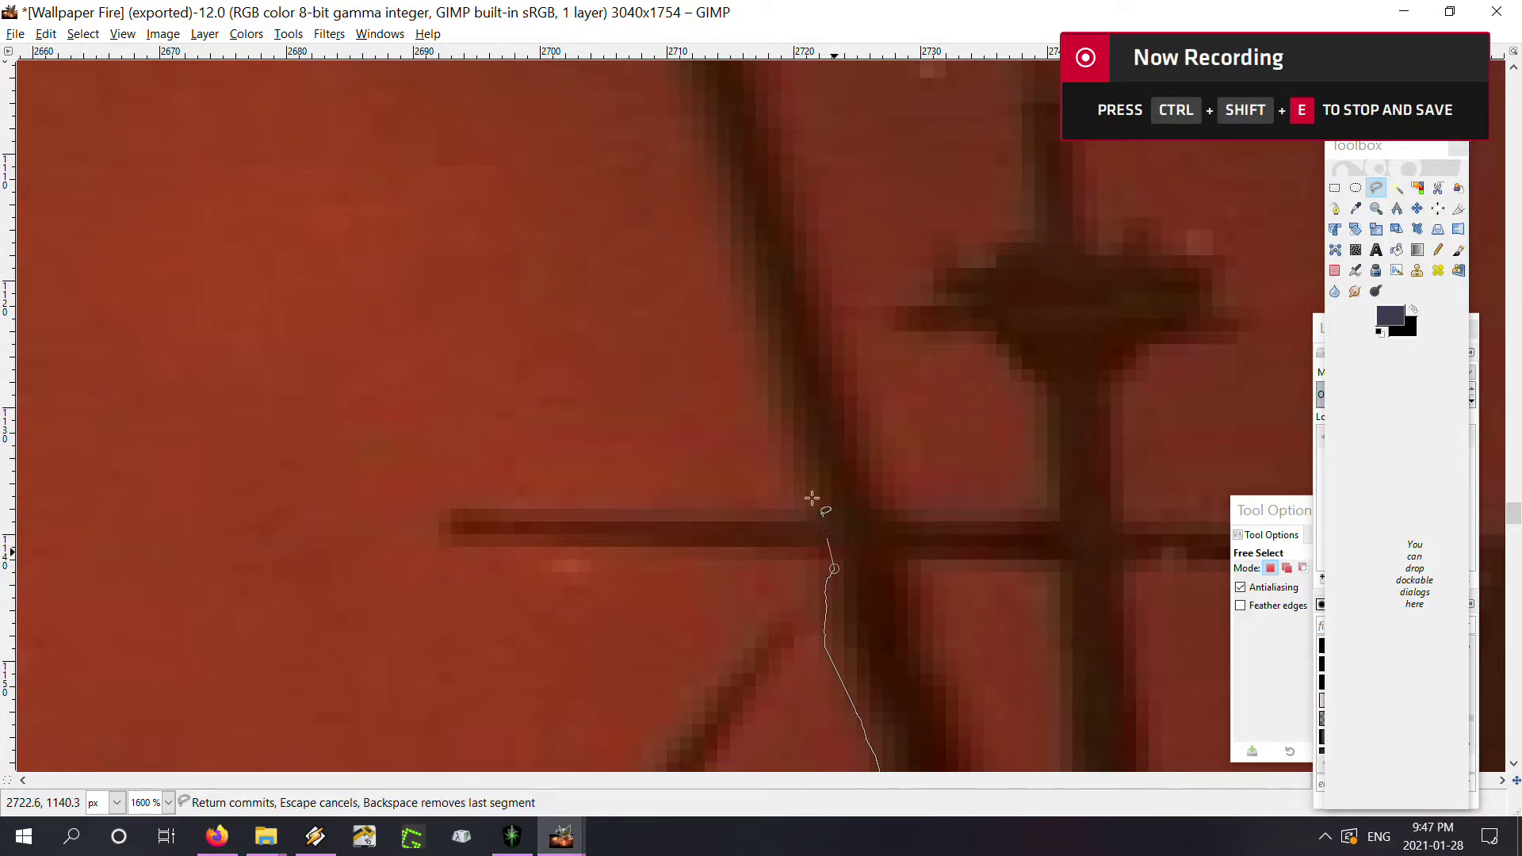
{"action": "scroll", "coordinate": [737, 250], "scroll_direction": "down", "scroll_amount": 4}
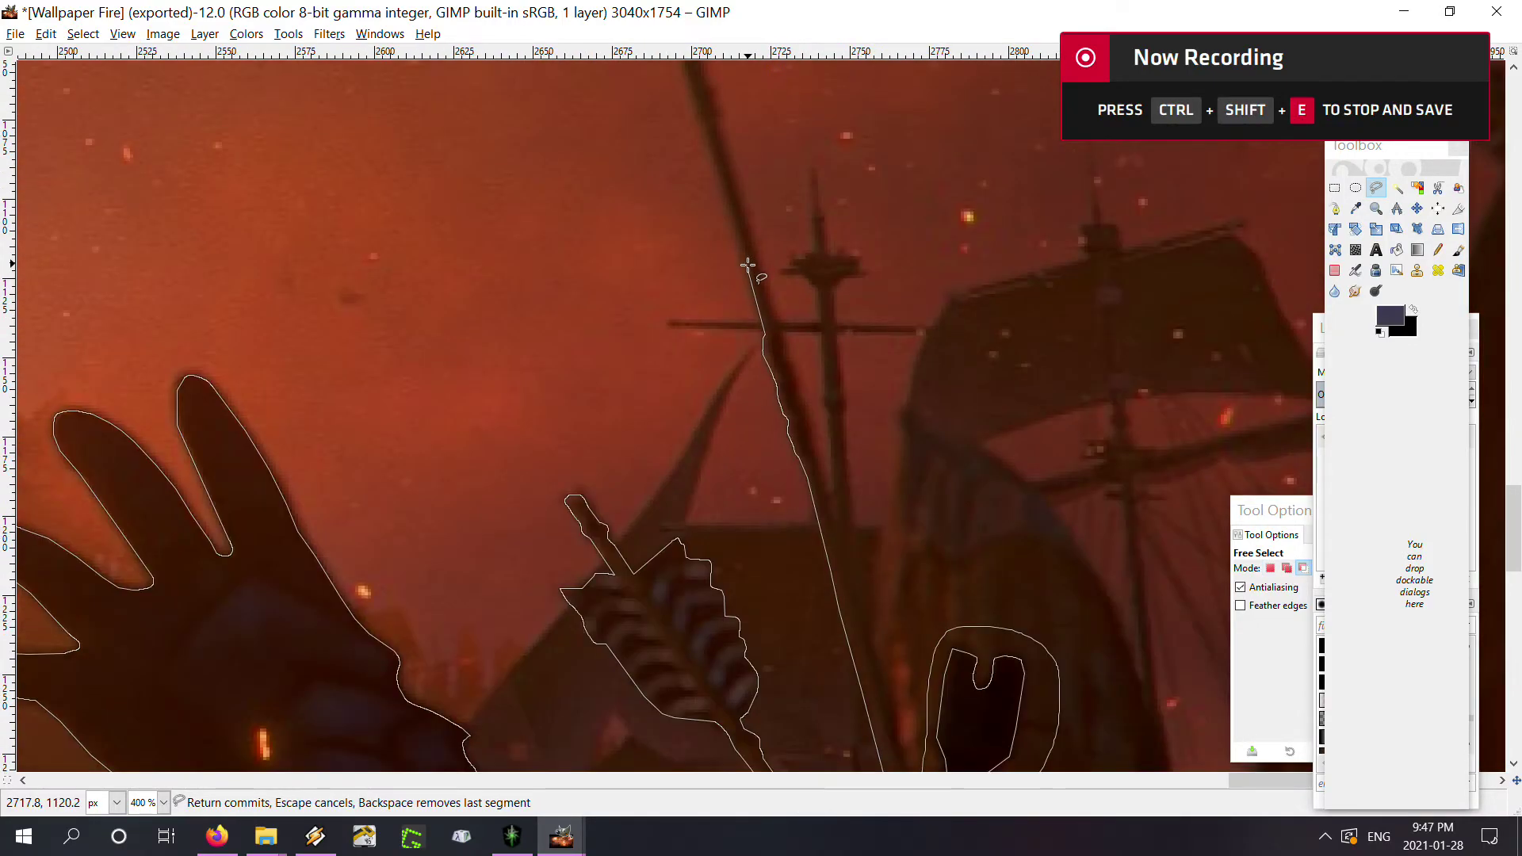
{"action": "scroll", "coordinate": [771, 342], "scroll_direction": "up", "scroll_amount": 5}
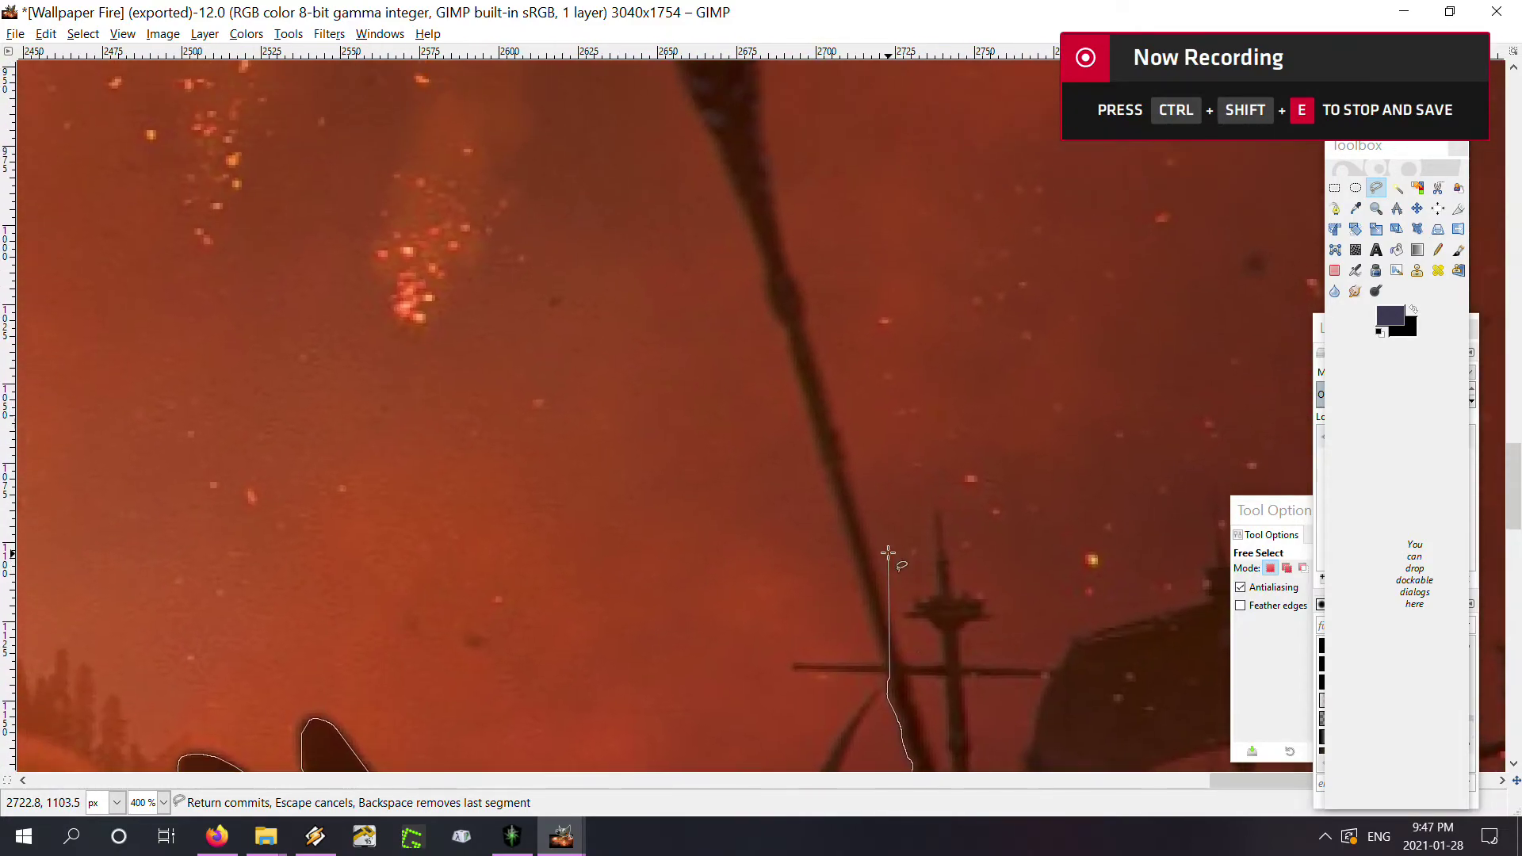
{"action": "scroll", "coordinate": [844, 470], "scroll_direction": "up", "scroll_amount": 4}
{"action": "scroll", "coordinate": [844, 470], "scroll_direction": "up", "scroll_amount": 2}
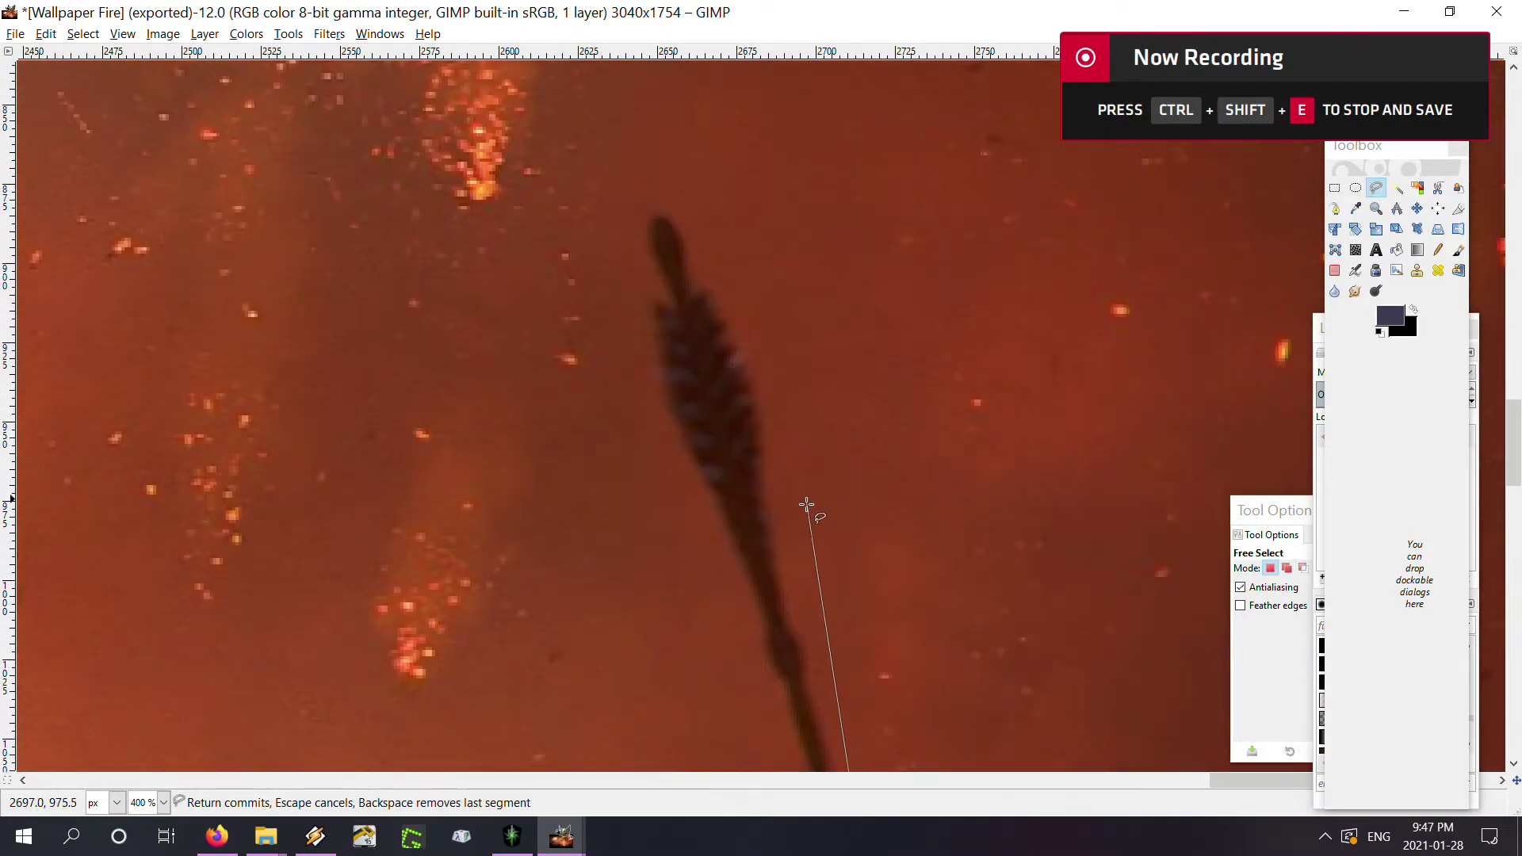
{"action": "scroll", "coordinate": [808, 503], "scroll_direction": "down", "scroll_amount": 5}
{"action": "scroll", "coordinate": [801, 272], "scroll_direction": "up", "scroll_amount": 1}
{"action": "scroll", "coordinate": [825, 349], "scroll_direction": "up", "scroll_amount": 3}
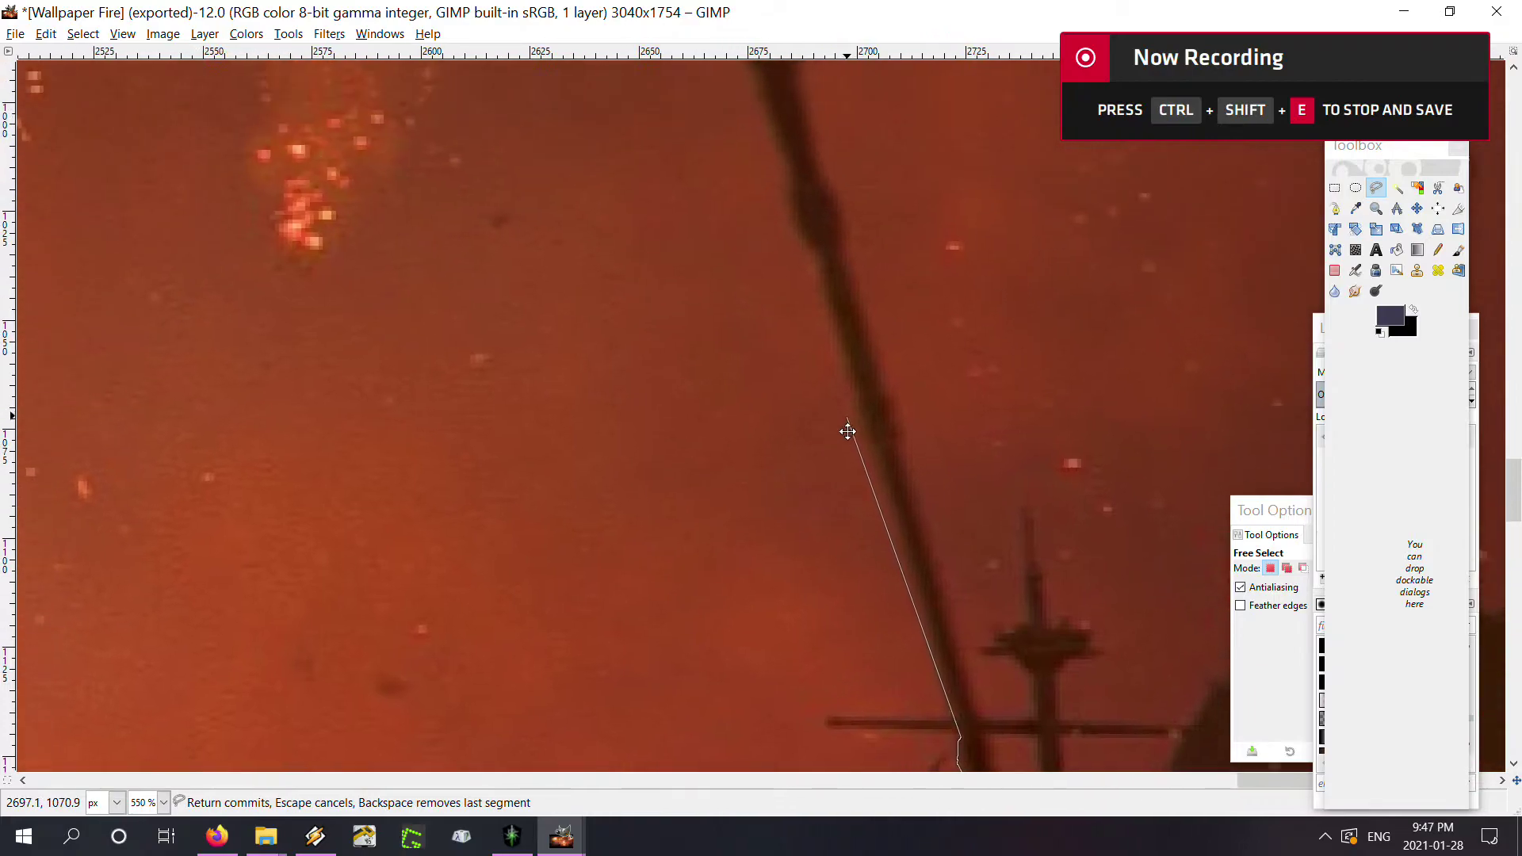
{"action": "scroll", "coordinate": [852, 436], "scroll_direction": "up", "scroll_amount": 1}
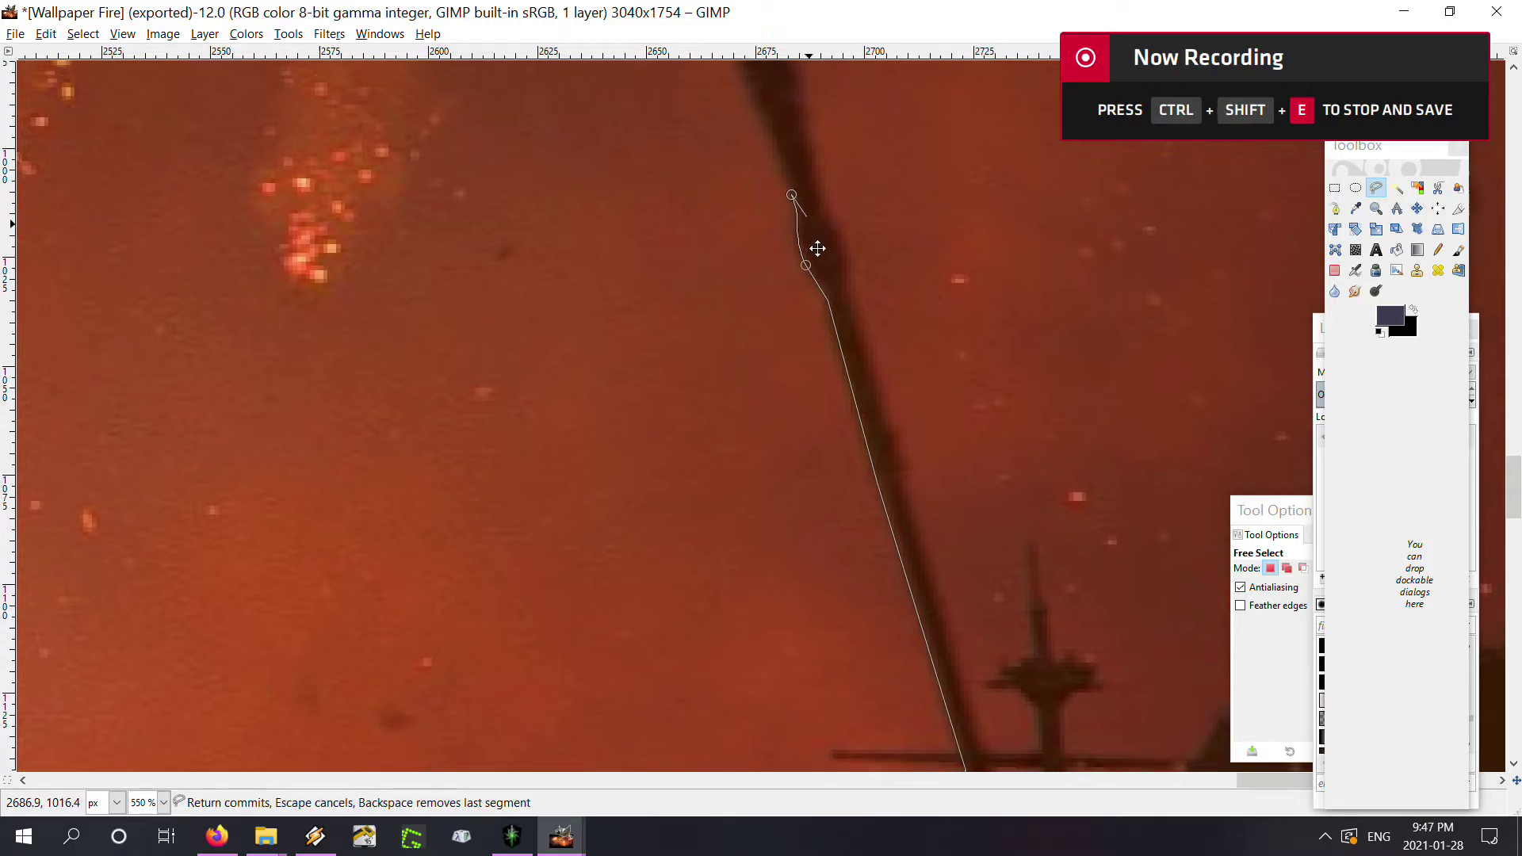
{"action": "scroll", "coordinate": [816, 245], "scroll_direction": "up", "scroll_amount": 5}
{"action": "scroll", "coordinate": [816, 245], "scroll_direction": "left", "scroll_amount": 2}
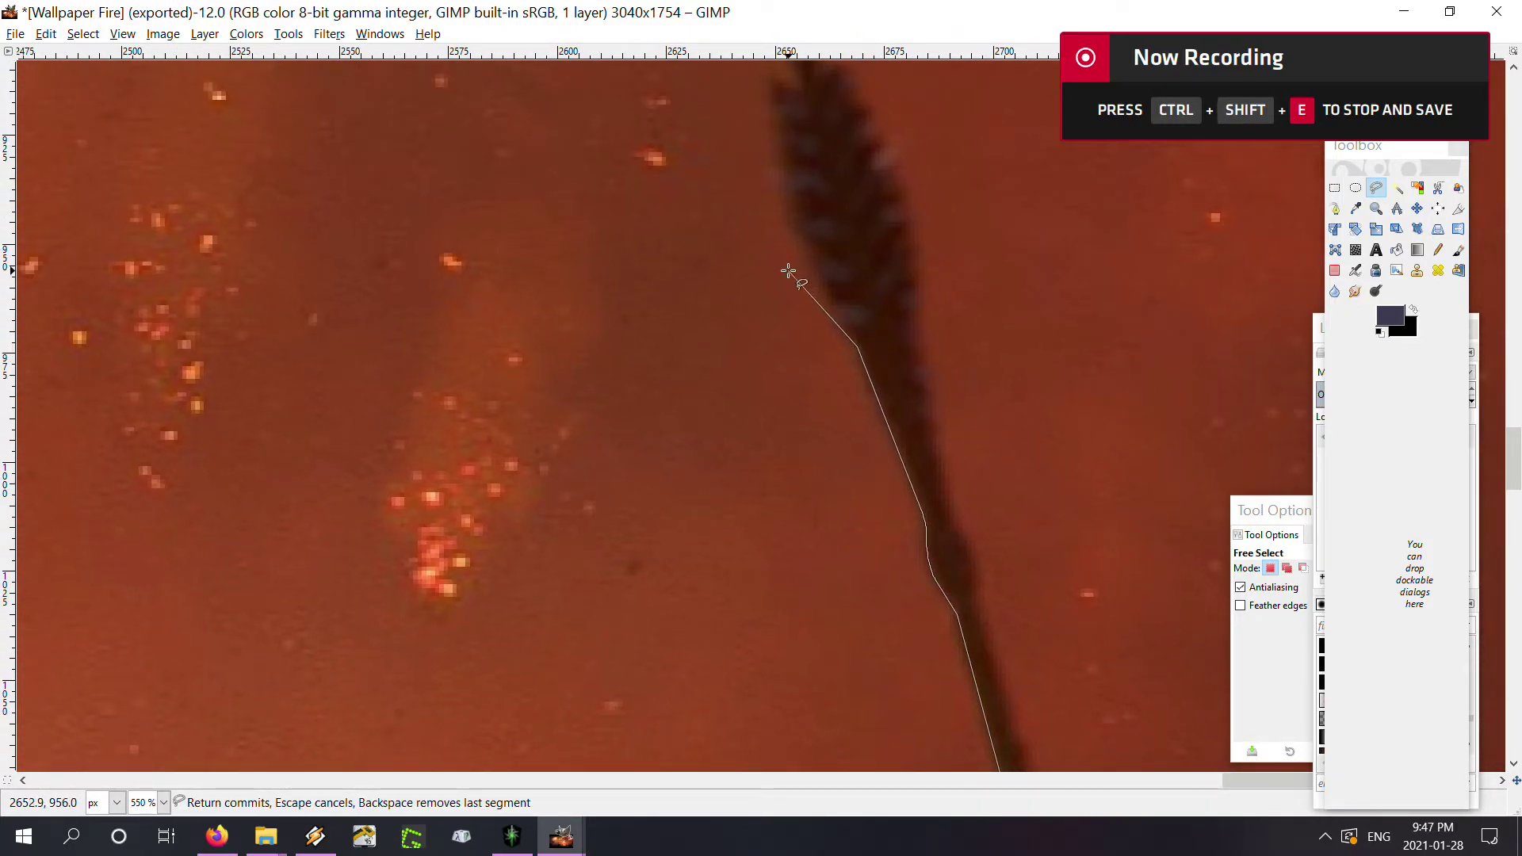
{"action": "scroll", "coordinate": [789, 272], "scroll_direction": "up", "scroll_amount": 4}
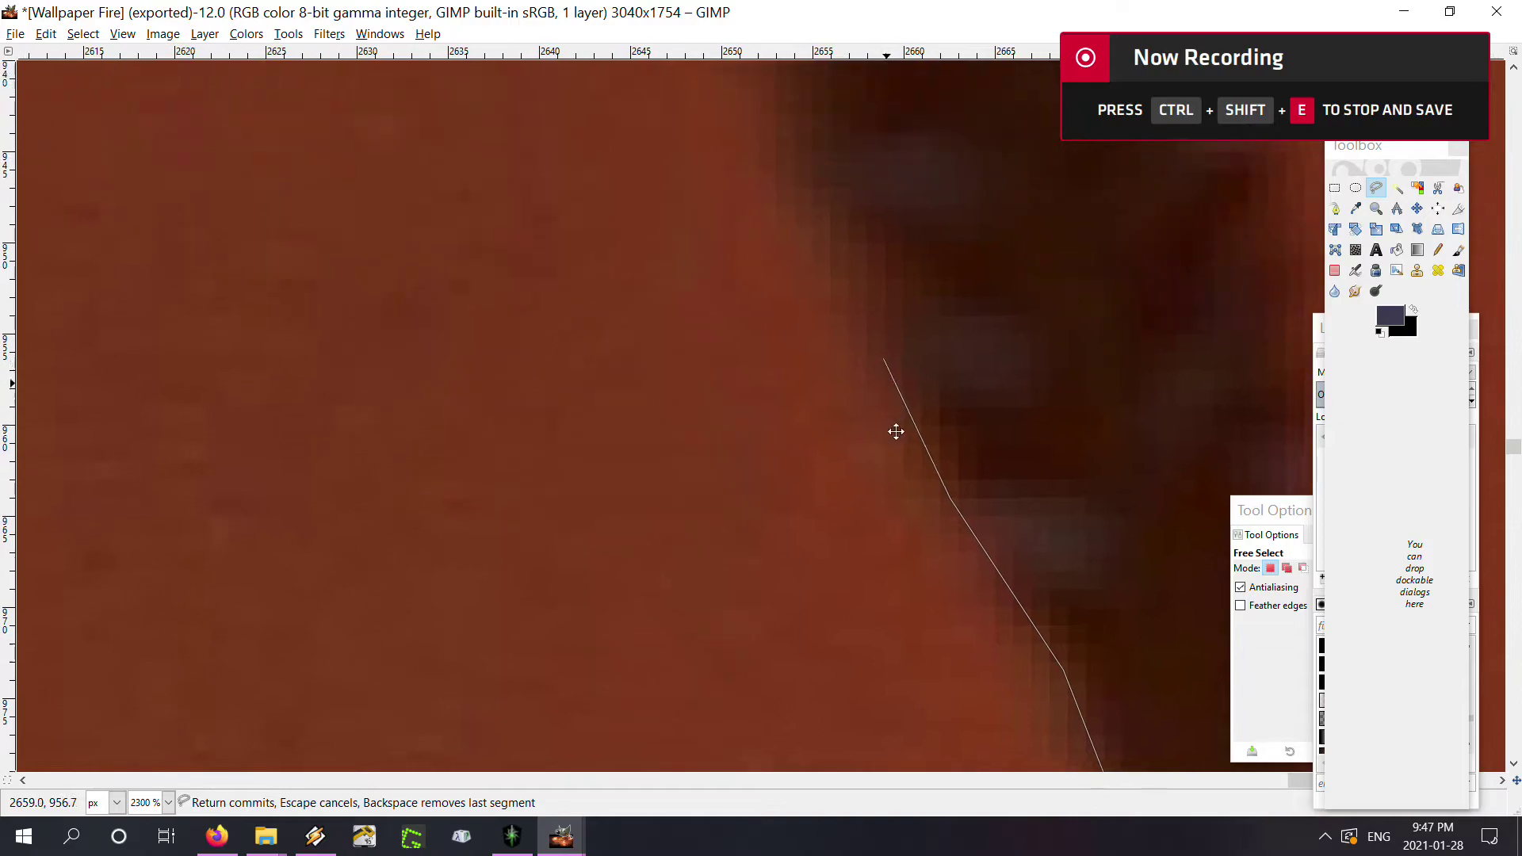
{"action": "scroll", "coordinate": [895, 431], "scroll_direction": "down", "scroll_amount": 2}
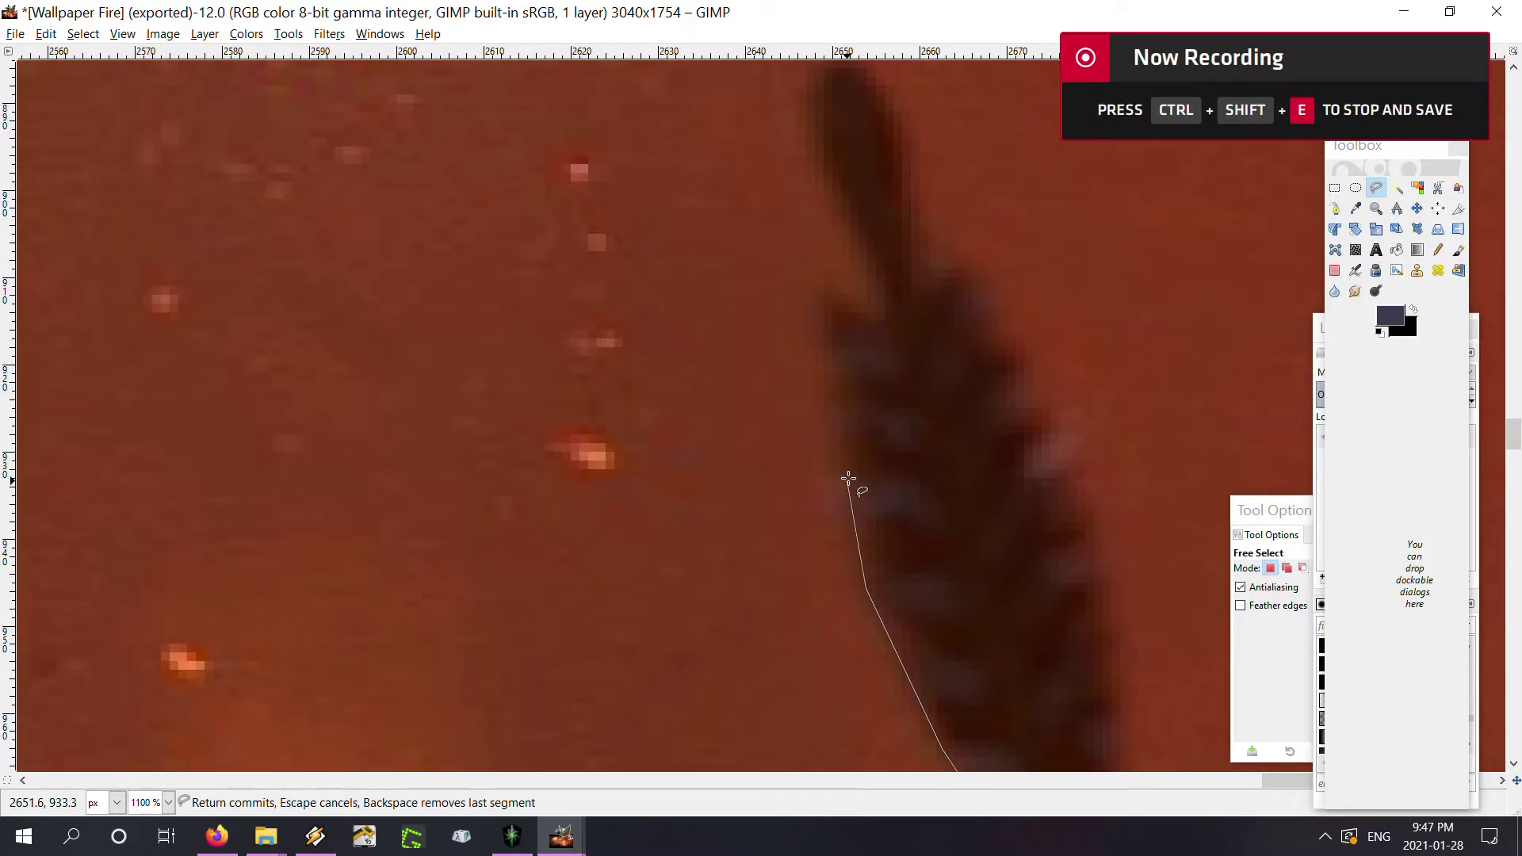
Delete the last vertex, then place points around the stalk's feathered tip and down its right edge
{"action": "key", "text": "BackSpace"}
{"action": "left_click", "coordinate": [846, 216]}
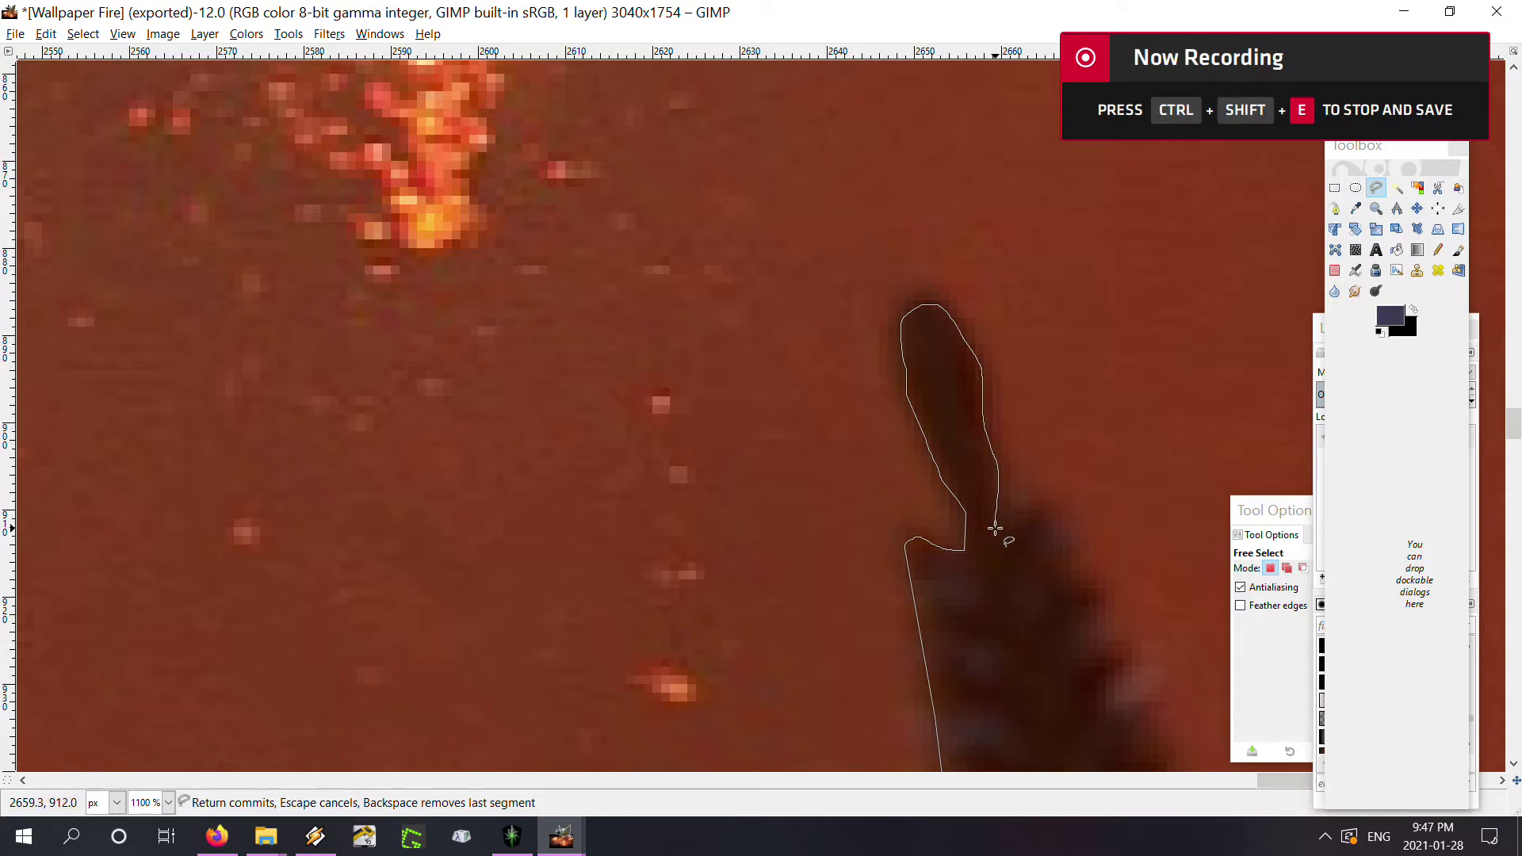
{"action": "left_click", "coordinate": [1036, 499]}
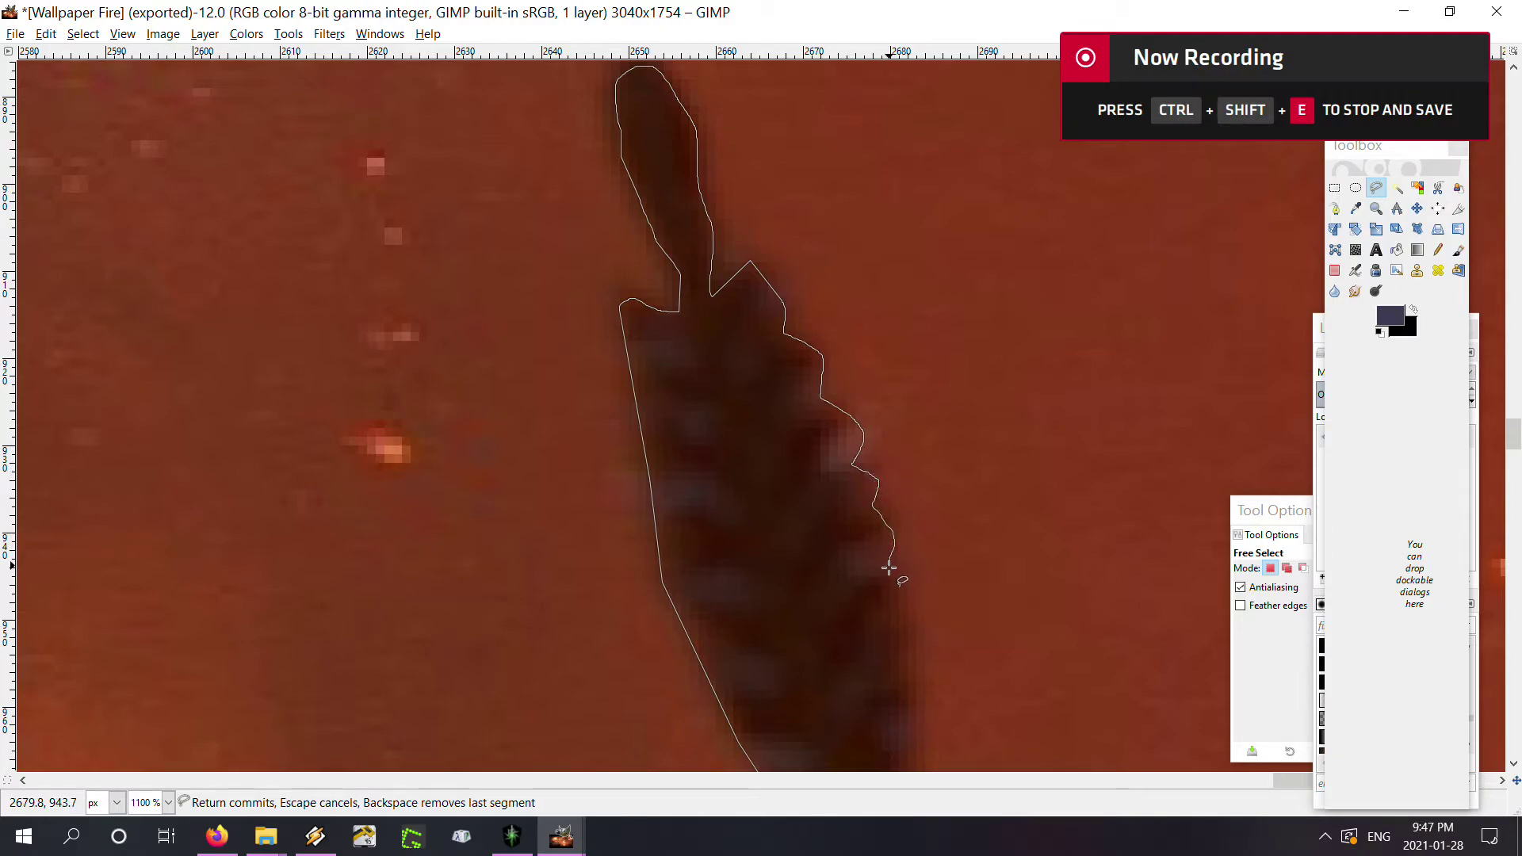
{"action": "left_click_drag", "start_coordinate": [901, 672], "coordinate": [767, 406]}
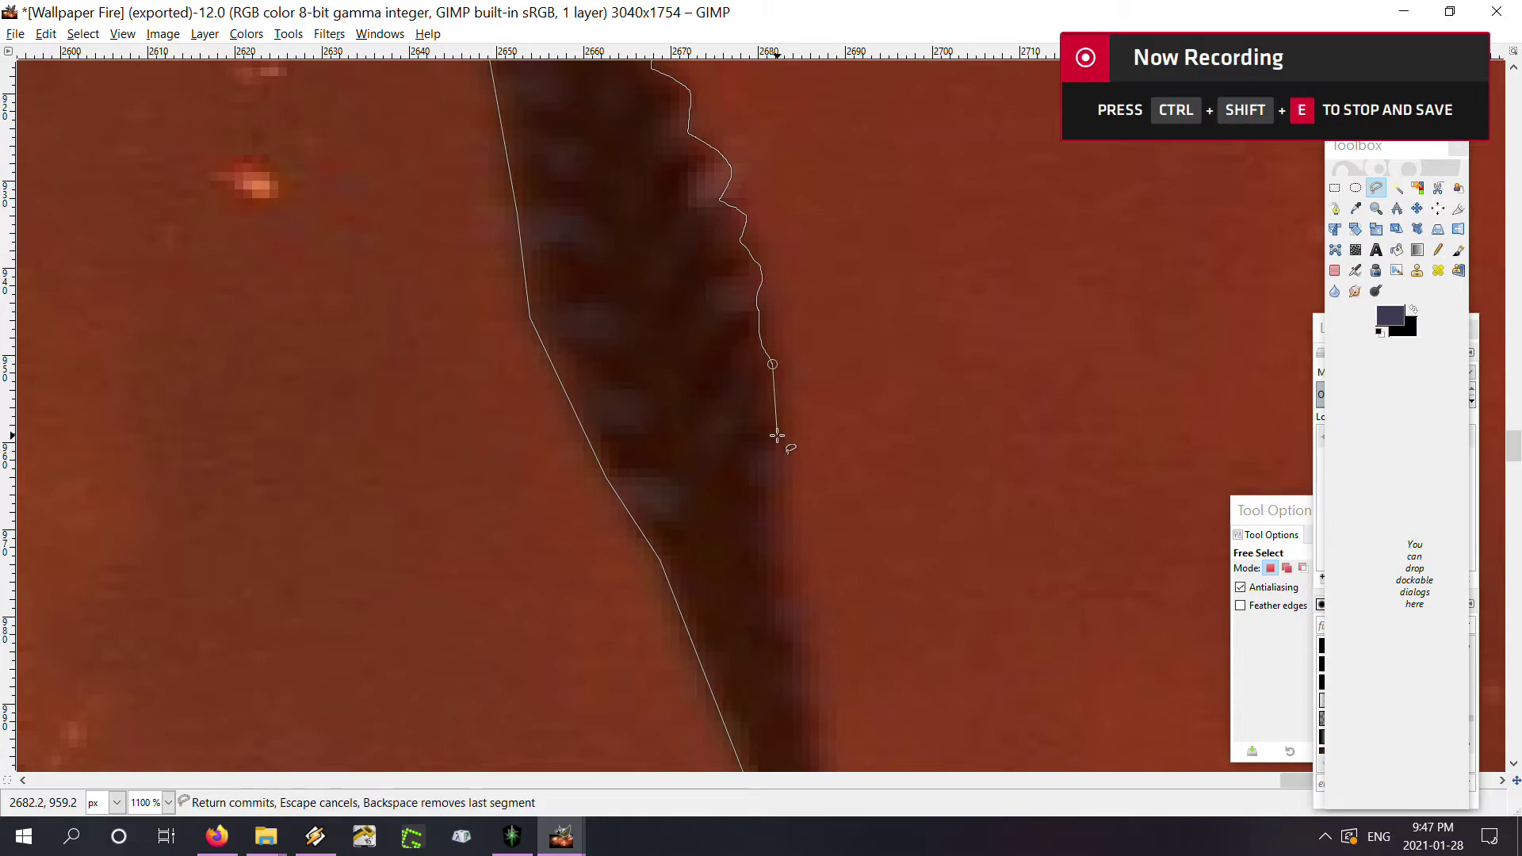
{"action": "left_click", "coordinate": [770, 515]}
{"action": "mouse_move", "coordinate": [805, 680]}
{"action": "left_mouse_down"}
{"action": "mouse_move", "coordinate": [684, 154]}
{"action": "mouse_move", "coordinate": [671, 341]}
{"action": "left_mouse_up"}
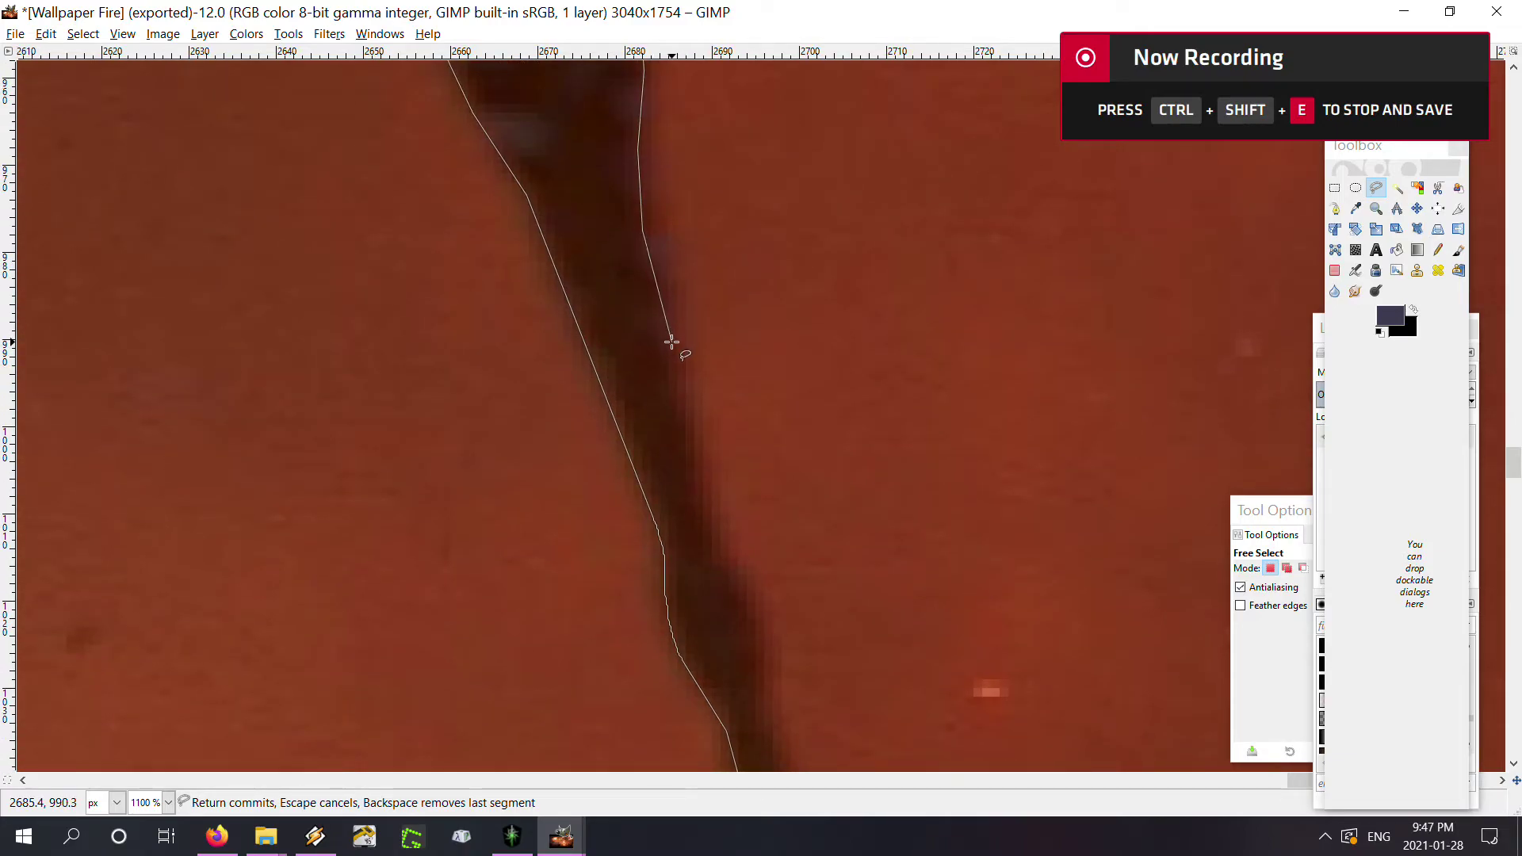
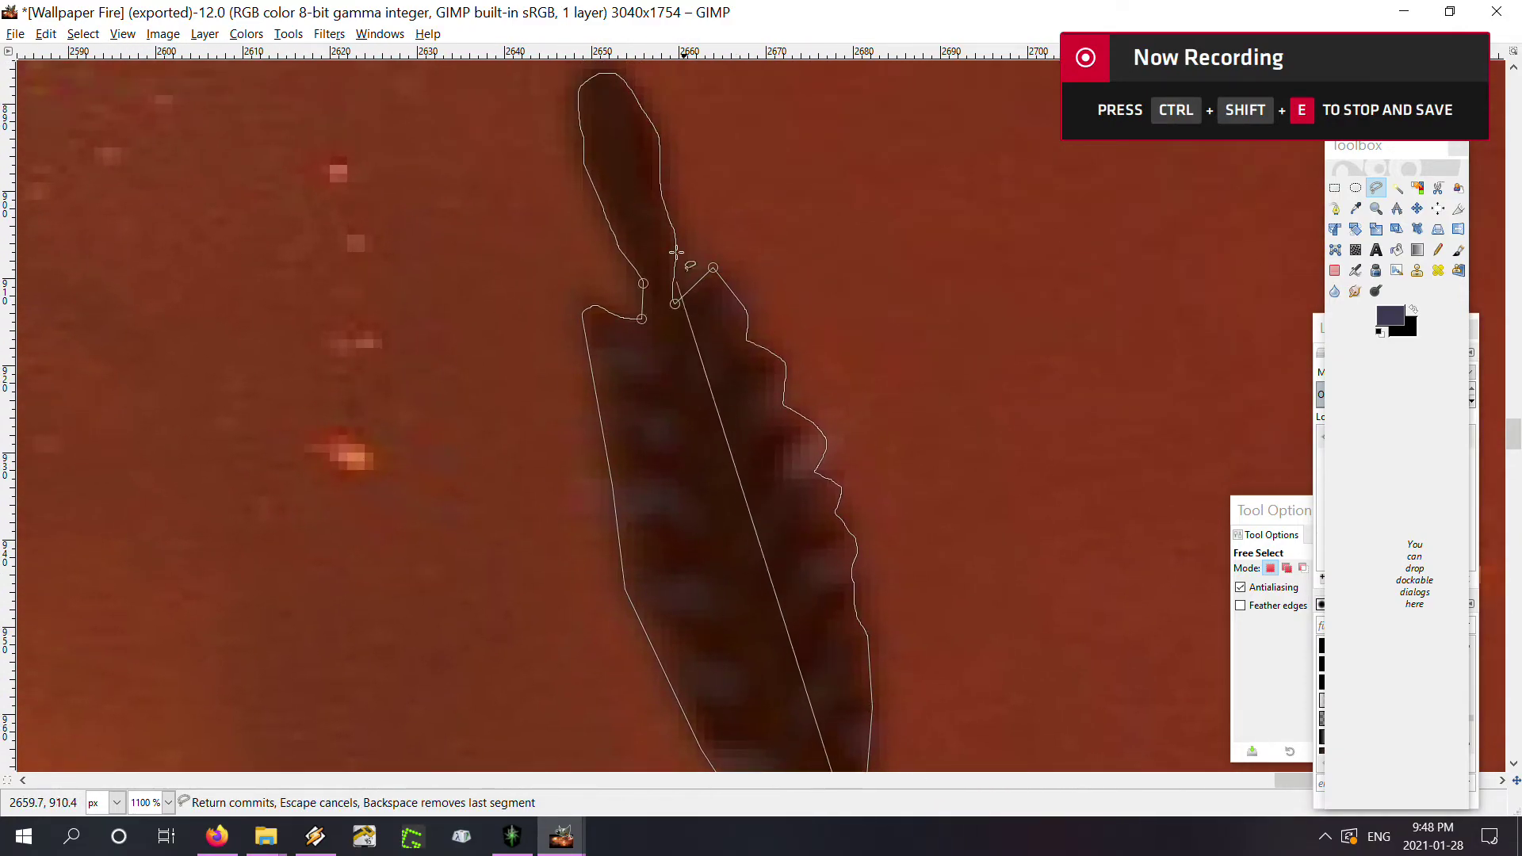
Add outline points down the arrow shaft and remove the misplaced last segment
{"action": "mouse_move", "coordinate": [908, 551]}
{"action": "left_mouse_down"}
{"action": "mouse_move", "coordinate": [755, 303]}
{"action": "mouse_move", "coordinate": [585, 442]}
{"action": "mouse_move", "coordinate": [611, 314]}
{"action": "mouse_move", "coordinate": [612, 161]}
{"action": "left_mouse_up"}
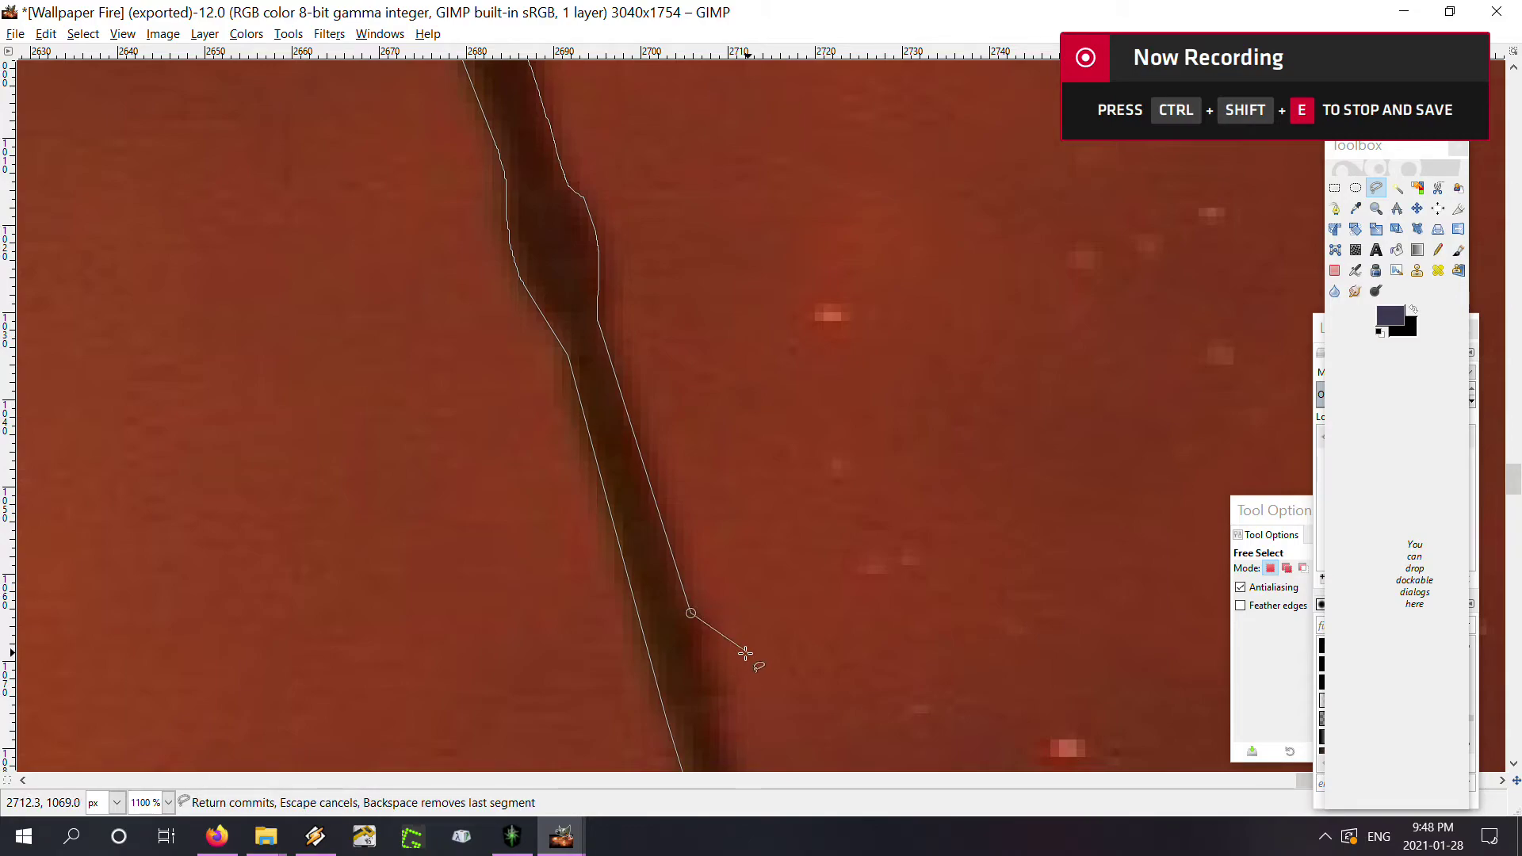
{"action": "scroll", "coordinate": [692, 435], "scroll_direction": "up", "scroll_amount": 1}
{"action": "scroll", "coordinate": [693, 428], "scroll_direction": "up", "scroll_amount": 1}
{"action": "scroll", "coordinate": [650, 444], "scroll_direction": "up", "scroll_amount": 1}
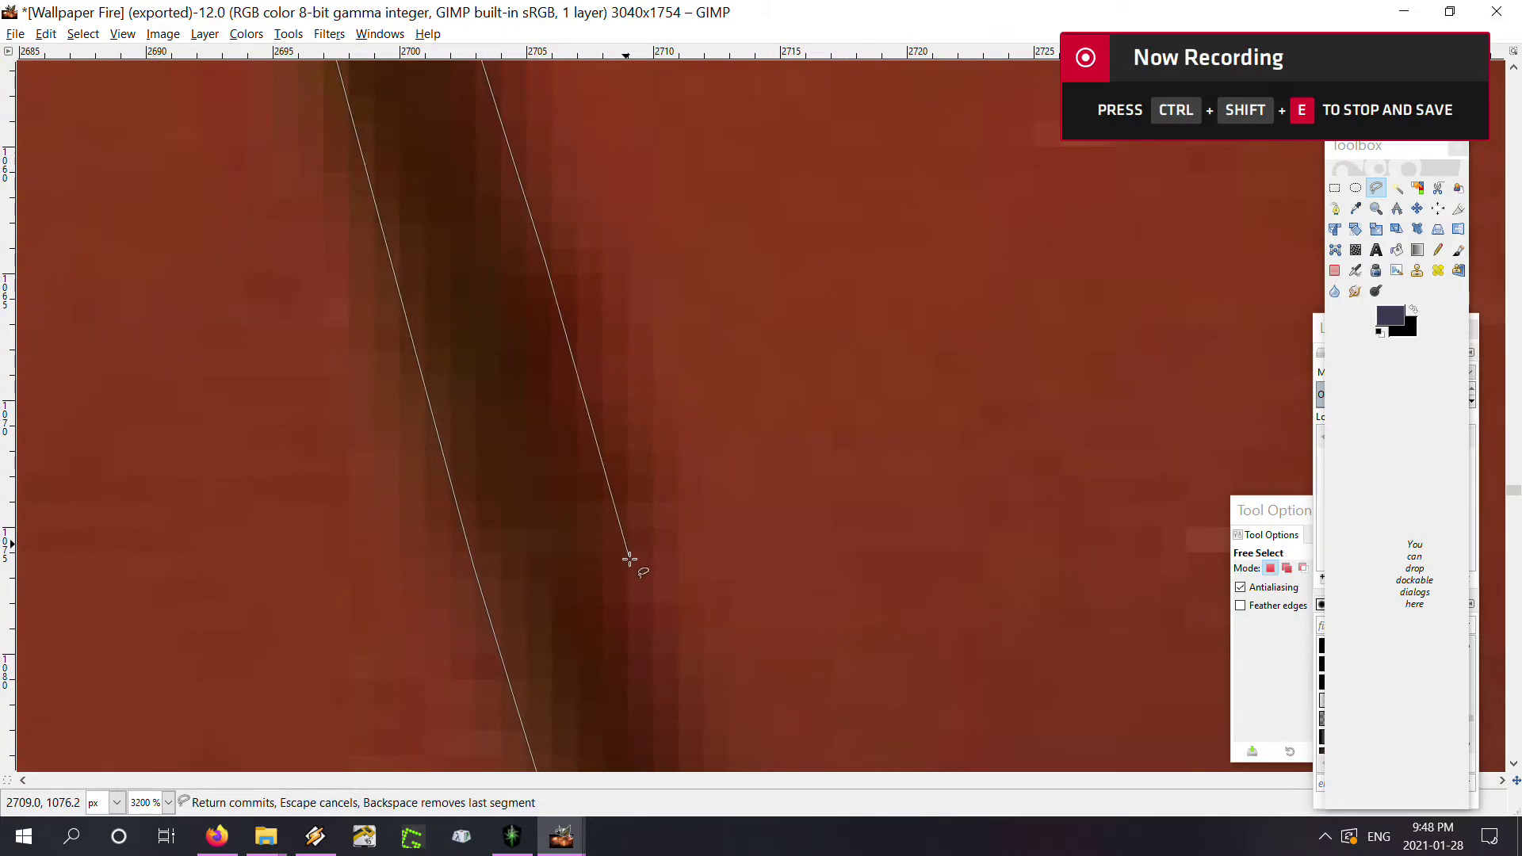
{"action": "scroll", "coordinate": [650, 574], "scroll_direction": "down", "scroll_amount": 2}
{"action": "scroll", "coordinate": [672, 602], "scroll_direction": "down", "scroll_amount": 1}
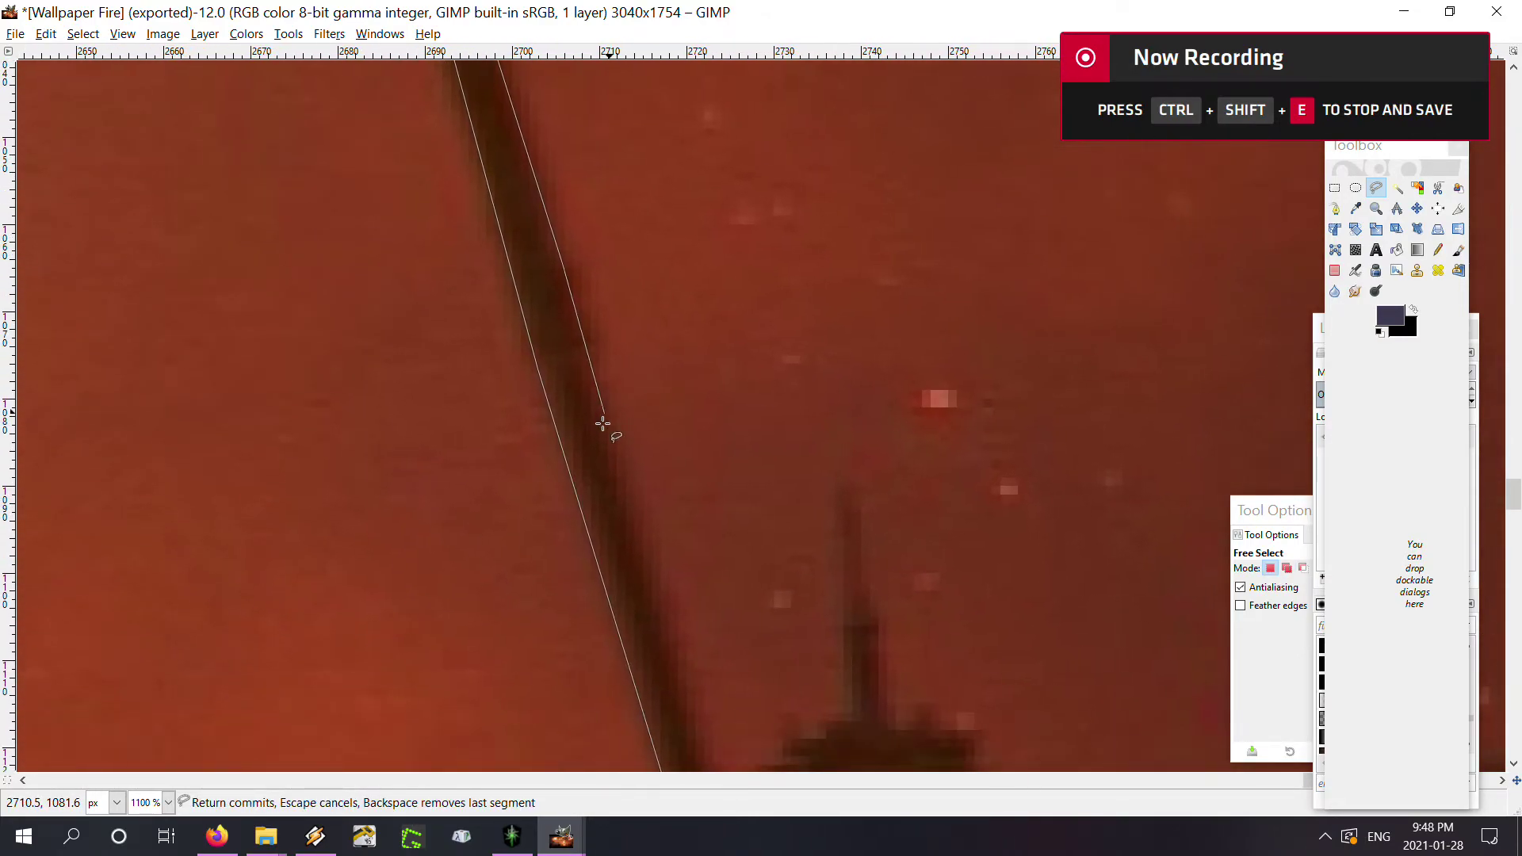
{"action": "left_click", "coordinate": [622, 487]}
{"action": "left_click_drag", "start_coordinate": [717, 625], "coordinate": [659, 297]}
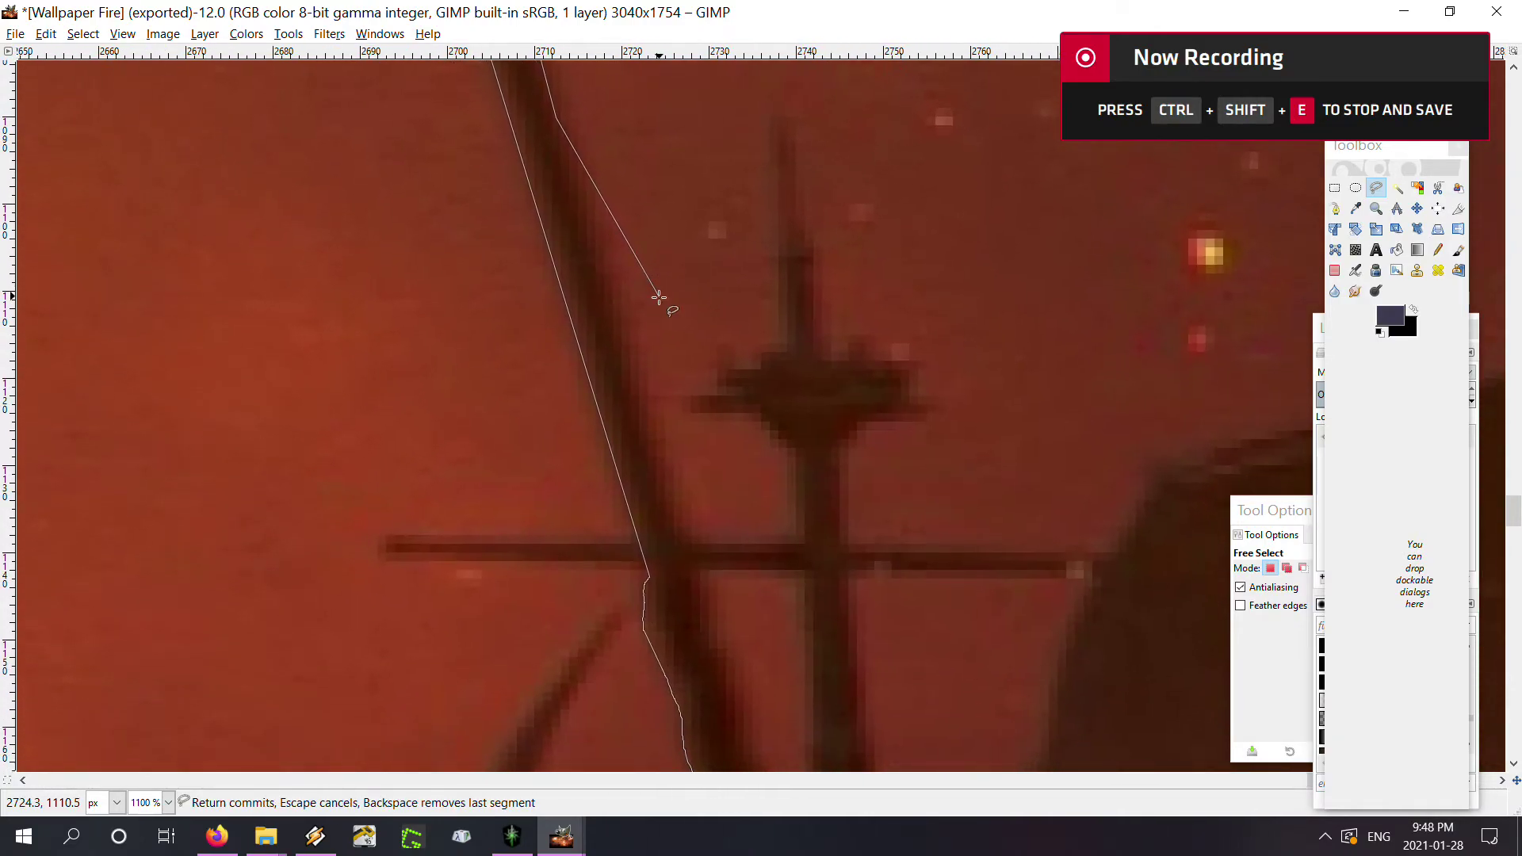
{"action": "key", "text": "BackSpace"}
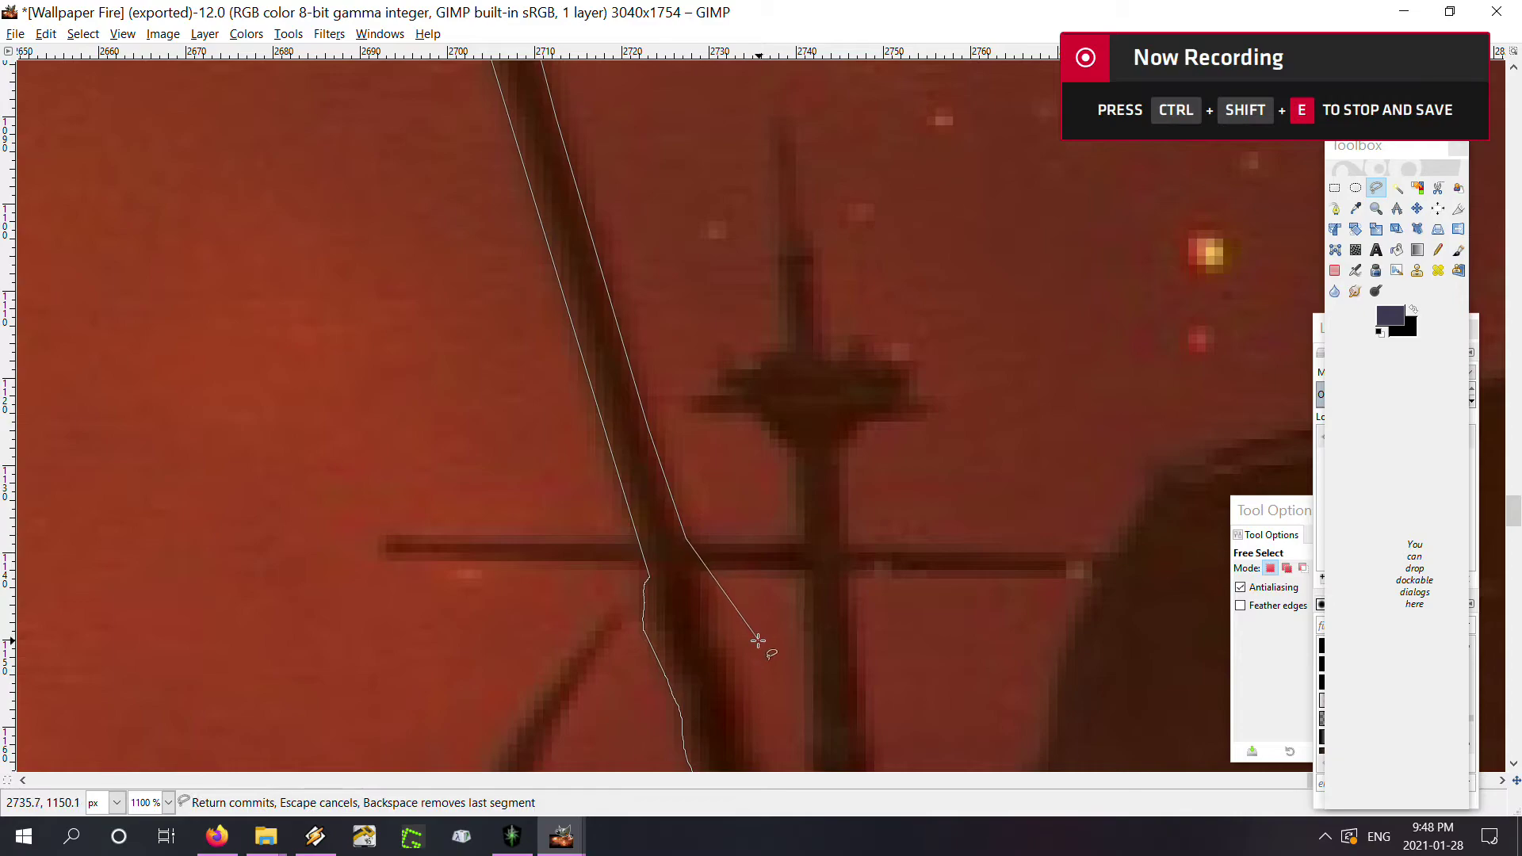
Pan down the lower arrow shaft toward the silhouettes below it
{"action": "left_click_drag", "start_coordinate": [757, 640], "coordinate": [677, 385]}
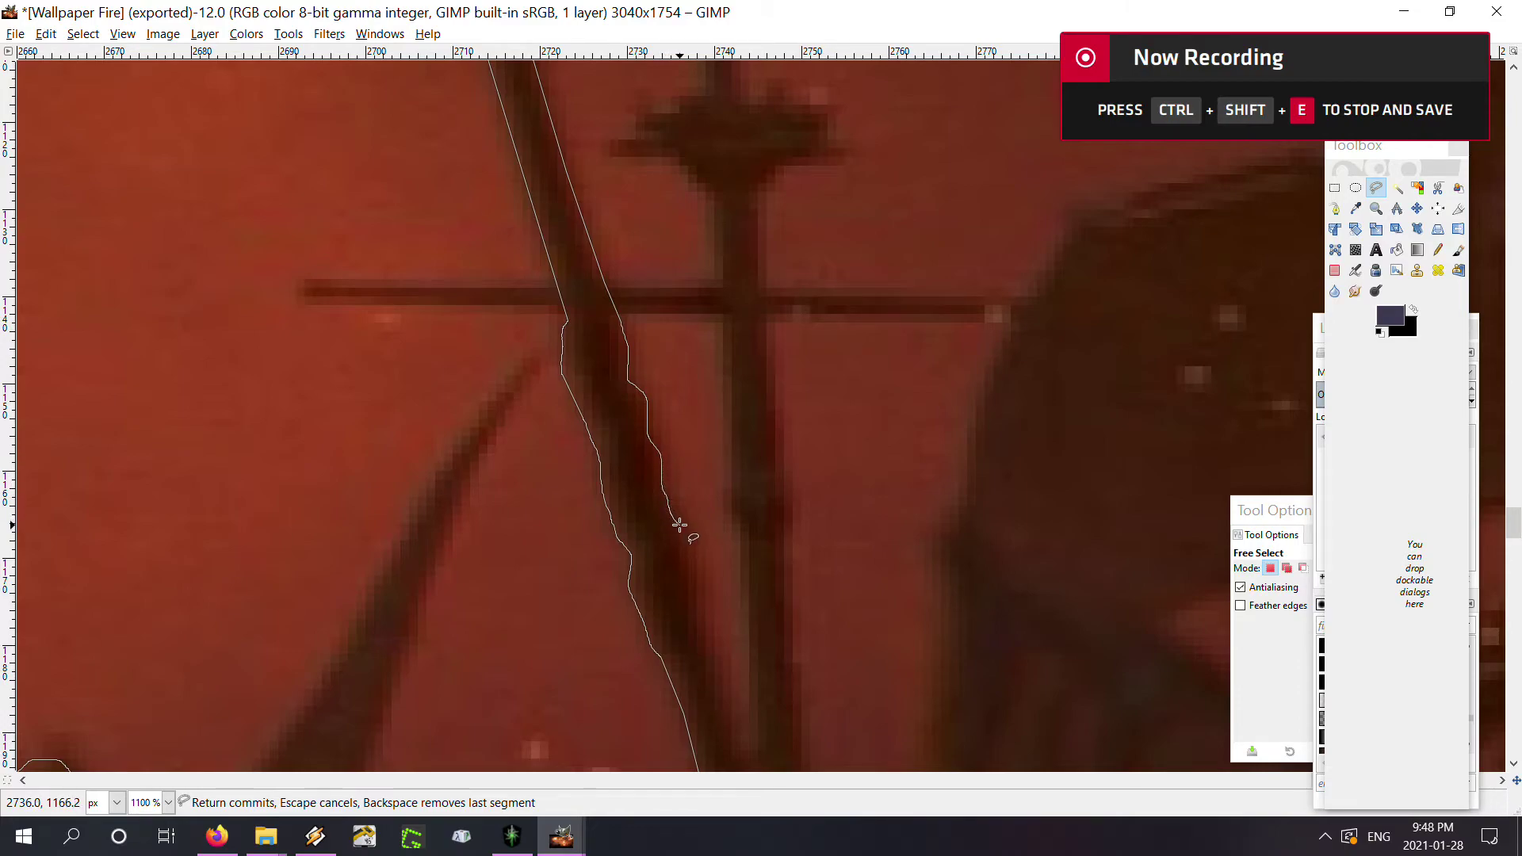
{"action": "mouse_move", "coordinate": [711, 634]}
{"action": "left_mouse_down"}
{"action": "mouse_move", "coordinate": [677, 541]}
{"action": "mouse_move", "coordinate": [663, 306]}
{"action": "left_mouse_up"}
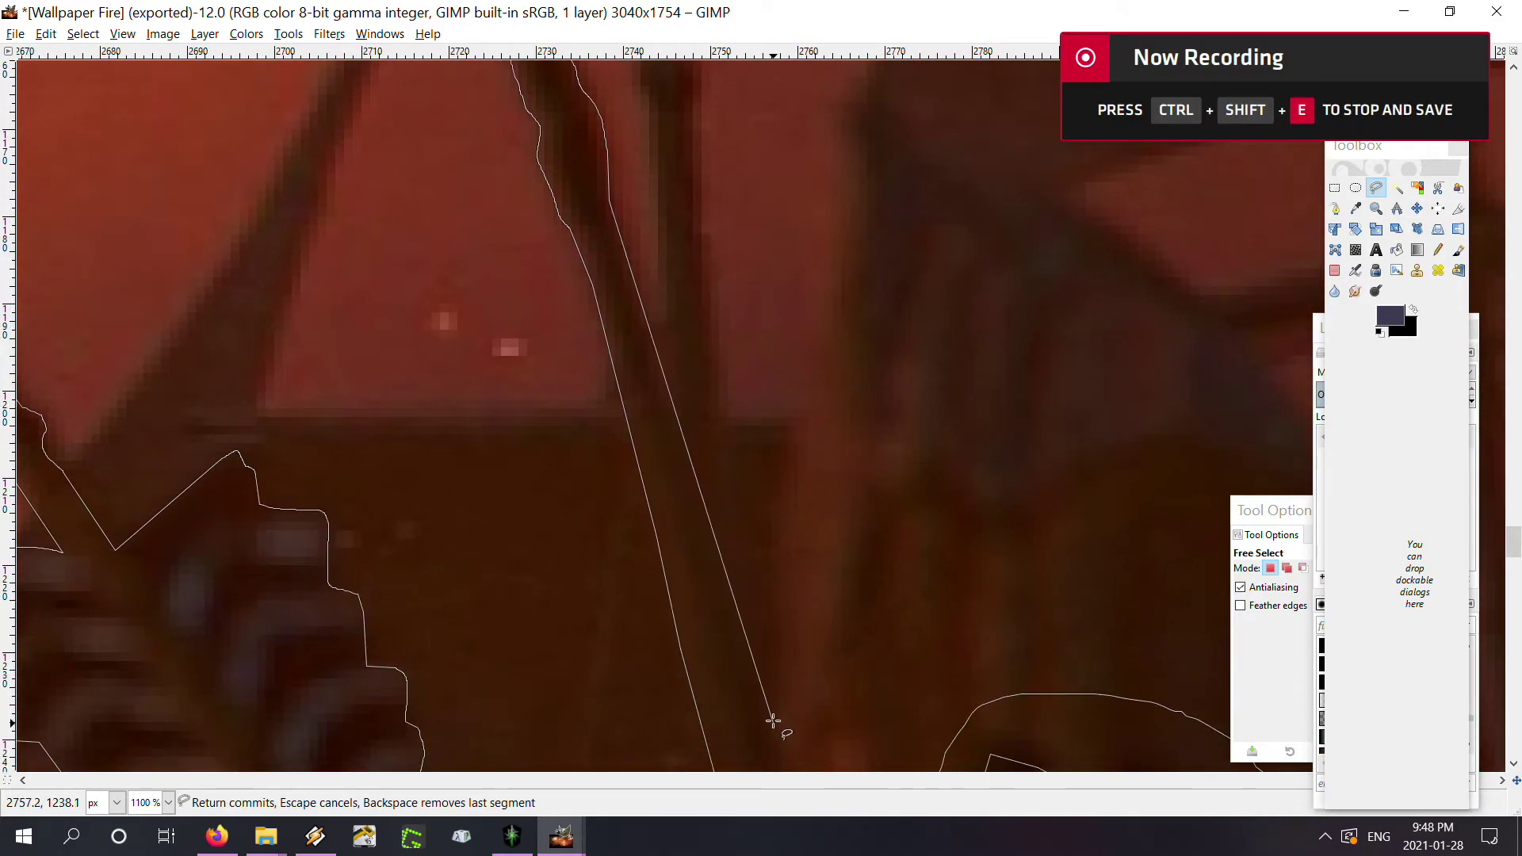
{"action": "left_click_drag", "start_coordinate": [775, 724], "coordinate": [690, 486]}
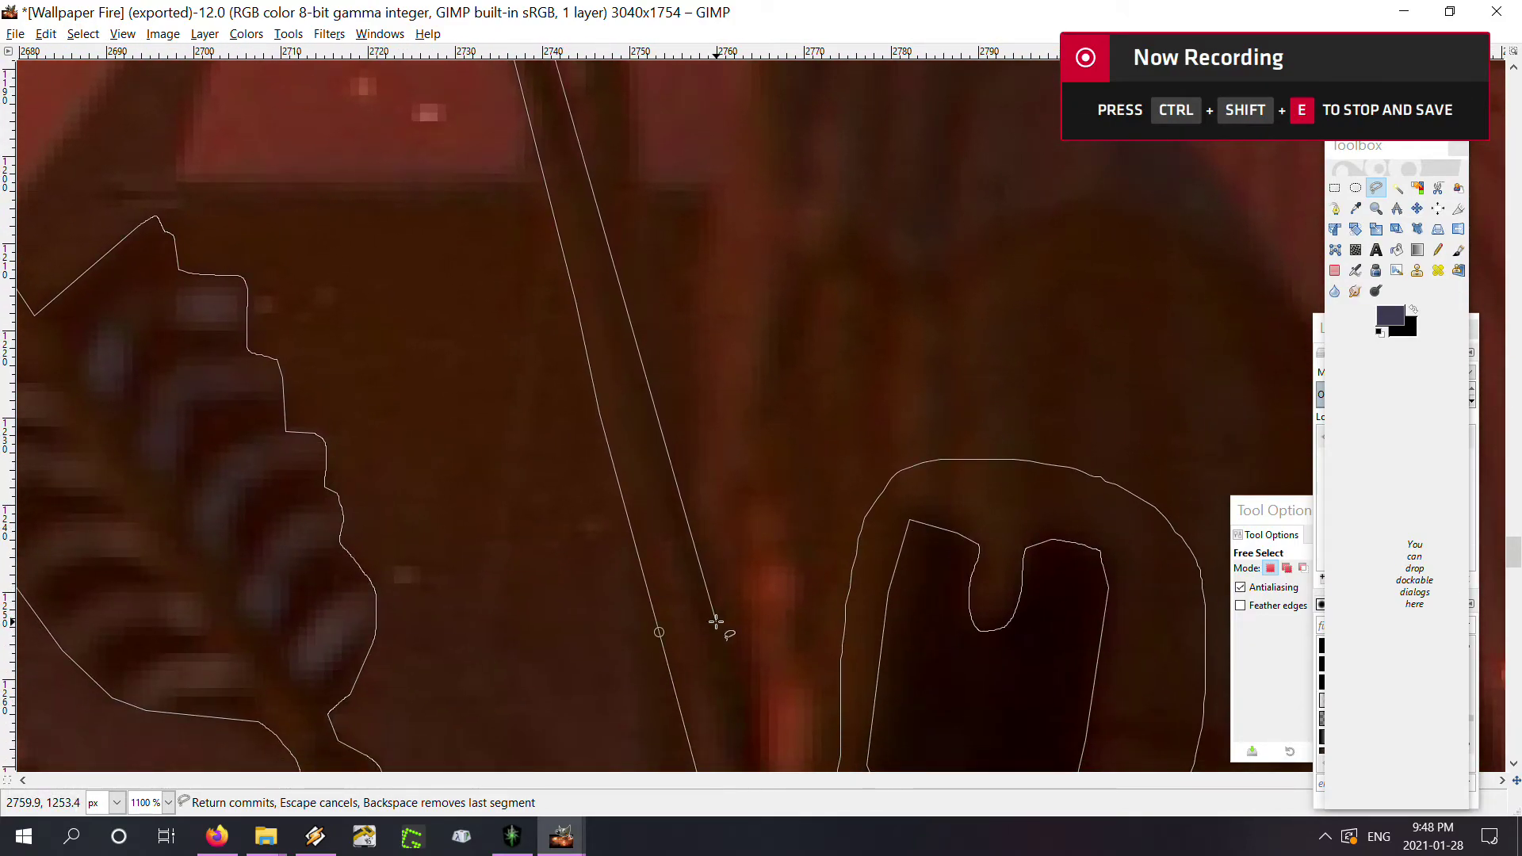
Add outline points beside the arrow shaft and around the curled silhouette's top
{"action": "scroll", "coordinate": [696, 420], "scroll_direction": "down", "scroll_amount": 1}
{"action": "scroll", "coordinate": [741, 349], "scroll_direction": "down", "scroll_amount": 1}
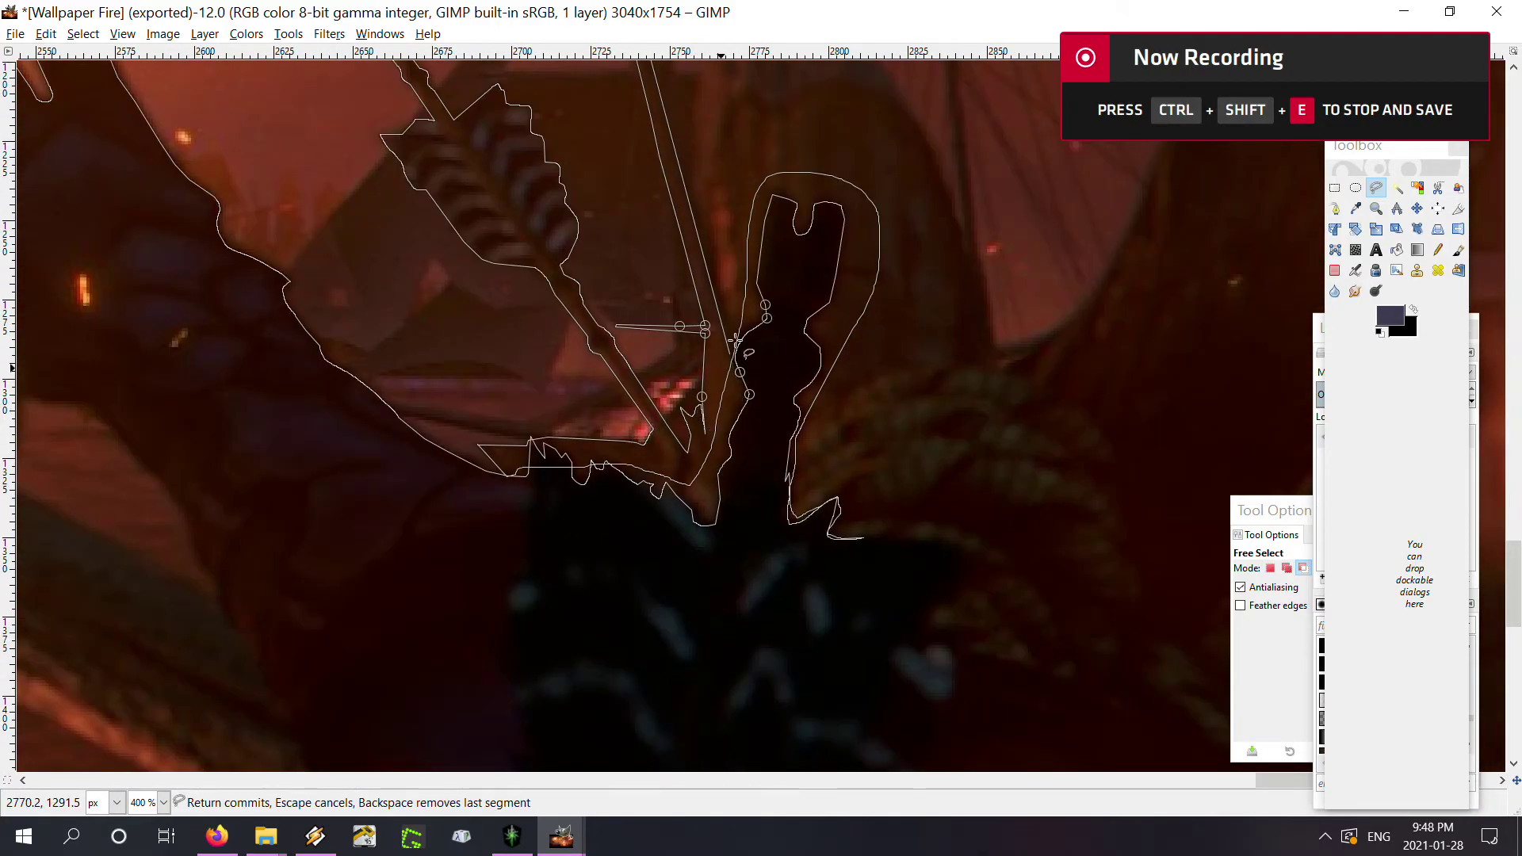
{"action": "scroll", "coordinate": [747, 344], "scroll_direction": "down", "scroll_amount": 1}
{"action": "scroll", "coordinate": [761, 353], "scroll_direction": "up", "scroll_amount": 2}
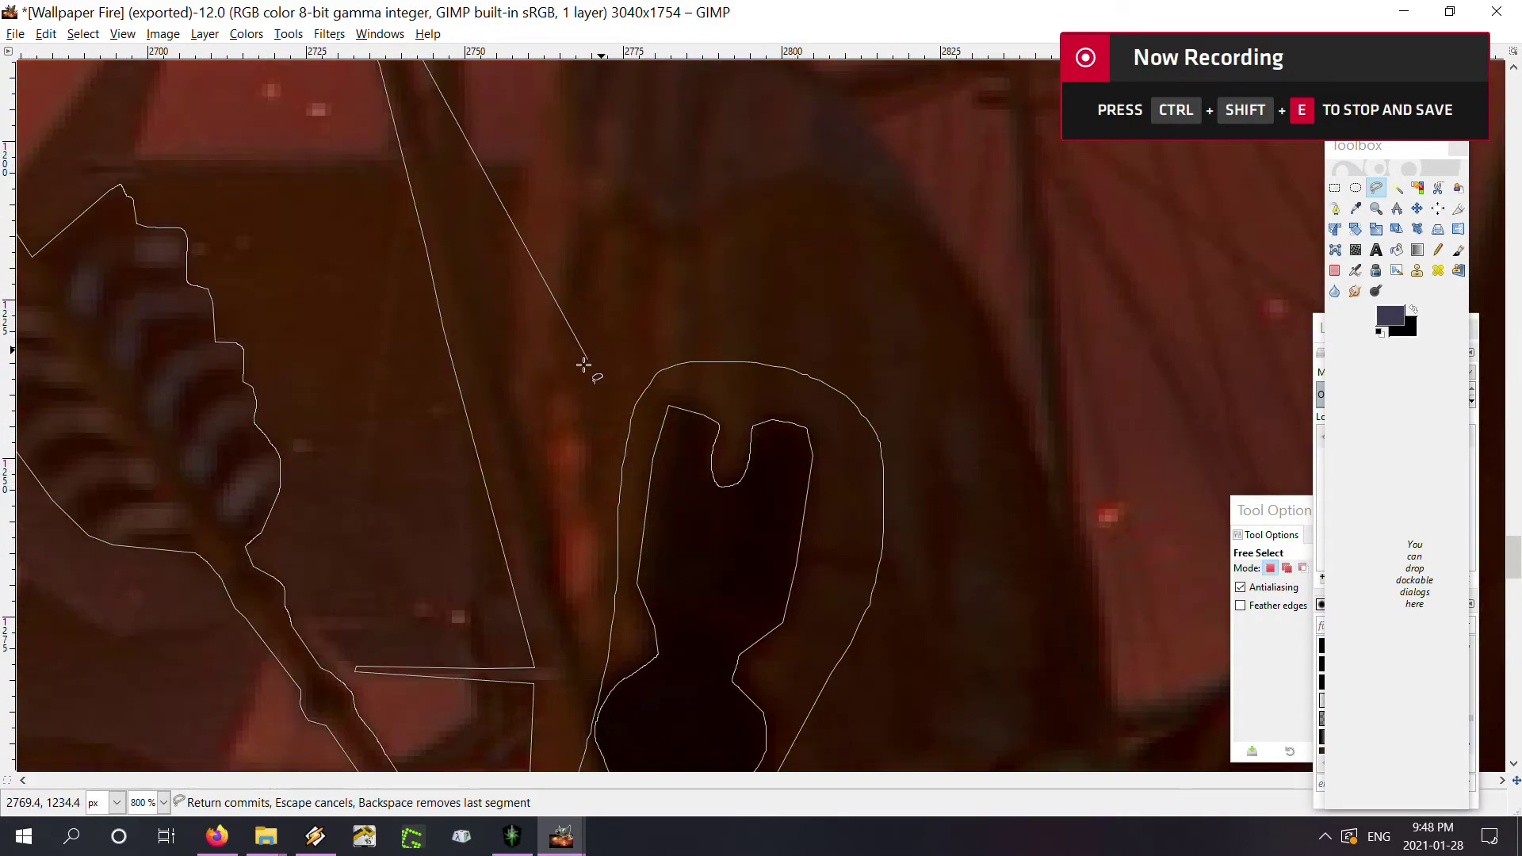
{"action": "left_click", "coordinate": [512, 432]}
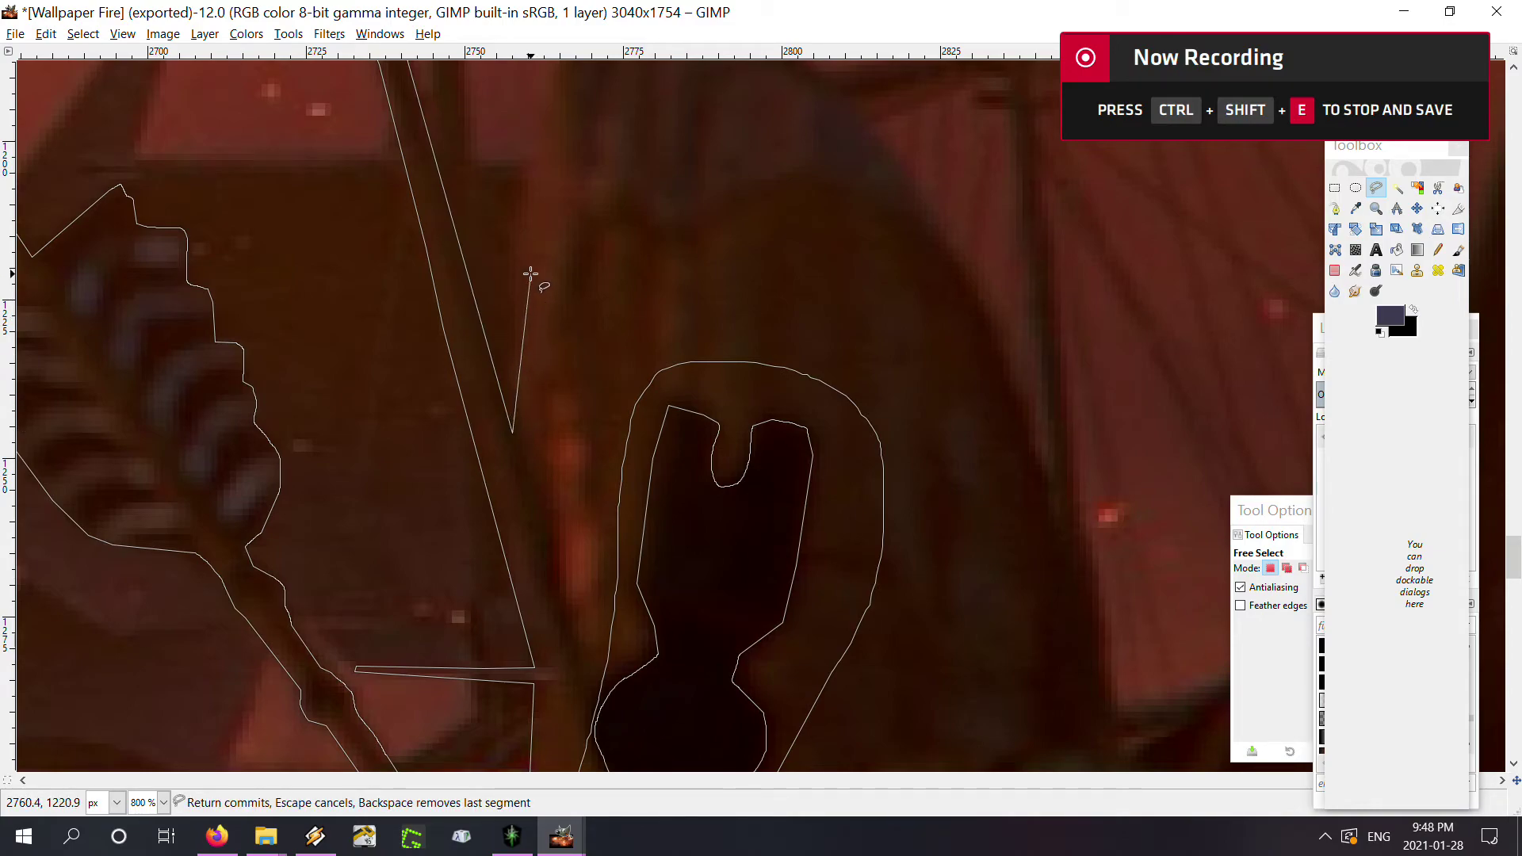
{"action": "left_click_drag", "start_coordinate": [536, 264], "coordinate": [669, 526]}
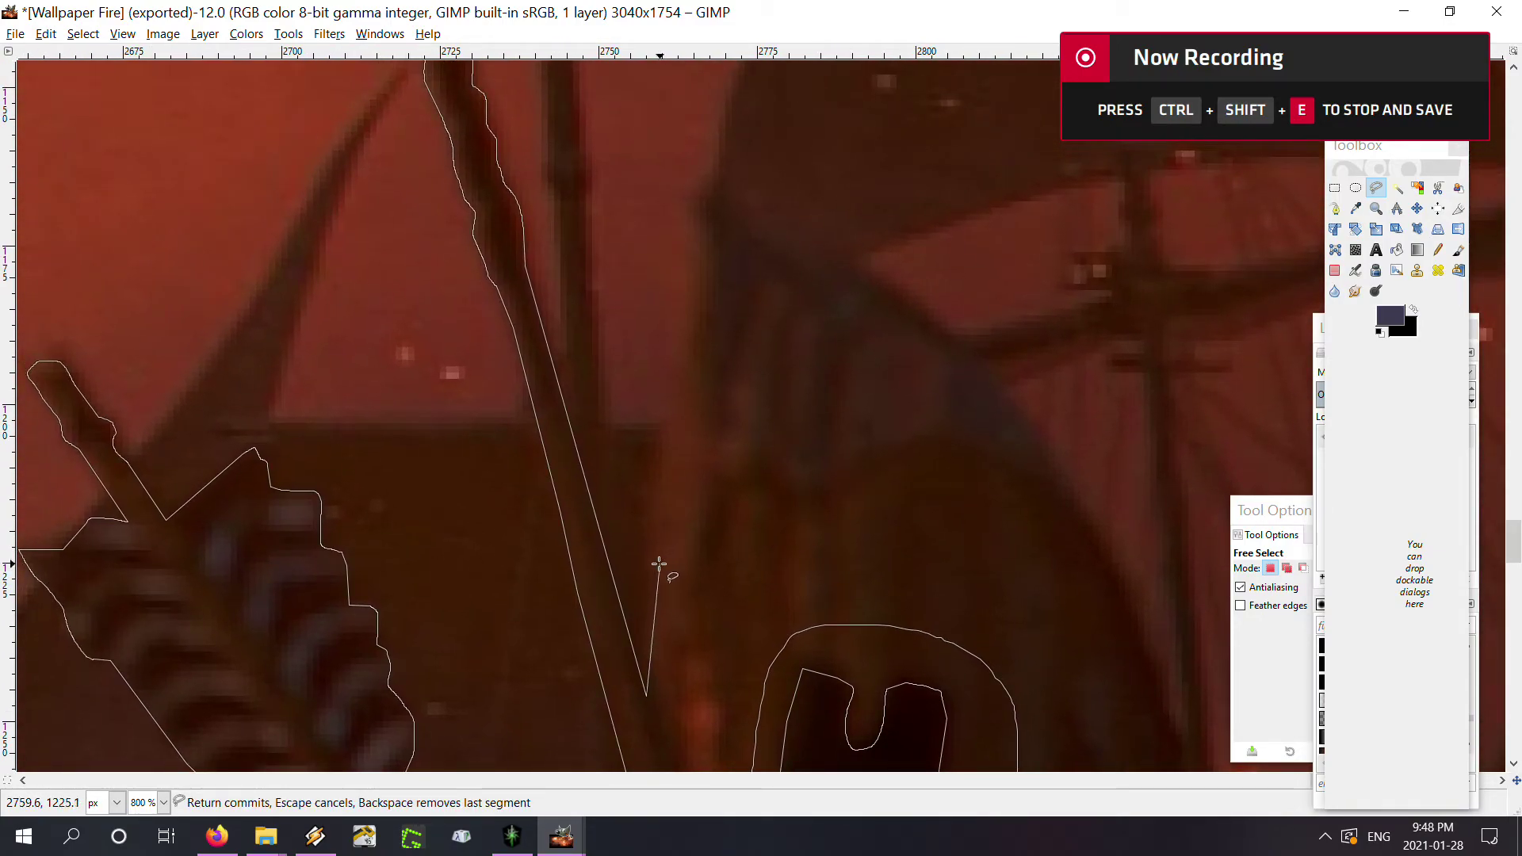
{"action": "key", "text": "minus"}
{"action": "key", "text": "minus"}
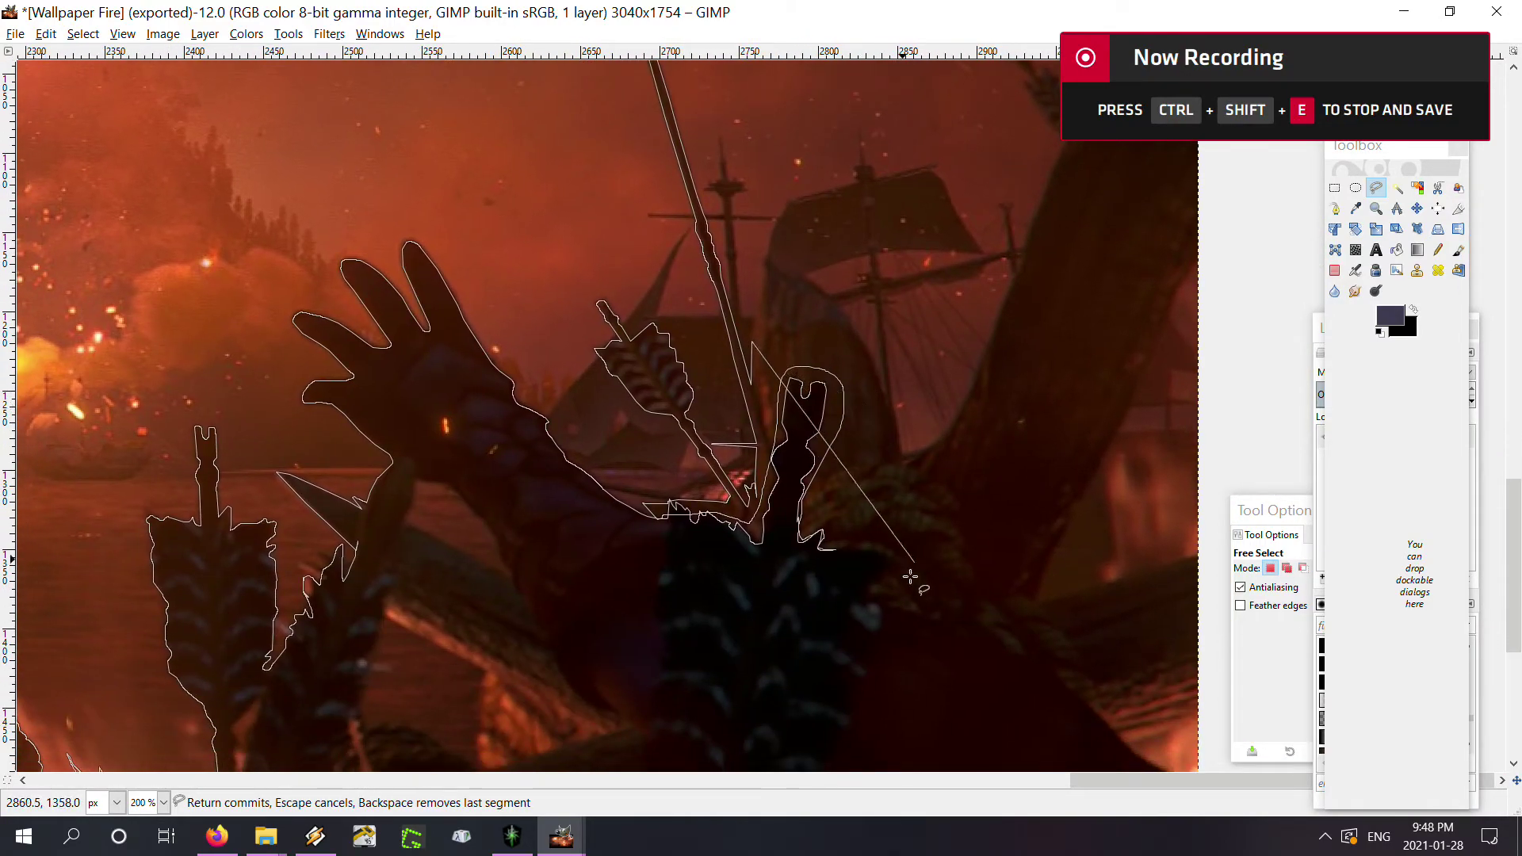
{"action": "left_click", "coordinate": [617, 499]}
{"action": "left_click", "coordinate": [751, 385]}
{"action": "left_click", "coordinate": [750, 342]}
Replace the misplaced last outline point with a more accurate one, zooming to check
{"action": "key", "text": "plus"}
{"action": "key", "text": "minus"}
{"action": "key", "text": "minus"}
{"action": "key", "text": "minus"}
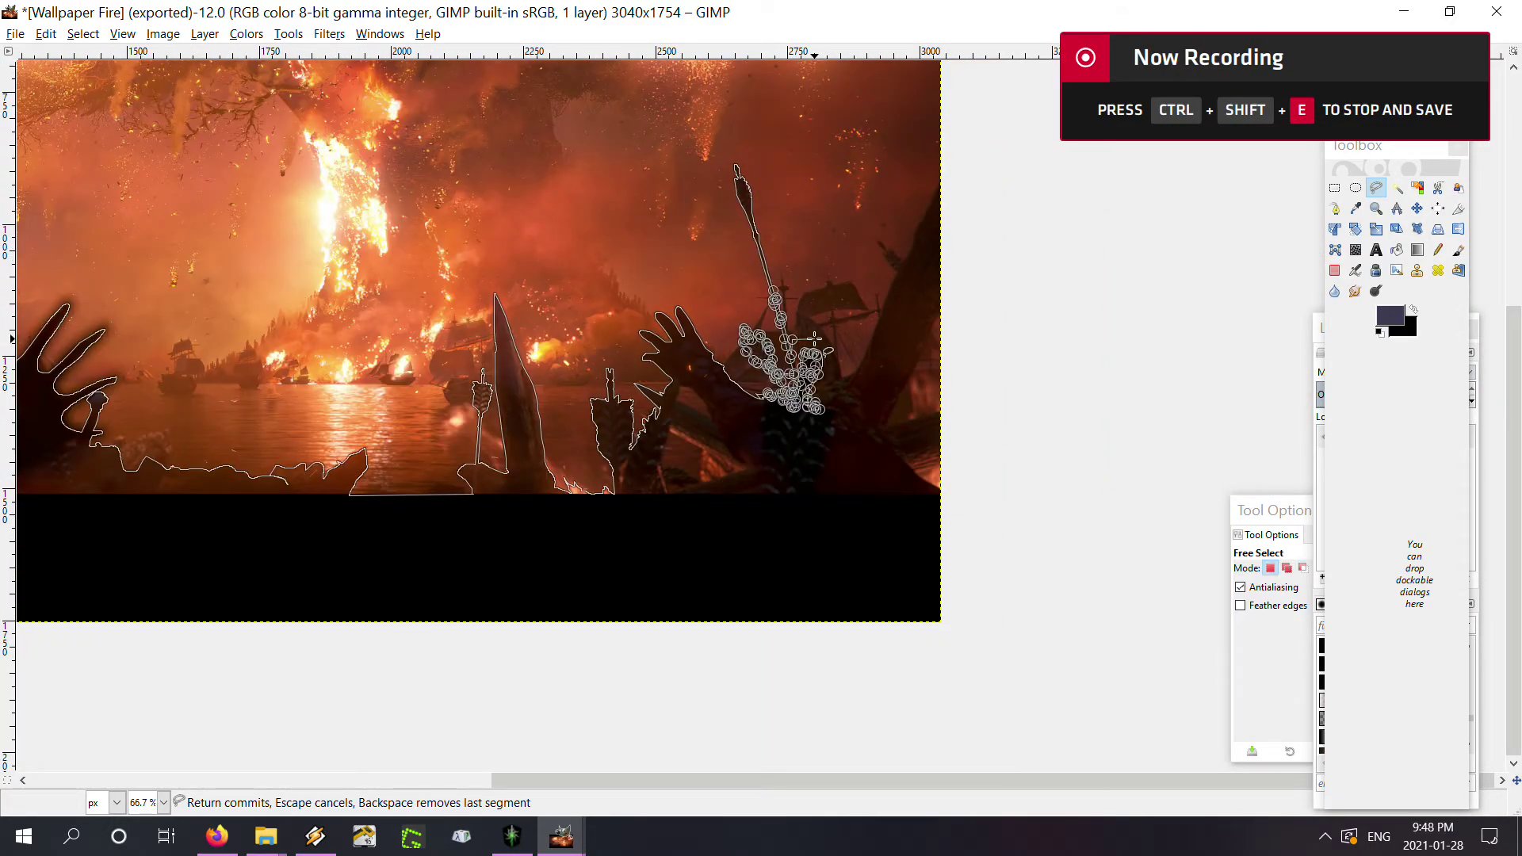
{"action": "key", "text": "plus"}
{"action": "key", "text": "plus"}
{"action": "key", "text": "plus"}
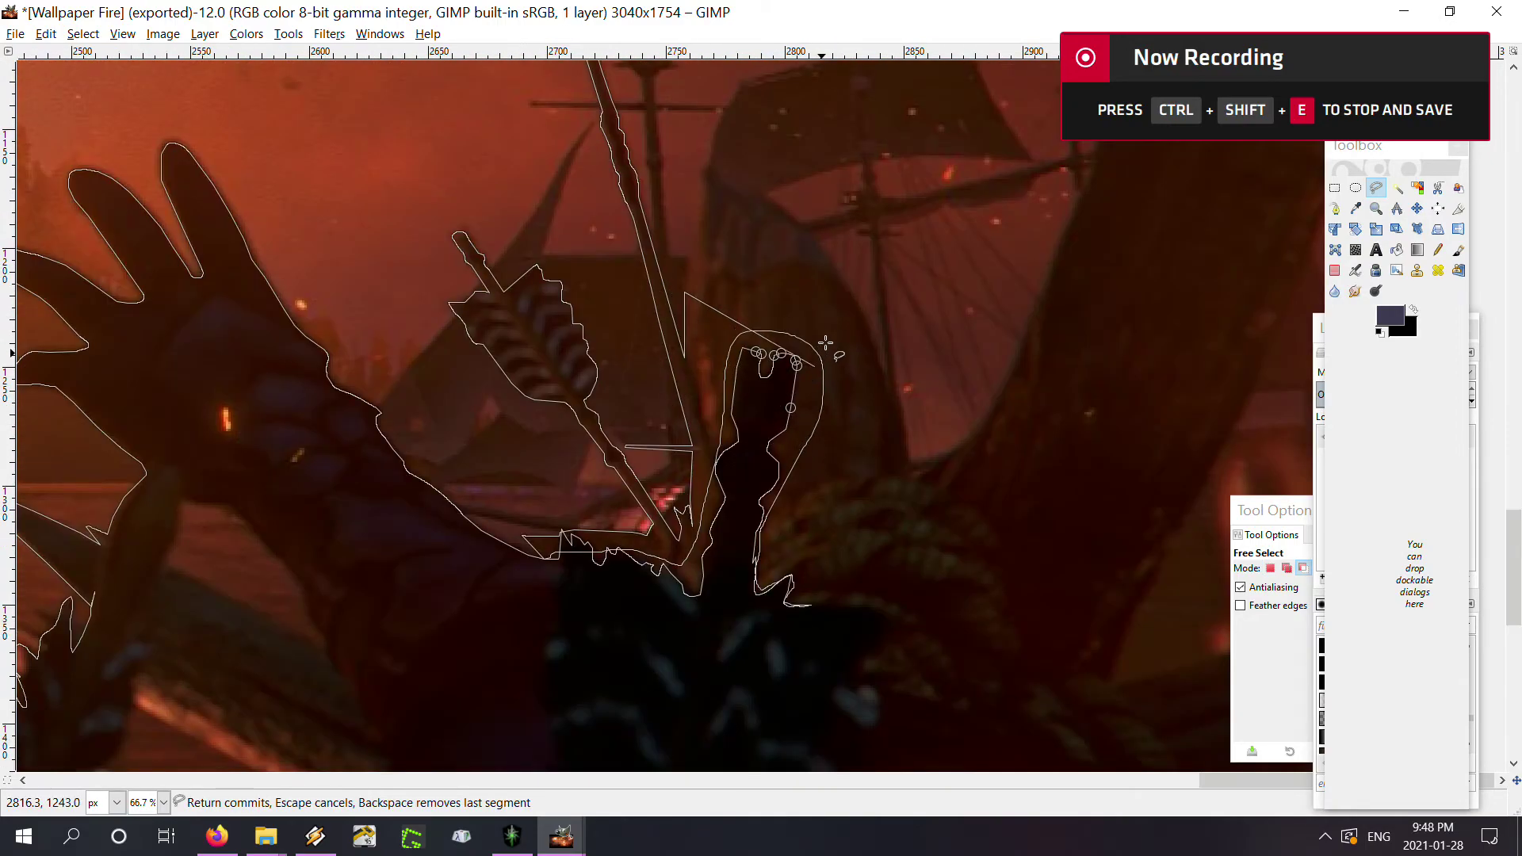
{"action": "key", "text": "plus"}
{"action": "key", "text": "plus"}
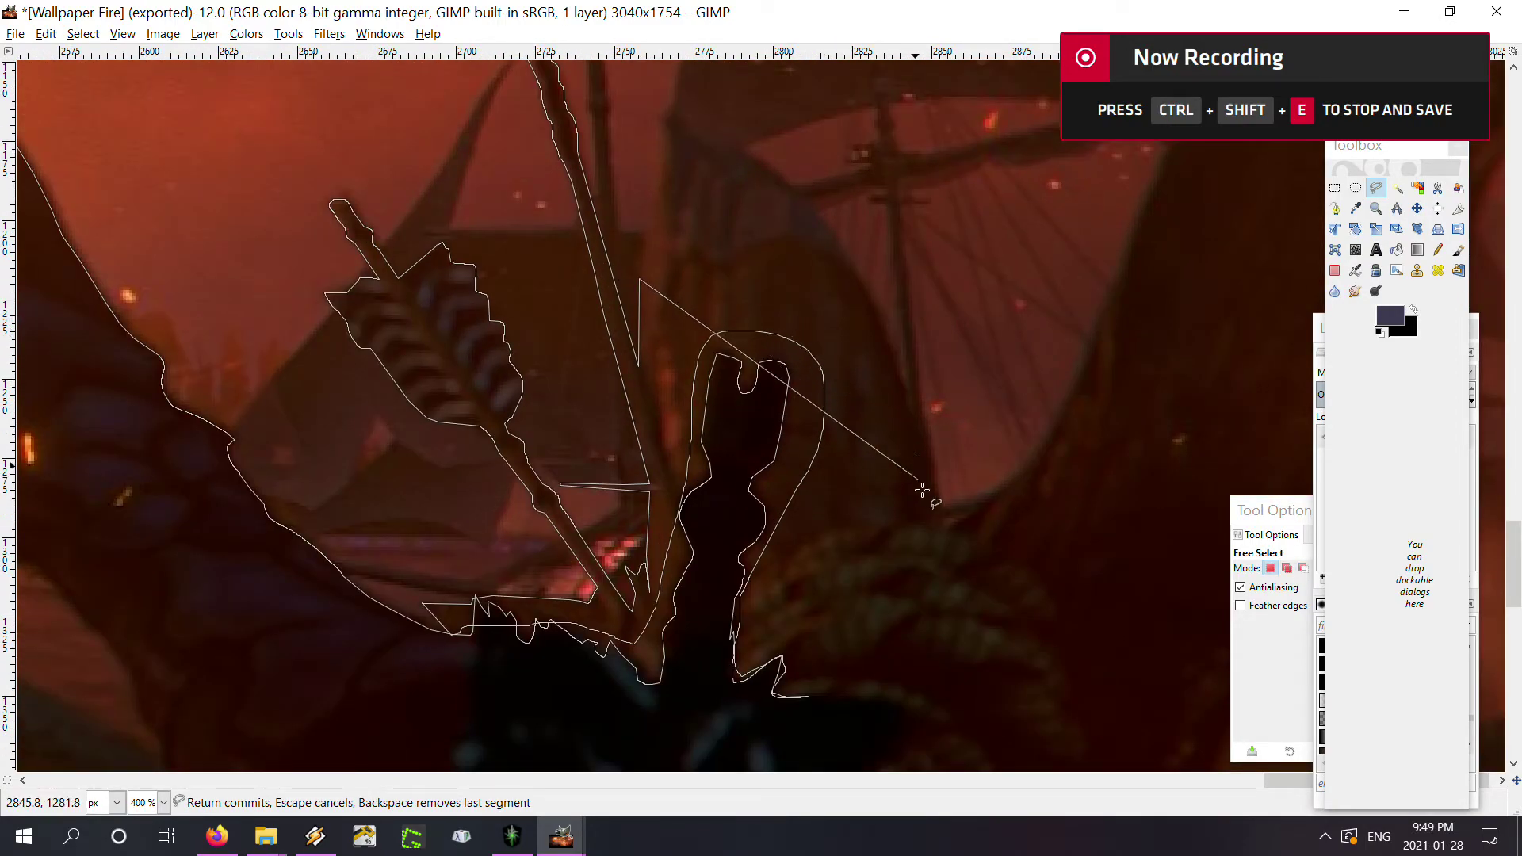
{"action": "key", "text": "BackSpace"}
{"action": "left_click", "coordinate": [640, 278]}
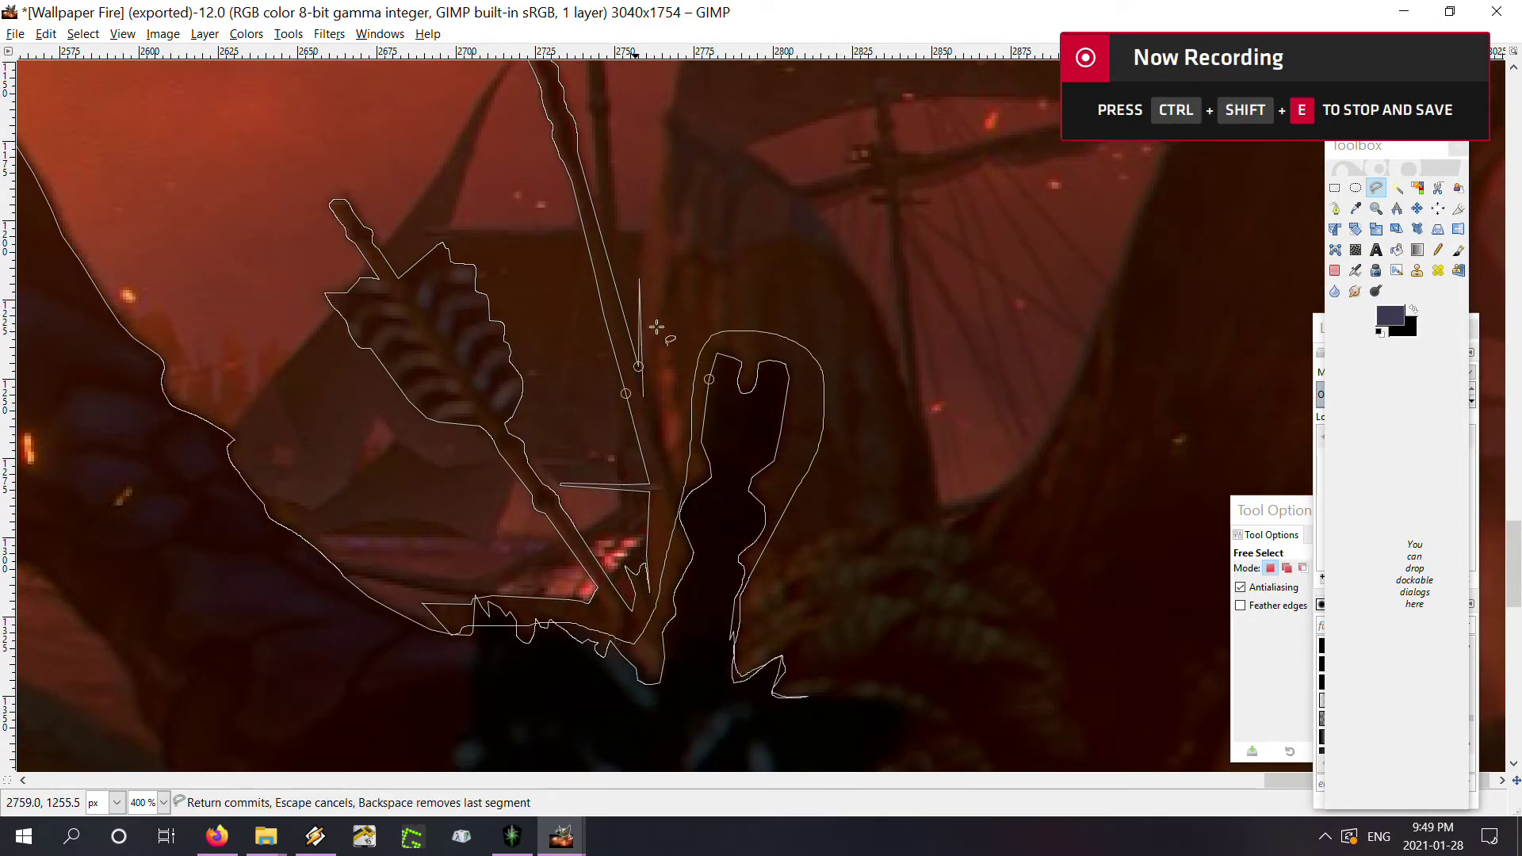
{"action": "scroll", "coordinate": [995, 578], "scroll_direction": "down", "scroll_amount": 1}
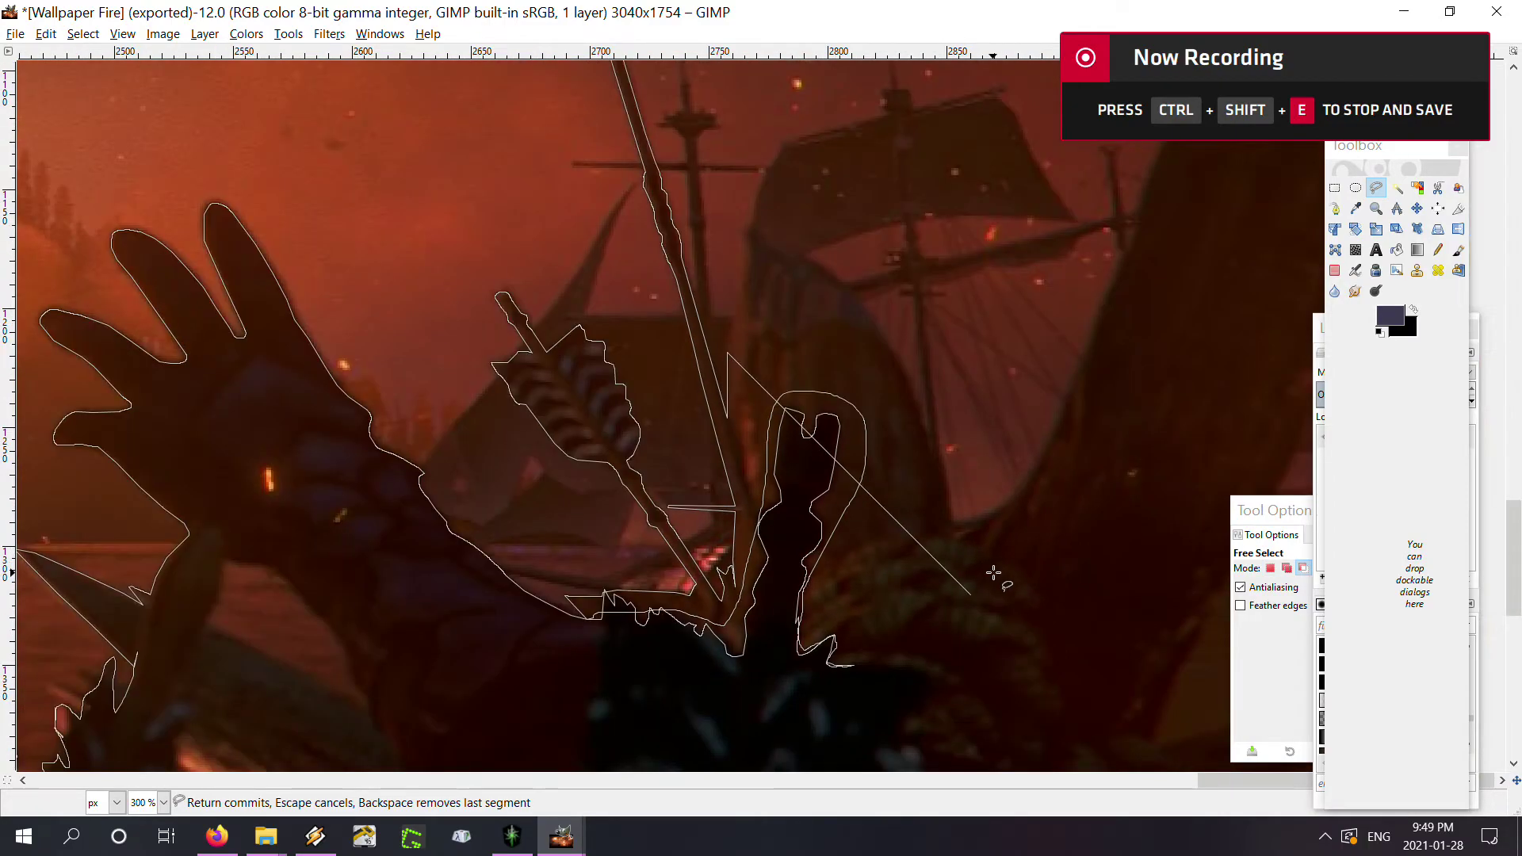
{"action": "scroll", "coordinate": [1005, 602], "scroll_direction": "up", "scroll_amount": 2}
{"action": "scroll", "coordinate": [1018, 626], "scroll_direction": "up", "scroll_amount": 1}
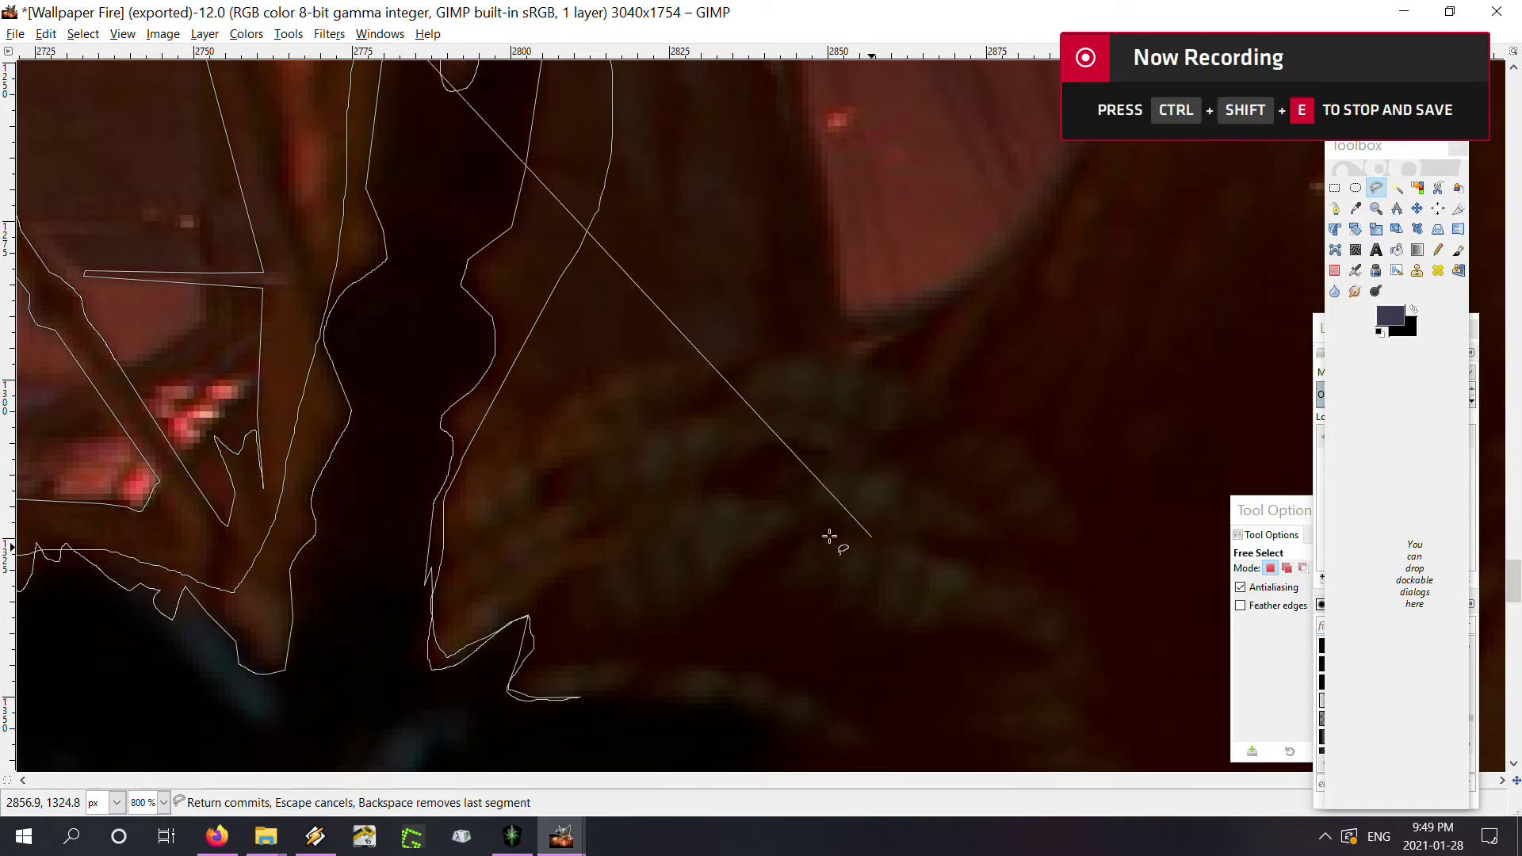
{"action": "scroll", "coordinate": [918, 404], "scroll_direction": "down", "scroll_amount": 2}
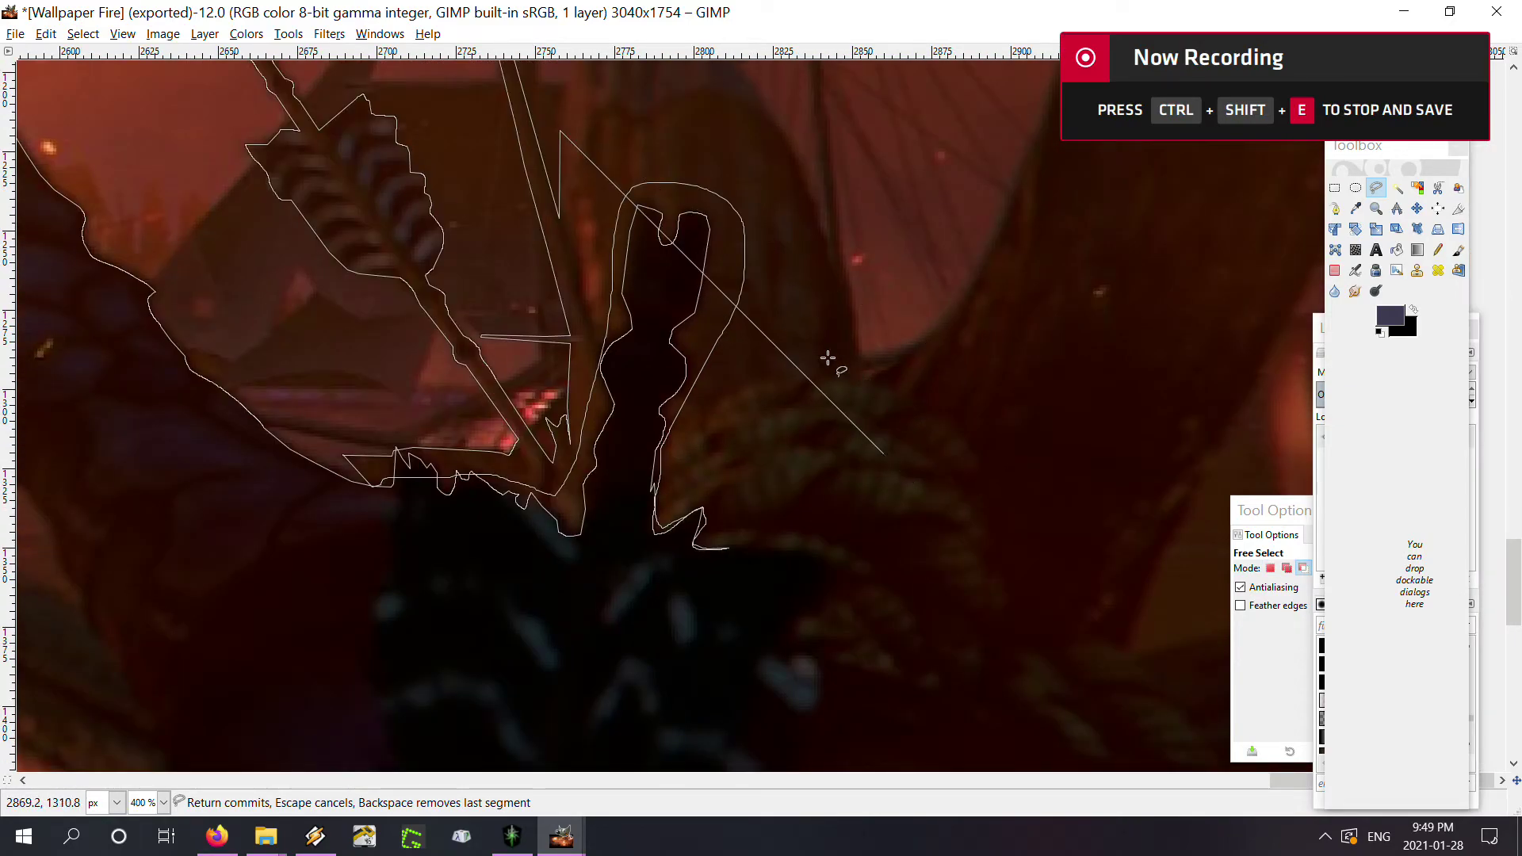
{"action": "scroll", "coordinate": [754, 547], "scroll_direction": "down", "scroll_amount": 2}
{"action": "scroll", "coordinate": [754, 547], "scroll_direction": "down", "scroll_amount": 2}
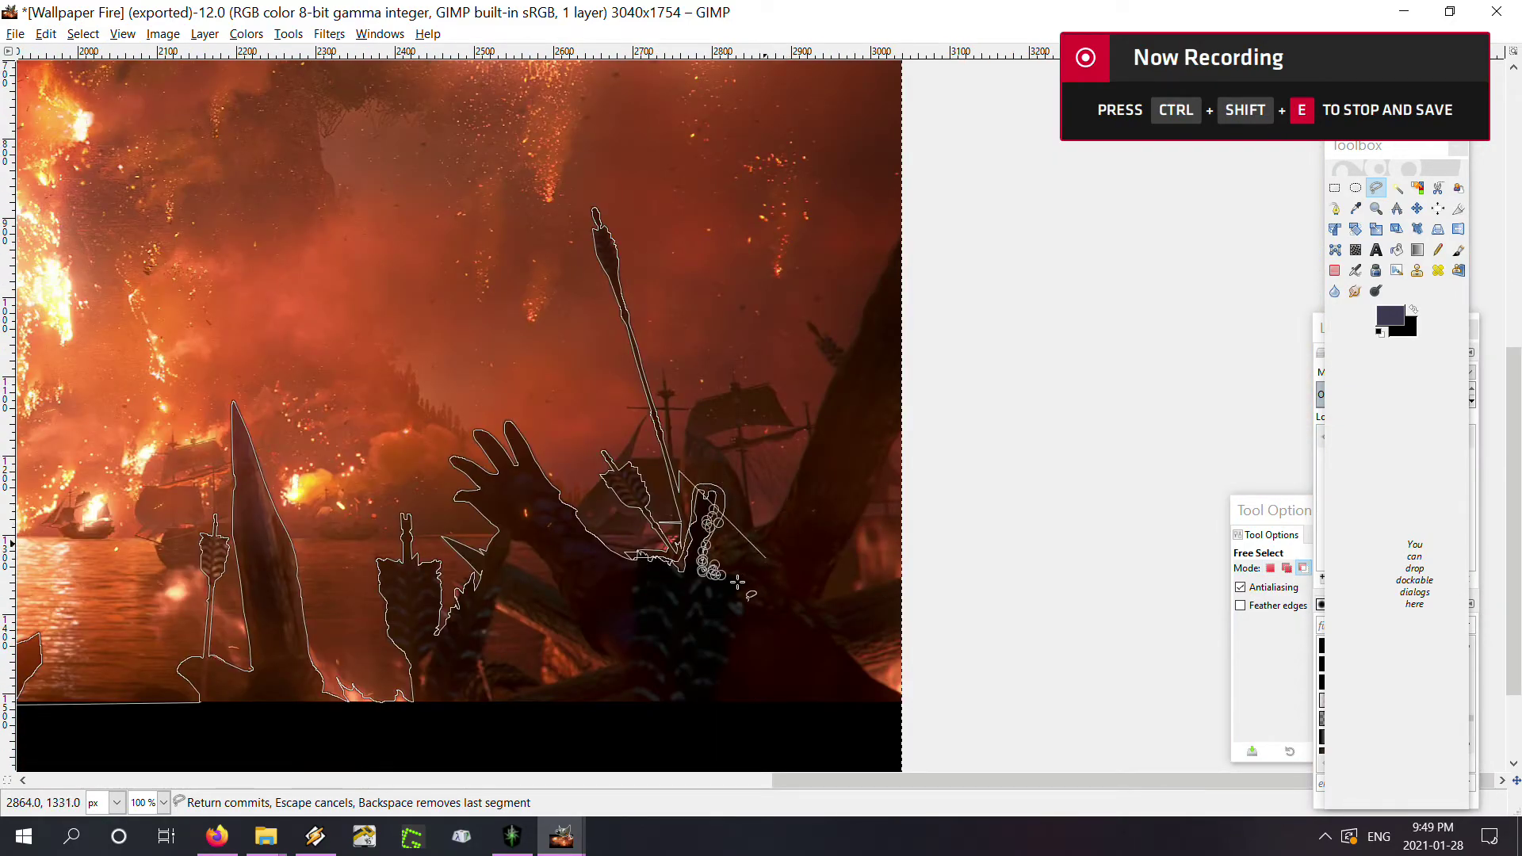
{"action": "scroll", "coordinate": [769, 565], "scroll_direction": "up", "scroll_amount": 2}
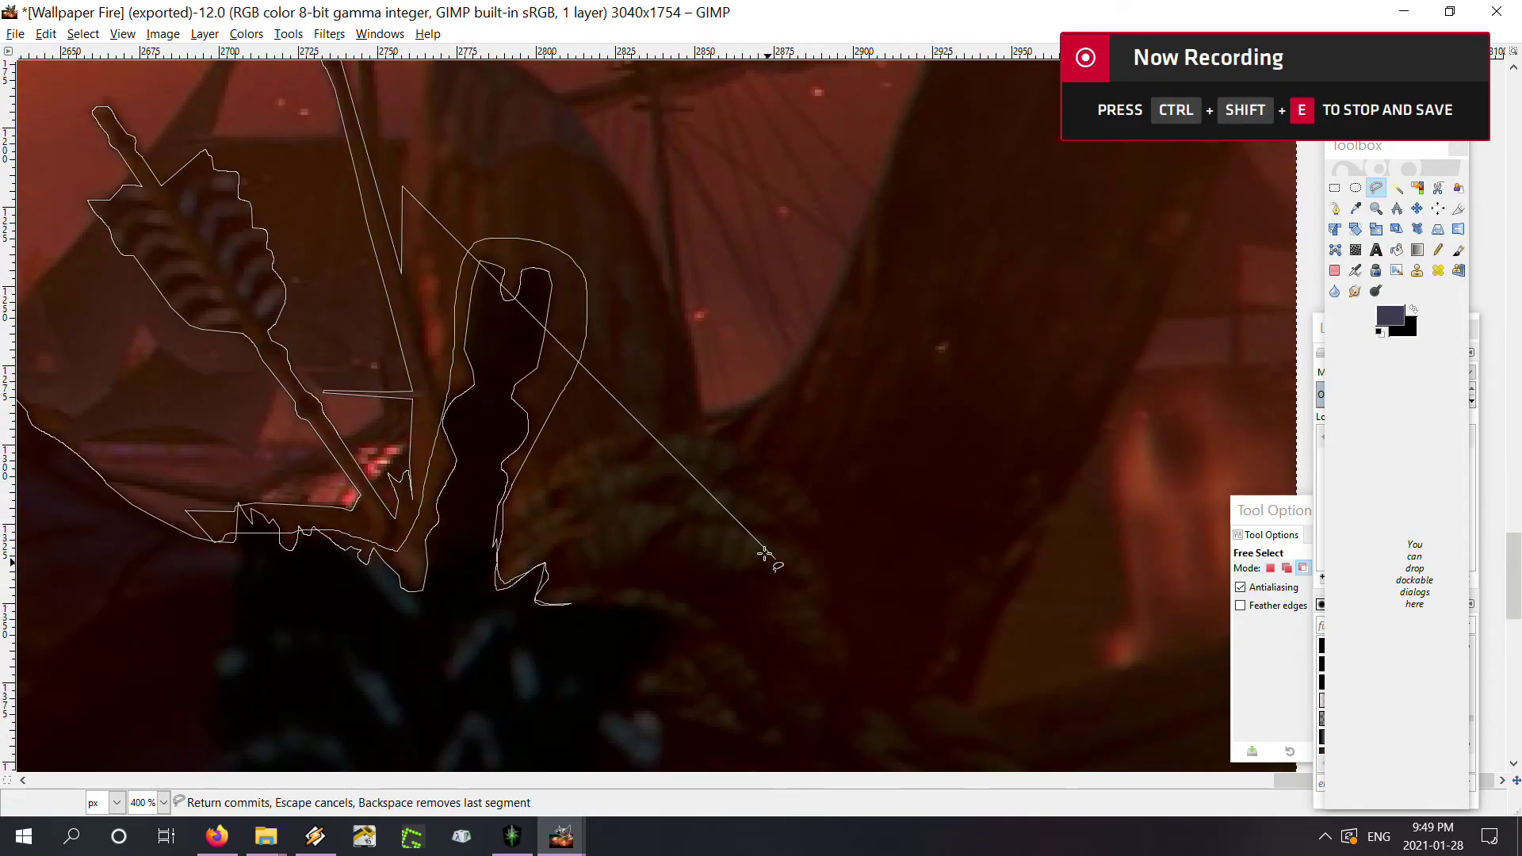
{"action": "scroll", "coordinate": [500, 254], "scroll_direction": "up", "scroll_amount": 2}
{"action": "scroll", "coordinate": [716, 672], "scroll_direction": "up", "scroll_amount": 2}
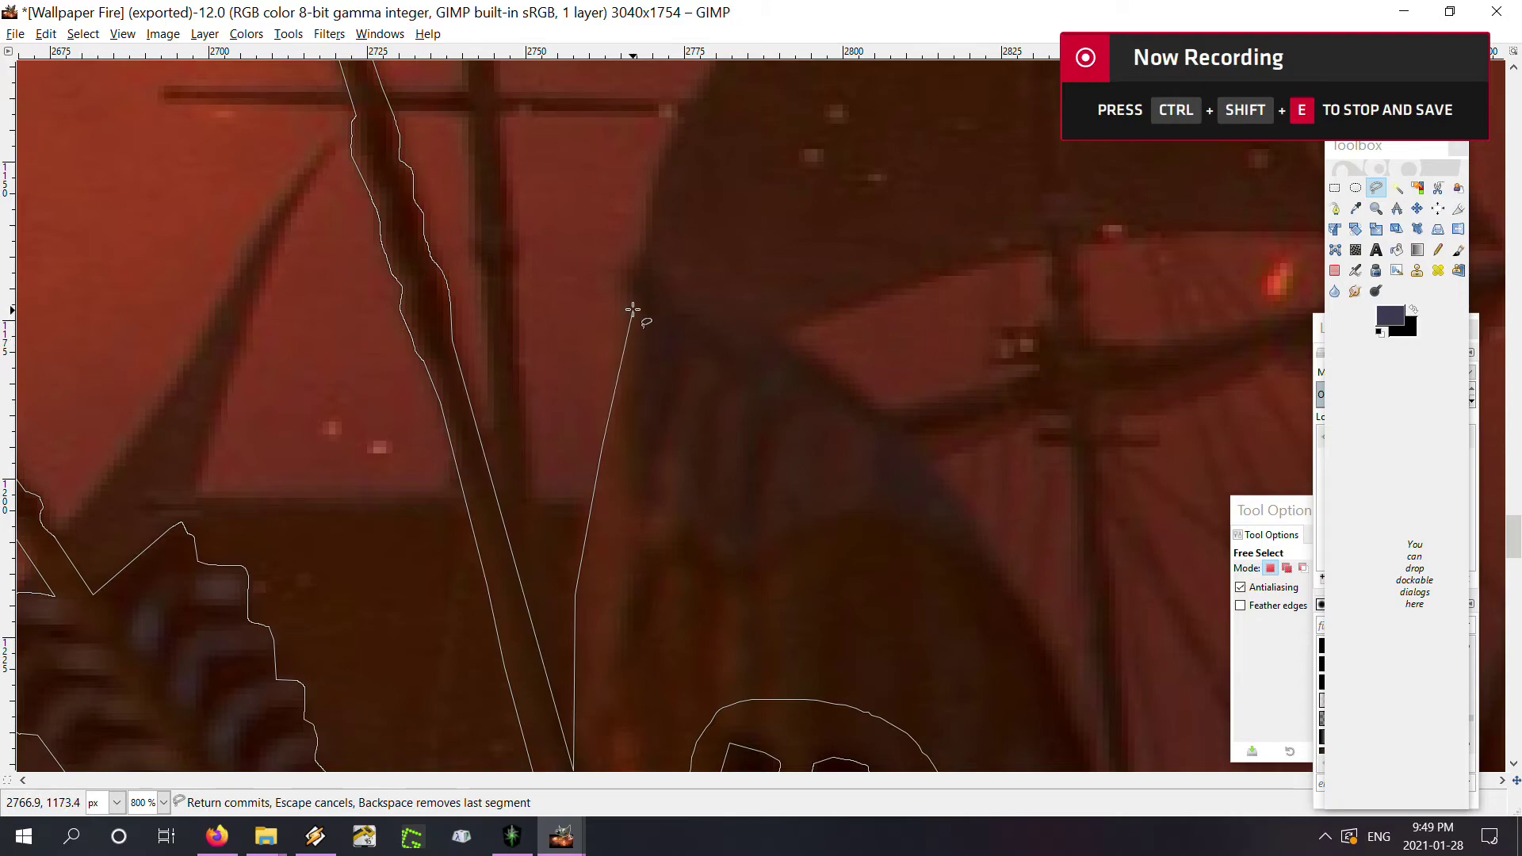
Trace the dark sail's edge from its top corner up along the mast past the crossbeam
{"action": "left_click", "coordinate": [778, 331]}
{"action": "left_click", "coordinate": [864, 398]}
{"action": "key", "text": "space"}
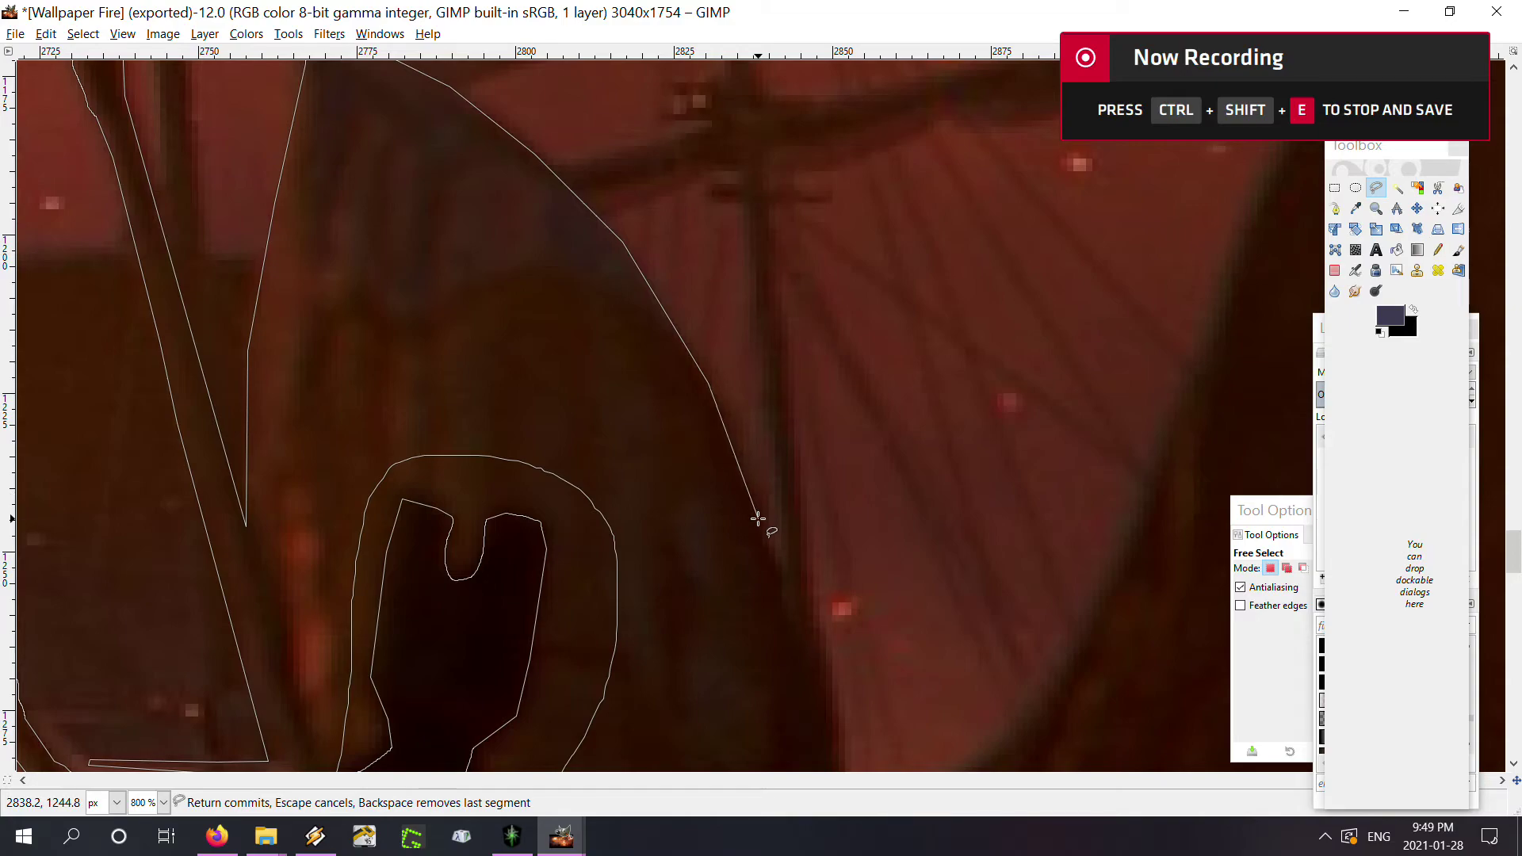
{"action": "key", "text": "space"}
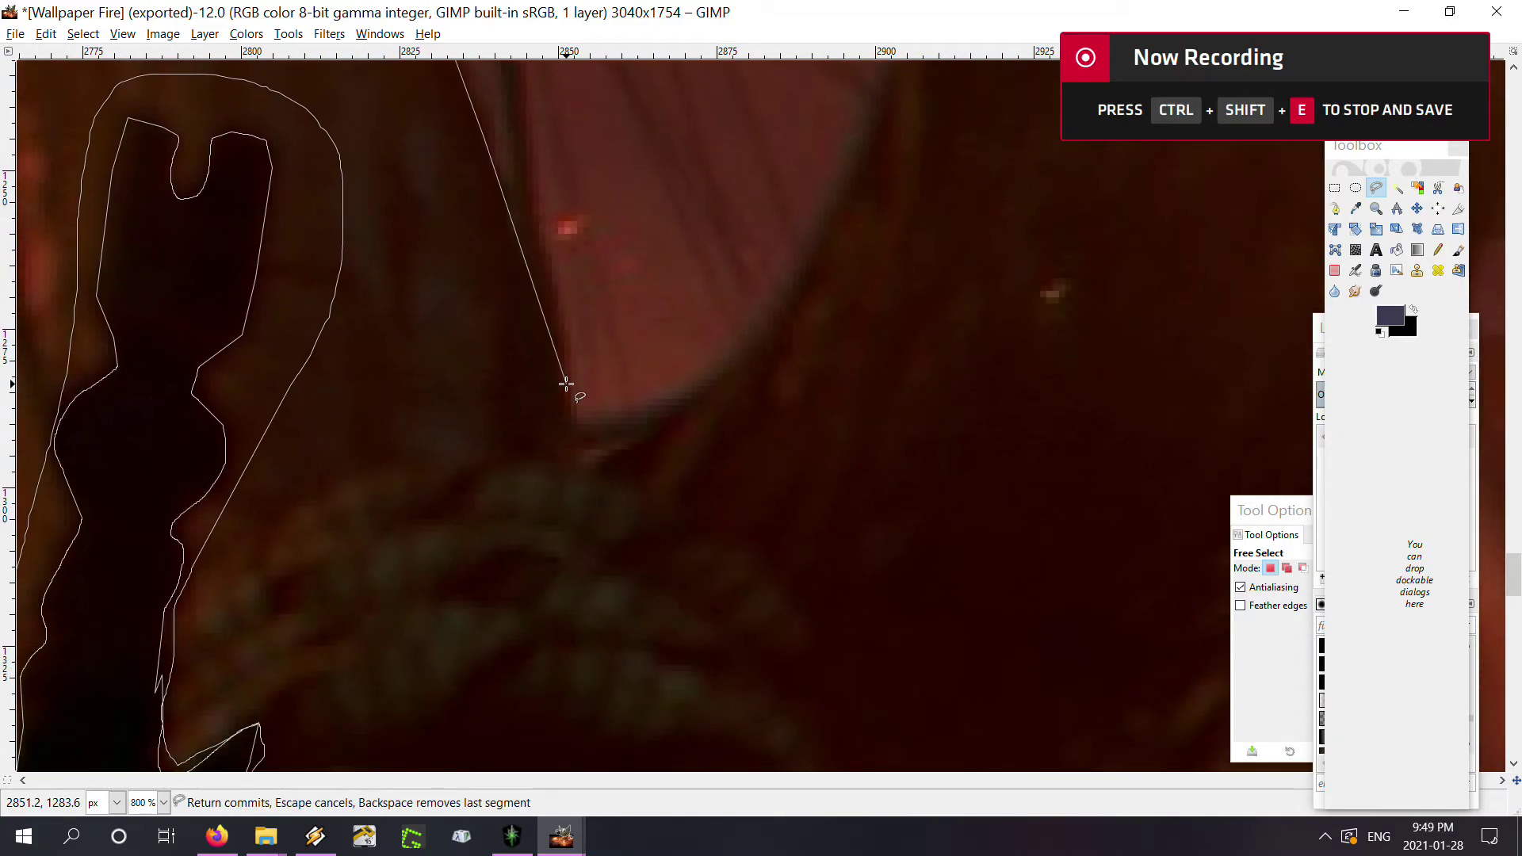
{"action": "left_click", "coordinate": [576, 445]}
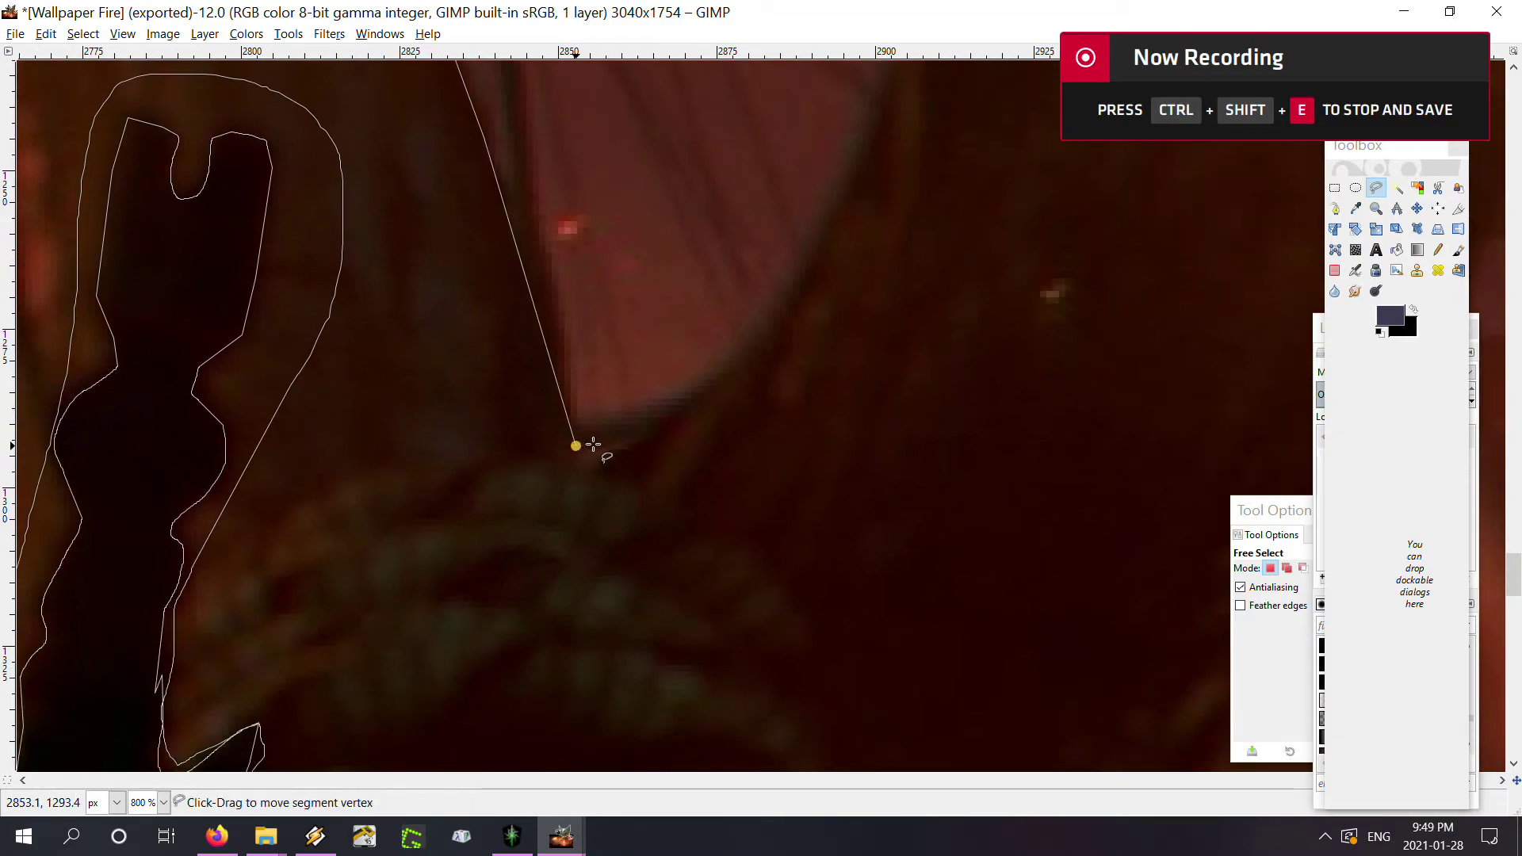
{"action": "left_click", "coordinate": [710, 366]}
{"action": "key", "text": "space"}
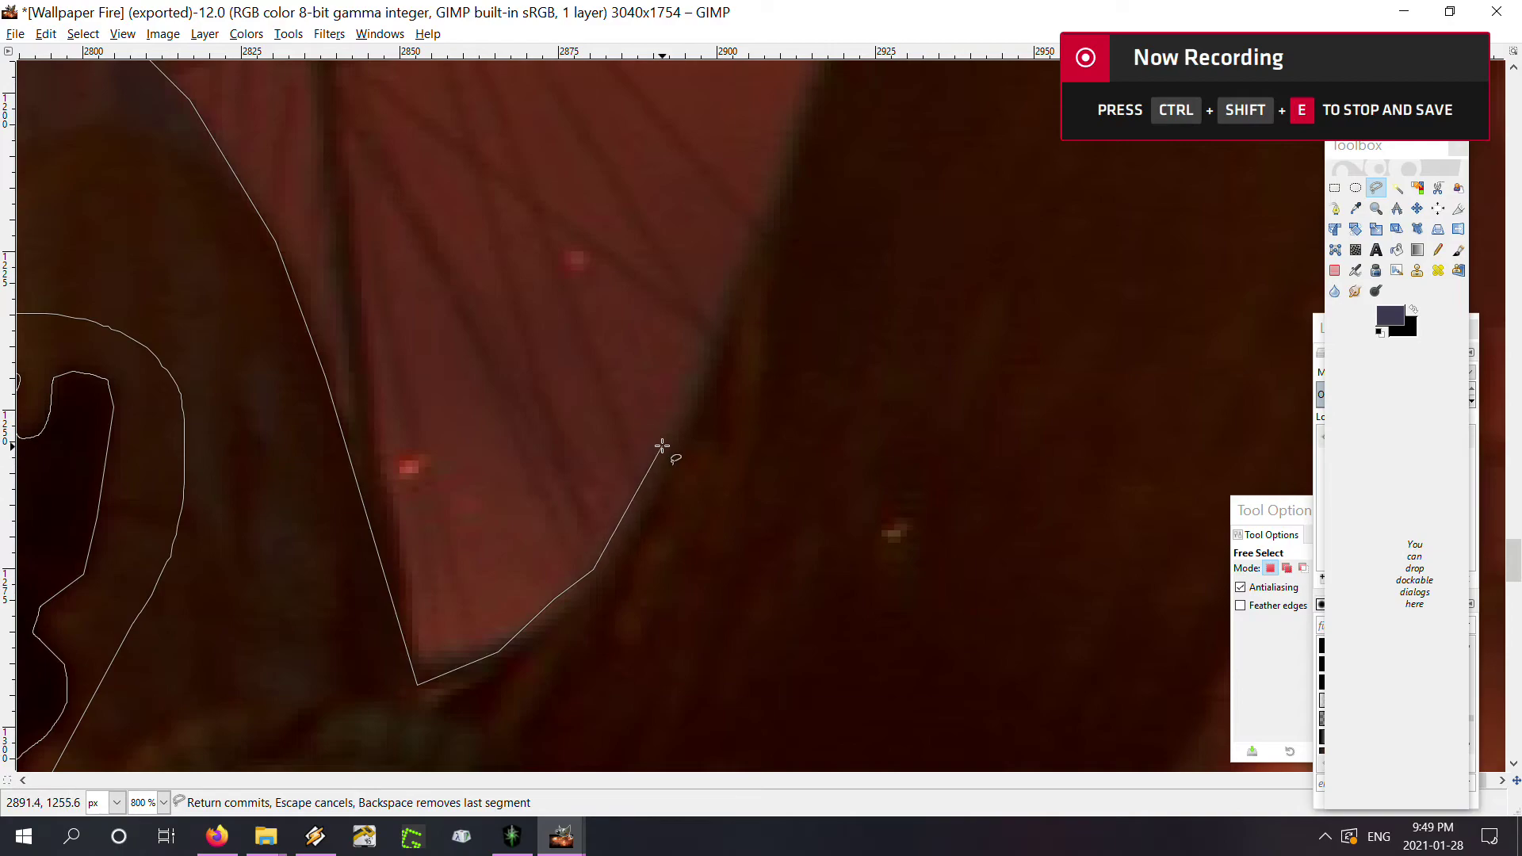
{"action": "left_click", "coordinate": [749, 238]}
{"action": "key", "text": "space"}
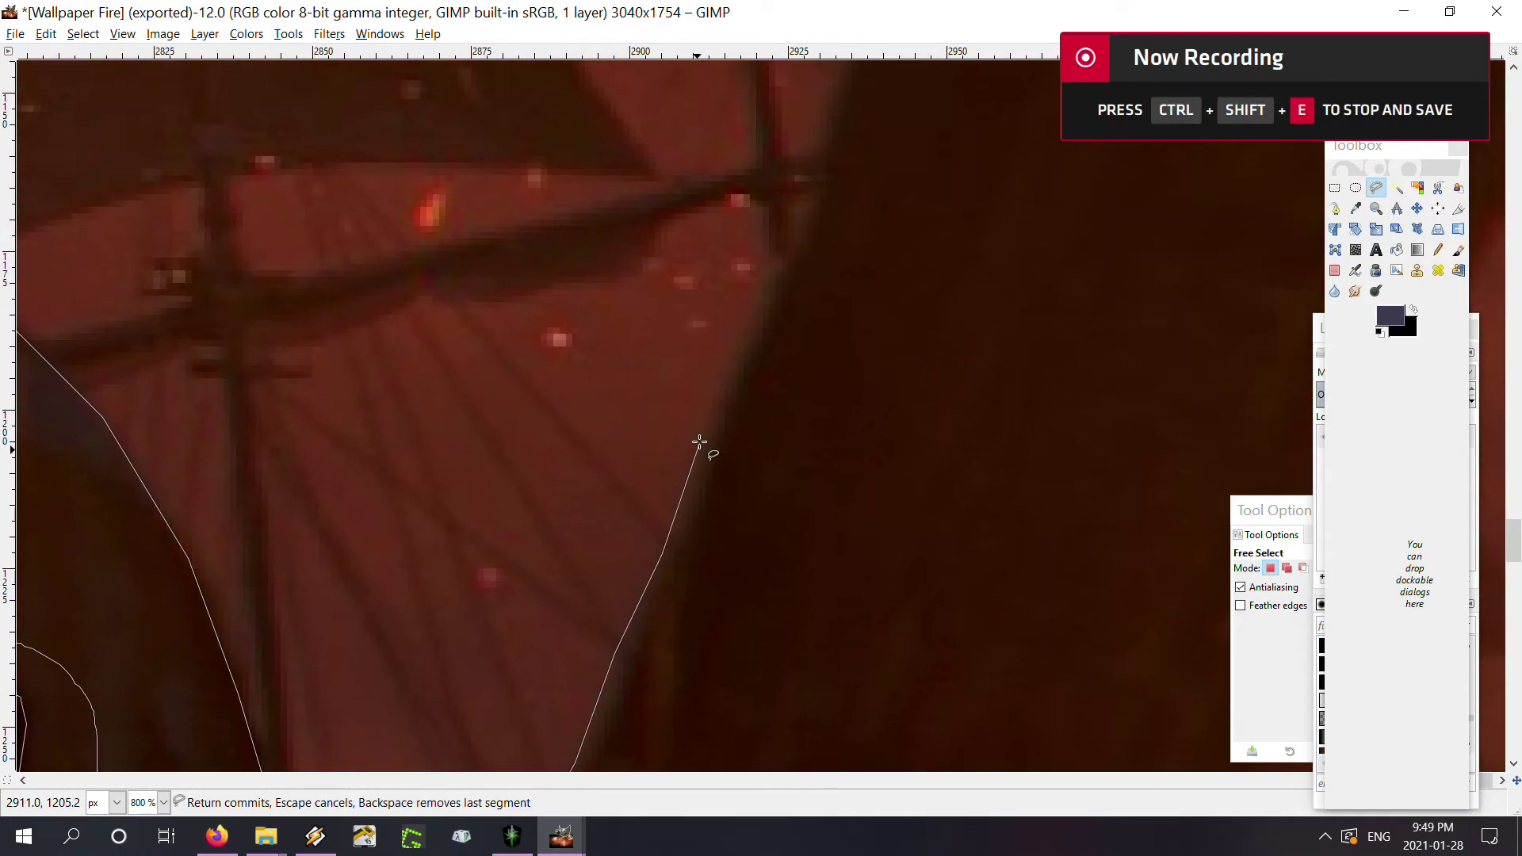
{"action": "key", "text": "space"}
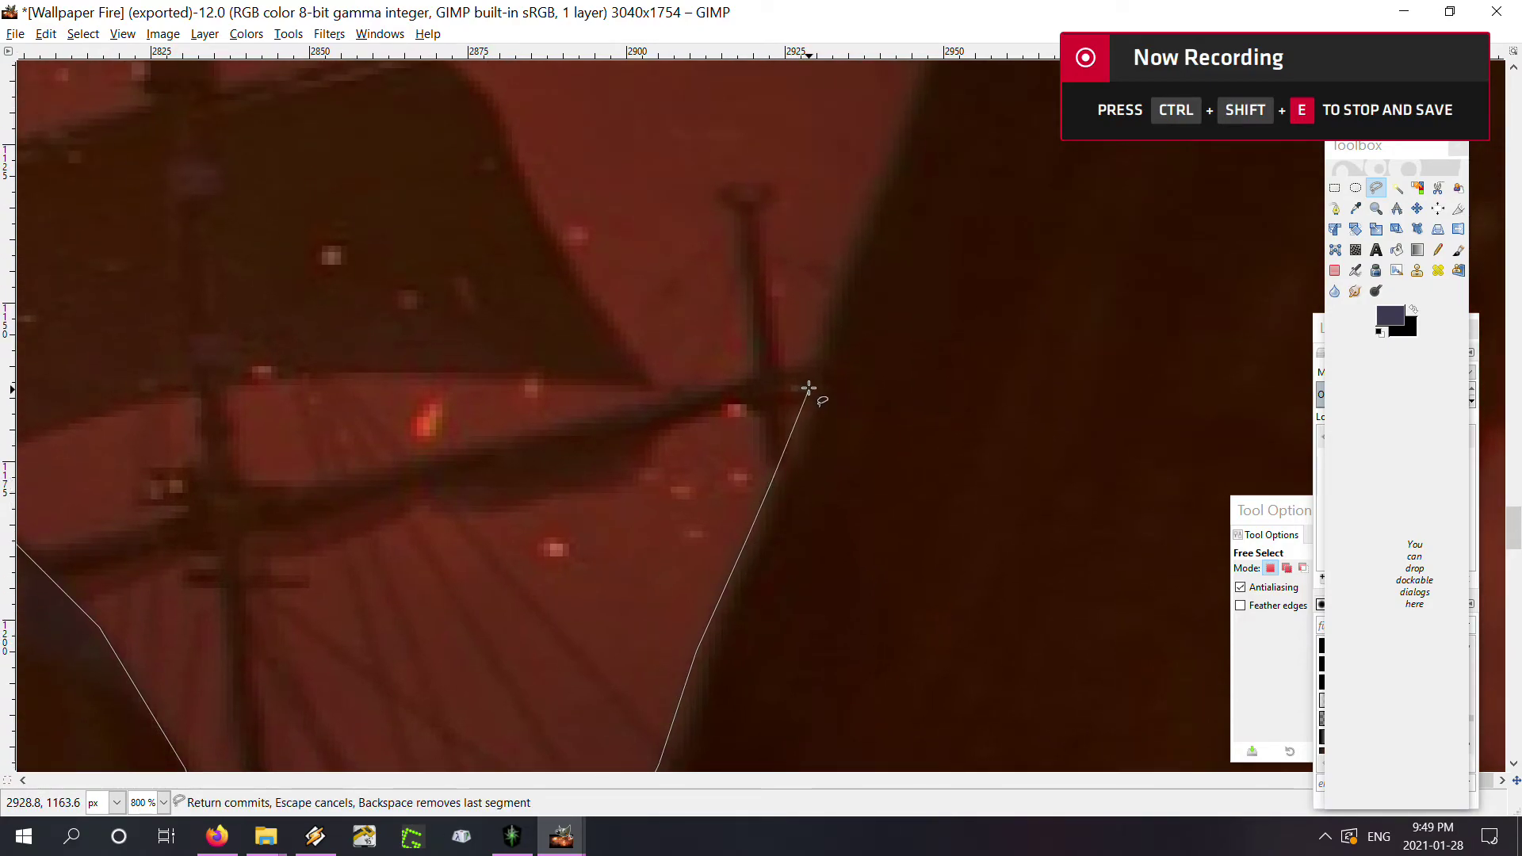
{"action": "key", "text": "space"}
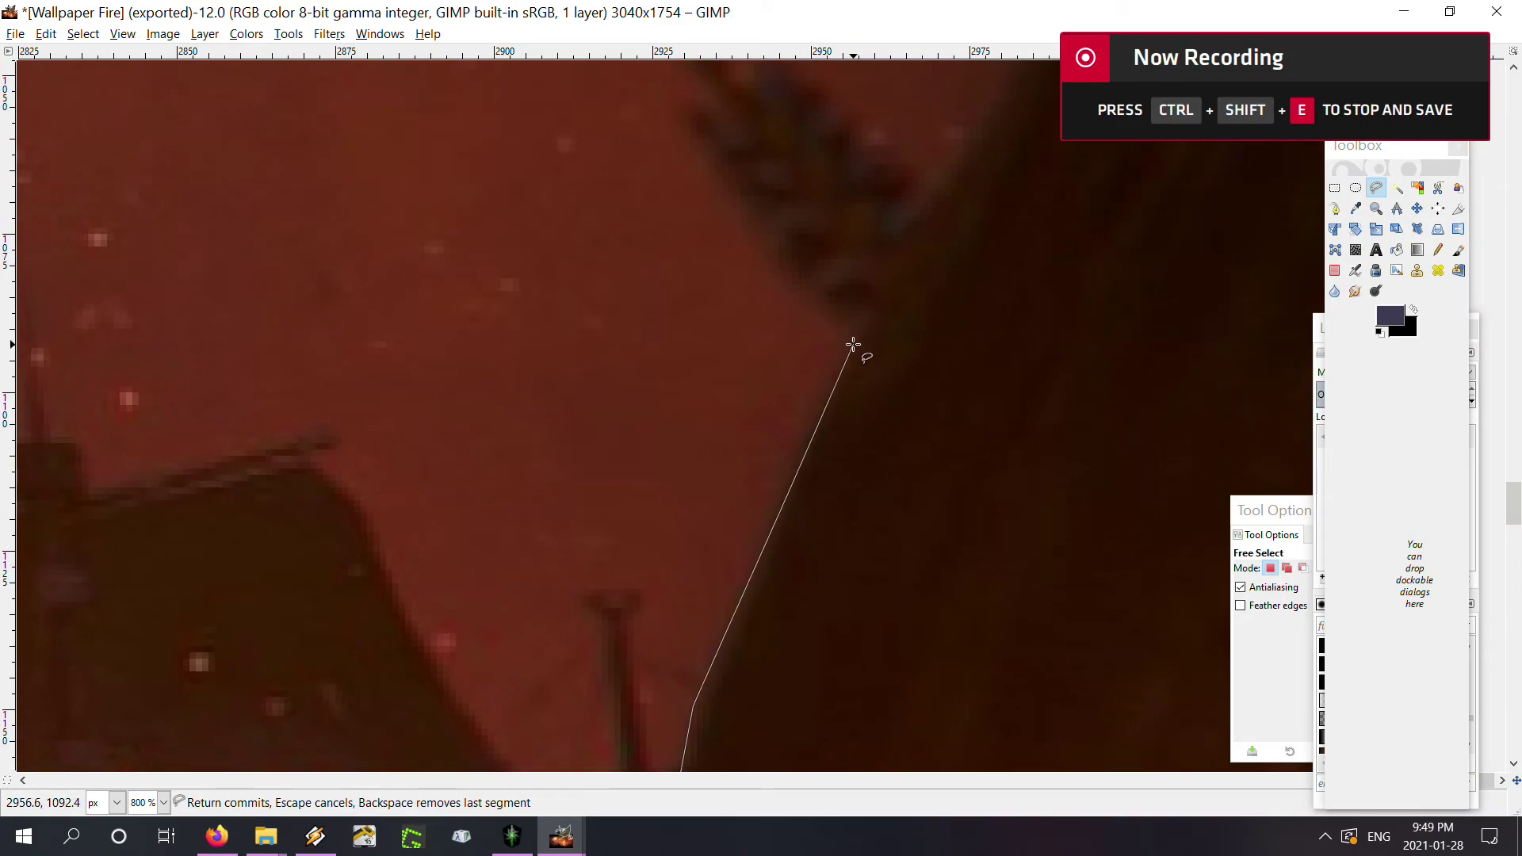
Outline around the small raised hand's base and fingers
{"action": "key", "text": "space"}
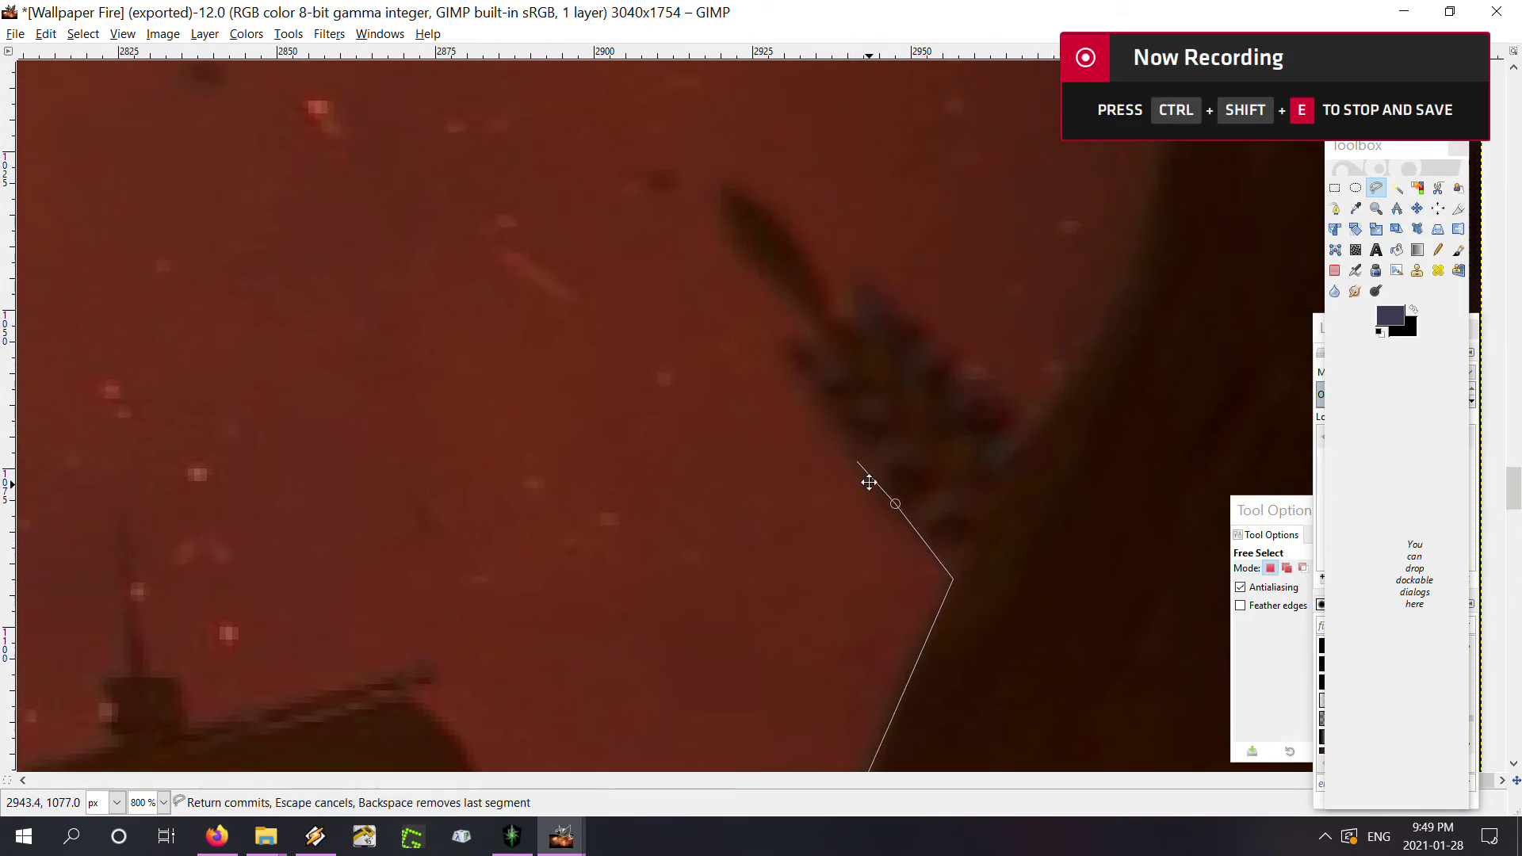
{"action": "scroll", "coordinate": [885, 516], "scroll_direction": "up", "scroll_amount": 1}
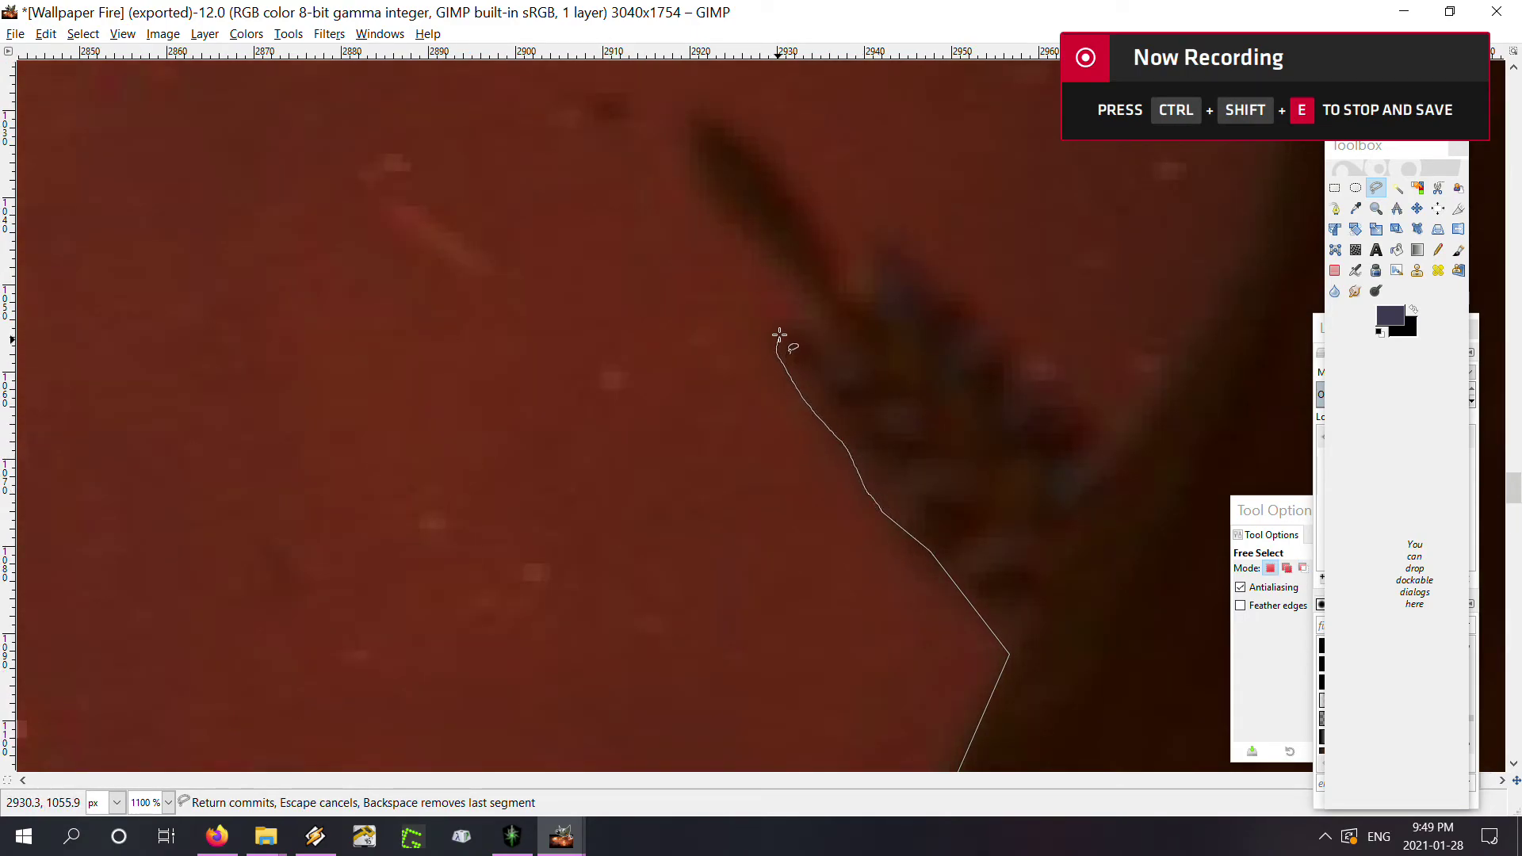
{"action": "left_click", "coordinate": [817, 325]}
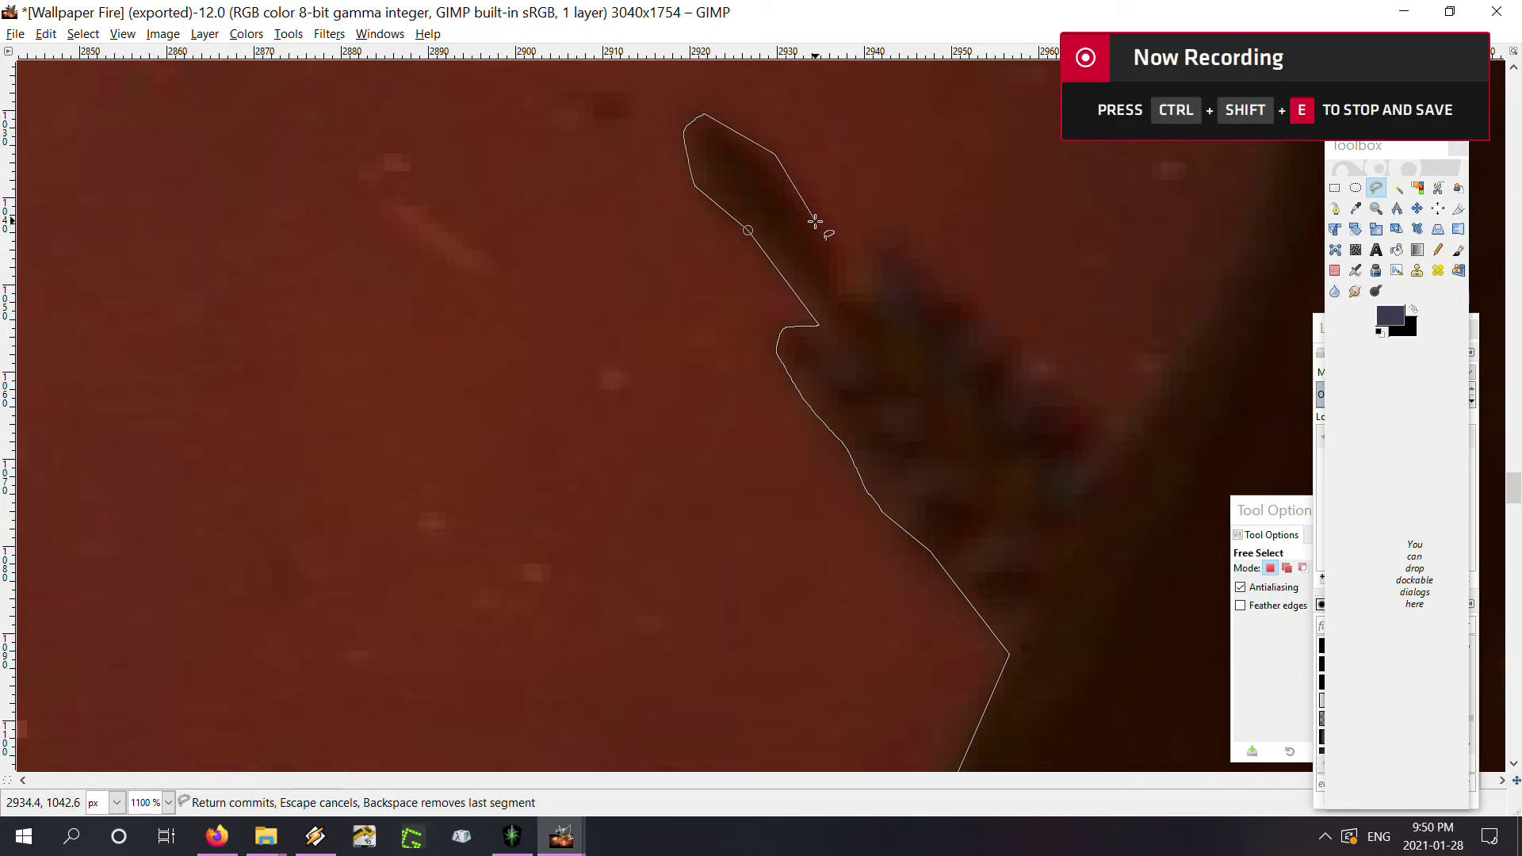
{"action": "left_click", "coordinate": [864, 307]}
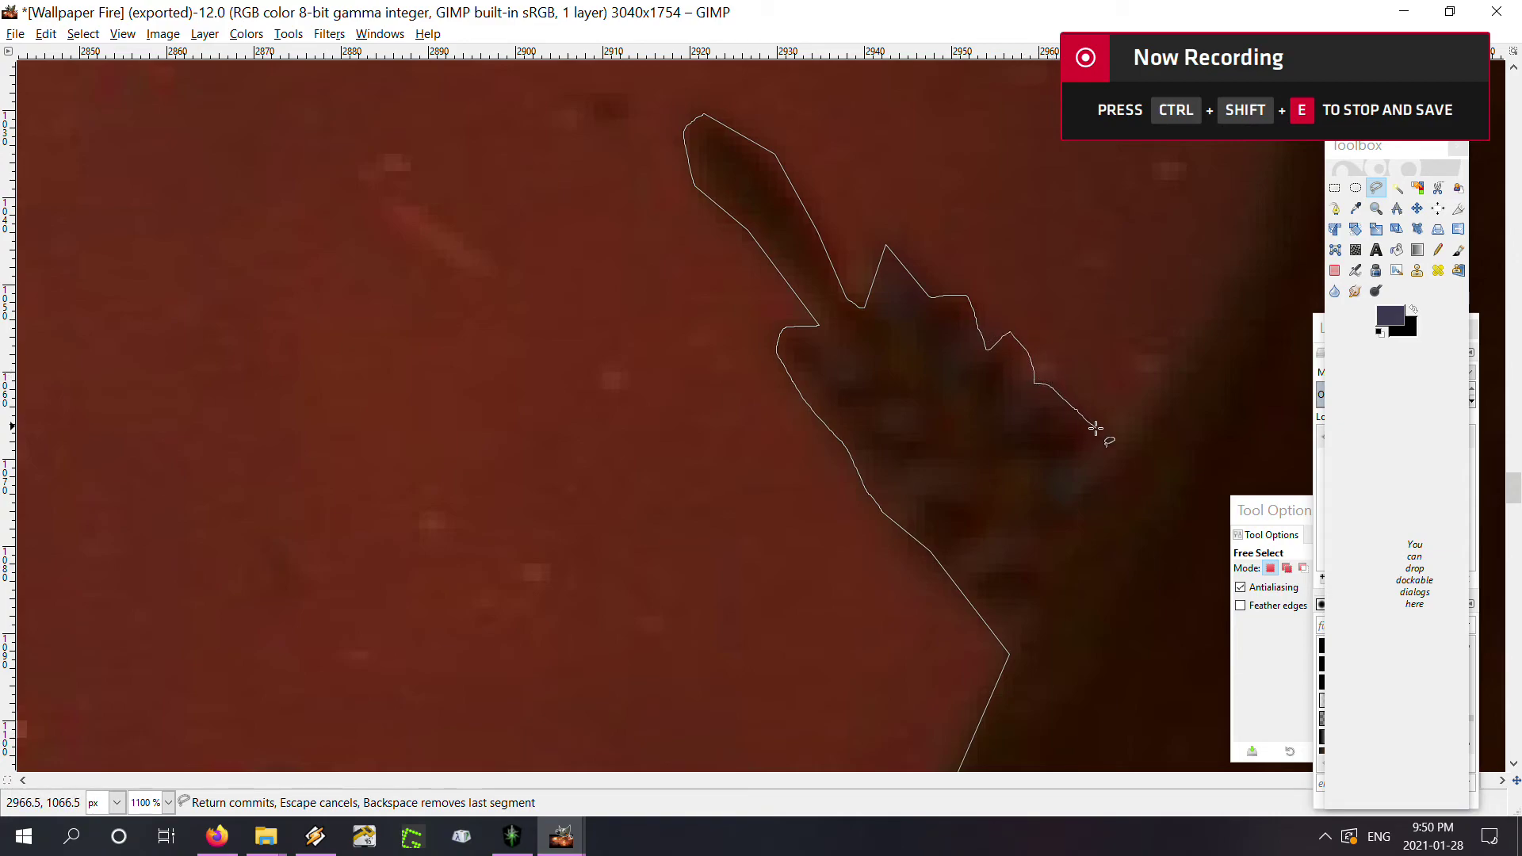
{"action": "left_click_drag", "start_coordinate": [1106, 464], "coordinate": [1111, 459]}
{"action": "scroll", "coordinate": [876, 478], "scroll_direction": "right", "scroll_amount": 3}
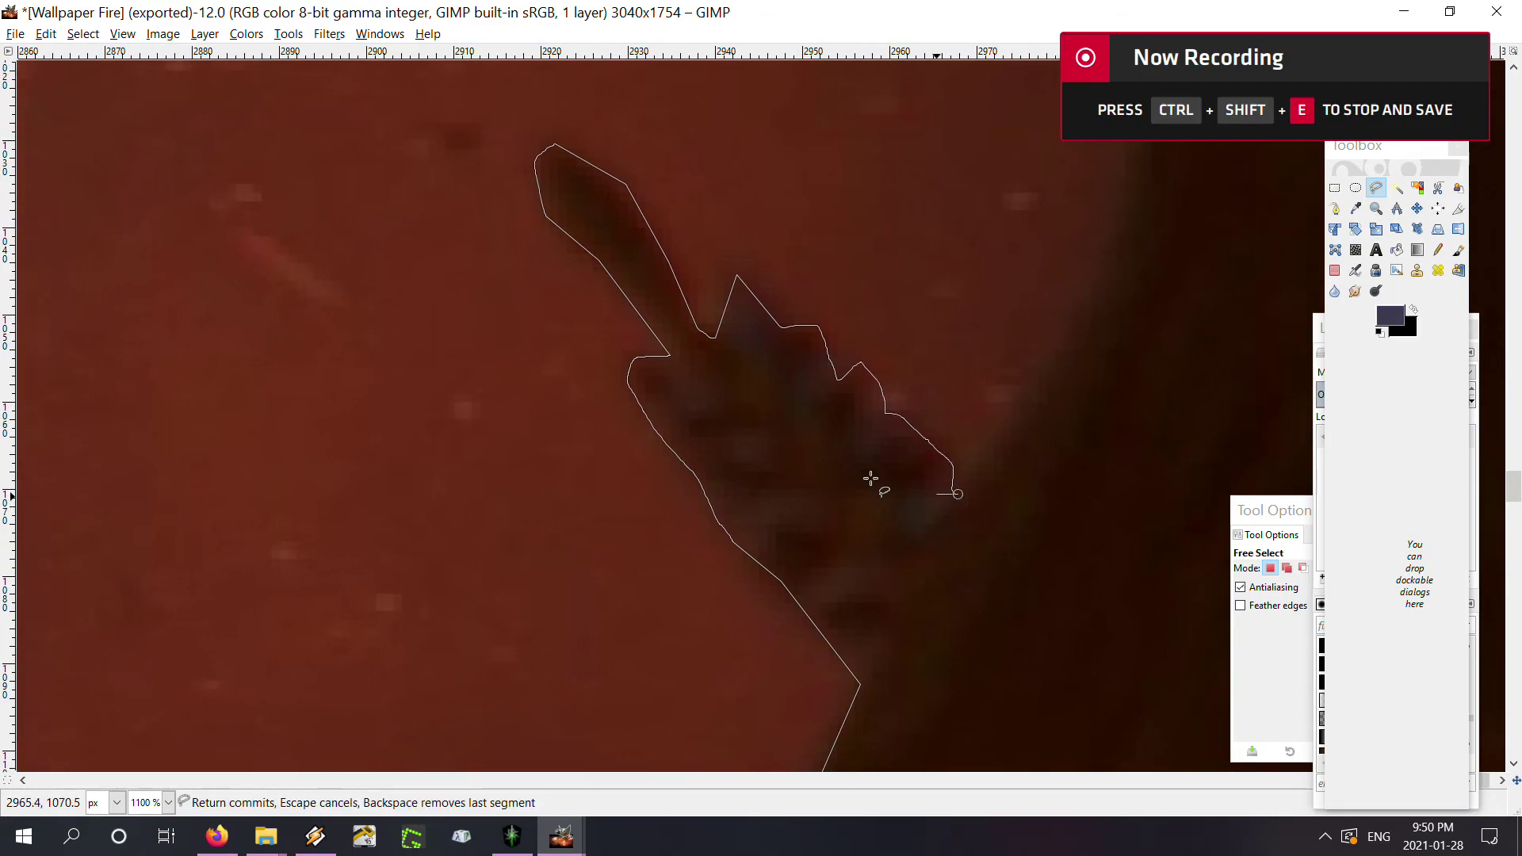
{"action": "scroll", "coordinate": [1140, 422], "scroll_direction": "right", "scroll_amount": 3}
{"action": "scroll", "coordinate": [1030, 451], "scroll_direction": "up", "scroll_amount": 1}
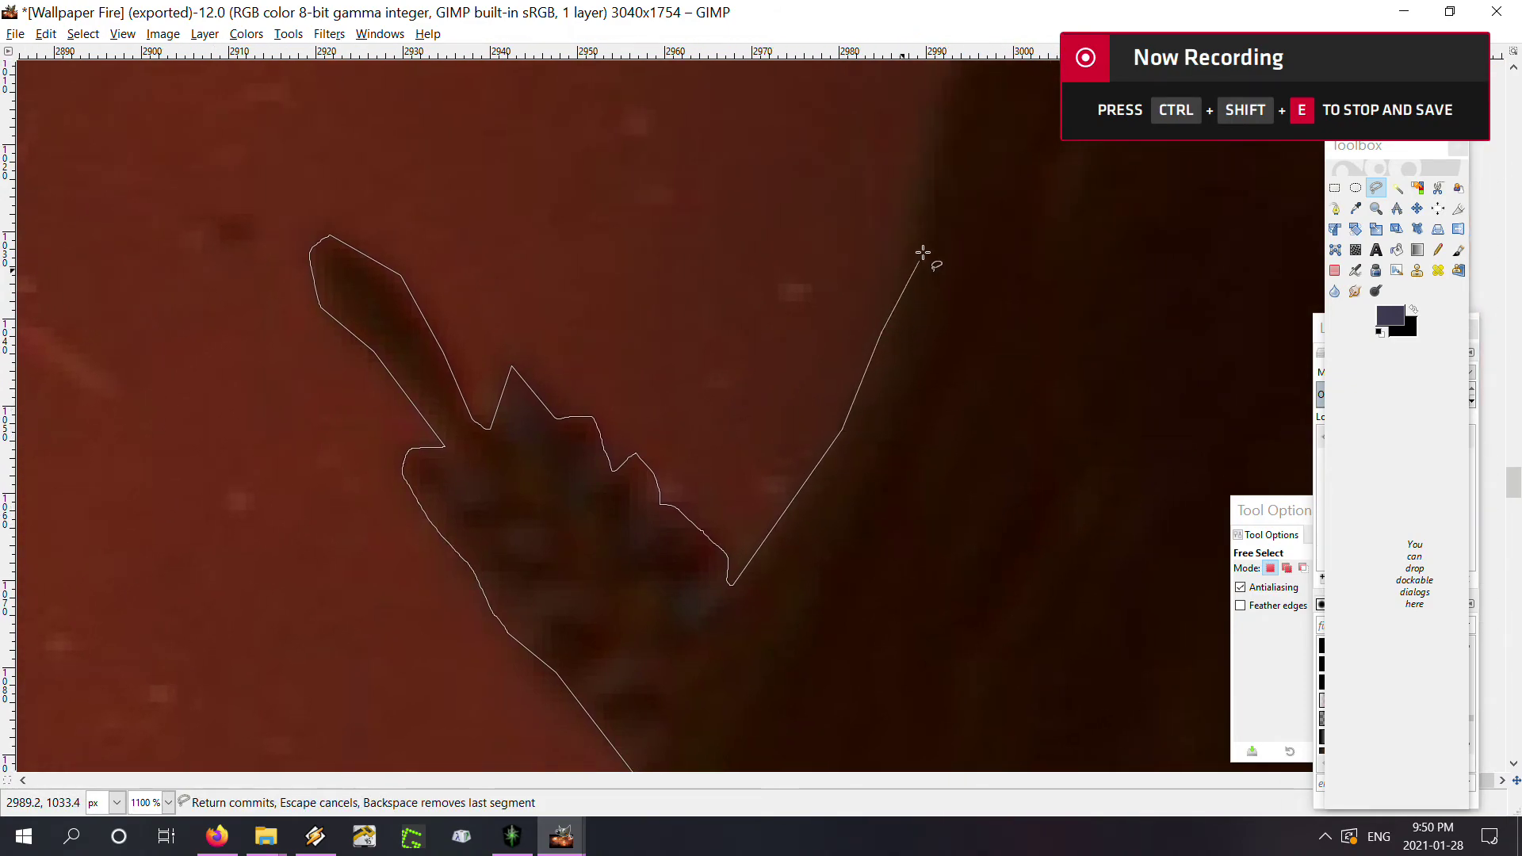
{"action": "scroll", "coordinate": [669, 648], "scroll_direction": "up", "scroll_amount": 5}
{"action": "scroll", "coordinate": [669, 649], "scroll_direction": "right", "scroll_amount": 3}
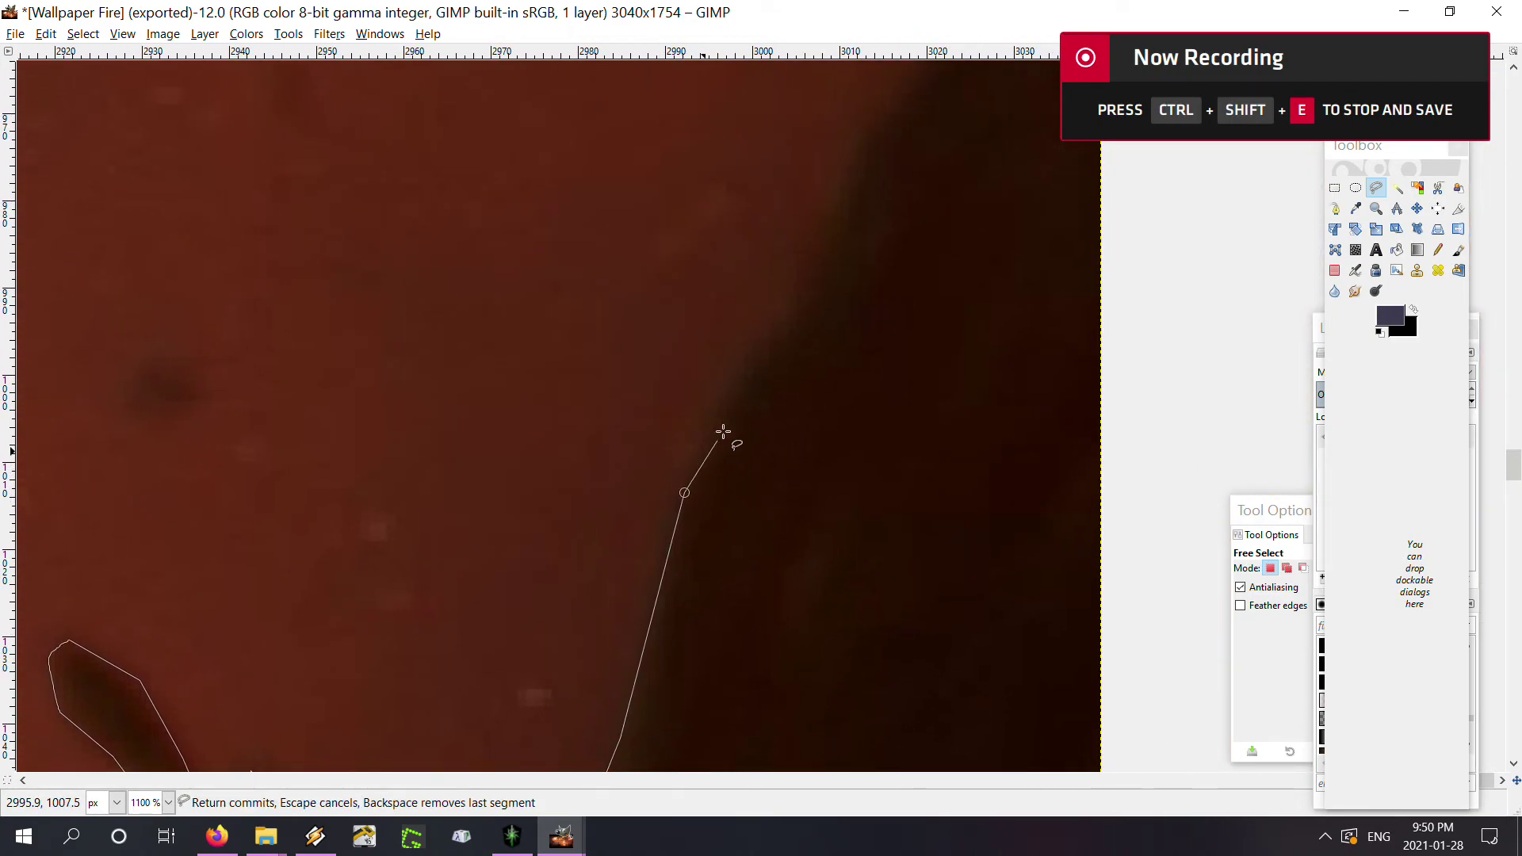
Extend the outline along the large dark shape, briefly past the image's right edge
{"action": "left_click", "coordinate": [763, 350]}
{"action": "left_click_drag", "start_coordinate": [888, 220], "coordinate": [685, 660]}
{"action": "left_click", "coordinate": [620, 708]}
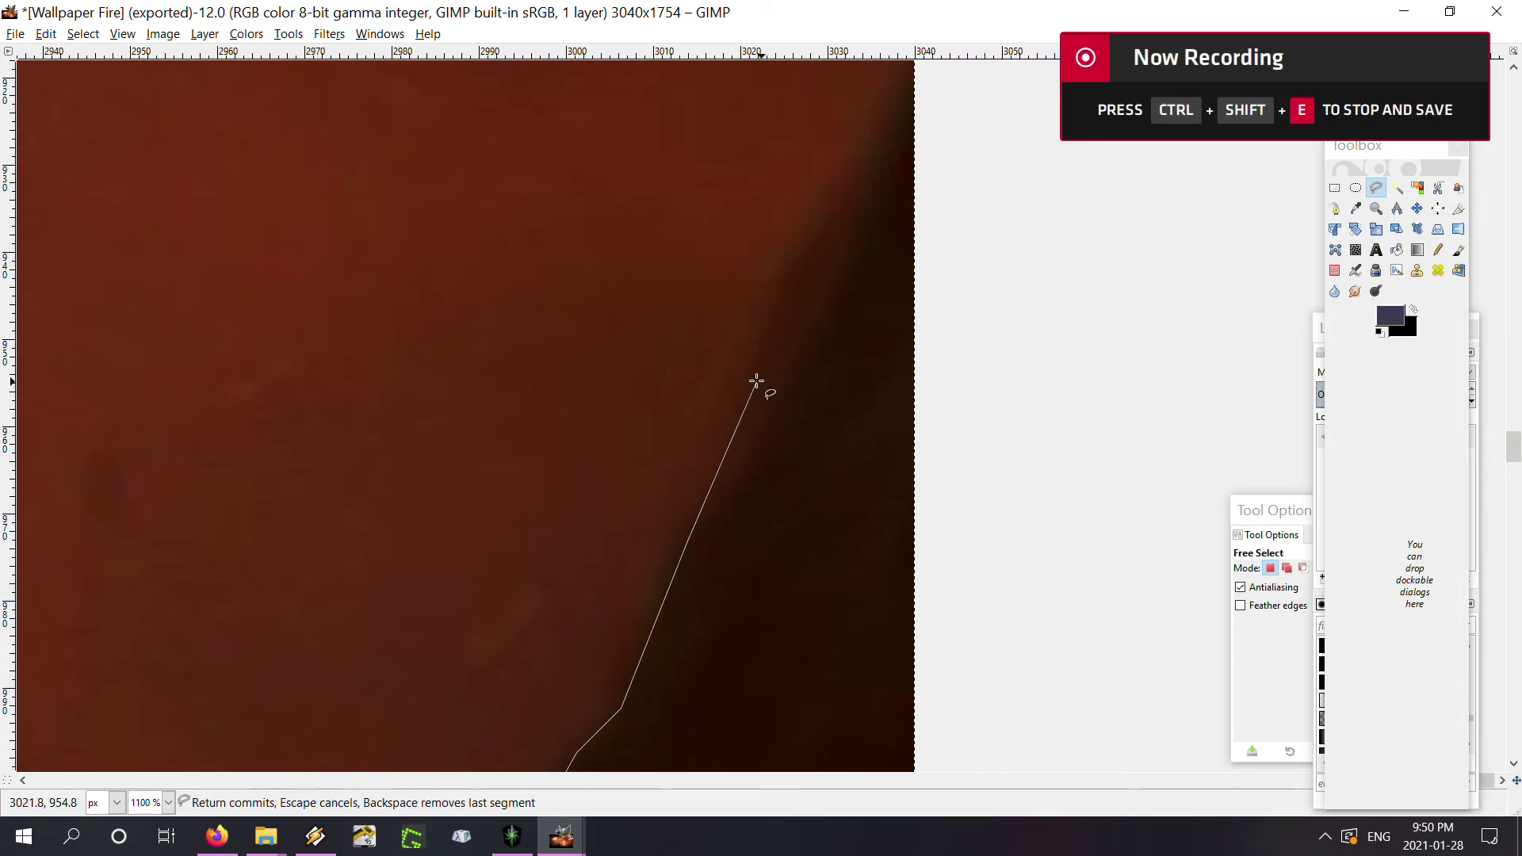
{"action": "scroll", "coordinate": [785, 321], "scroll_direction": "down", "scroll_amount": 3, "text": "ctrl"}
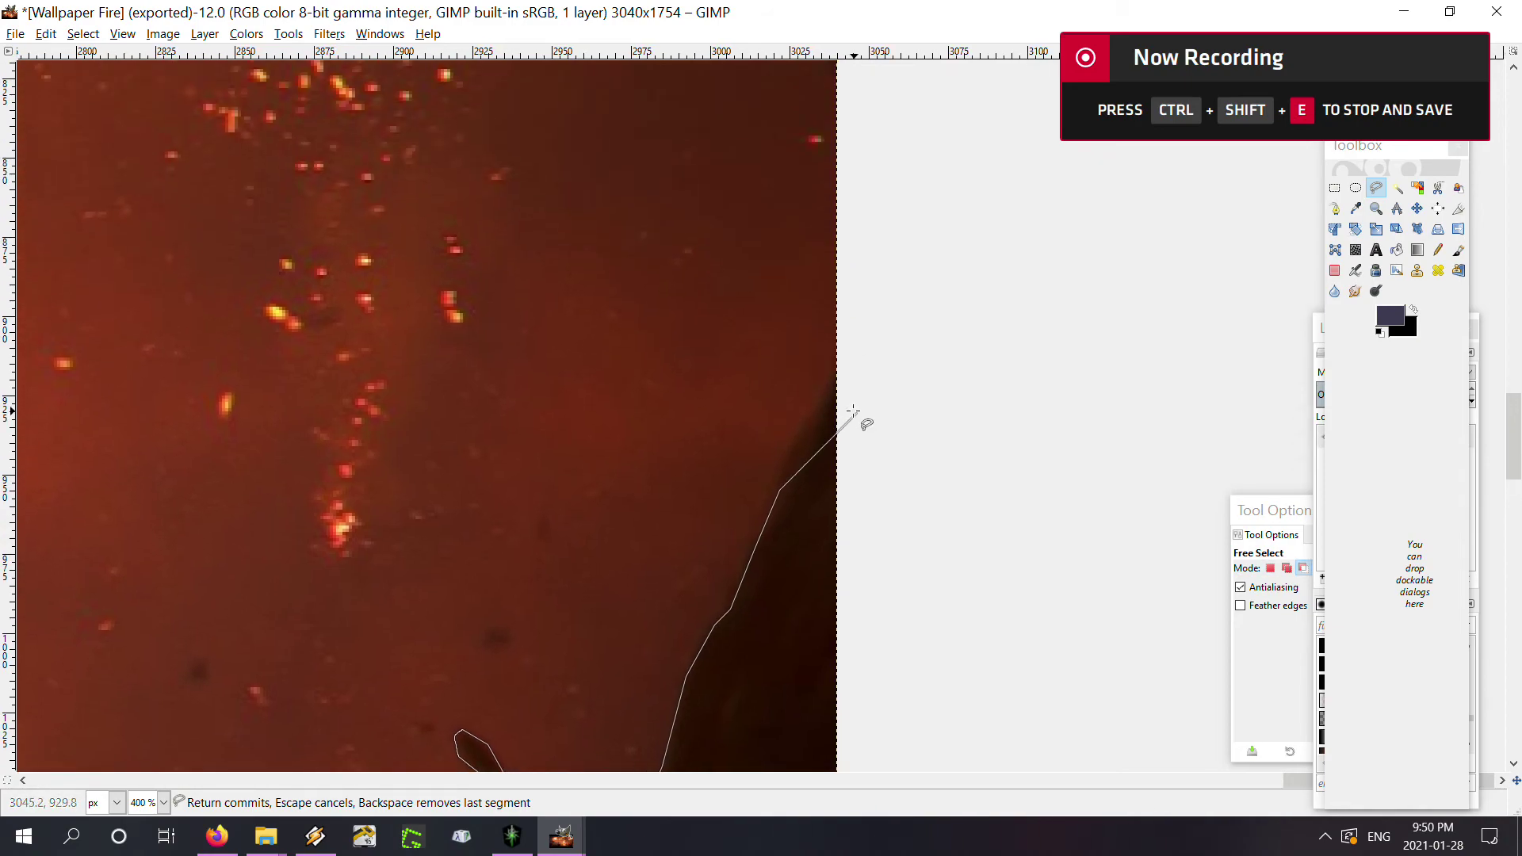
{"action": "scroll", "coordinate": [862, 421], "scroll_direction": "up", "scroll_amount": 2, "text": "ctrl"}
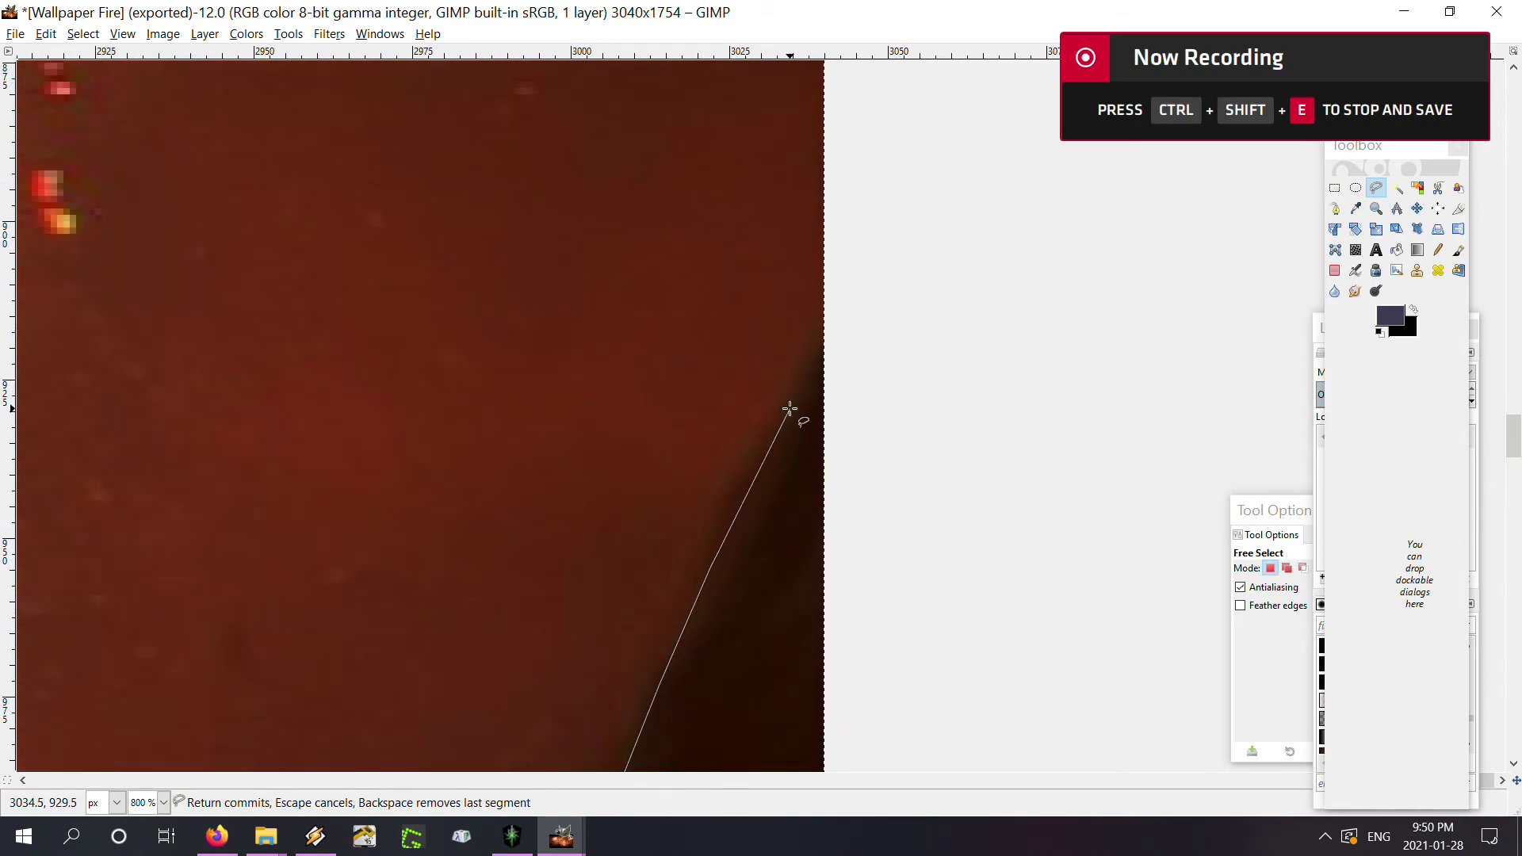
{"action": "scroll", "coordinate": [961, 438], "scroll_direction": "down", "scroll_amount": 1, "text": "ctrl"}
{"action": "scroll", "coordinate": [971, 492], "scroll_direction": "down", "scroll_amount": 2, "text": "ctrl"}
{"action": "scroll", "coordinate": [1110, 340], "scroll_direction": "down", "scroll_amount": 1, "text": "ctrl"}
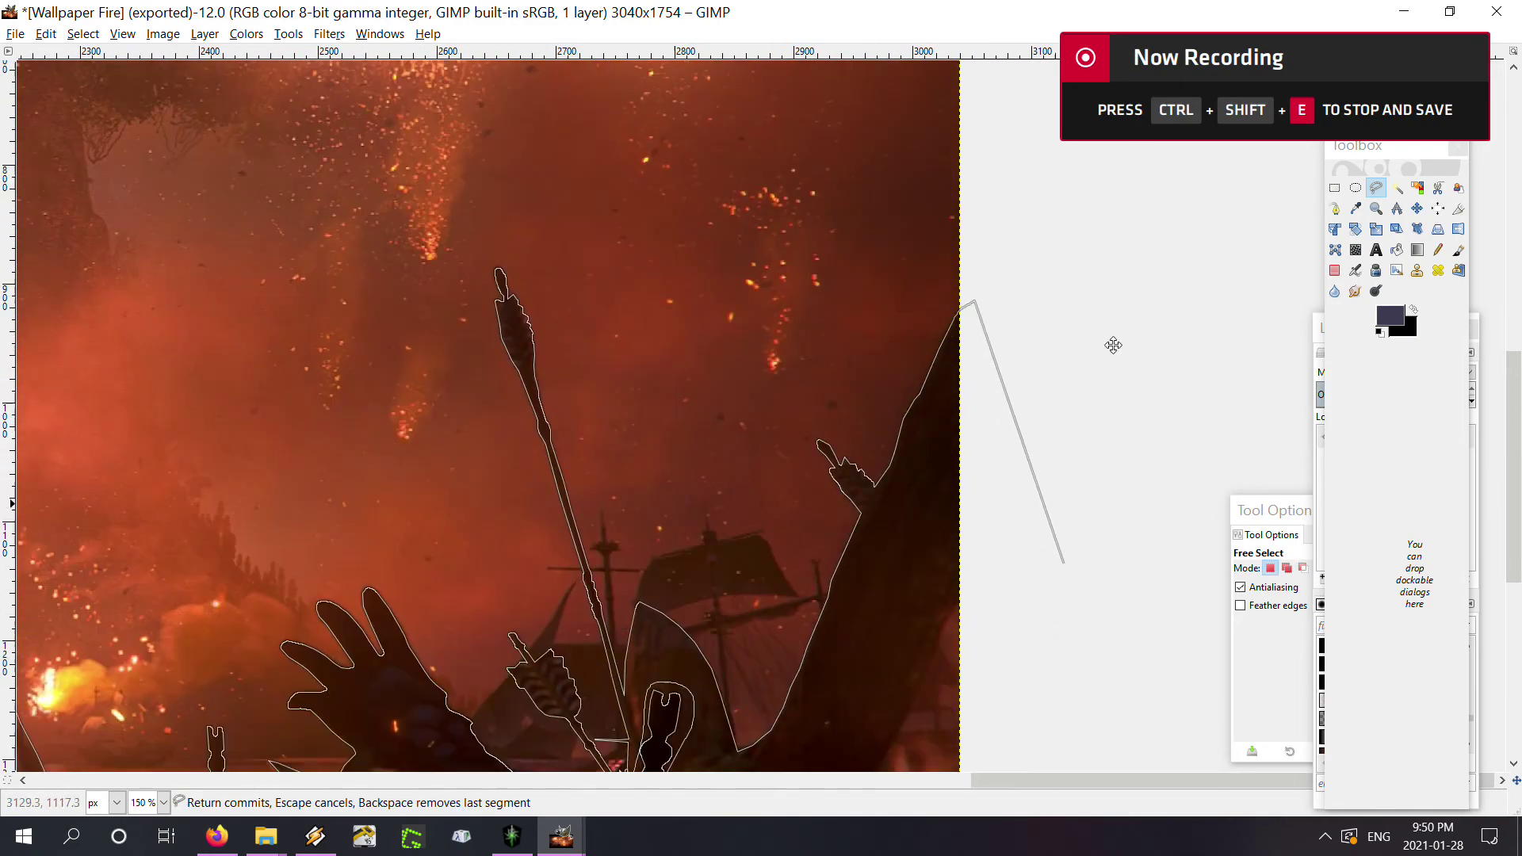
{"action": "scroll", "coordinate": [1141, 277], "scroll_direction": "down", "scroll_amount": 1, "text": "ctrl"}
{"action": "scroll", "coordinate": [1149, 245], "scroll_direction": "up", "scroll_amount": 5}
{"action": "scroll", "coordinate": [726, 730], "scroll_direction": "right", "scroll_amount": 5}
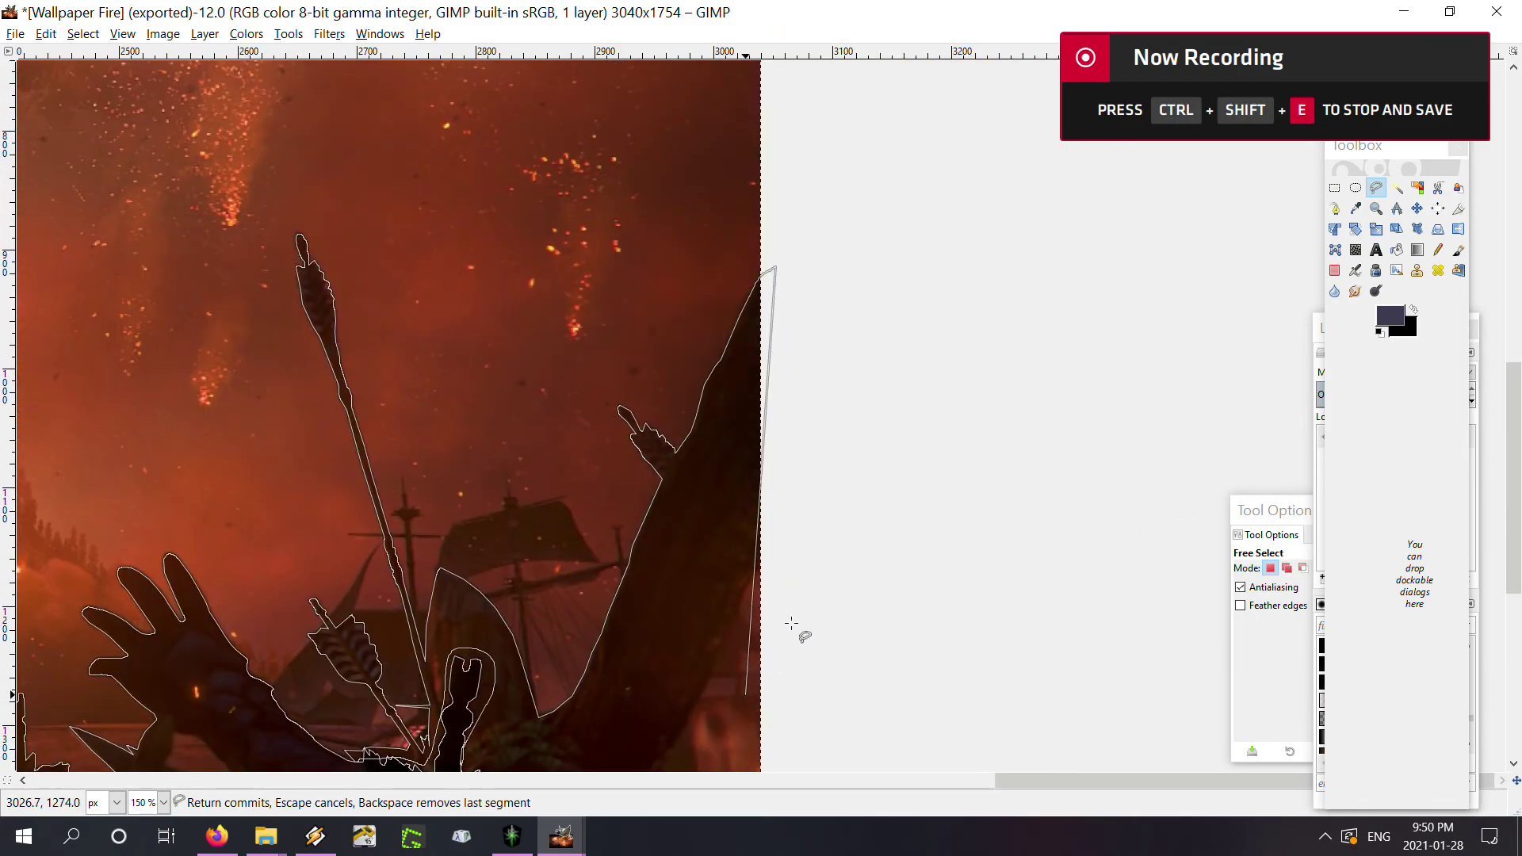
{"action": "scroll", "coordinate": [809, 420], "scroll_direction": "up", "scroll_amount": 1, "text": "ctrl"}
{"action": "scroll", "coordinate": [791, 468], "scroll_direction": "up", "scroll_amount": 3, "text": "ctrl"}
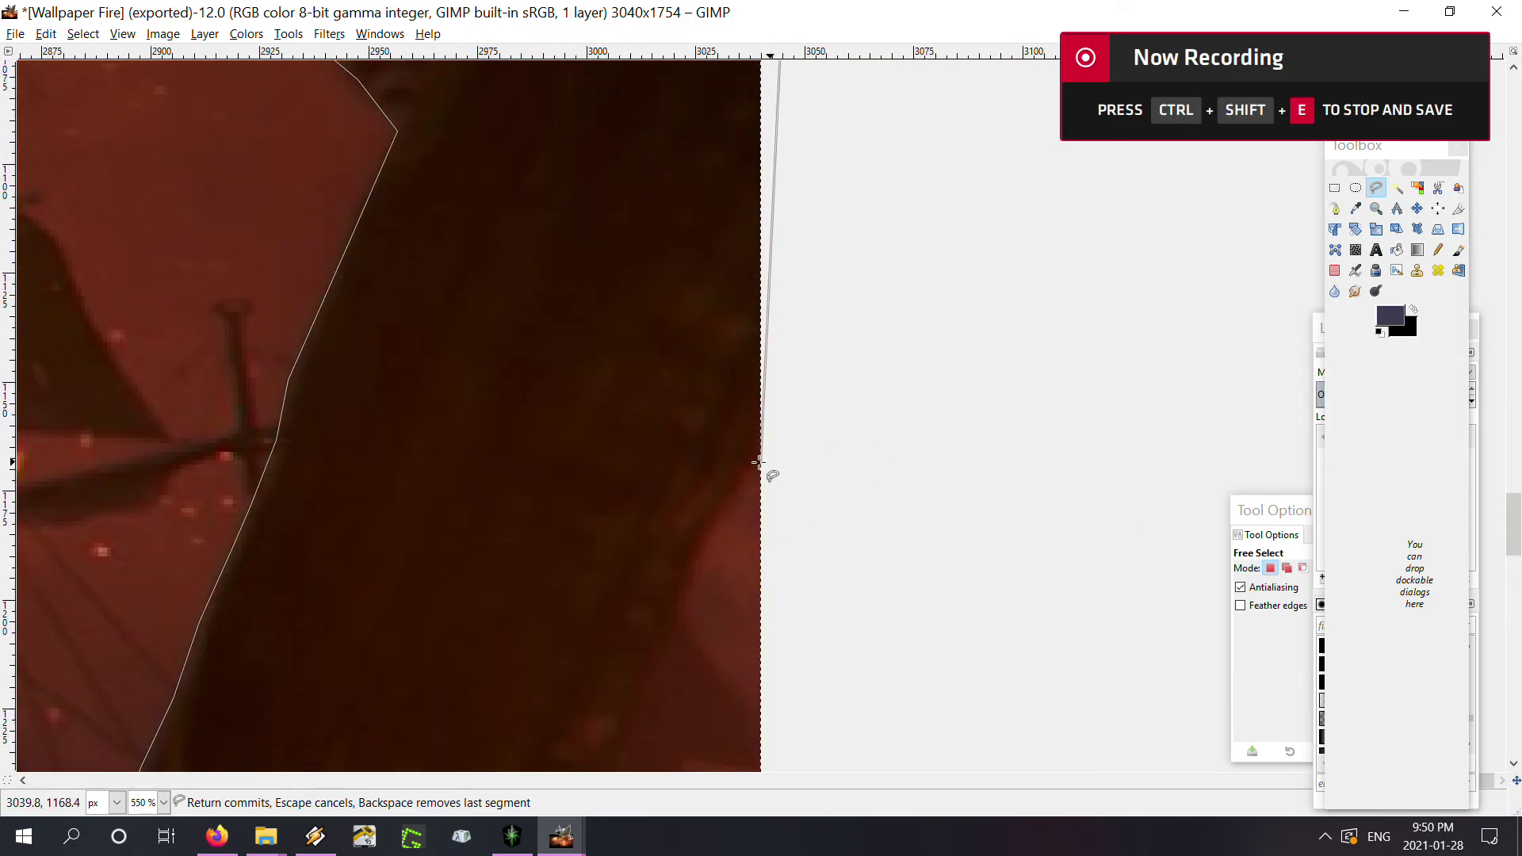
{"action": "left_click", "coordinate": [773, 443]}
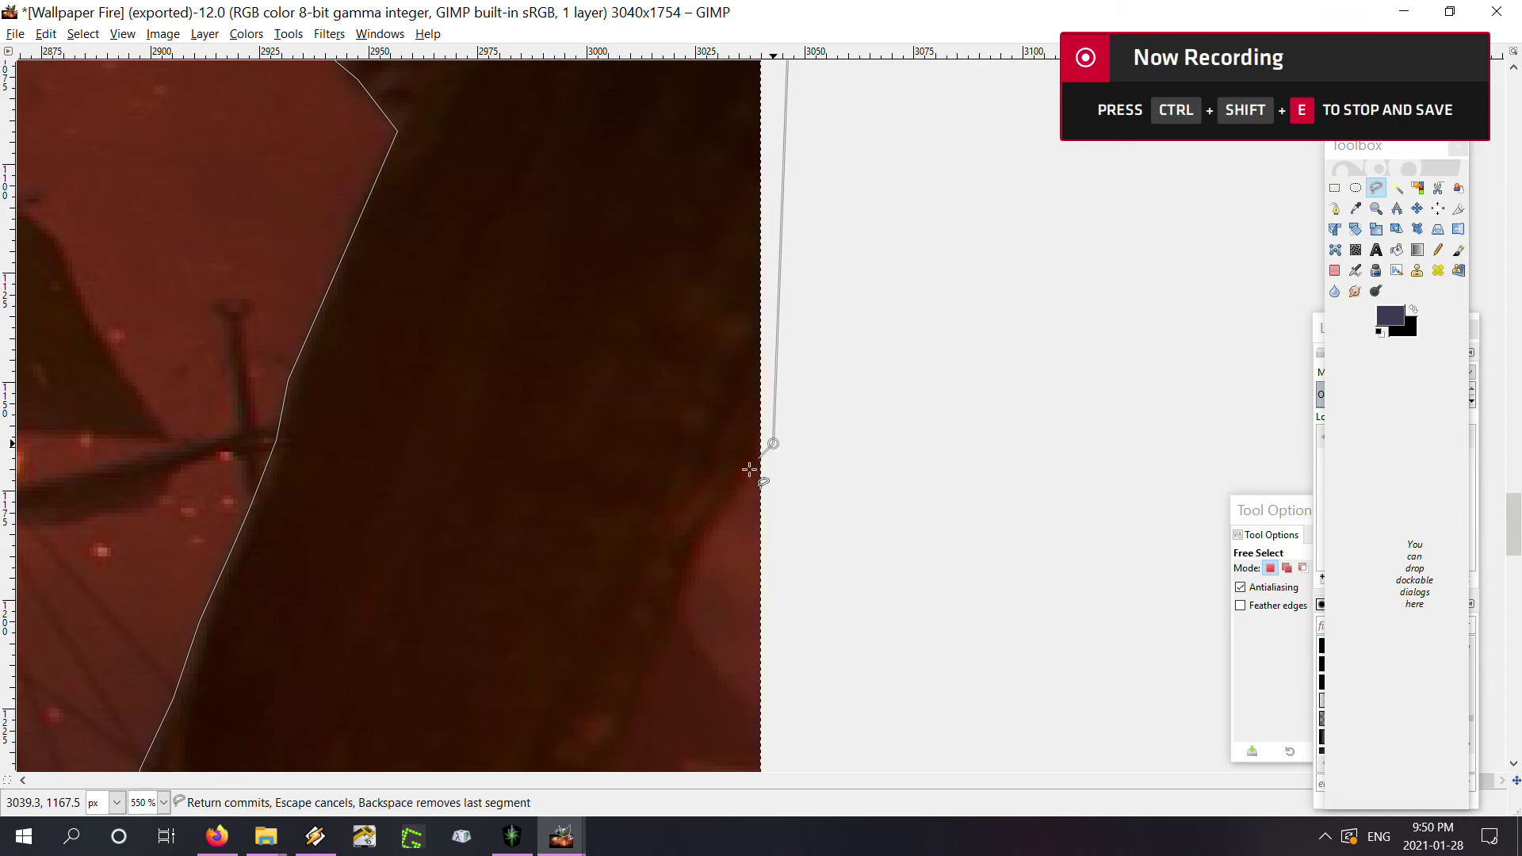
{"action": "left_click", "coordinate": [713, 520]}
Add points descending the silhouette's right edge
{"action": "scroll", "coordinate": [730, 543], "scroll_direction": "down", "scroll_amount": 5}
{"action": "scroll", "coordinate": [730, 544], "scroll_direction": "left", "scroll_amount": 3}
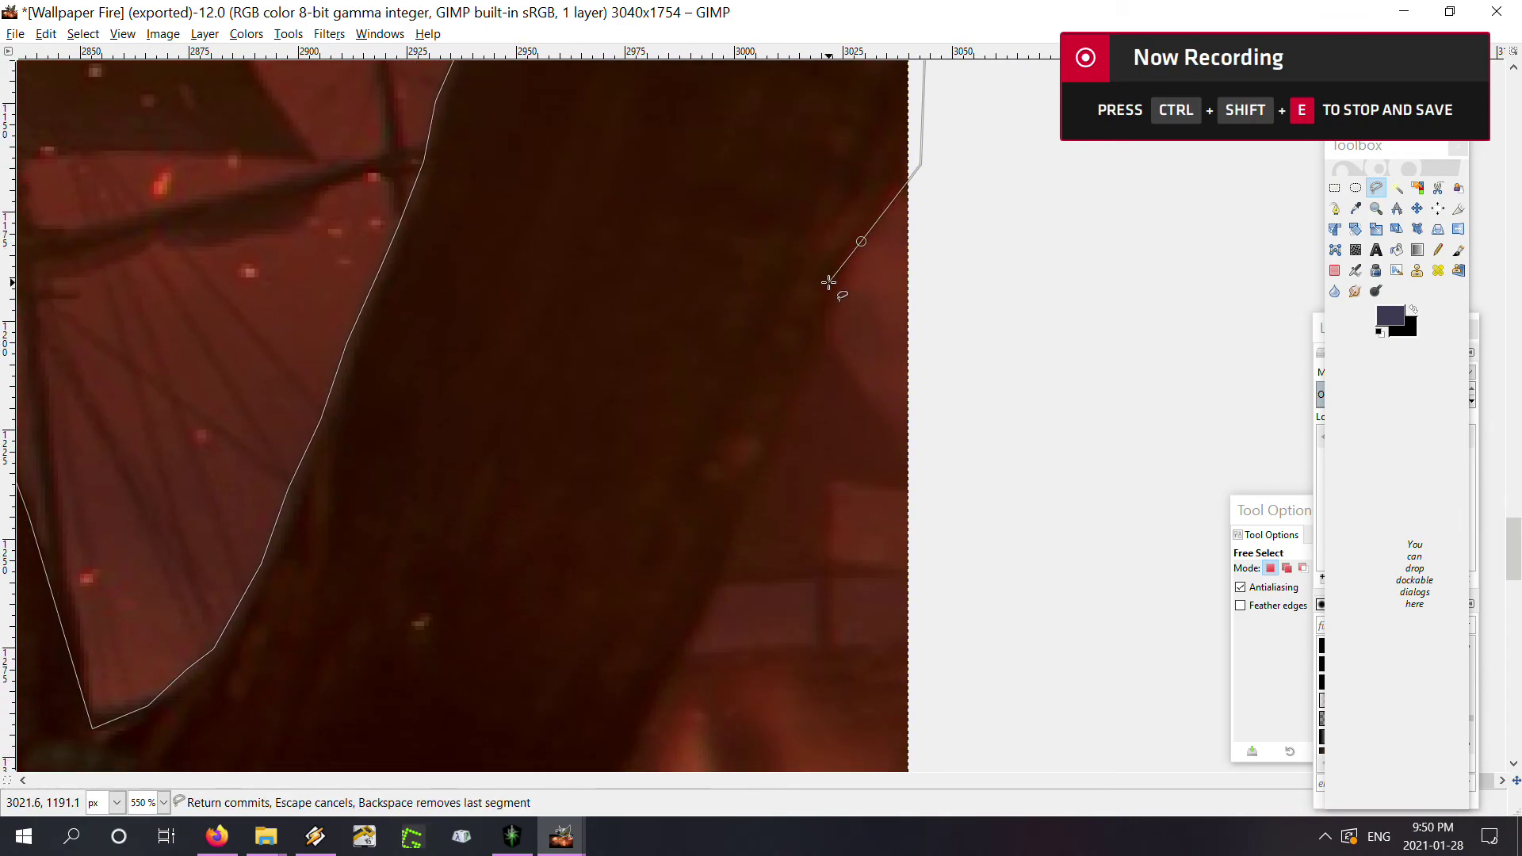
{"action": "left_click", "coordinate": [753, 478]}
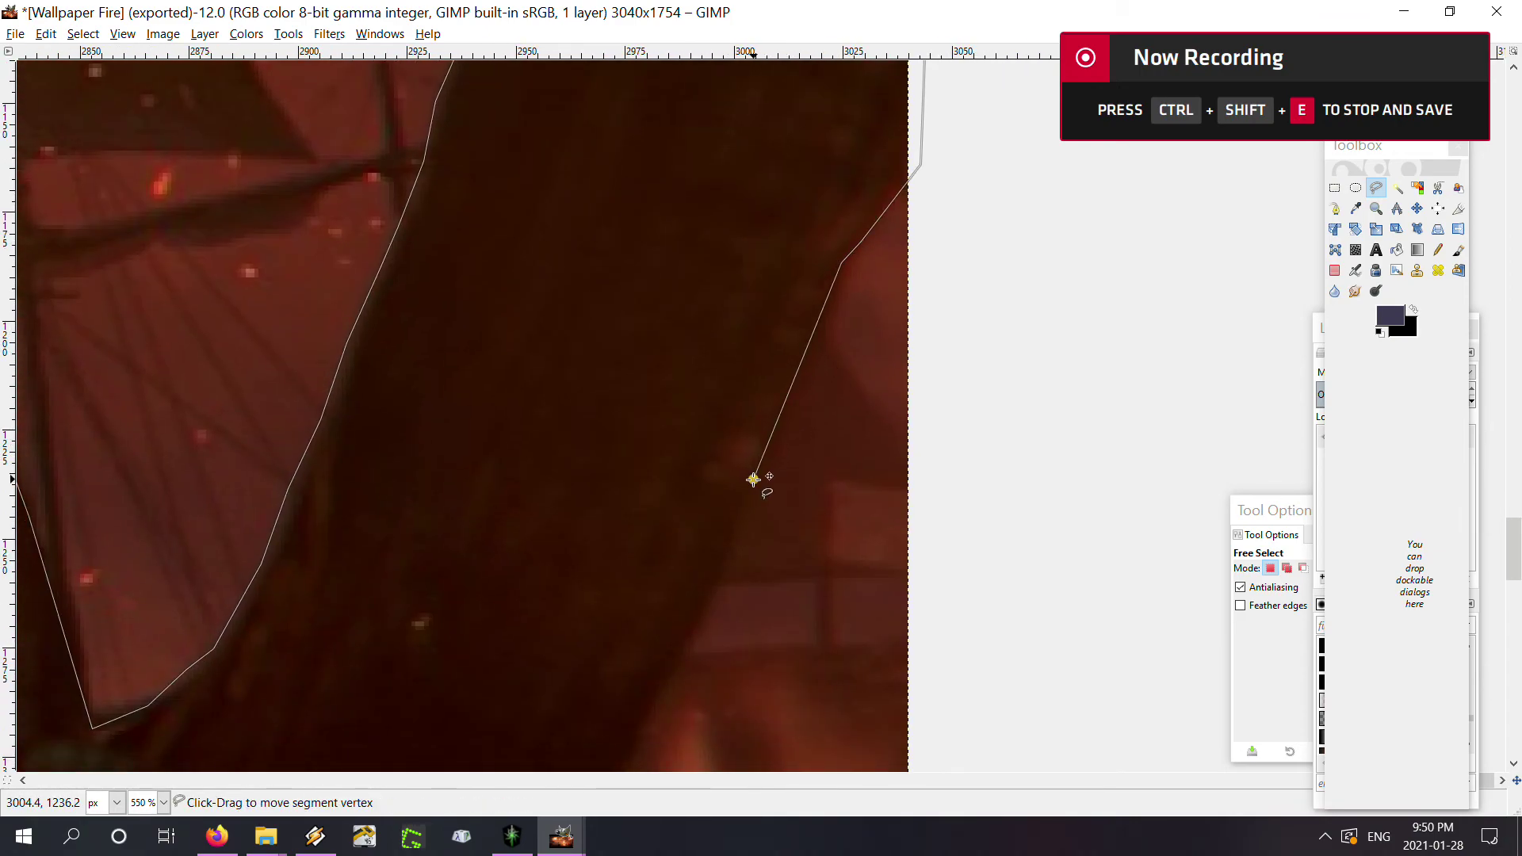
{"action": "scroll", "coordinate": [748, 646], "scroll_direction": "down", "scroll_amount": 5}
{"action": "scroll", "coordinate": [747, 646], "scroll_direction": "left", "scroll_amount": 2}
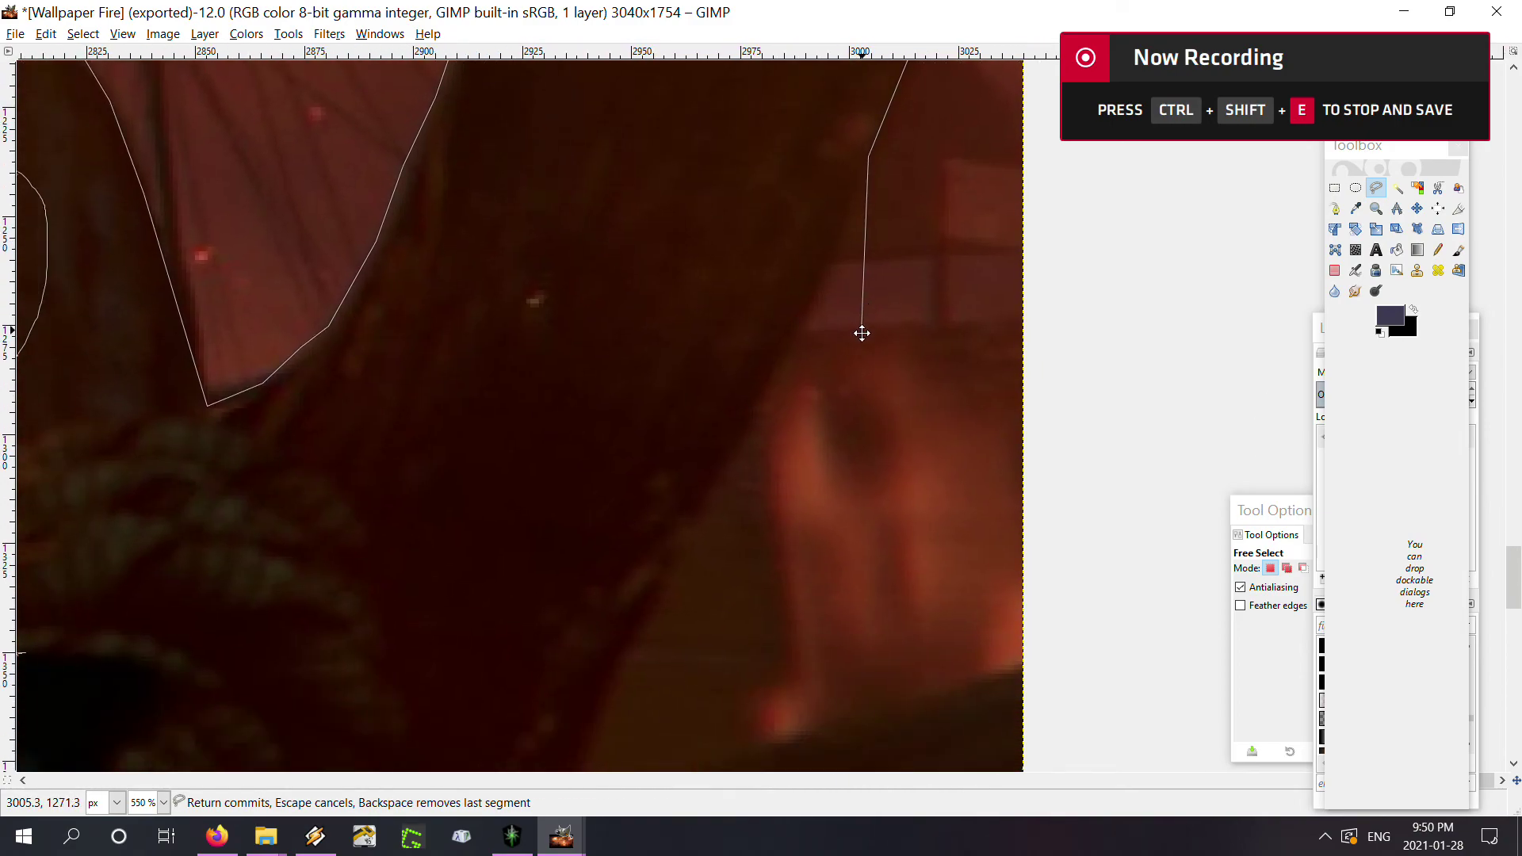
{"action": "left_click", "coordinate": [776, 372]}
{"action": "left_click", "coordinate": [685, 533]}
Add outline points along the bottom edge to beyond the bottom-right corner
{"action": "scroll", "coordinate": [688, 625], "scroll_direction": "down", "scroll_amount": 3}
{"action": "scroll", "coordinate": [688, 625], "scroll_direction": "left", "scroll_amount": 2}
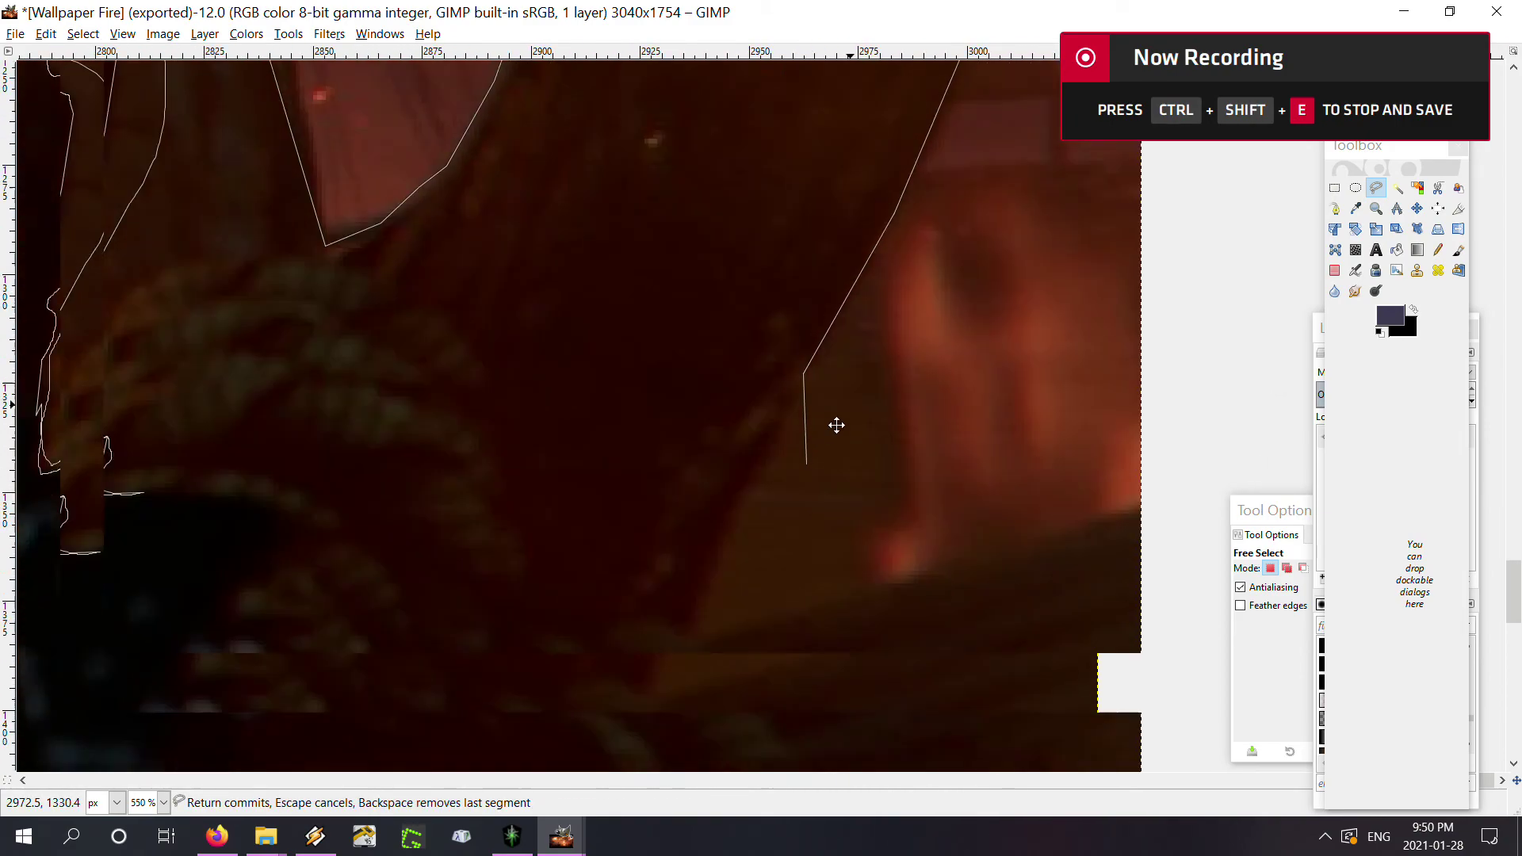
{"action": "scroll", "coordinate": [836, 426], "scroll_direction": "down", "scroll_amount": 2}
{"action": "scroll", "coordinate": [836, 425], "scroll_direction": "left", "scroll_amount": 2}
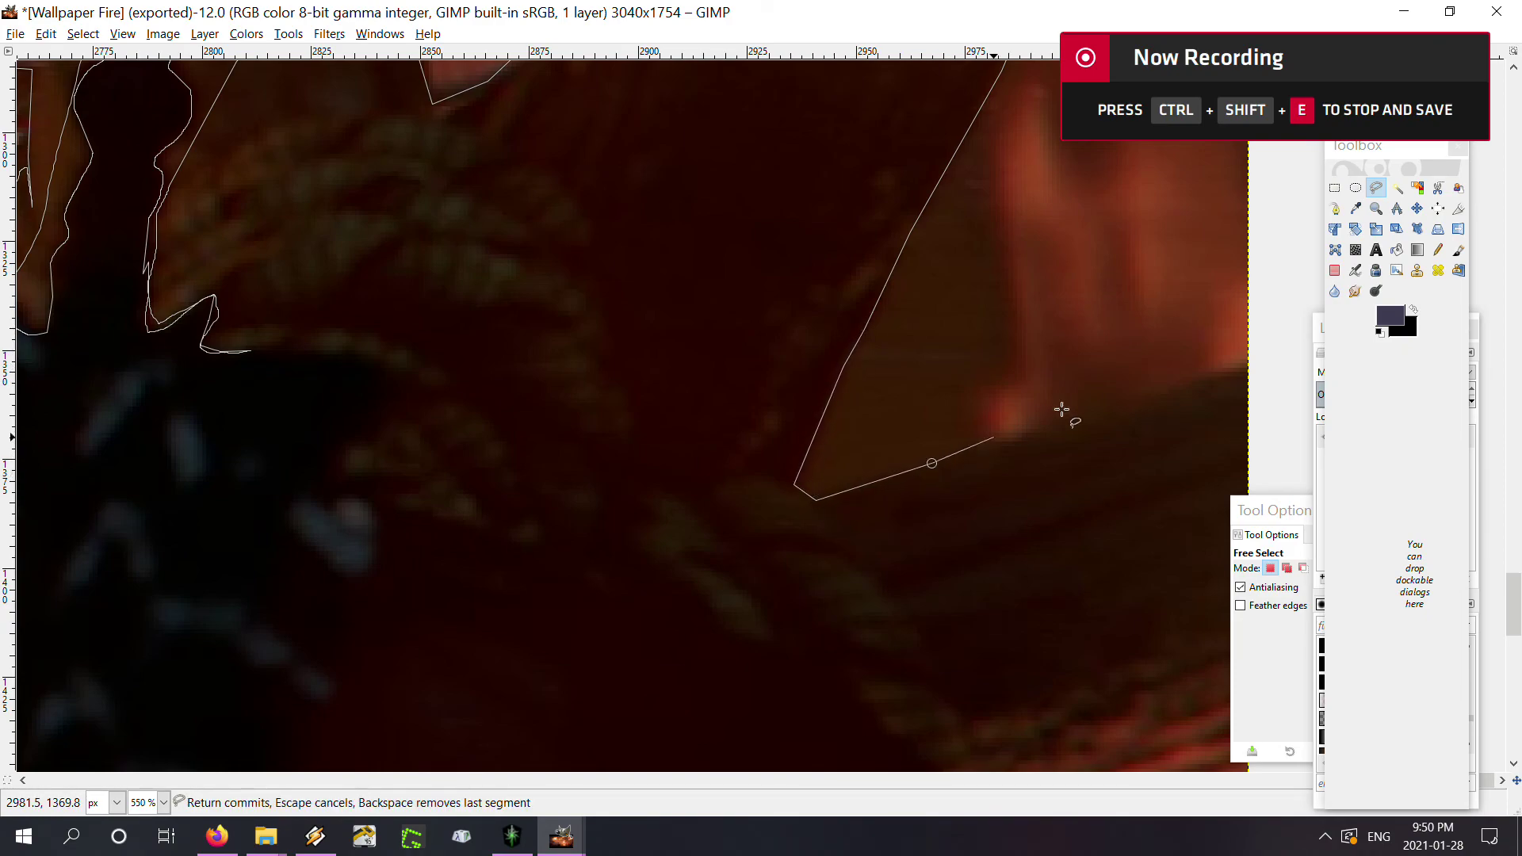
{"action": "scroll", "coordinate": [1062, 410], "scroll_direction": "right", "scroll_amount": 4}
{"action": "scroll", "coordinate": [900, 418], "scroll_direction": "right", "scroll_amount": 2}
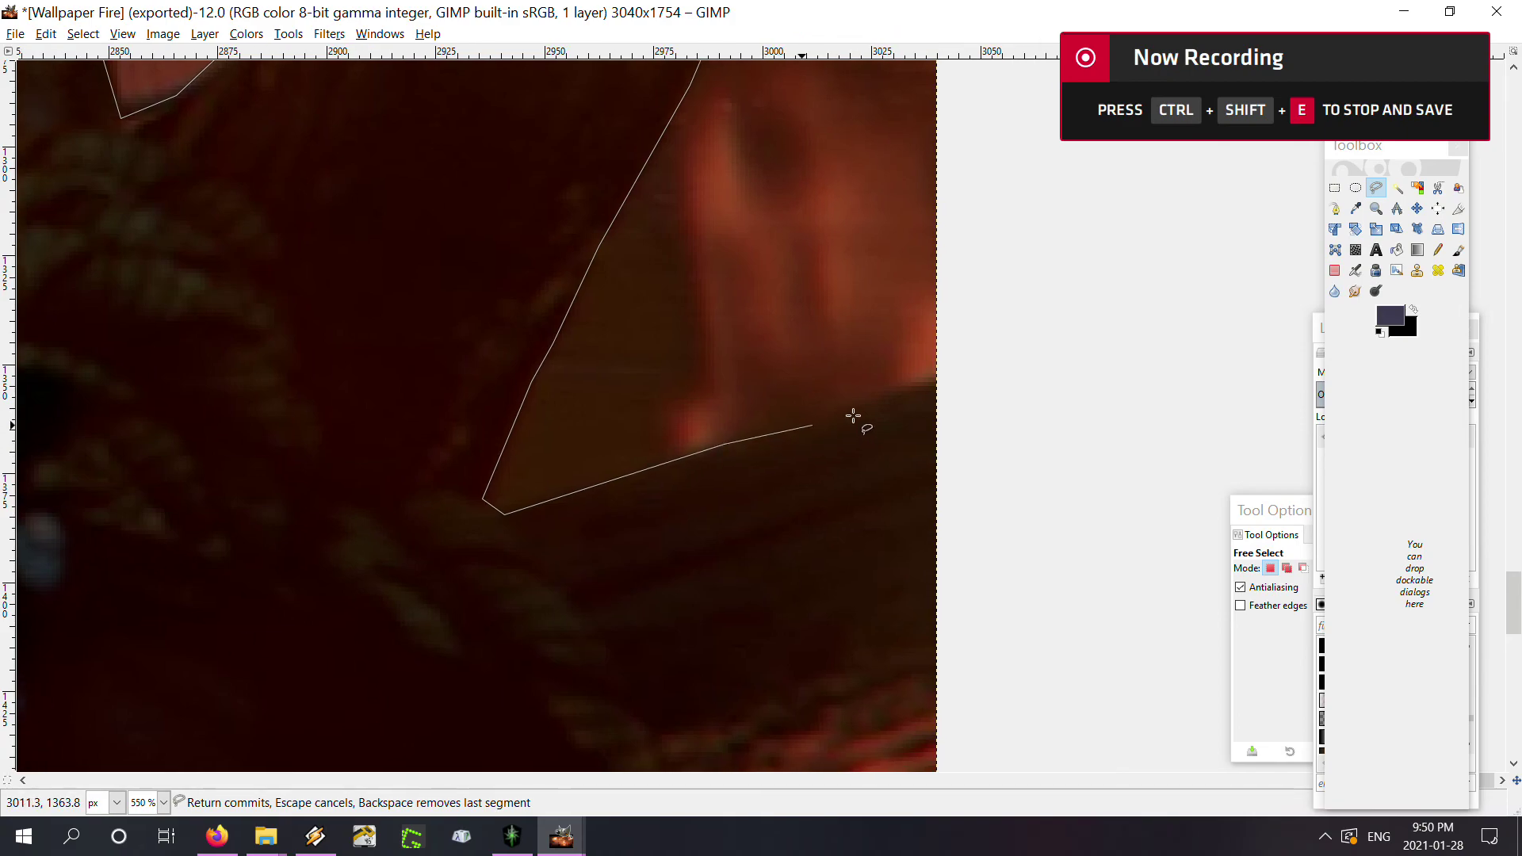
{"action": "left_click", "coordinate": [974, 761]}
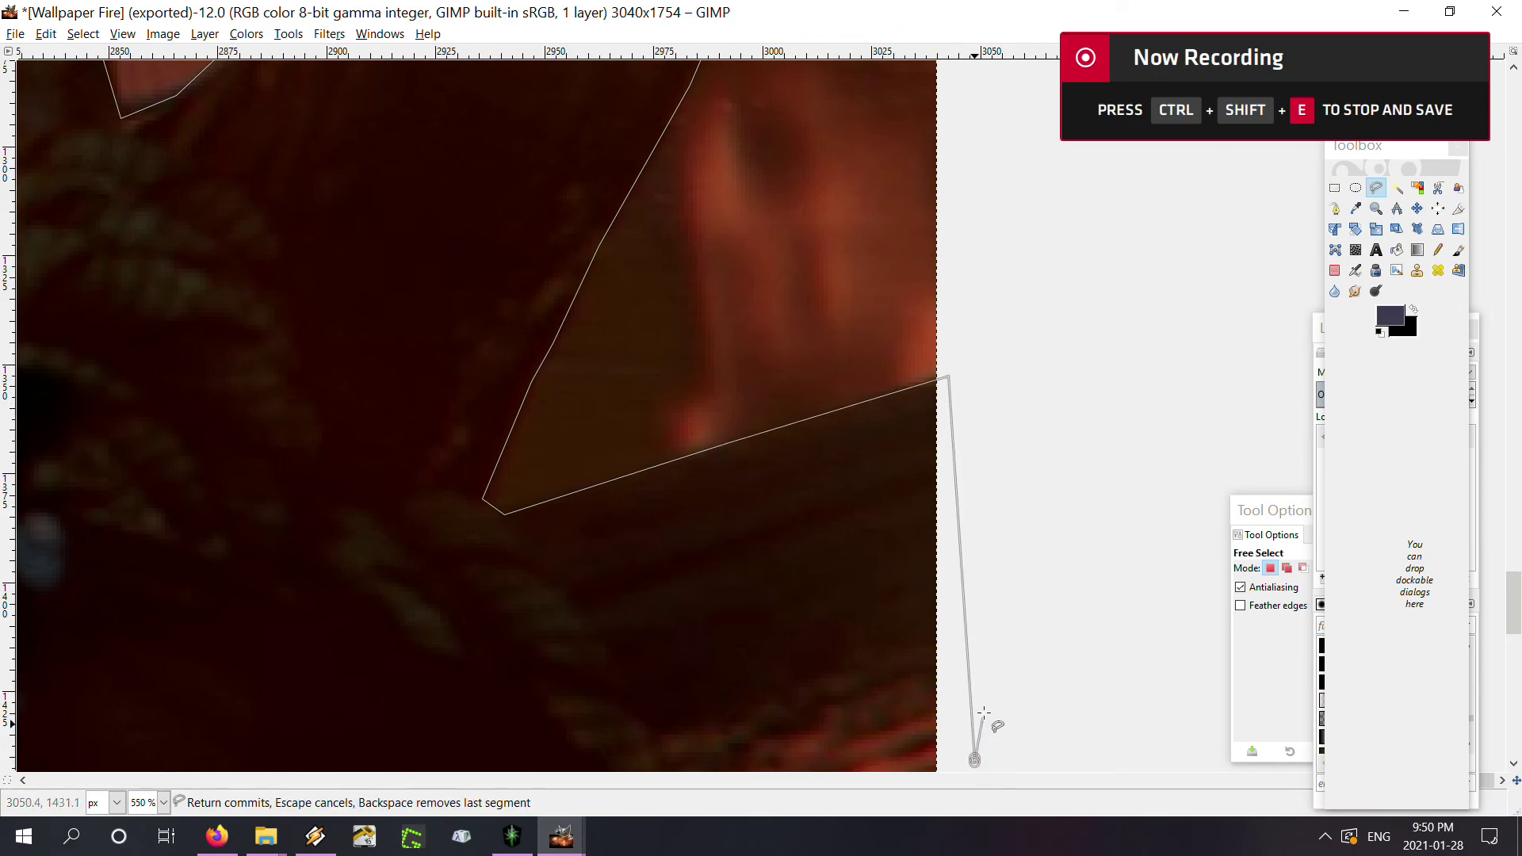
{"action": "scroll", "coordinate": [988, 721], "scroll_direction": "down", "scroll_amount": 6}
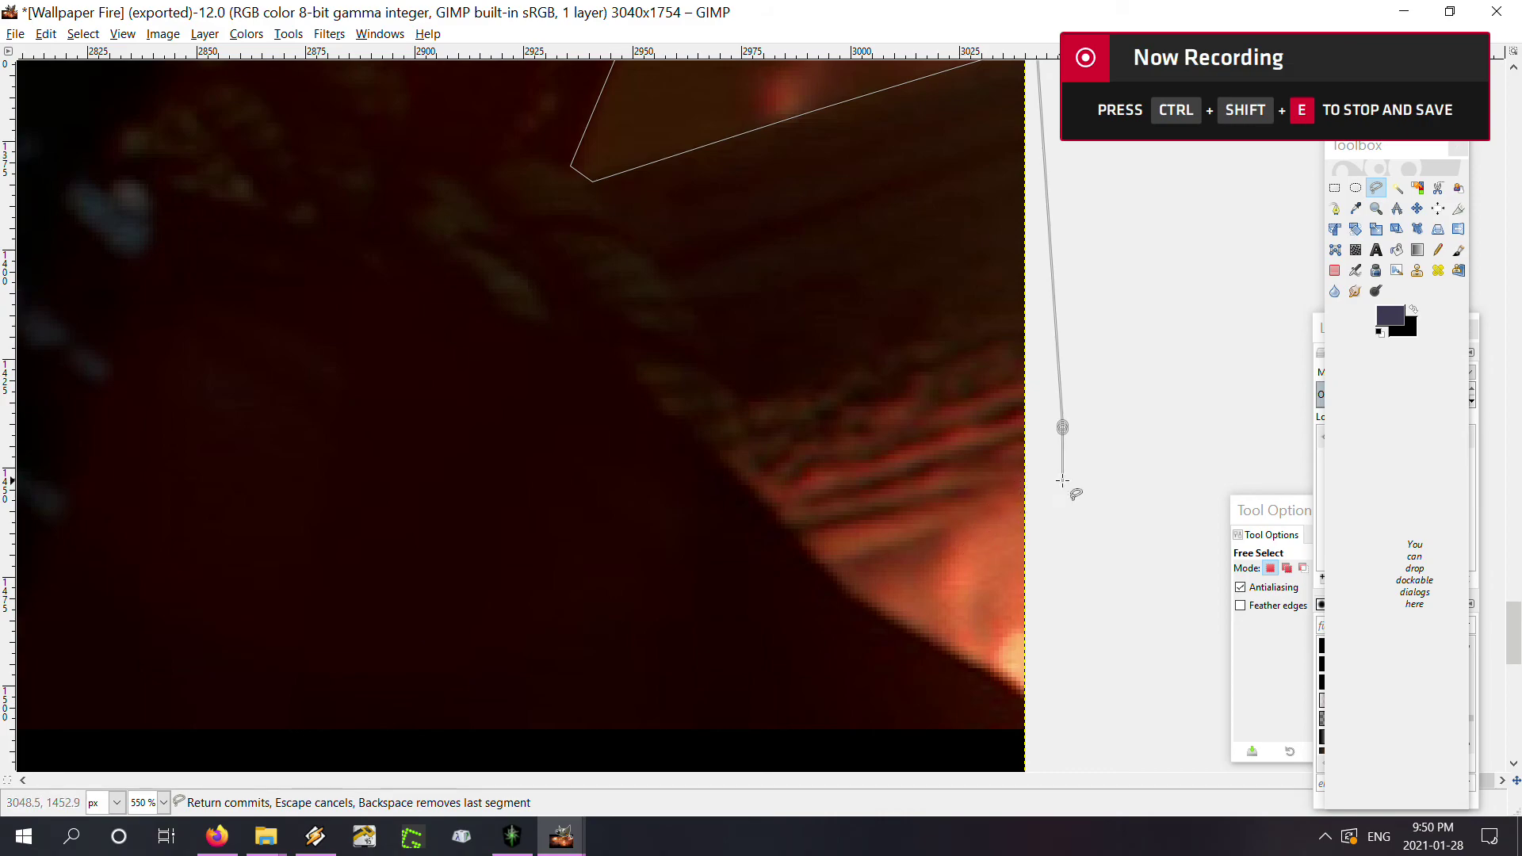
{"action": "left_click", "coordinate": [1029, 491]}
{"action": "left_click", "coordinate": [1108, 754]}
Loop the outline outside the left edge, close it at the start point and commit
{"action": "scroll", "coordinate": [1081, 751], "scroll_direction": "down", "scroll_amount": 5, "text": "ctrl"}
{"action": "scroll", "coordinate": [1104, 459], "scroll_direction": "down", "scroll_amount": 4}
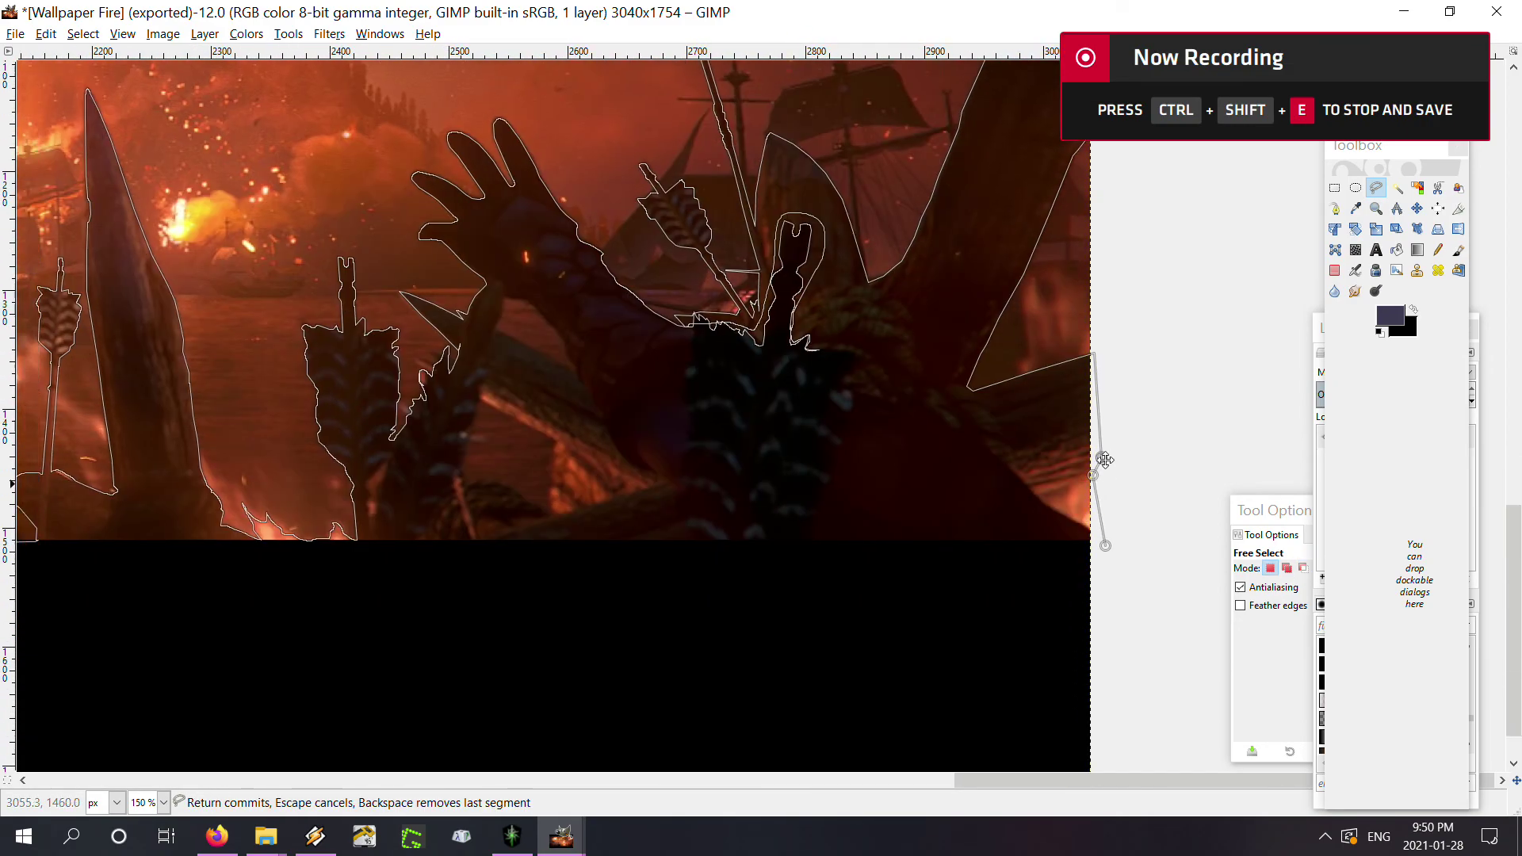
{"action": "scroll", "coordinate": [1104, 460], "scroll_direction": "down", "scroll_amount": 2}
{"action": "scroll", "coordinate": [1104, 460], "scroll_direction": "right", "scroll_amount": 2}
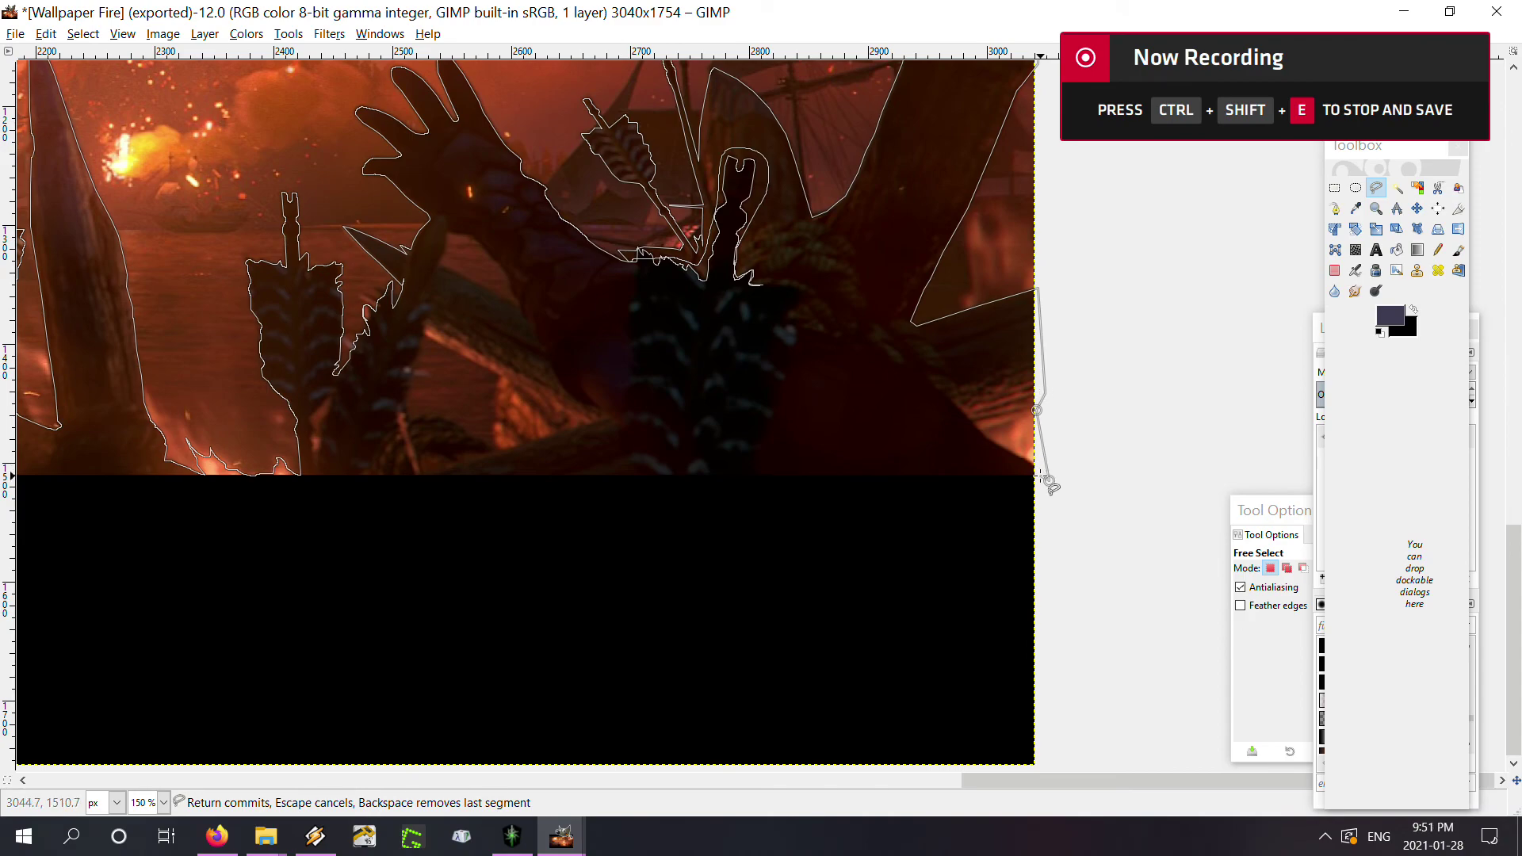
{"action": "scroll", "coordinate": [1047, 483], "scroll_direction": "down", "scroll_amount": 3, "text": "ctrl"}
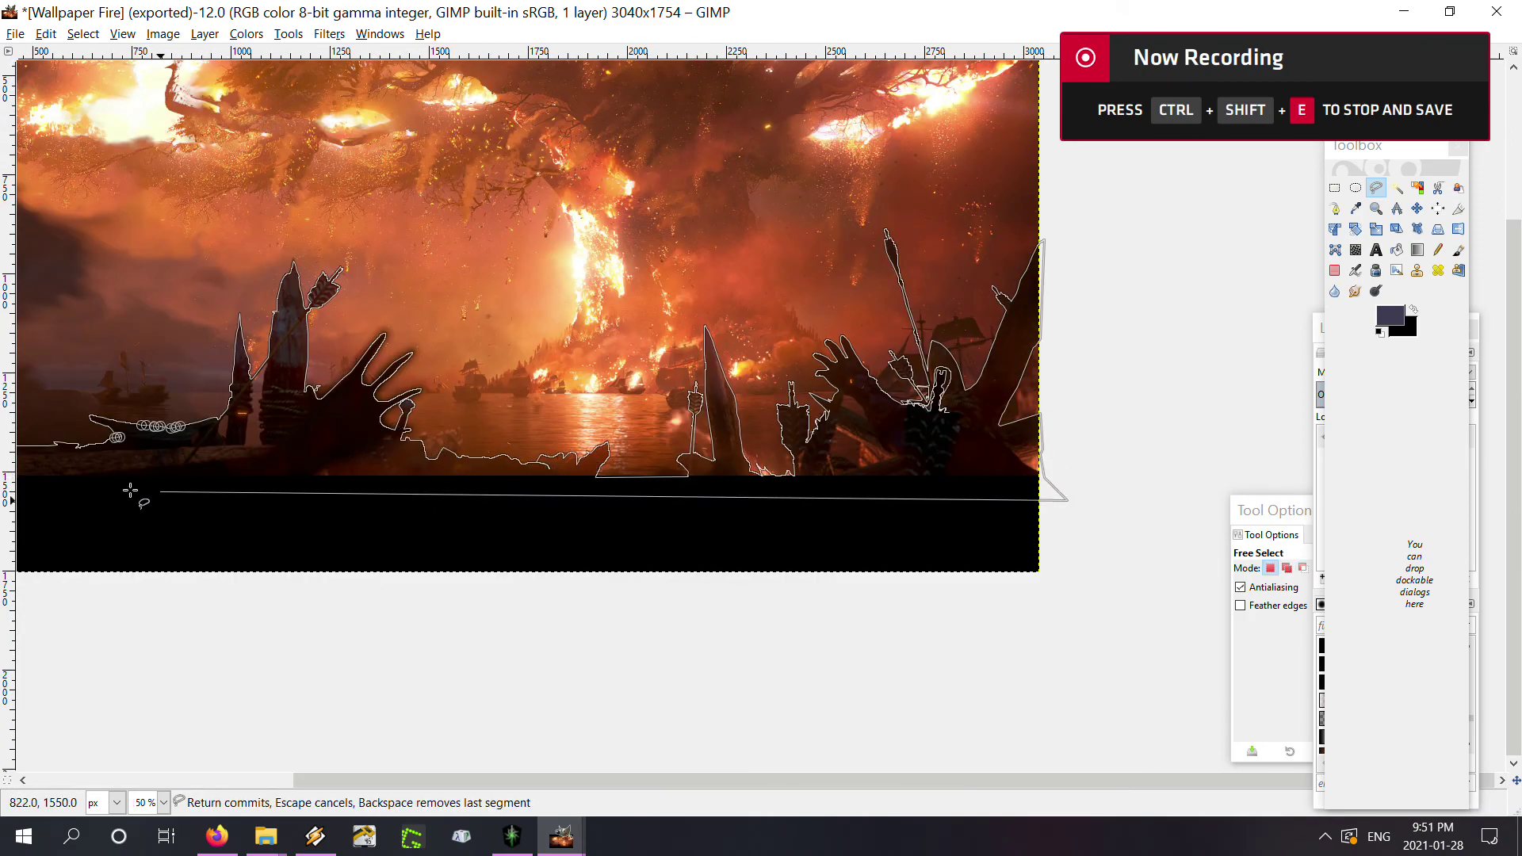
{"action": "scroll", "coordinate": [655, 564], "scroll_direction": "left", "scroll_amount": 6}
{"action": "scroll", "coordinate": [655, 563], "scroll_direction": "up", "scroll_amount": 1}
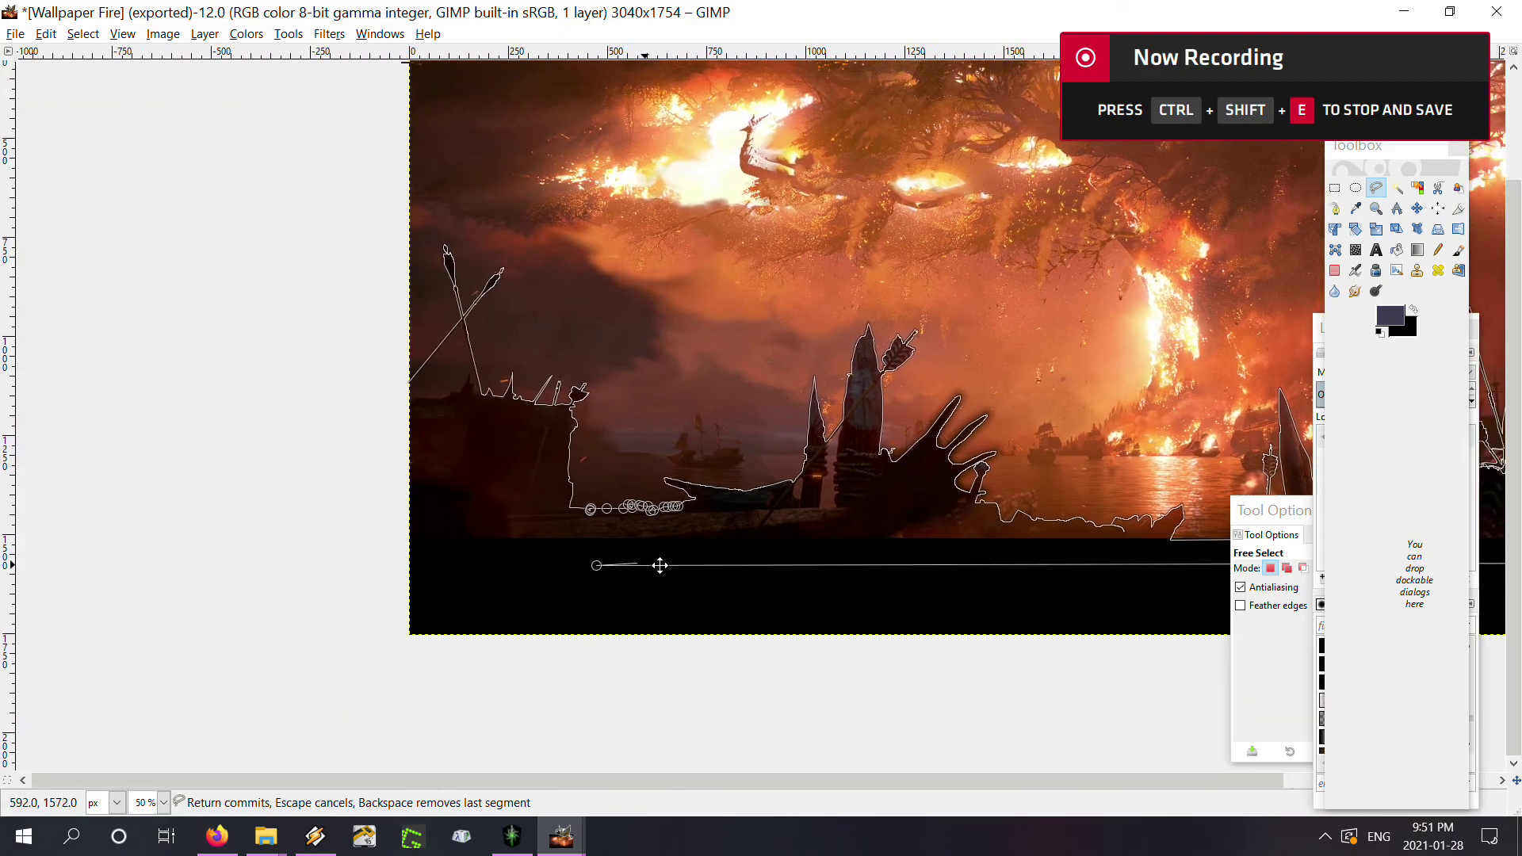
{"action": "scroll", "coordinate": [476, 588], "scroll_direction": "left", "scroll_amount": 1}
{"action": "left_click", "coordinate": [406, 573]}
{"action": "left_click", "coordinate": [396, 351]}
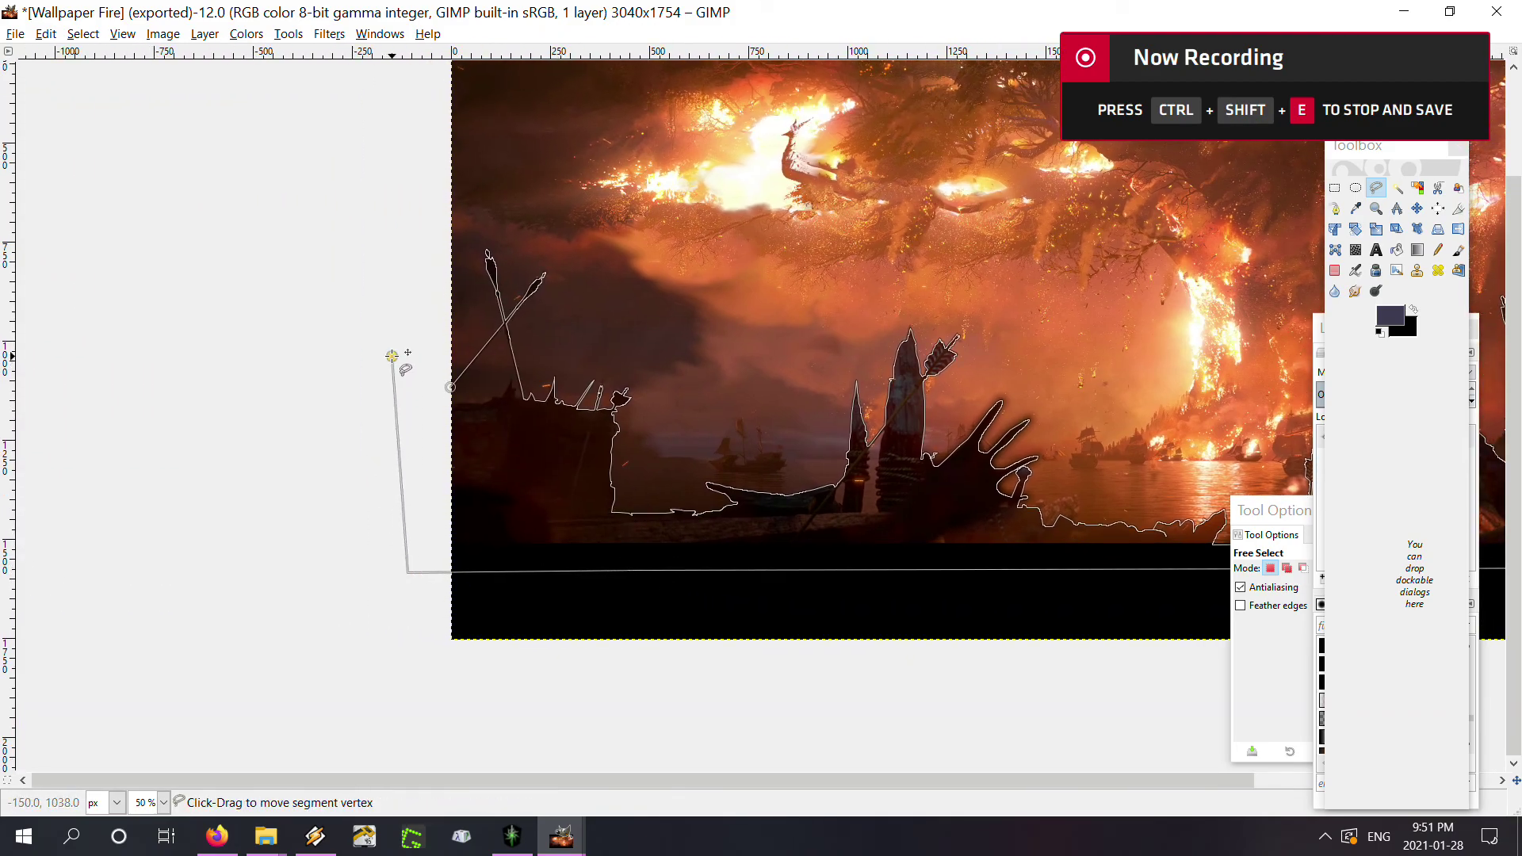
{"action": "scroll", "coordinate": [396, 351], "scroll_direction": "up", "scroll_amount": 4, "text": "ctrl"}
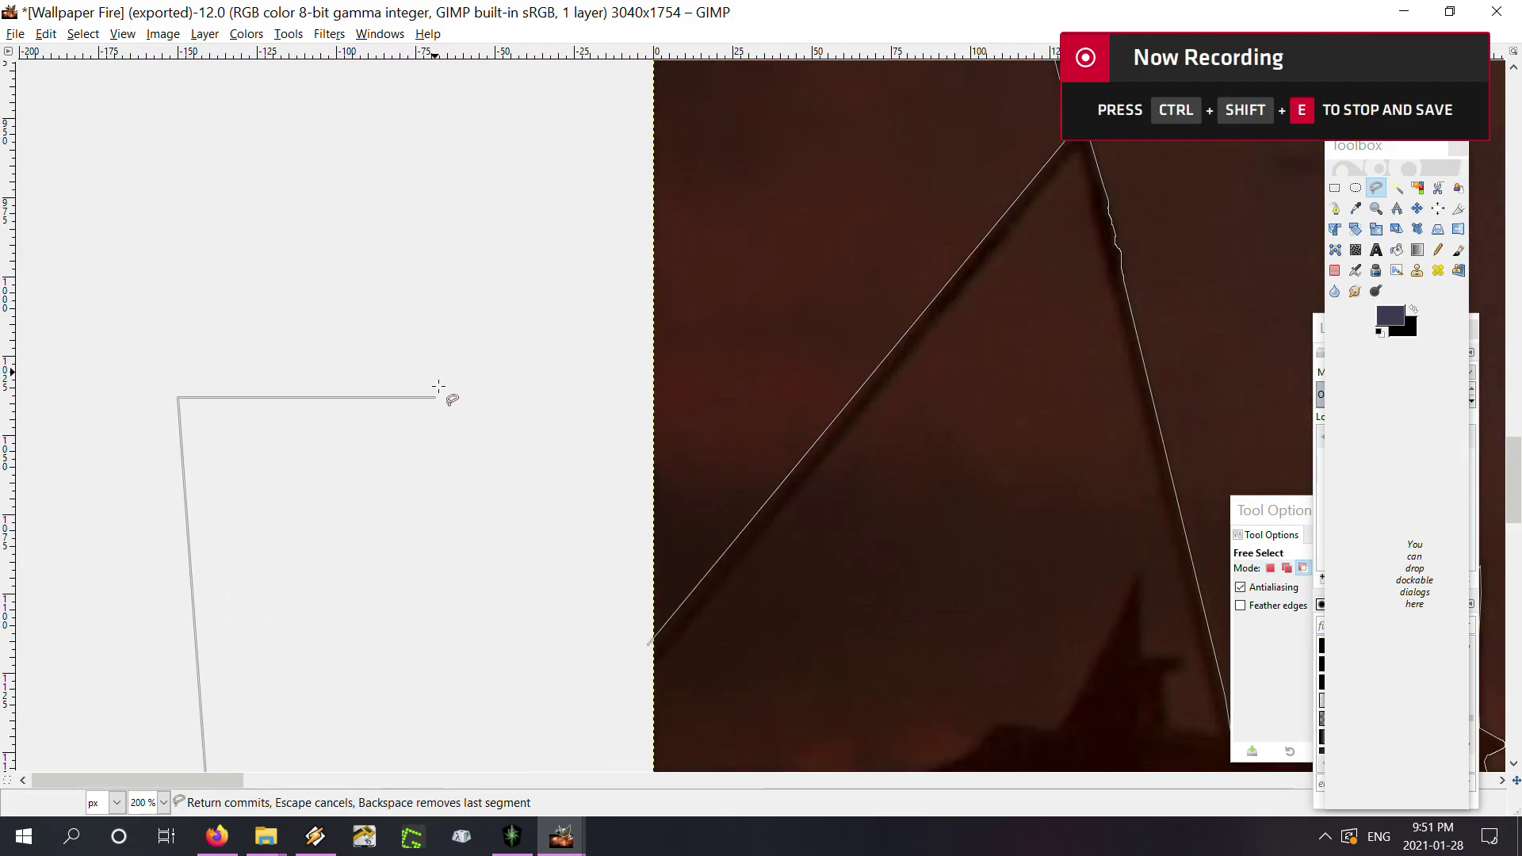
{"action": "left_click", "coordinate": [647, 644]}
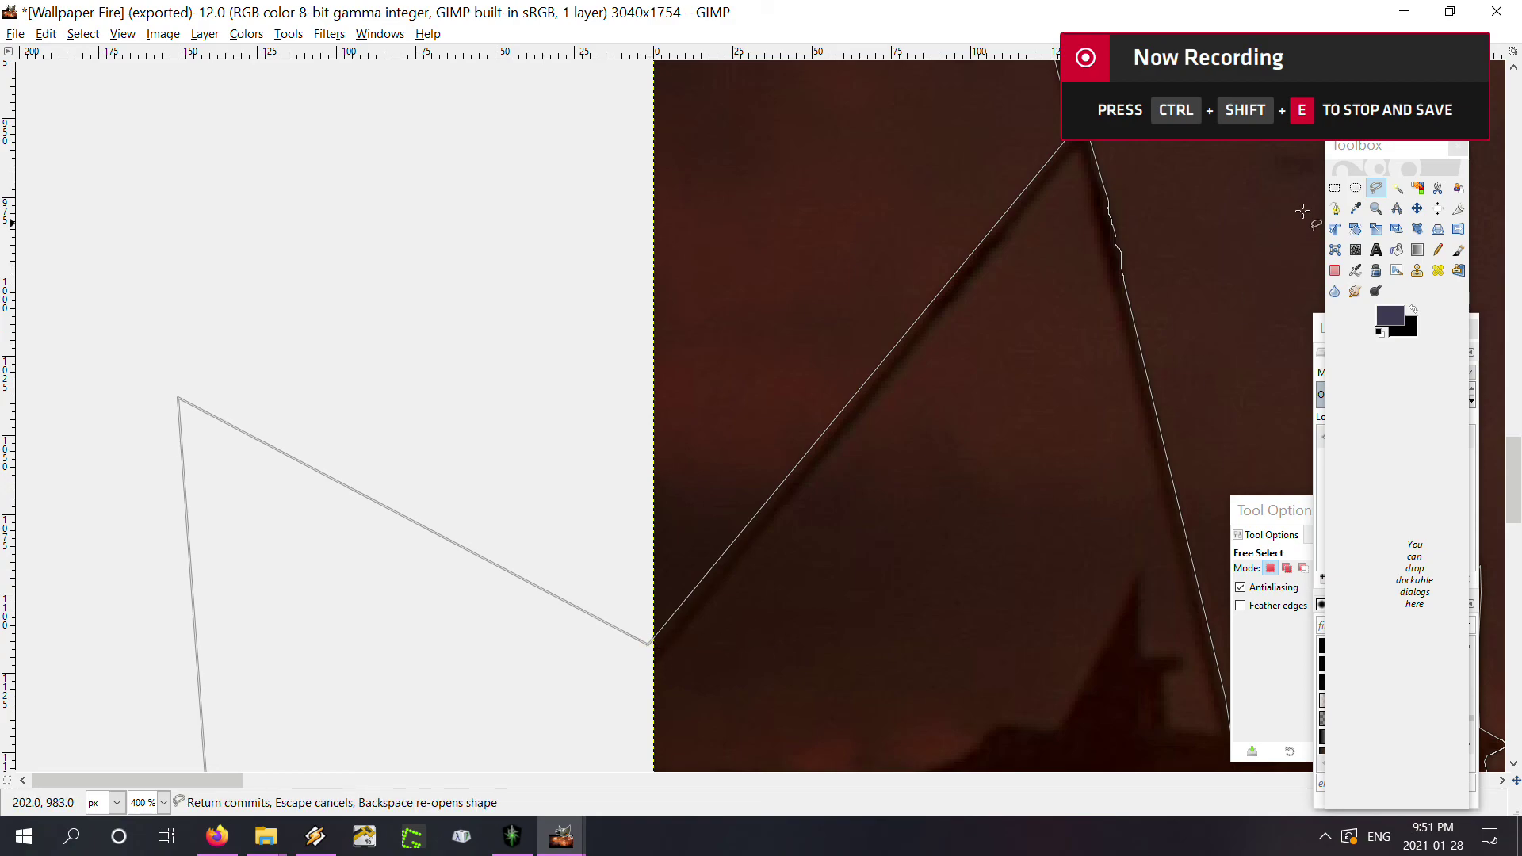
{"action": "key", "text": "Return"}
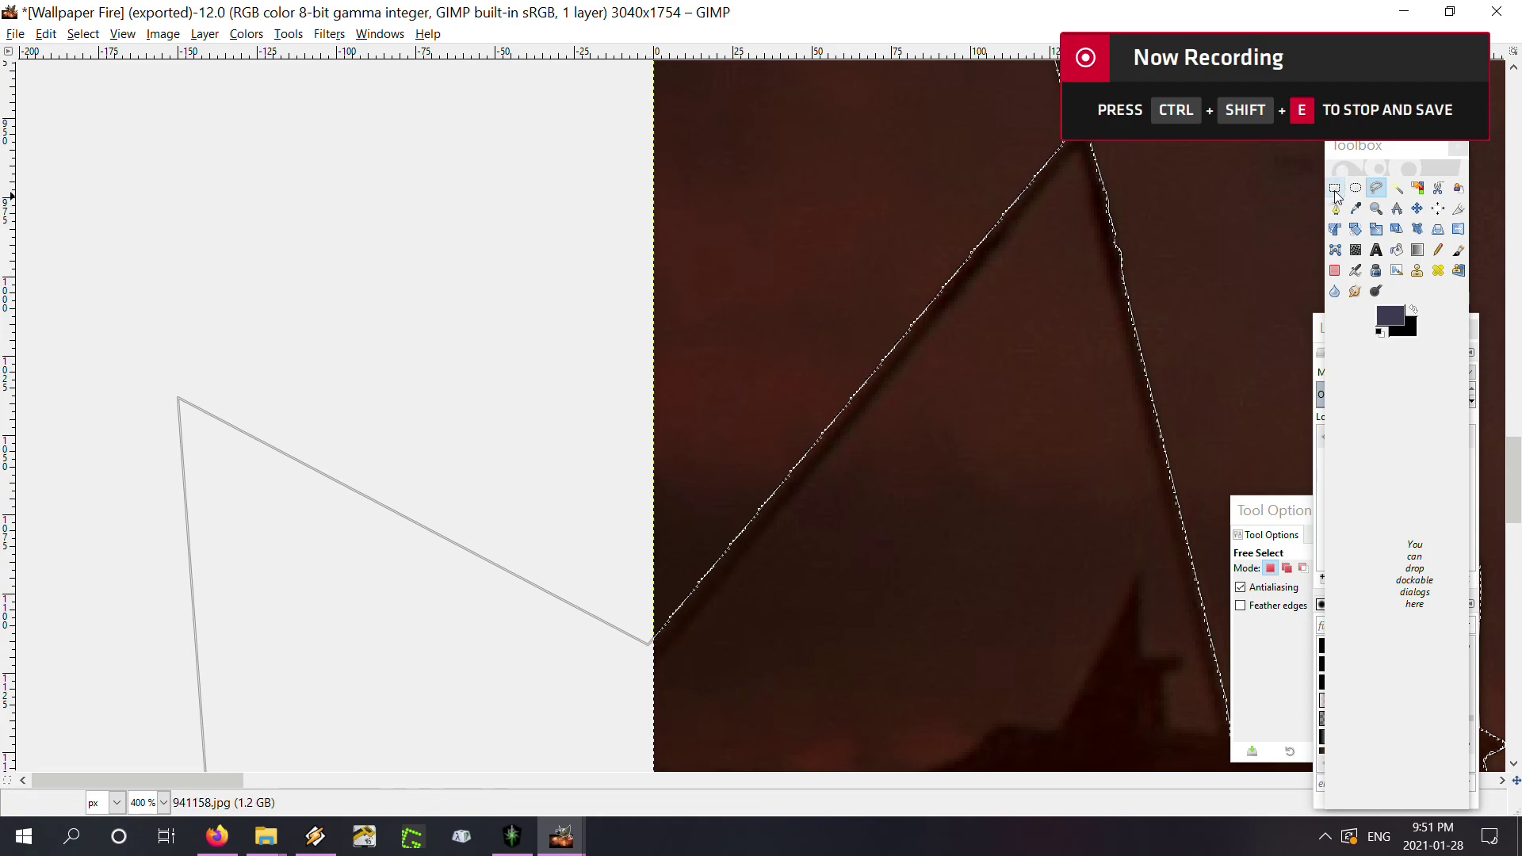
Switch to Rectangle Select and zoom out to review the silhouette selection
{"action": "left_click", "coordinate": [1335, 189]}
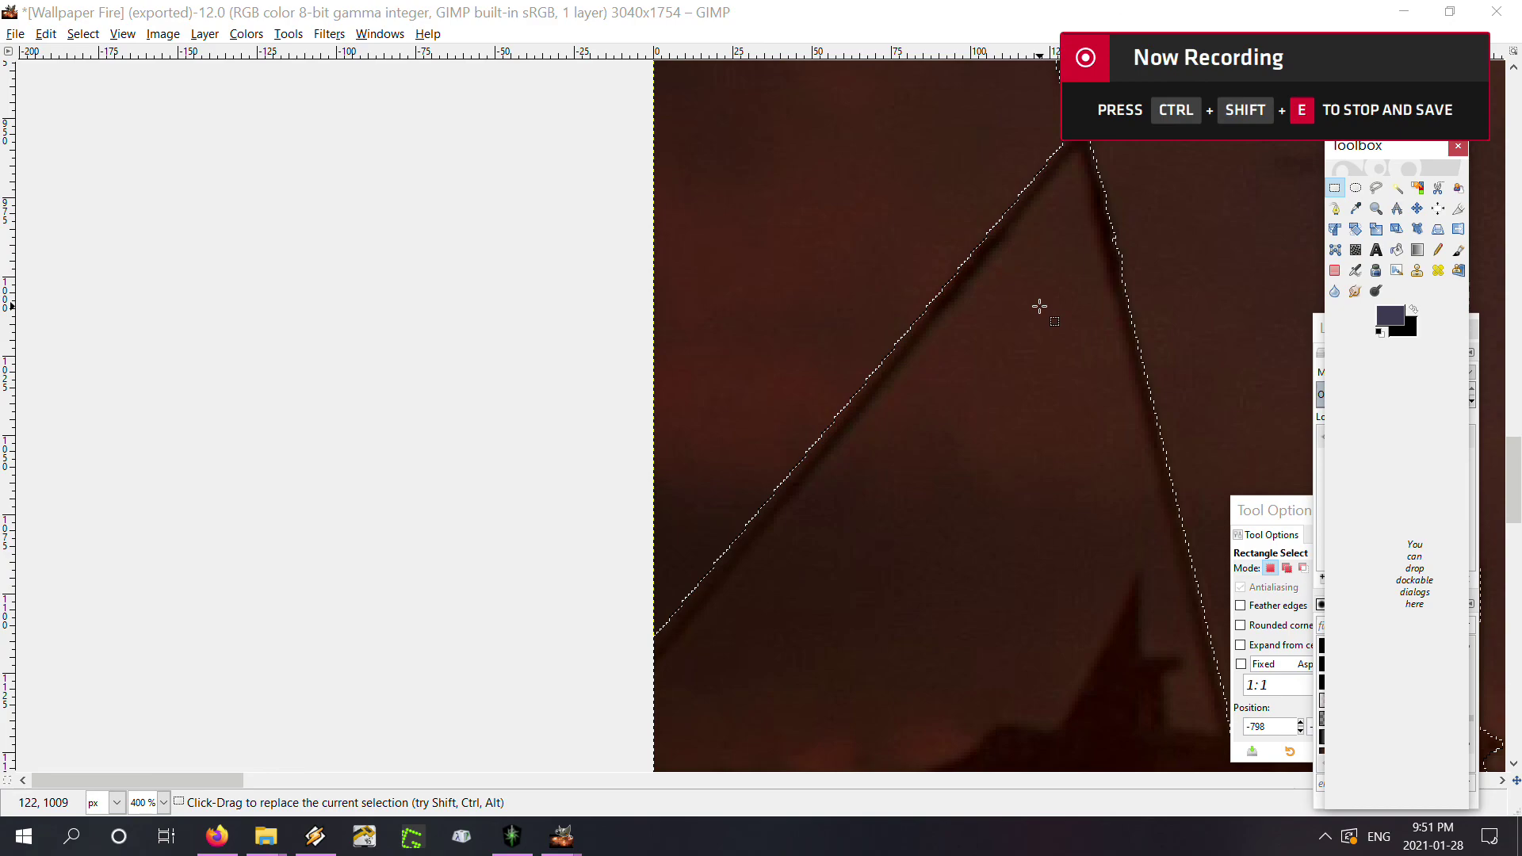
{"action": "scroll", "coordinate": [987, 481], "scroll_direction": "down", "scroll_amount": 2}
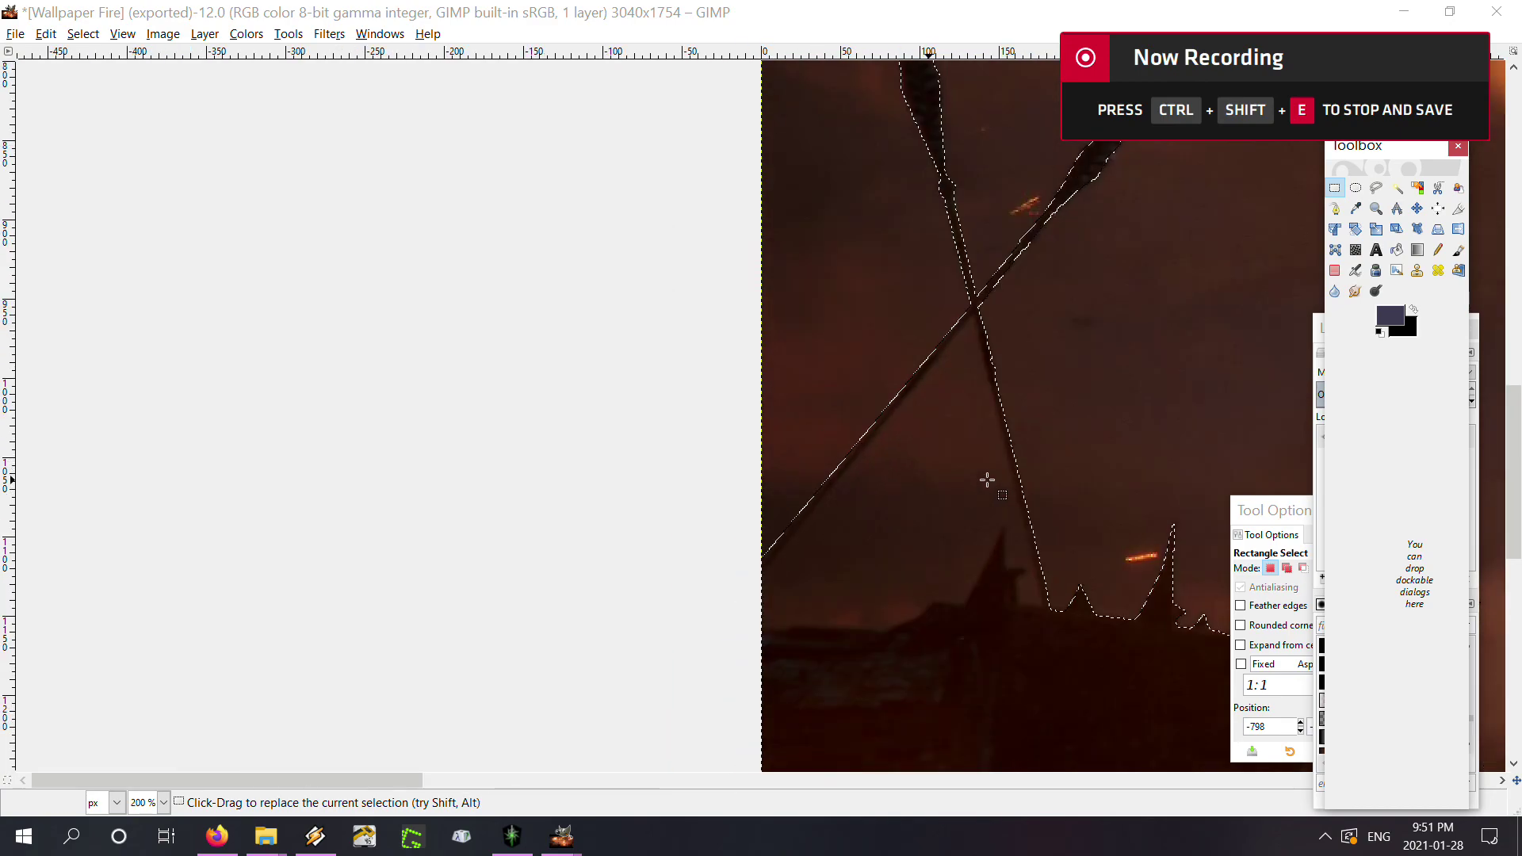
{"action": "scroll", "coordinate": [987, 481], "scroll_direction": "down", "scroll_amount": 2}
{"action": "scroll", "coordinate": [822, 340], "scroll_direction": "down", "scroll_amount": 1}
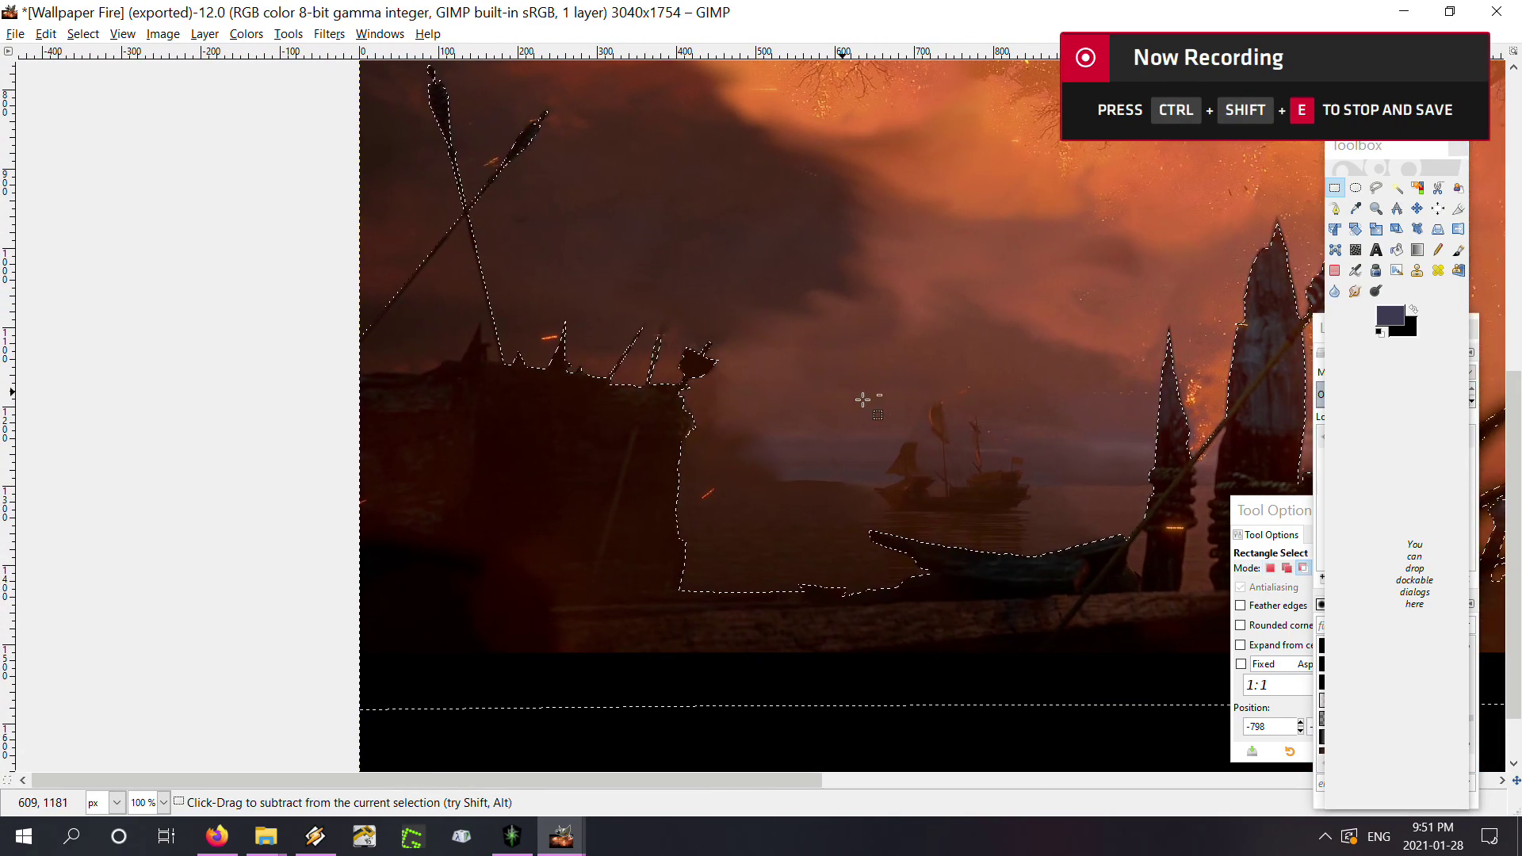
{"action": "scroll", "coordinate": [864, 396], "scroll_direction": "down", "scroll_amount": 1}
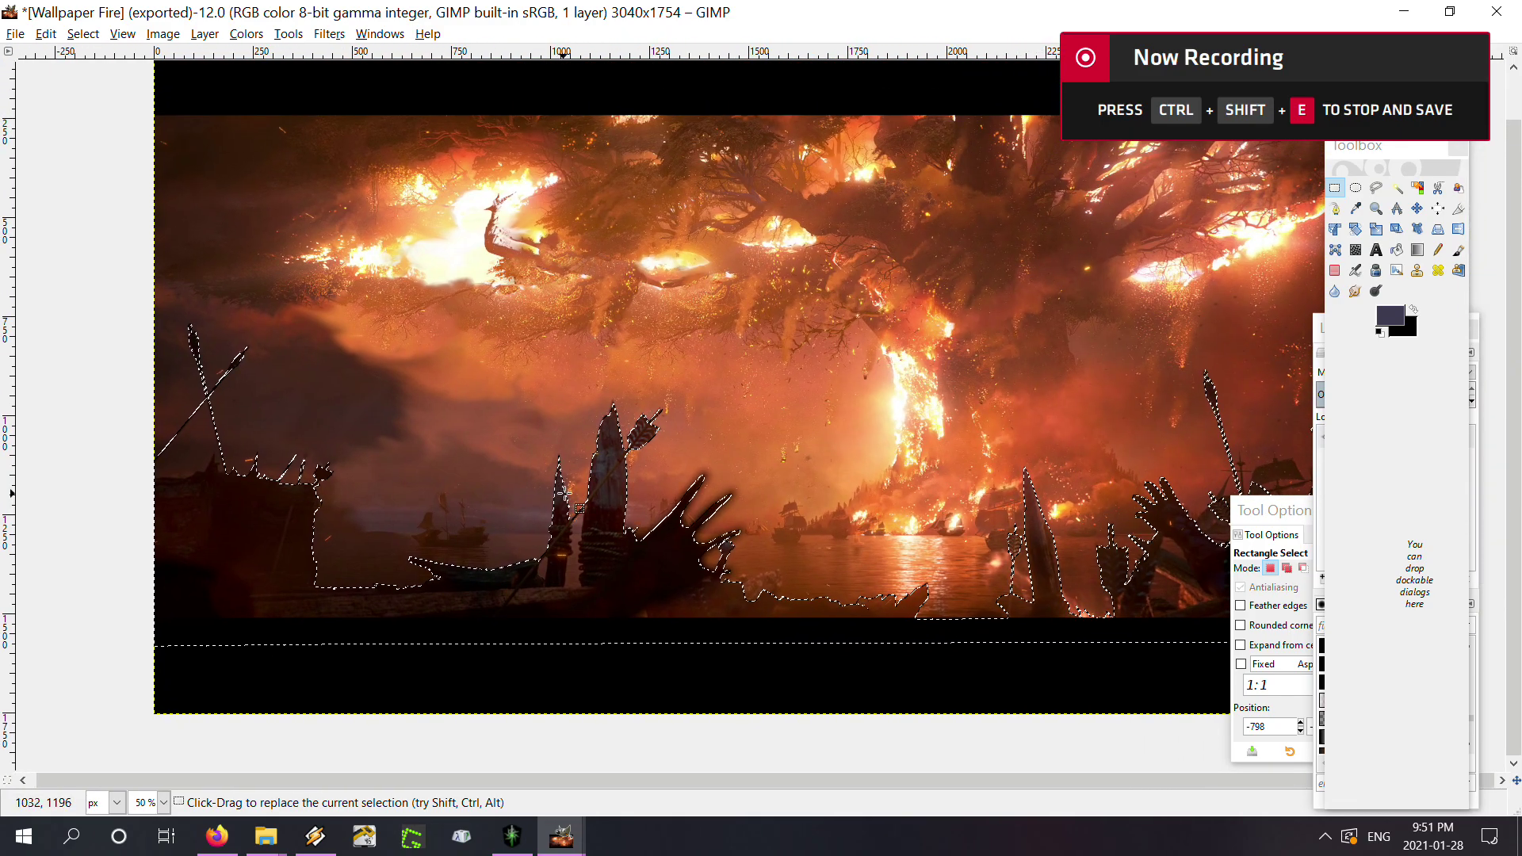
{"action": "scroll", "coordinate": [1047, 355], "scroll_direction": "up", "scroll_amount": 1}
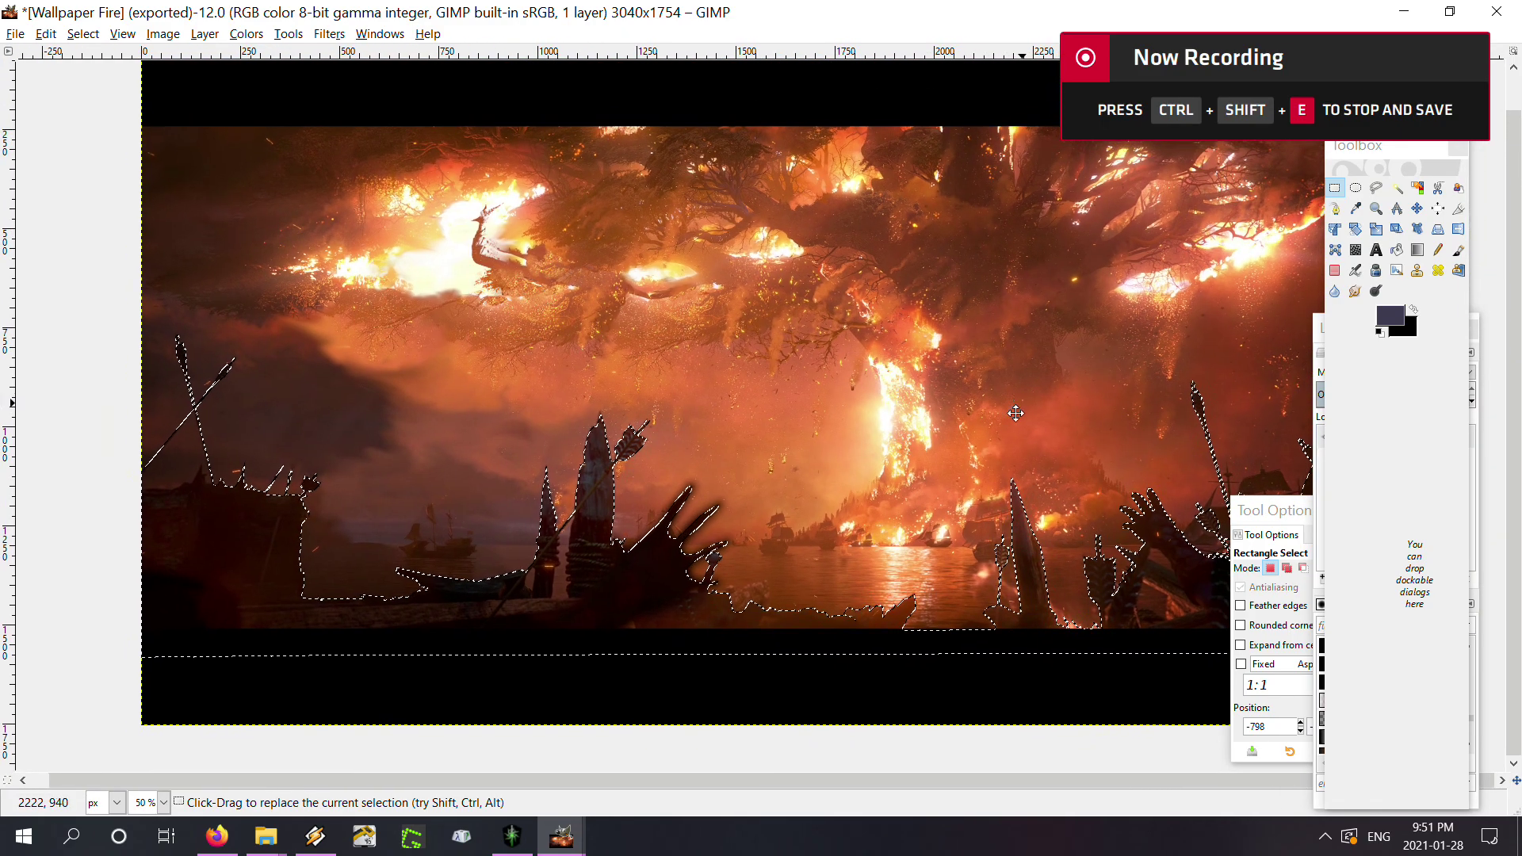
{"action": "scroll", "coordinate": [991, 412], "scroll_direction": "right", "scroll_amount": 2}
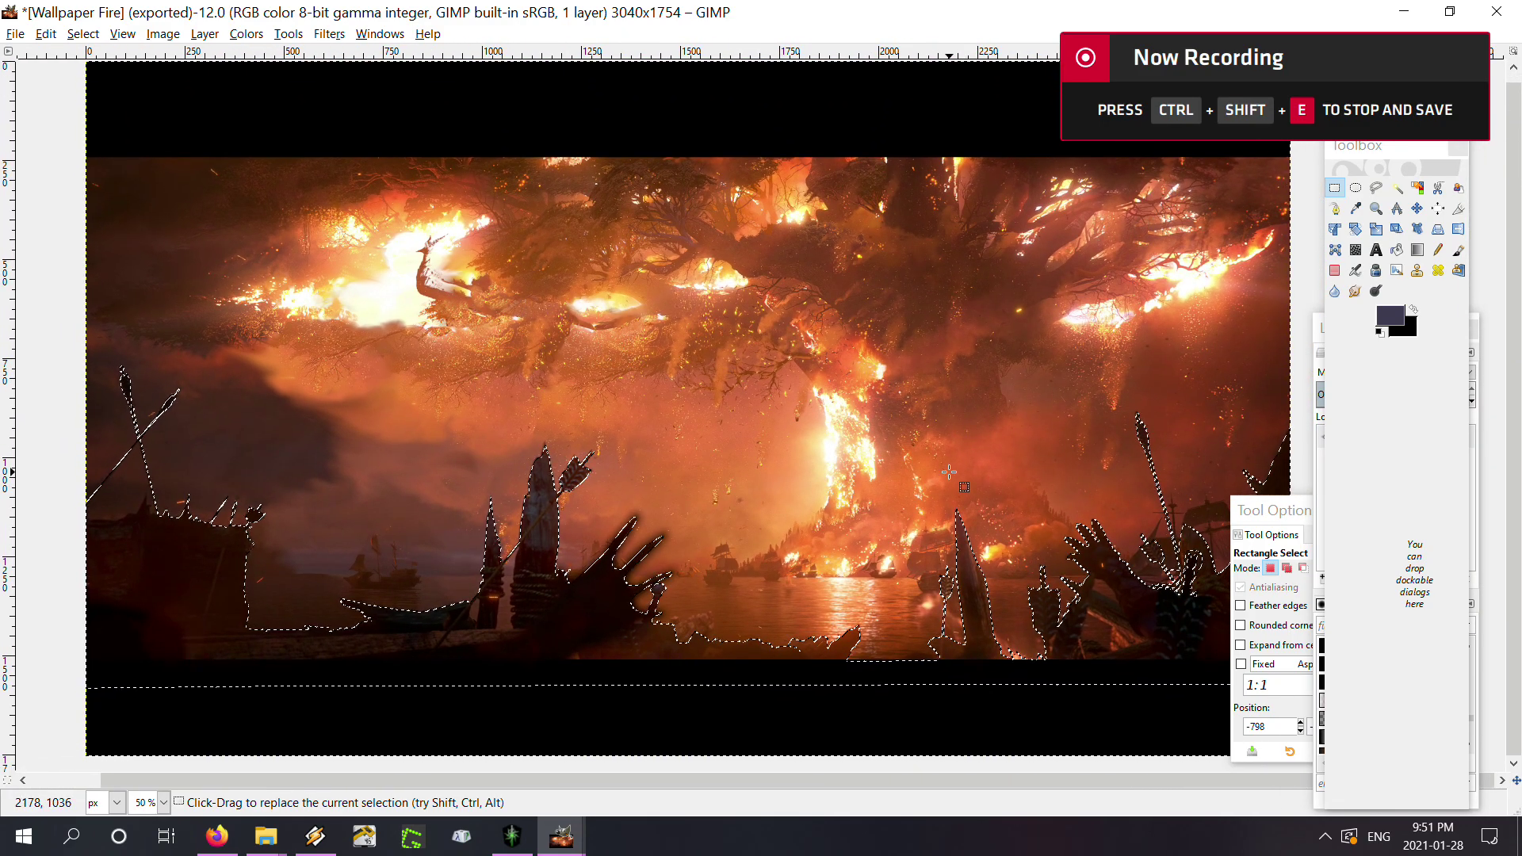
{"action": "key", "text": "ctrl+alt"}
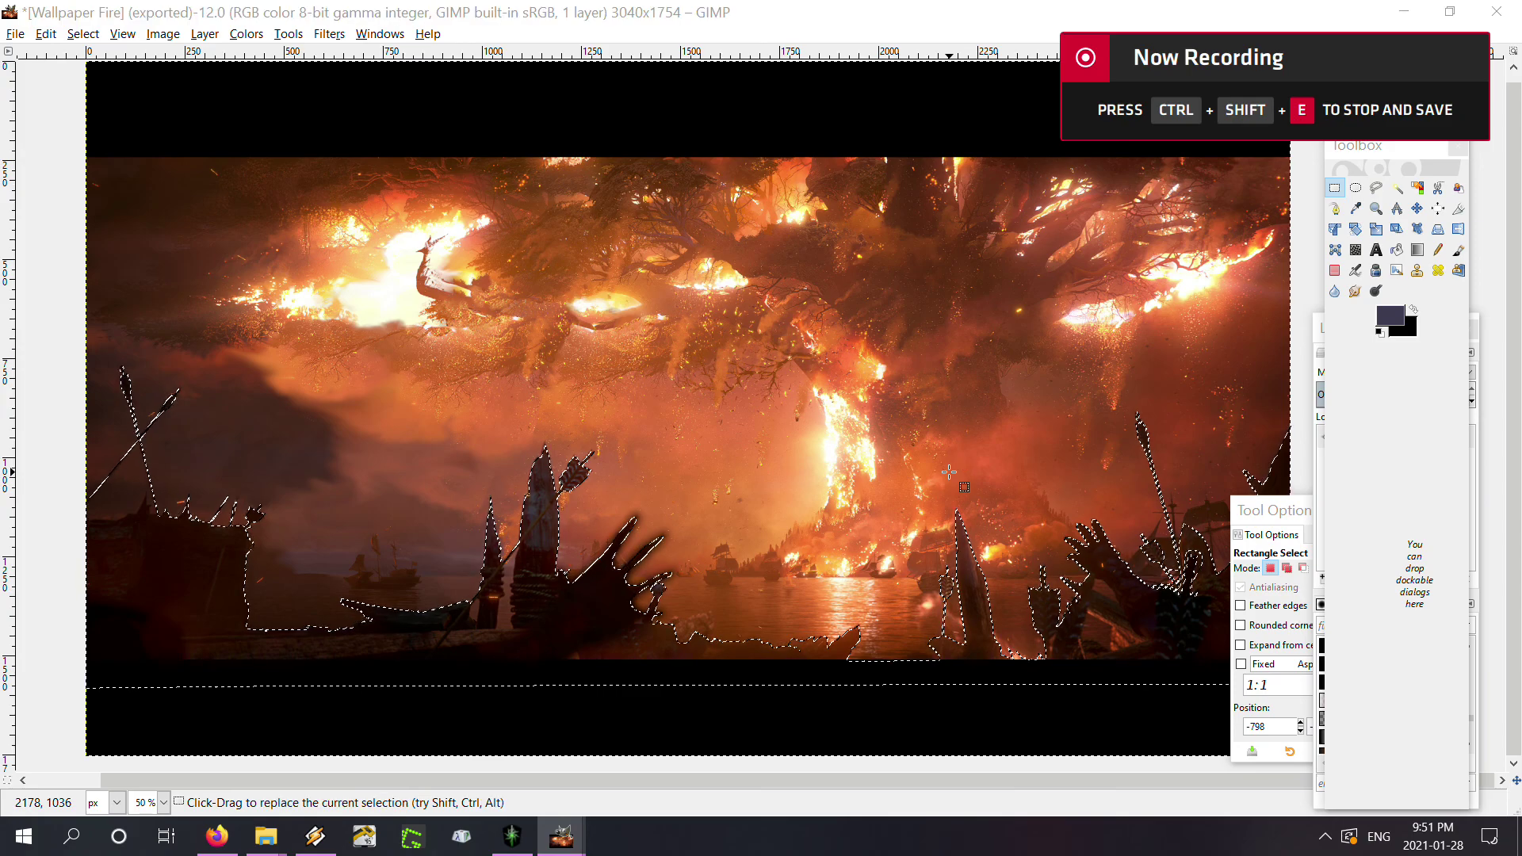
{"action": "key", "text": "alt+z"}
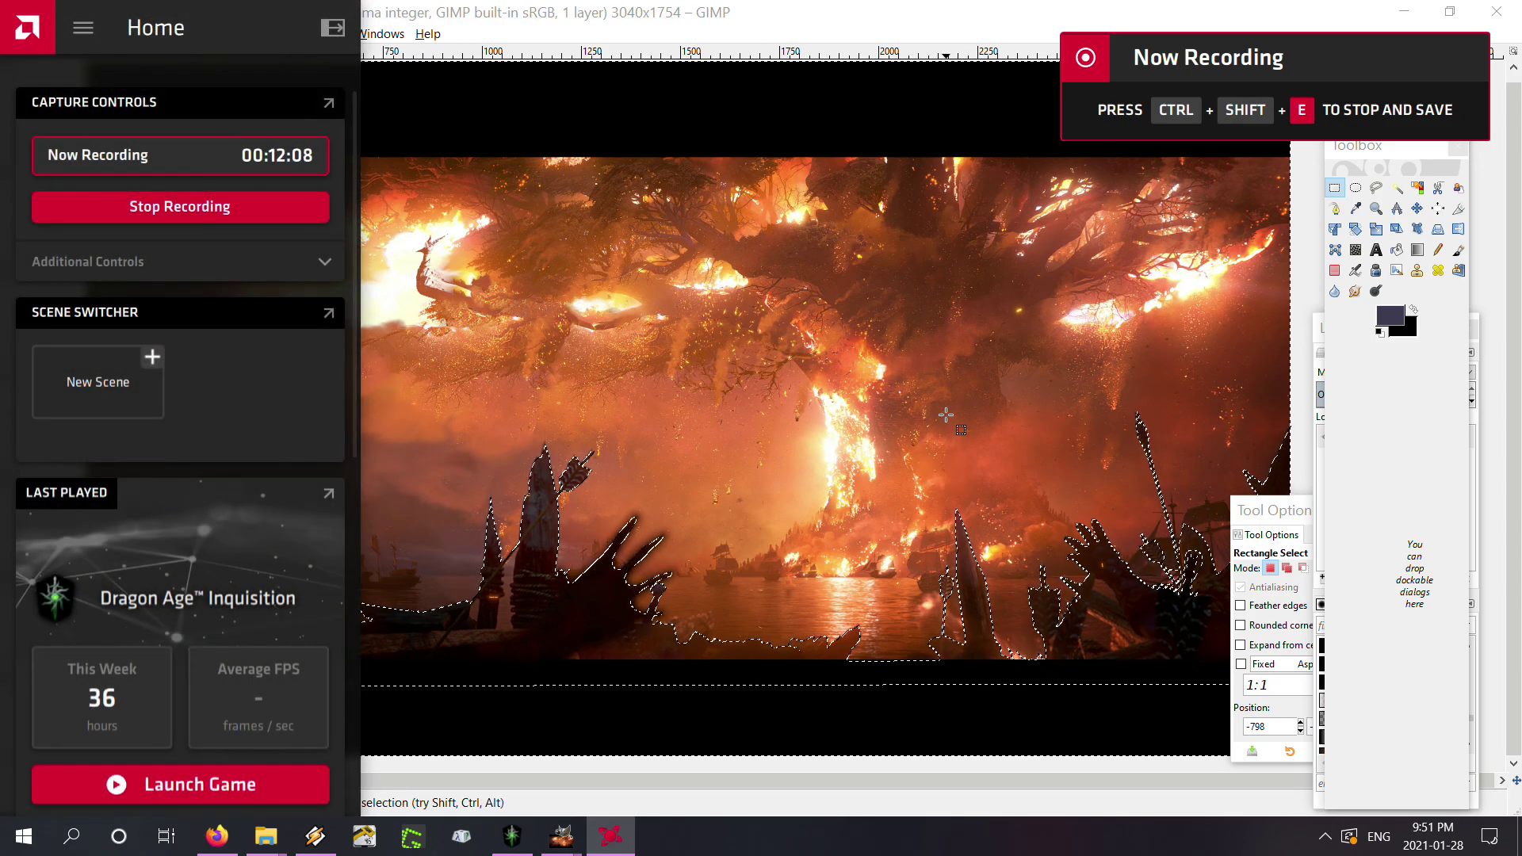